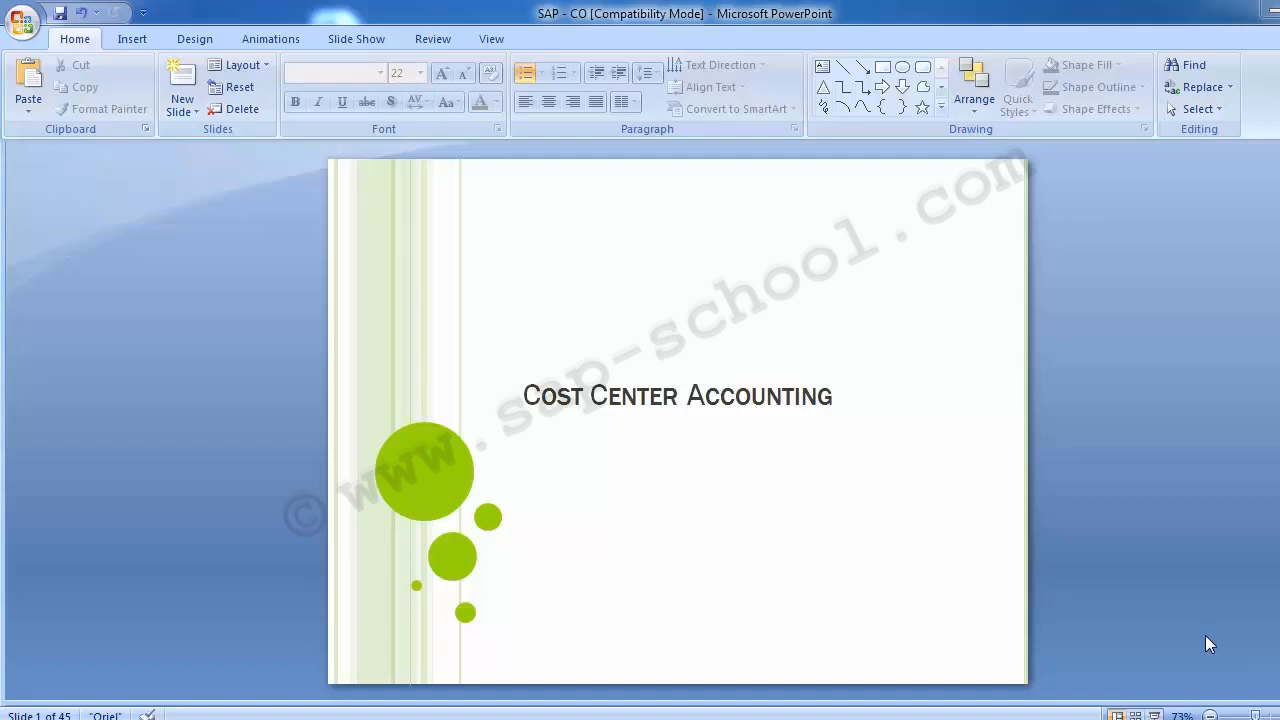
# - Read the Cost Center Accounting slides up to the Configuration slide, keeping the current Windows color scheme and suppressing that message
pyautogui.click(212, 421)
pyautogui.scroll(-1, 212, 421)
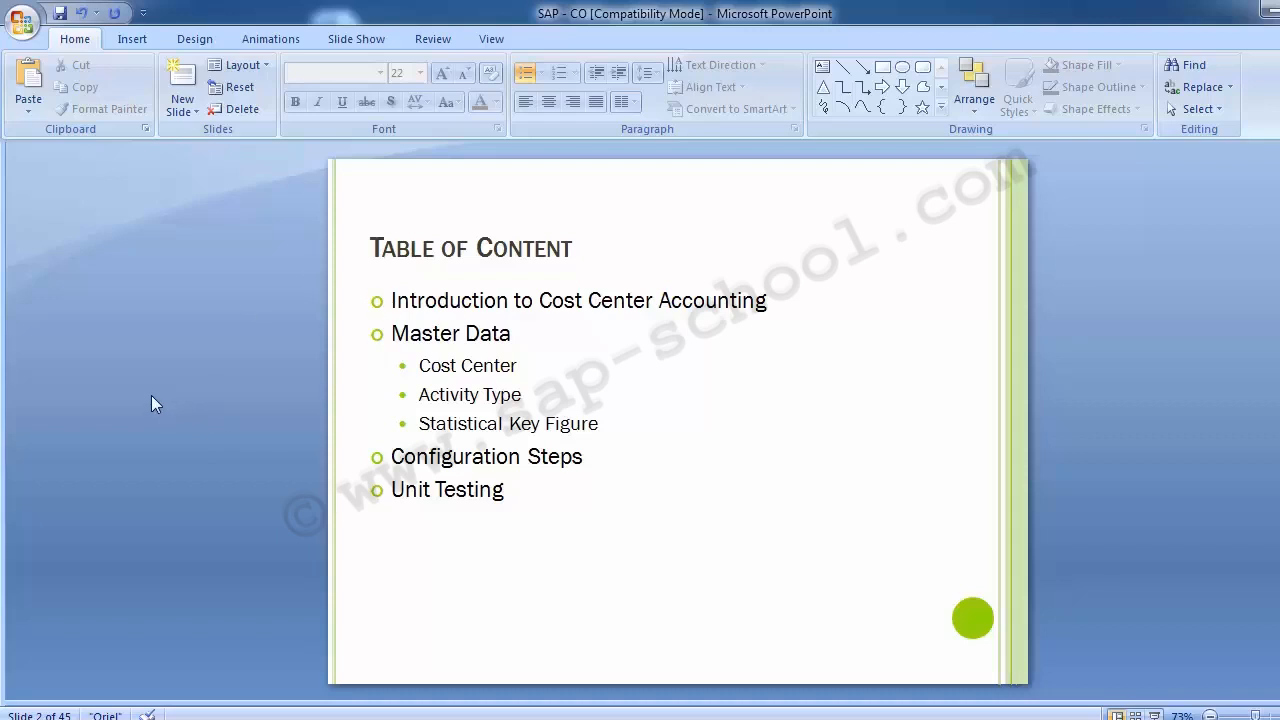
pyautogui.scroll(-1, 151, 404)
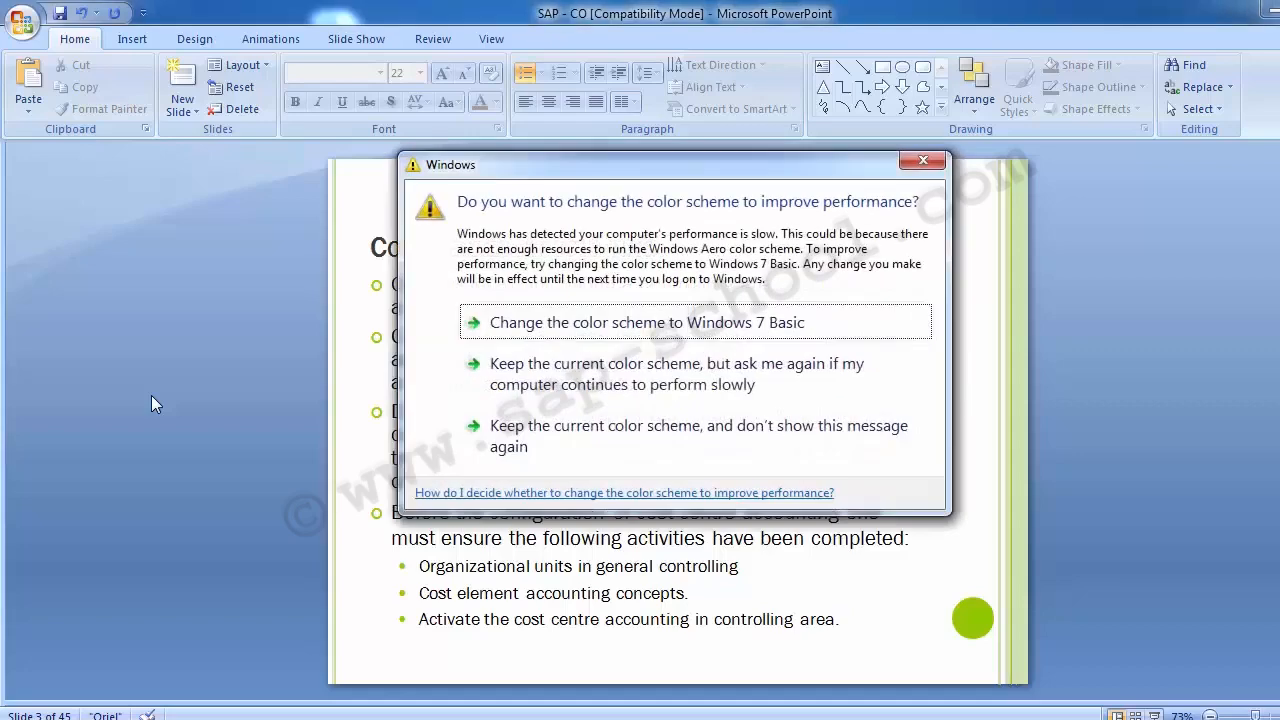
pyautogui.click(521, 441)
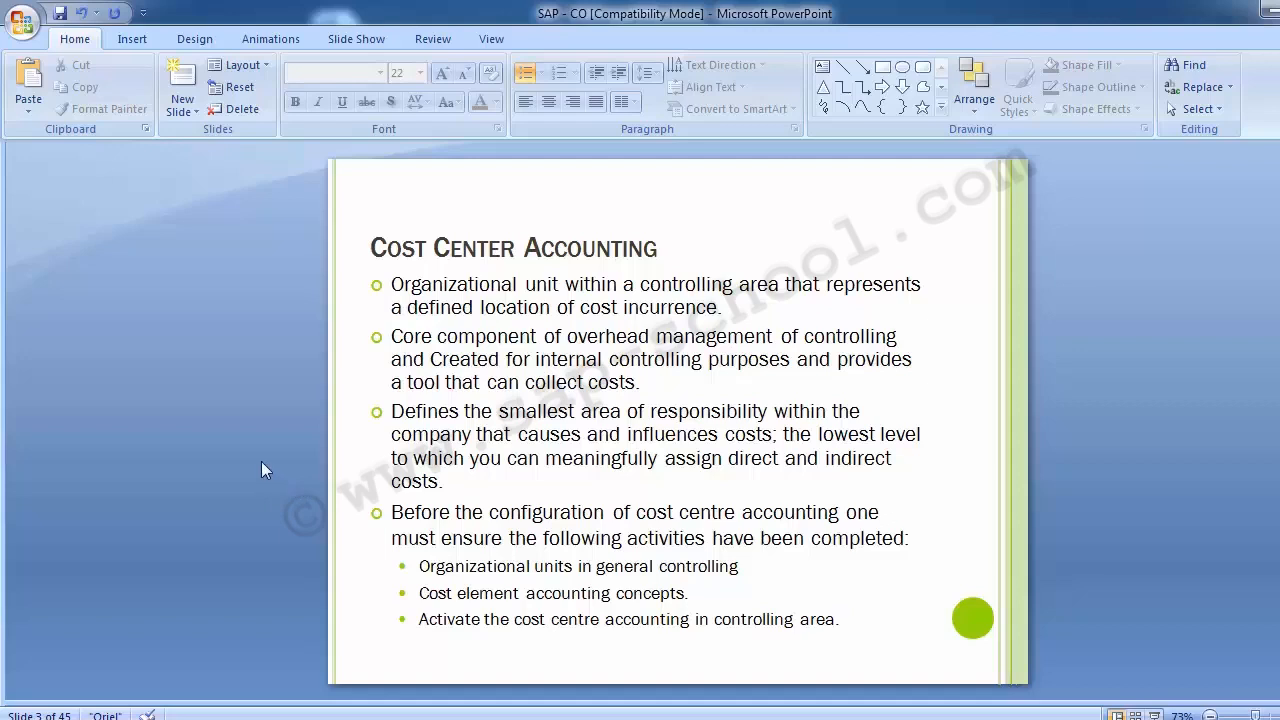
pyautogui.scroll(-1, 261, 463)
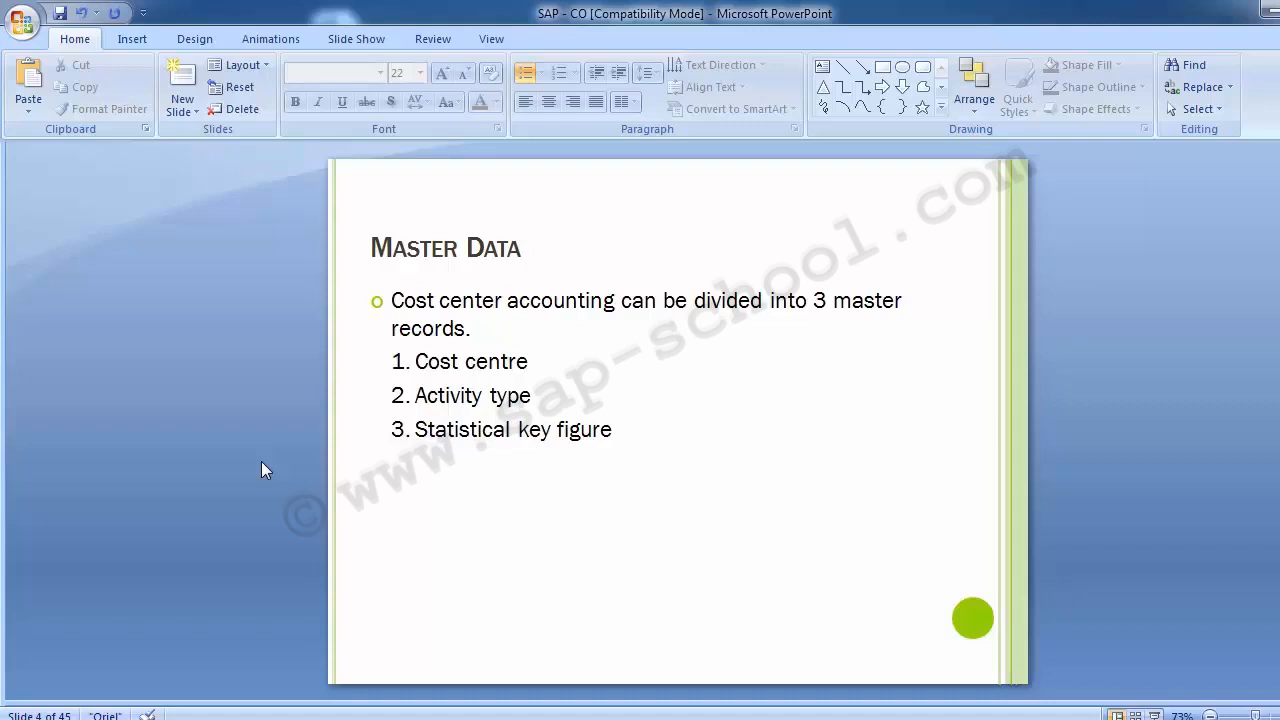
pyautogui.press('pagedown')
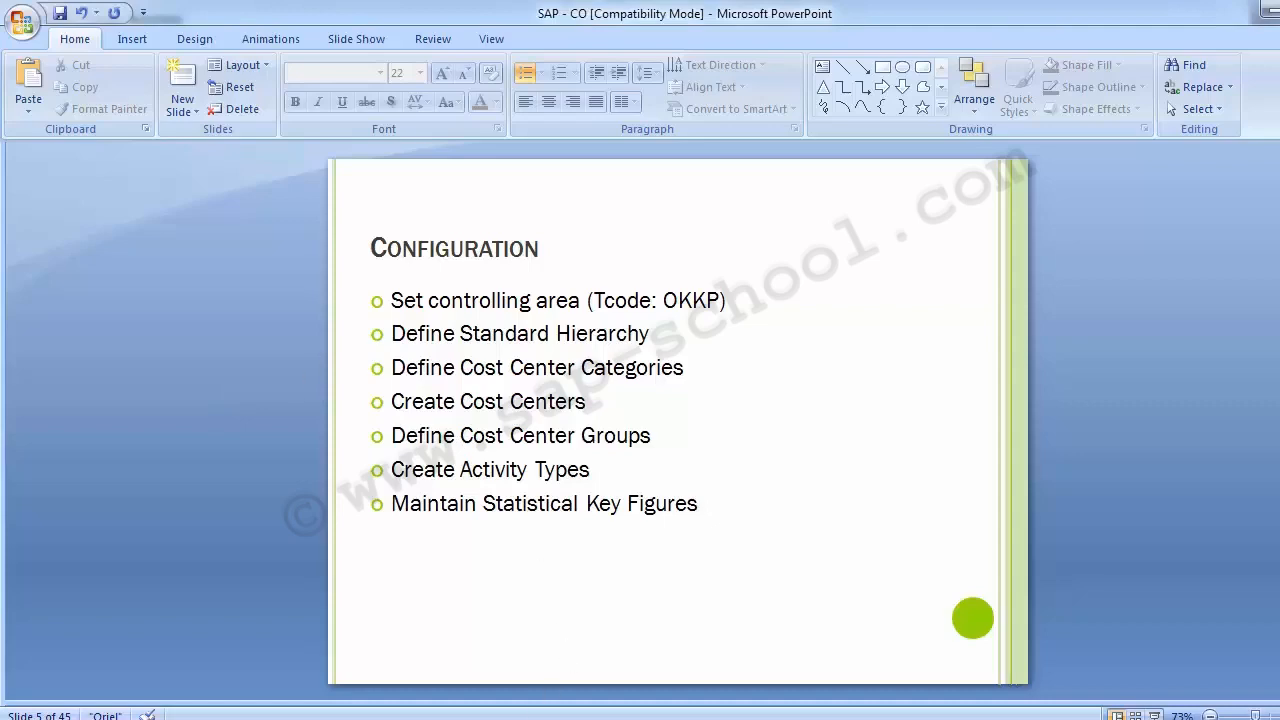
# - Switch to SAP Easy Access and run transaction OKKP from the Configuration slide
pyautogui.click(646, 632)
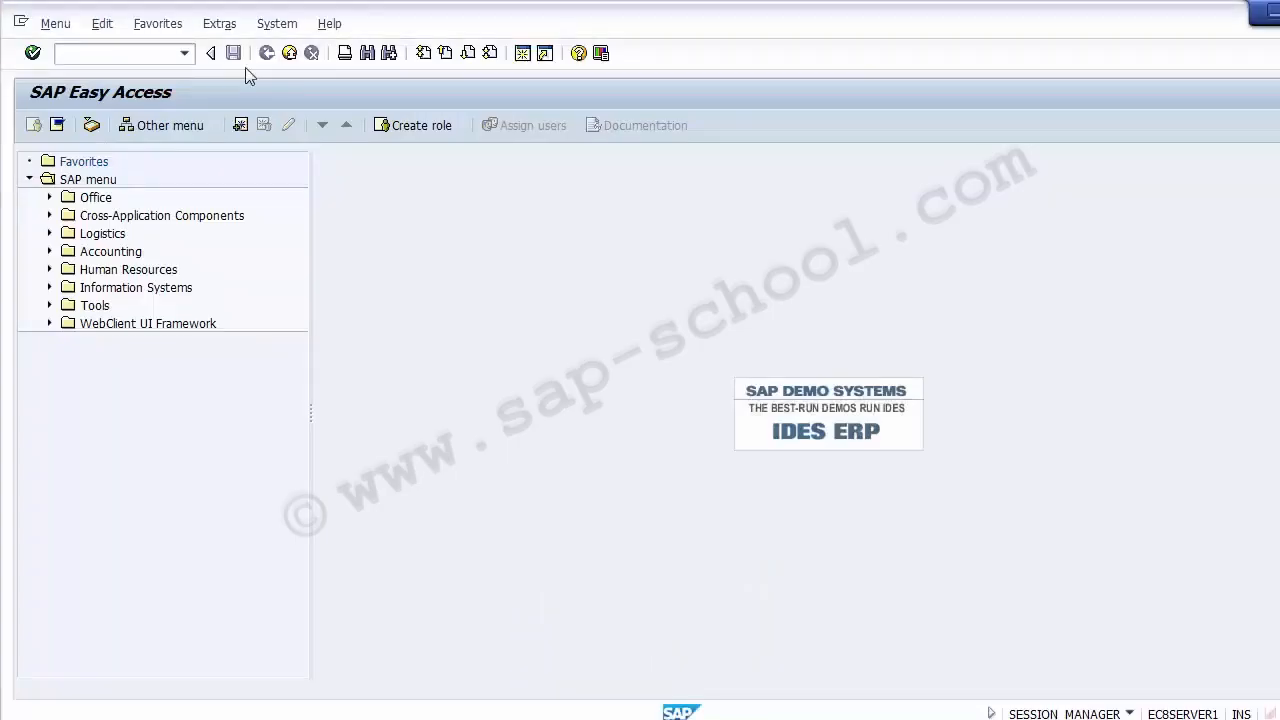
pyautogui.click(124, 55)
pyautogui.hotkey('alt', 'Tab')
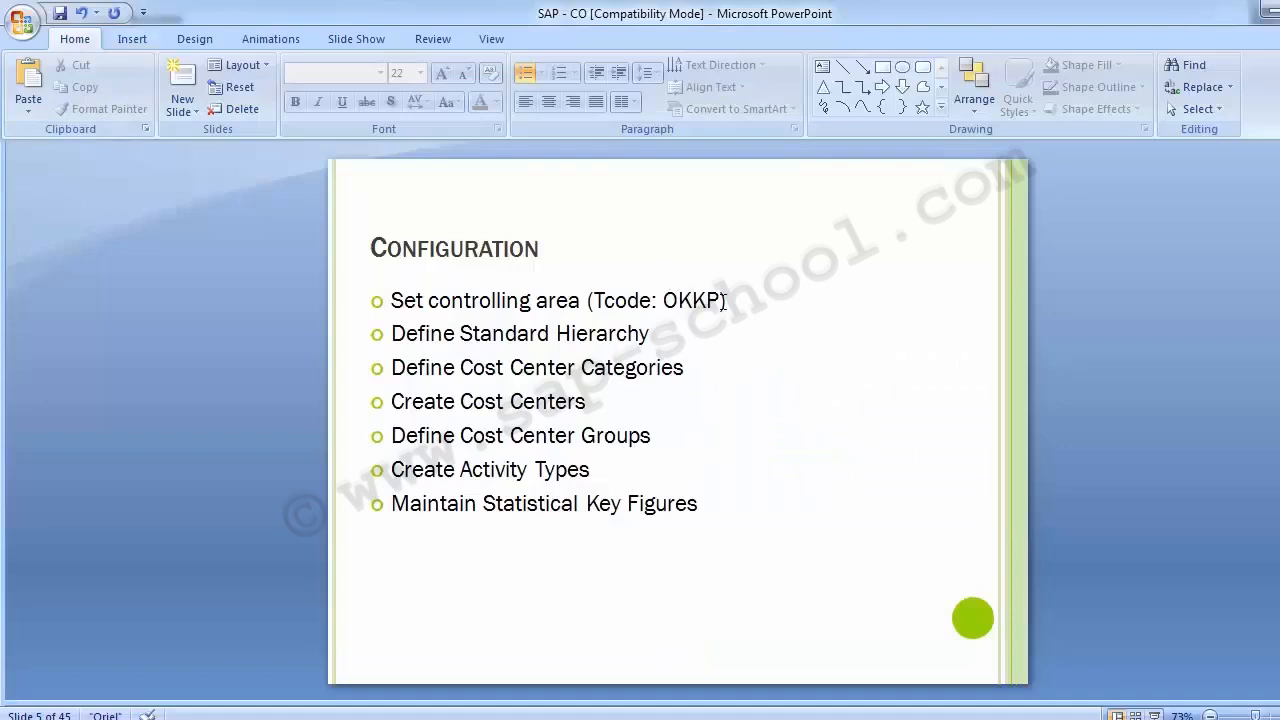
pyautogui.hotkey('alt', 'Tab')
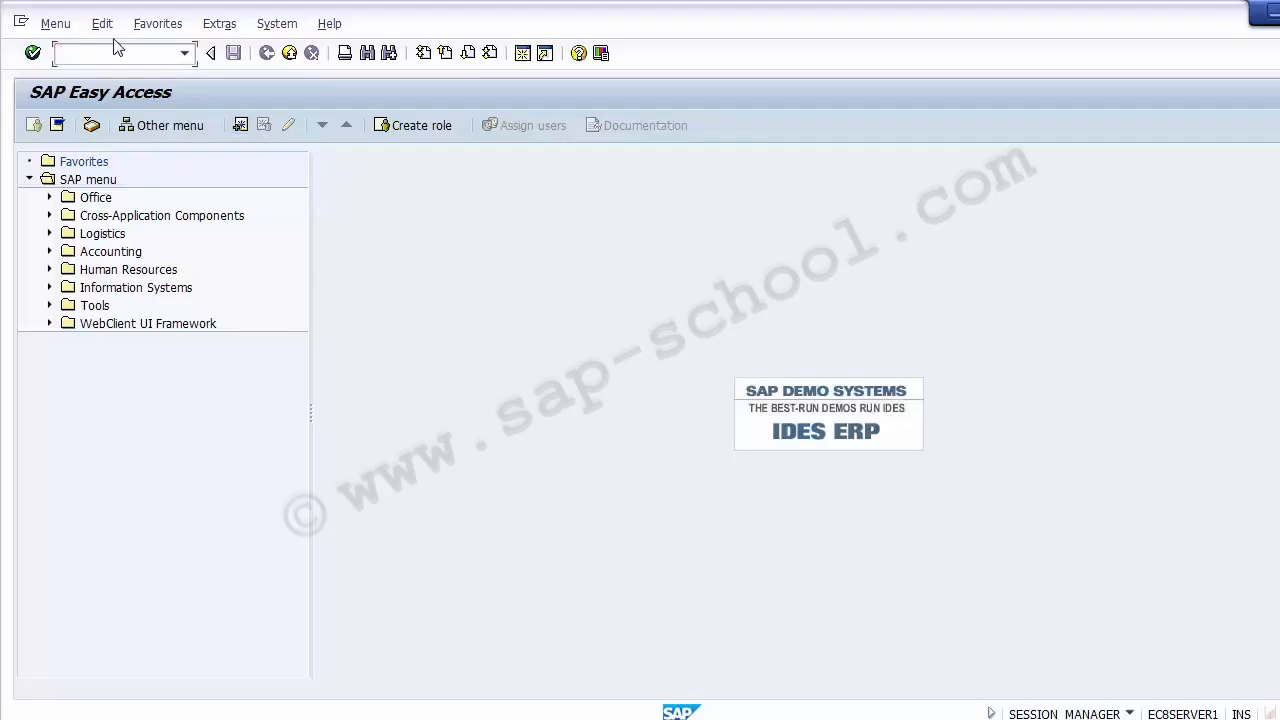
pyautogui.write('OKKP')
pyautogui.press('Return')
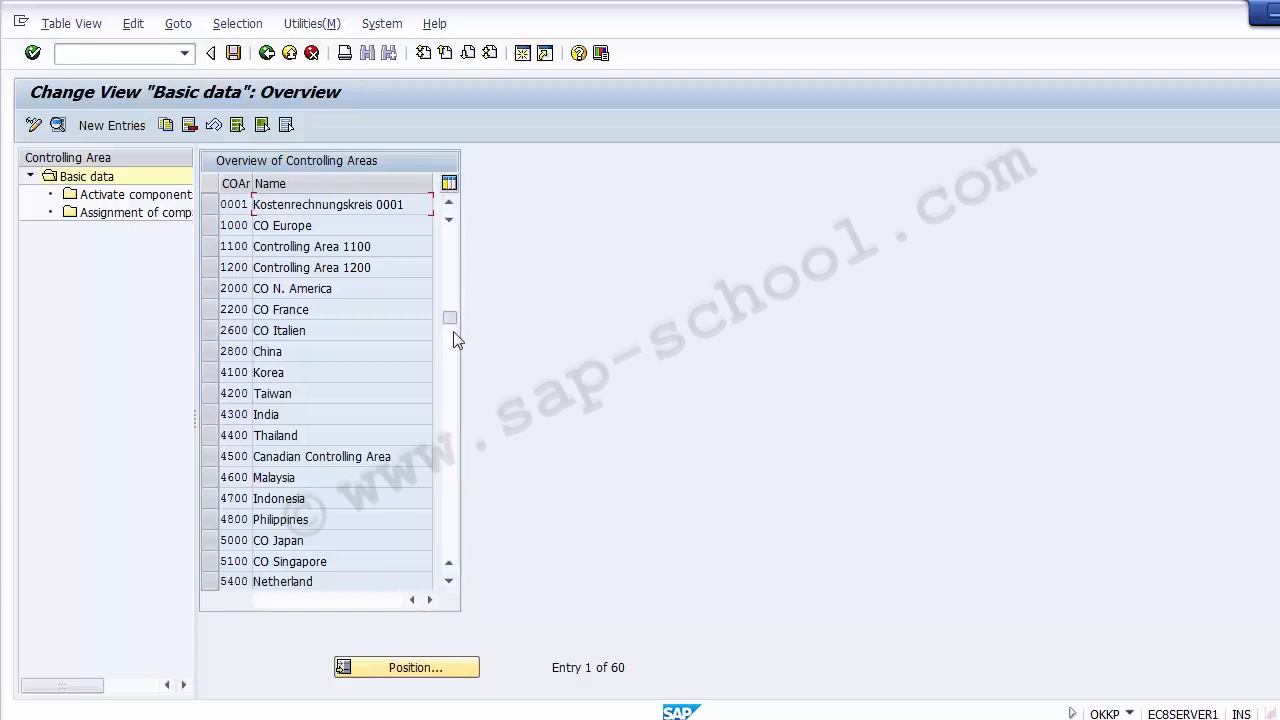
# - Position the overview of controlling areas at CO Area Z100
pyautogui.moveTo(450, 242); pyautogui.dragTo(450, 388)
pyautogui.click(416, 670)
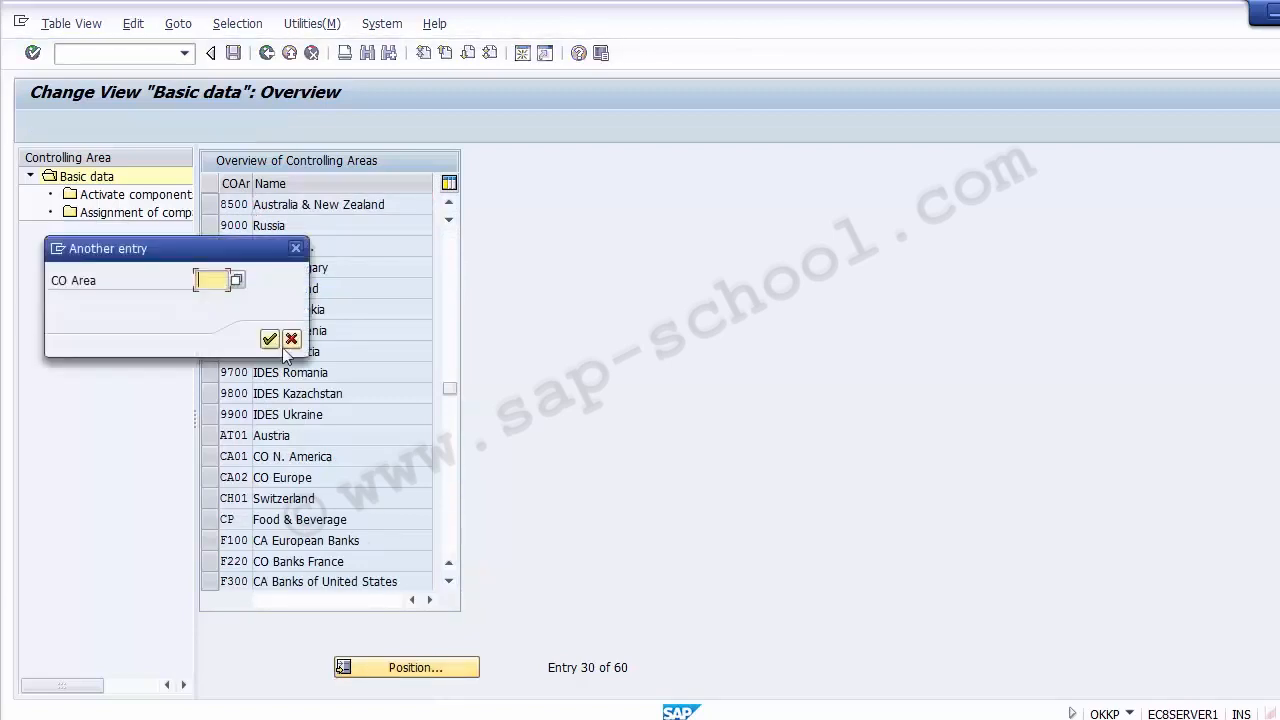
pyautogui.write('Z1')
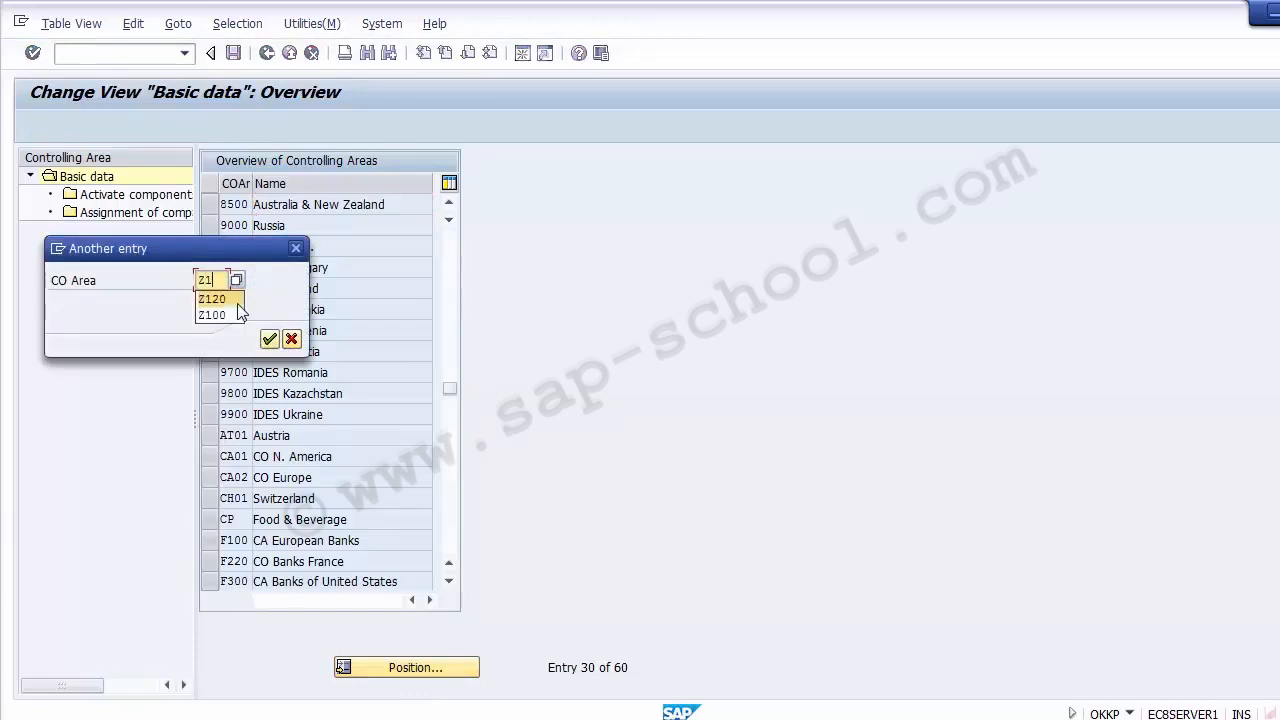
pyautogui.click(240, 314)
pyautogui.press('Return')
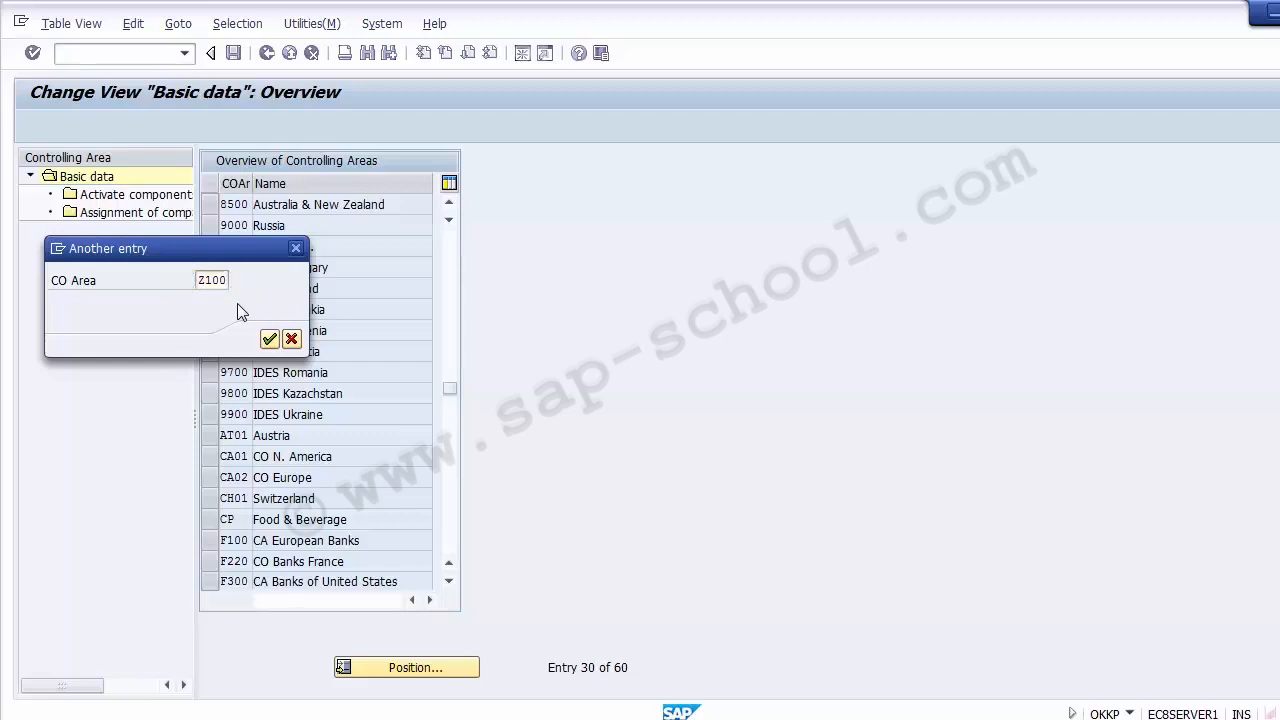
pyautogui.click(338, 205)
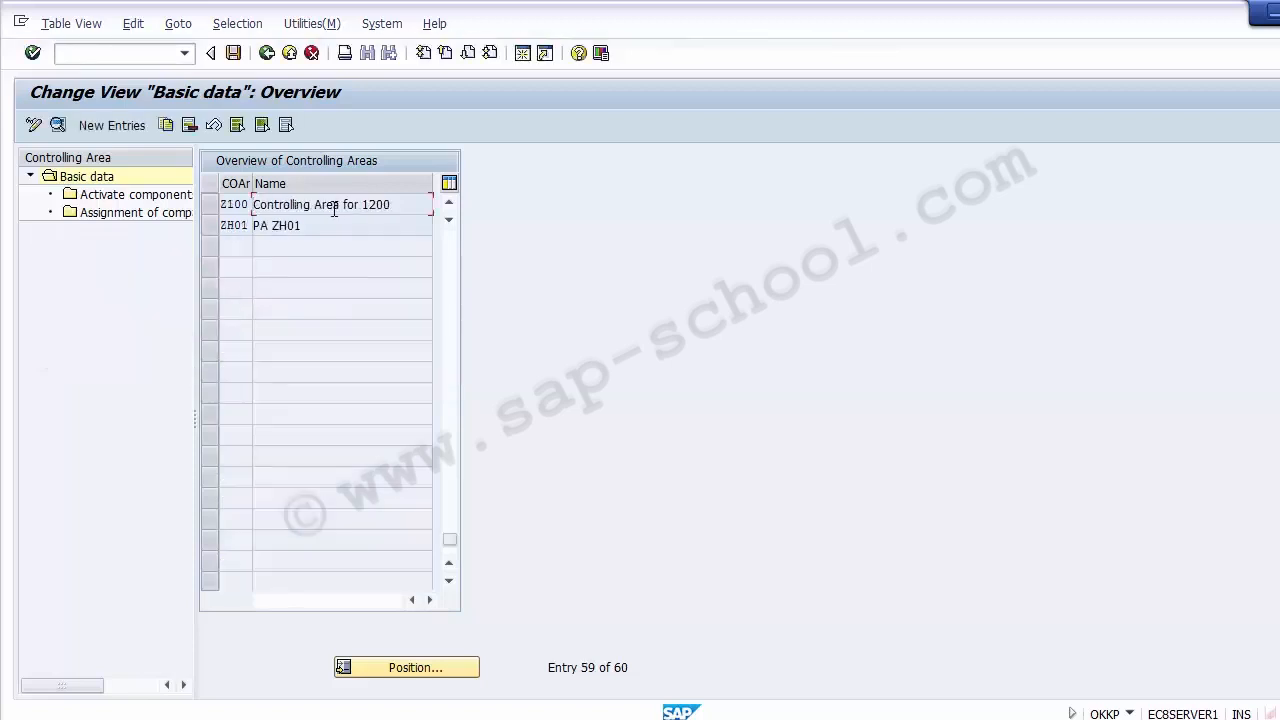
# - Select controlling area Z100 and open its activate components/control indicators details
pyautogui.click(213, 205)
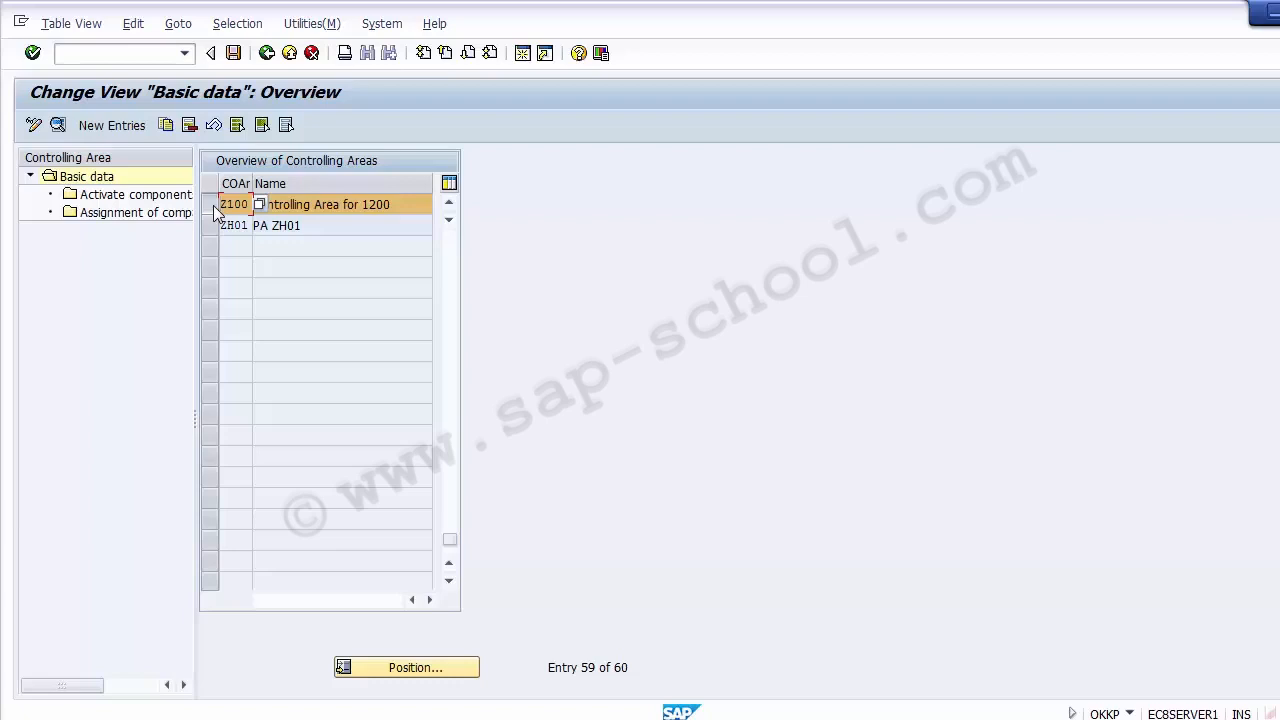
pyautogui.click(213, 205)
pyautogui.click(213, 226)
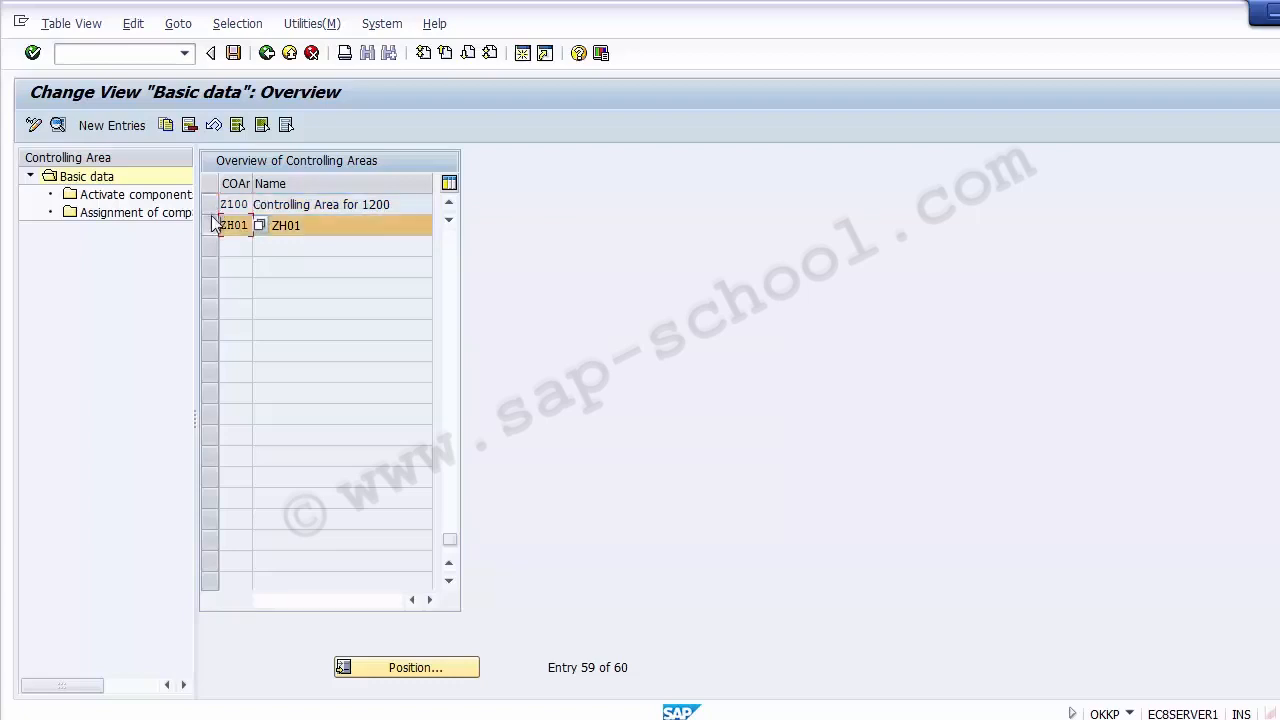
pyautogui.click(211, 227)
pyautogui.click(213, 205)
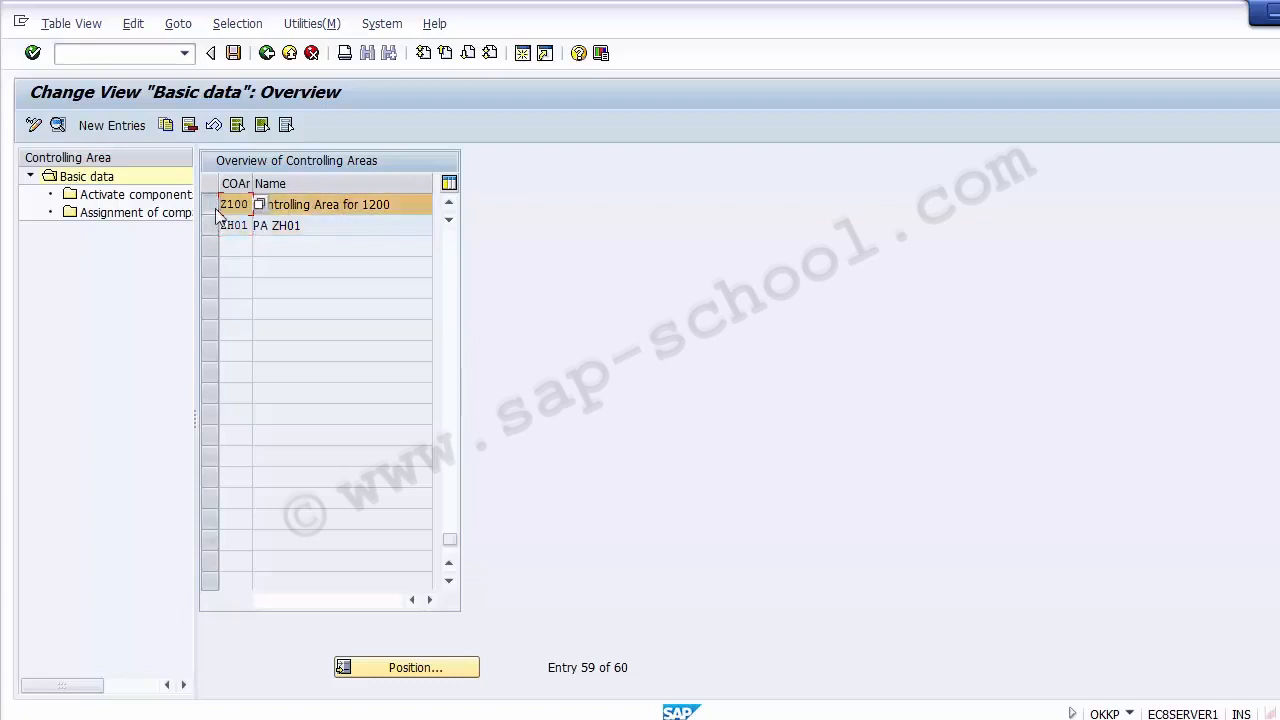
pyautogui.doubleClick(86, 203)
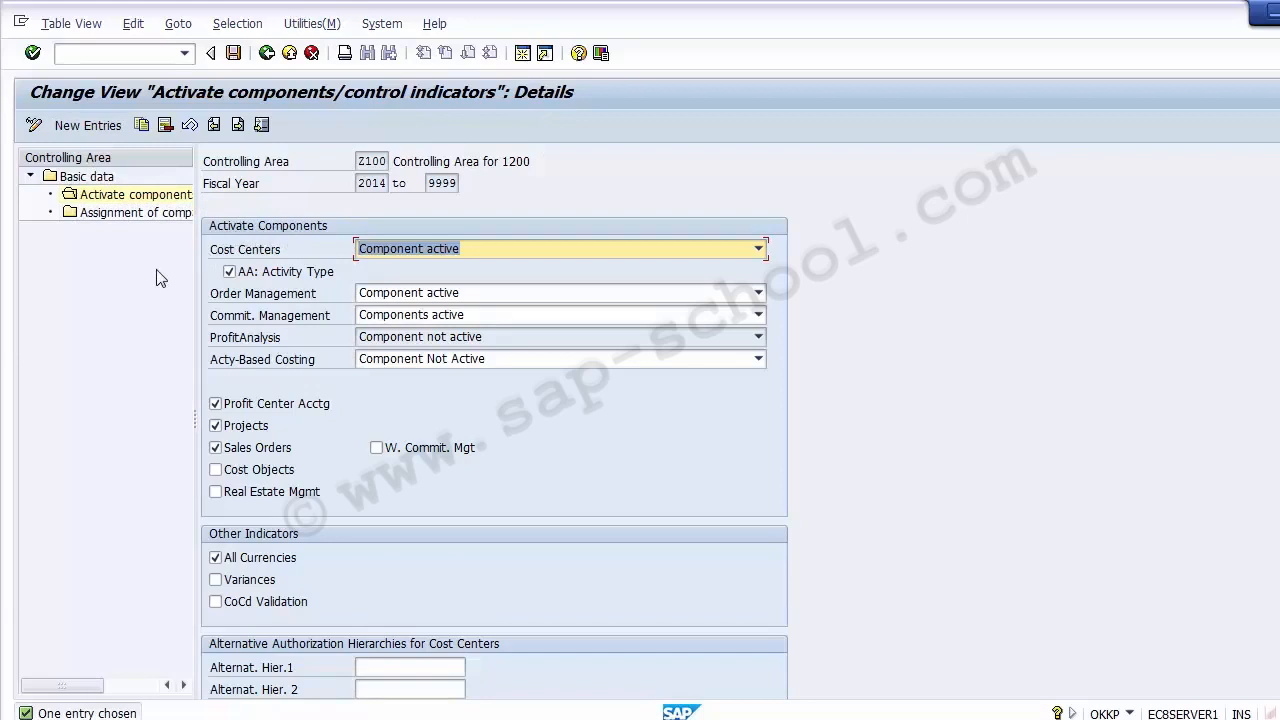
# - Set the Cost Centers component of controlling area Z100 to Component active
pyautogui.click(272, 252)
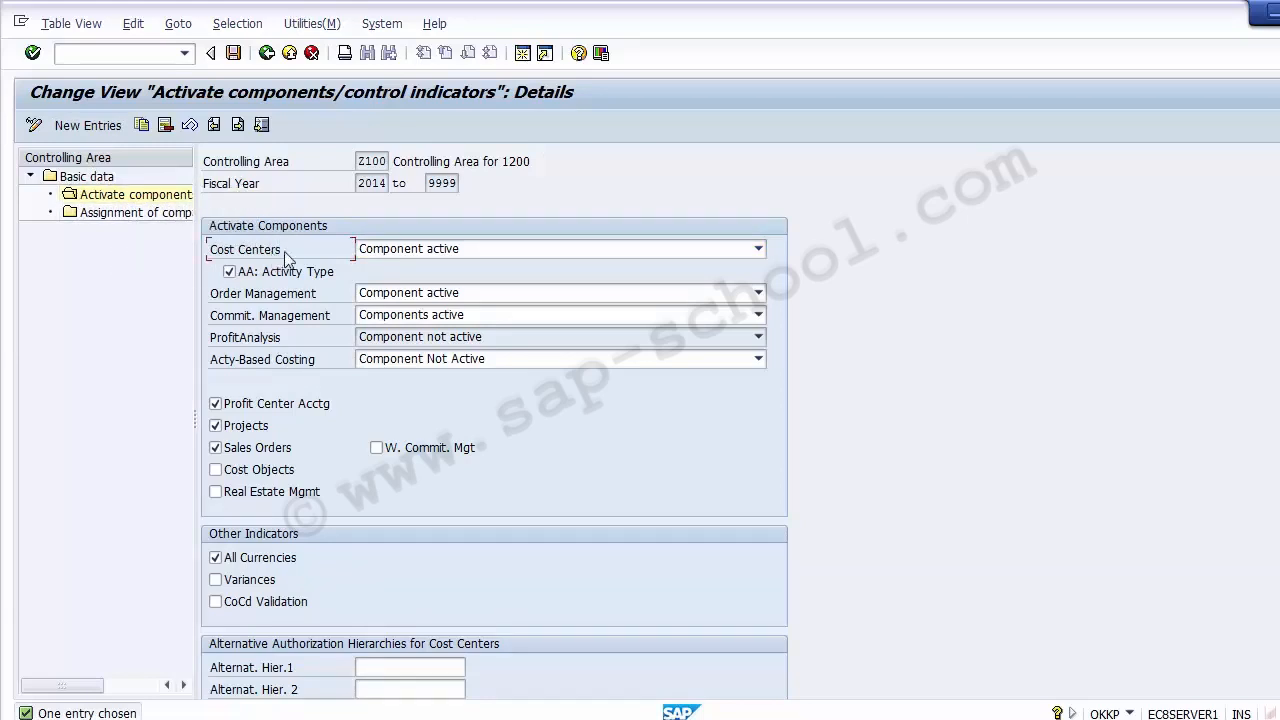
pyautogui.click(443, 257)
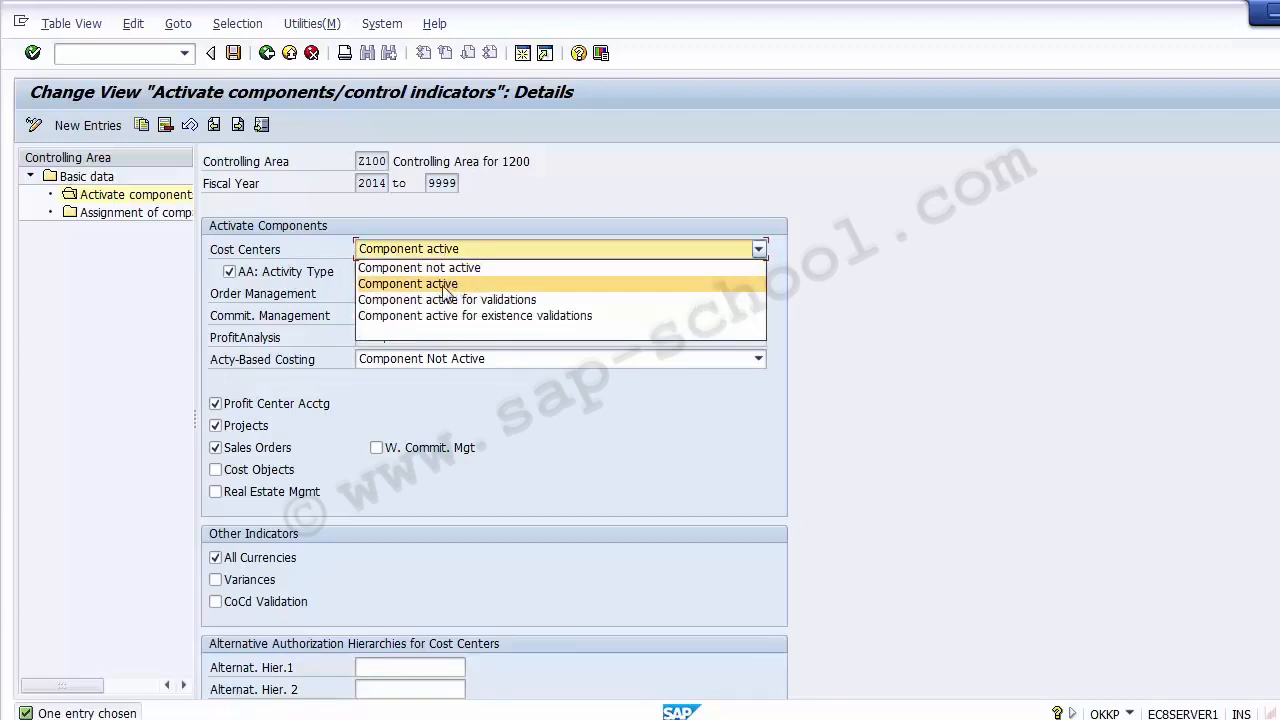
pyautogui.click(446, 287)
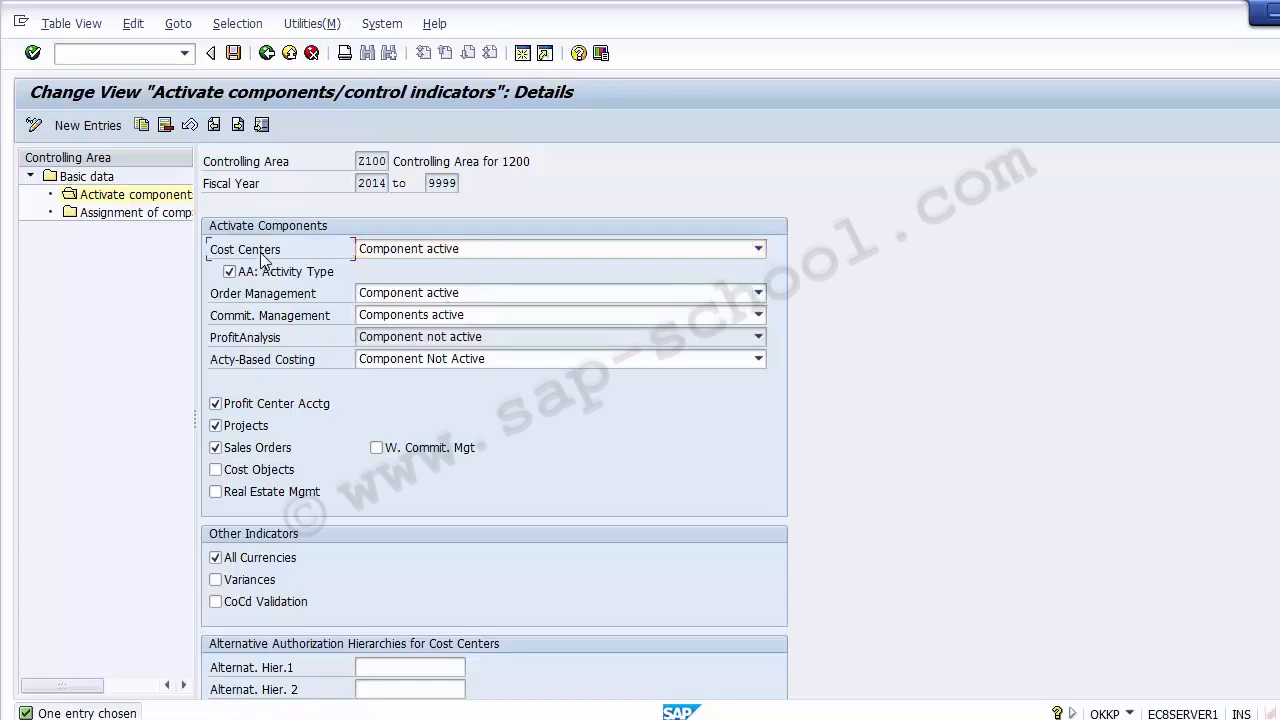
pyautogui.click(422, 250)
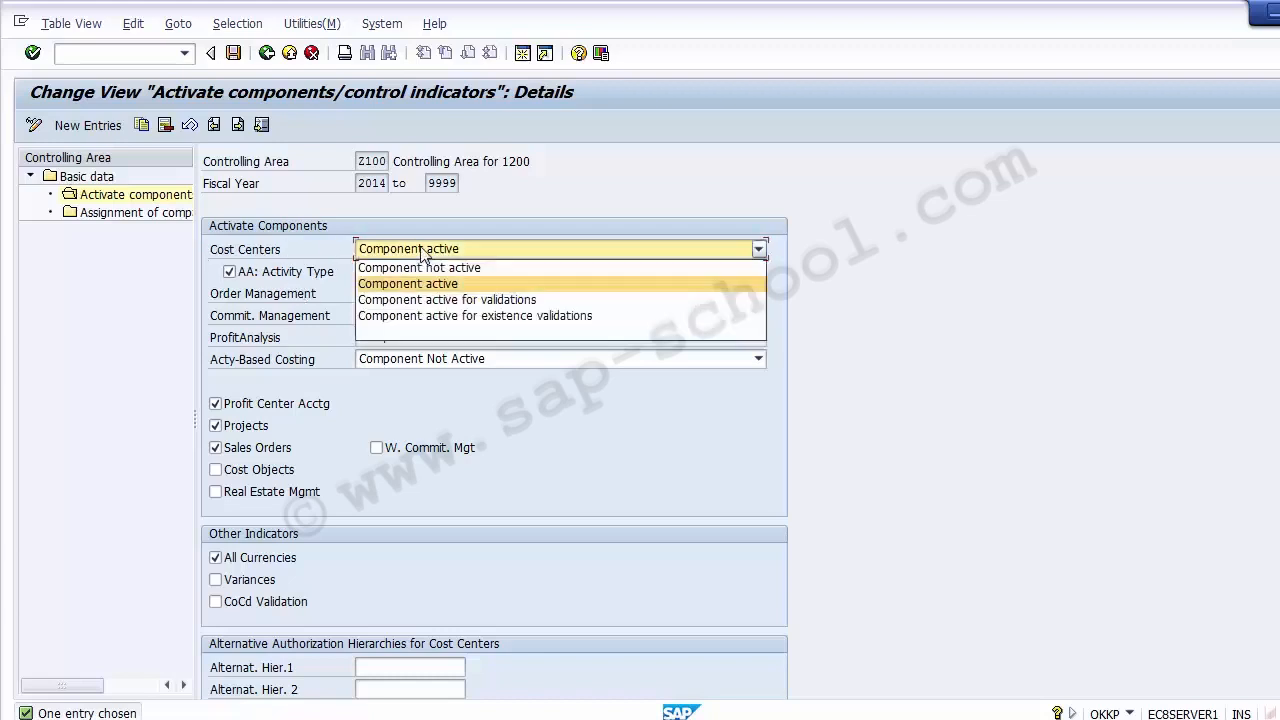
pyautogui.click(422, 252)
pyautogui.click(160, 405)
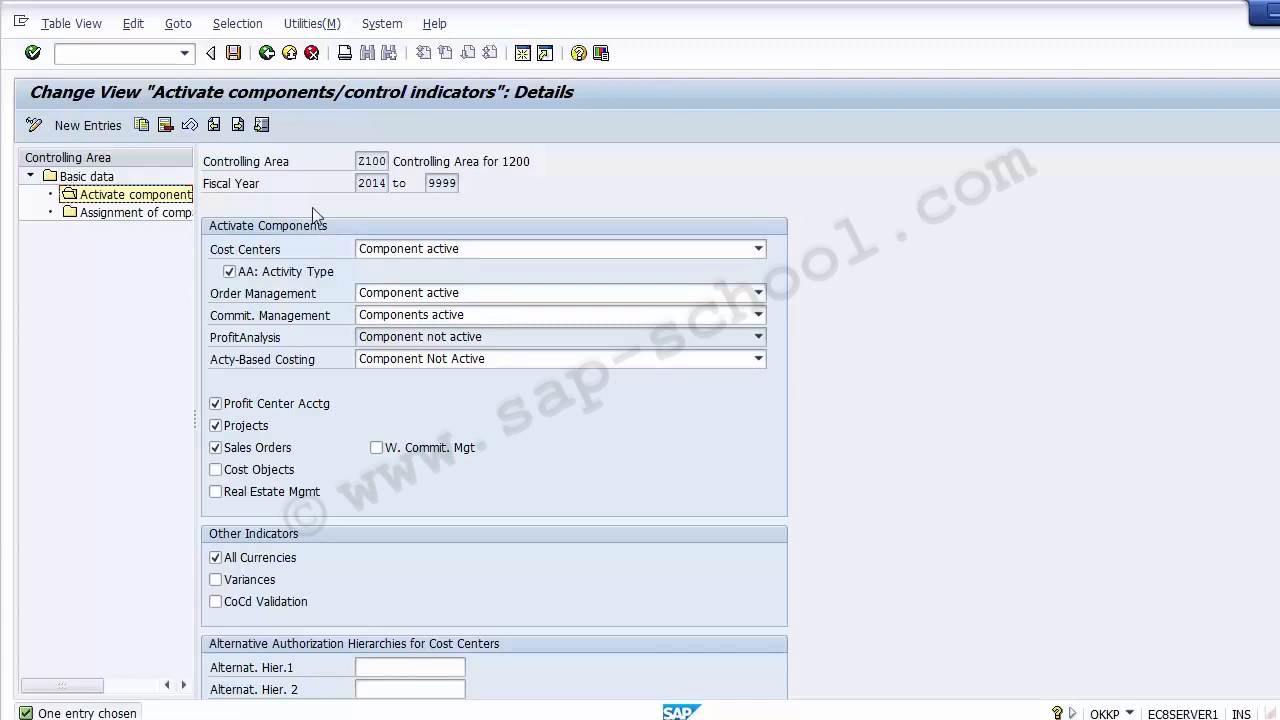
# - Review the controlling area and its Cost Centers, Order Management and Commitment Management activation settings
pyautogui.moveTo(359, 161); pyautogui.dragTo(389, 161)
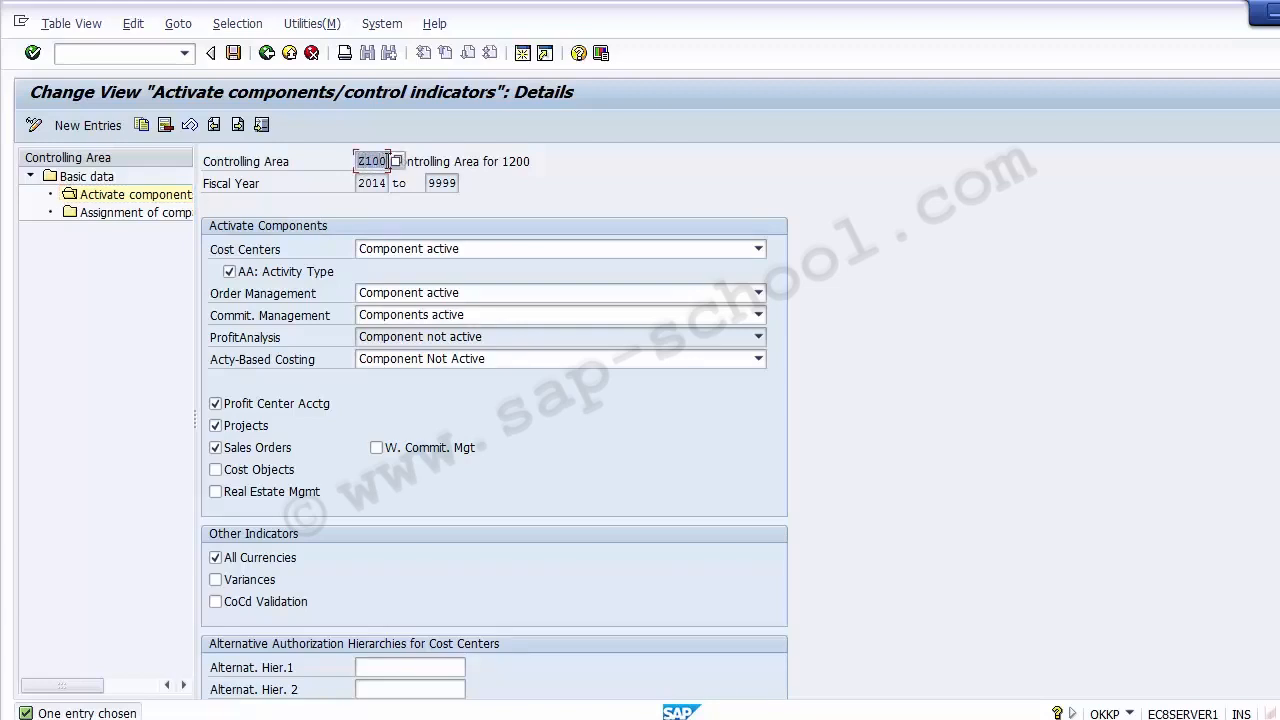
pyautogui.click(155, 403)
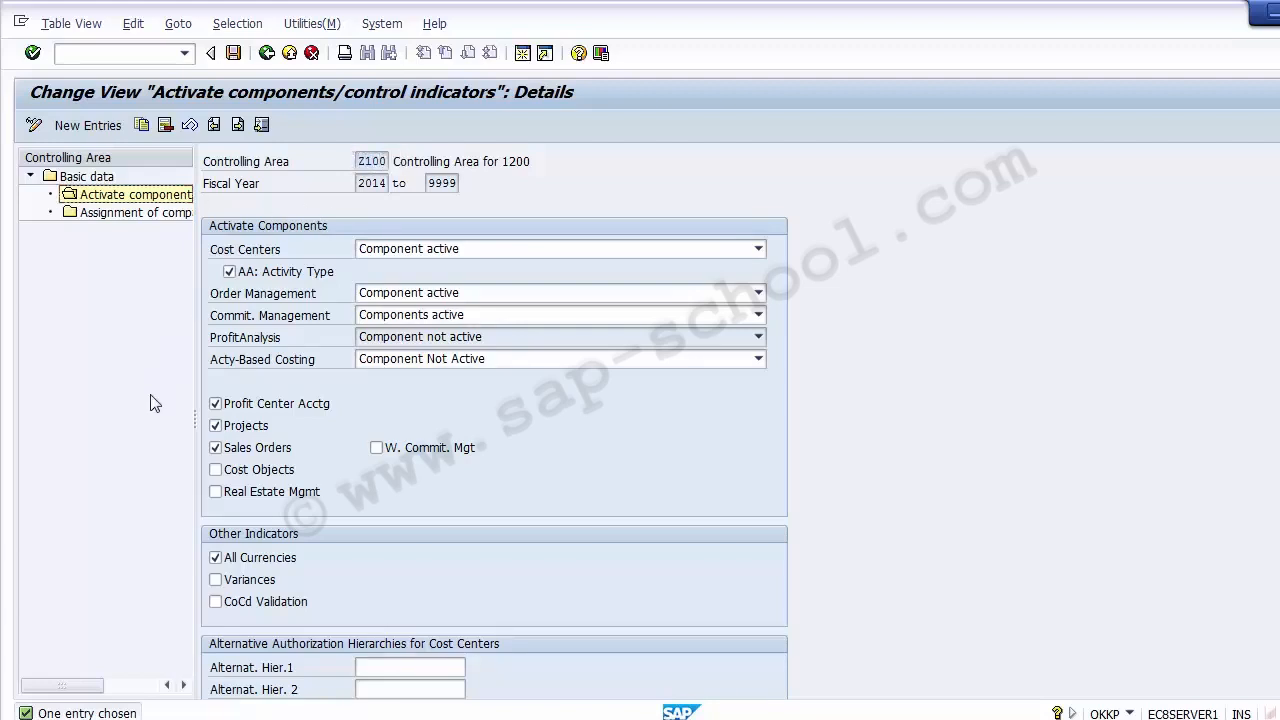
pyautogui.click(268, 254)
pyautogui.click(280, 300)
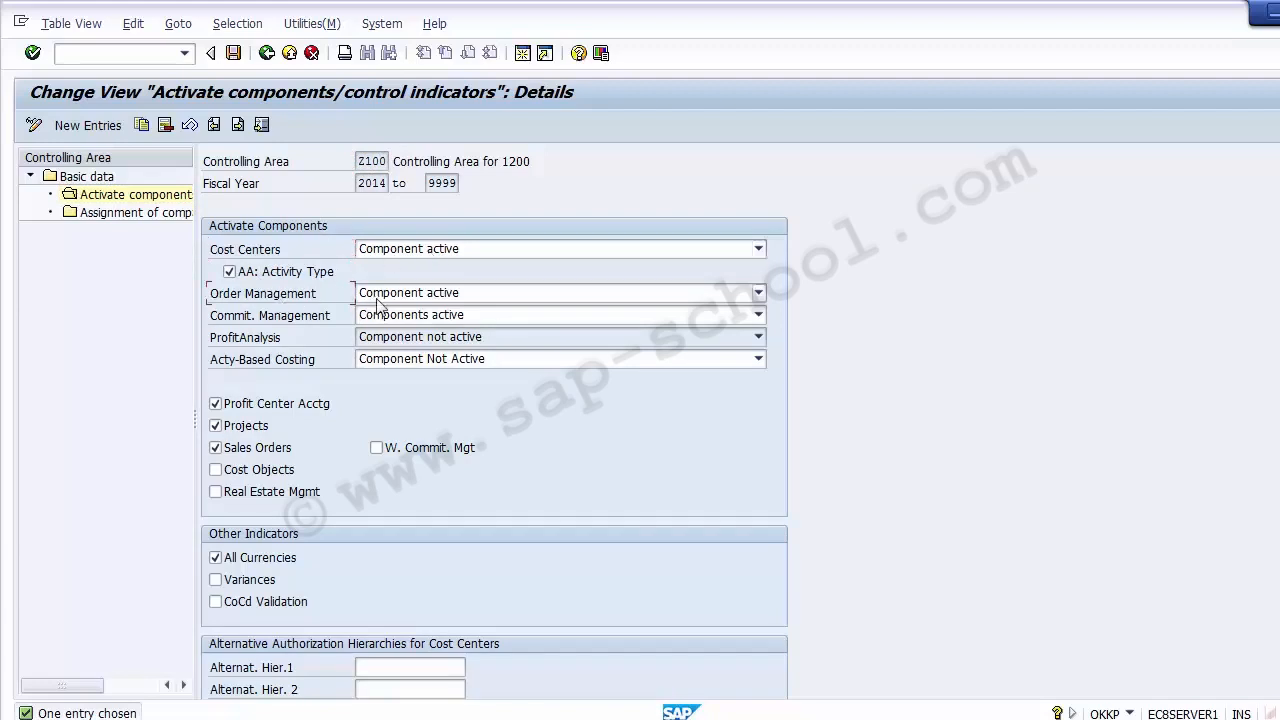
pyautogui.click(293, 323)
pyautogui.click(140, 411)
pyautogui.click(268, 57)
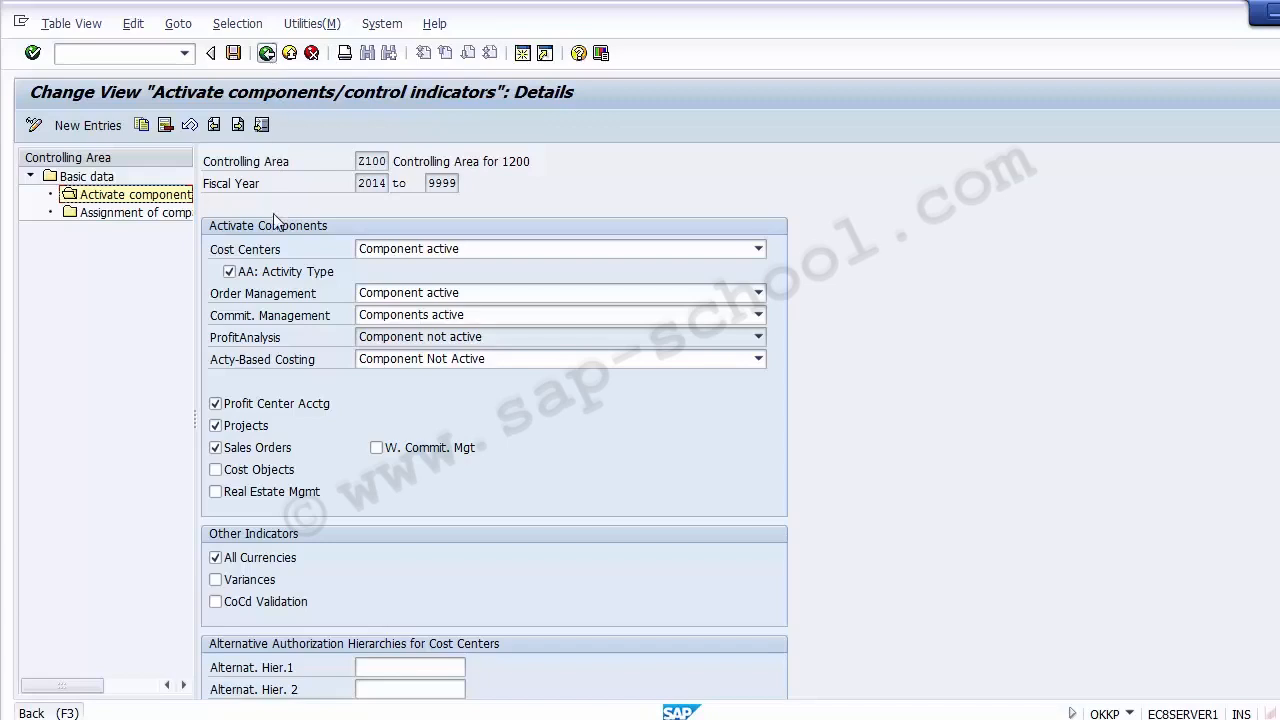
pyautogui.click(272, 250)
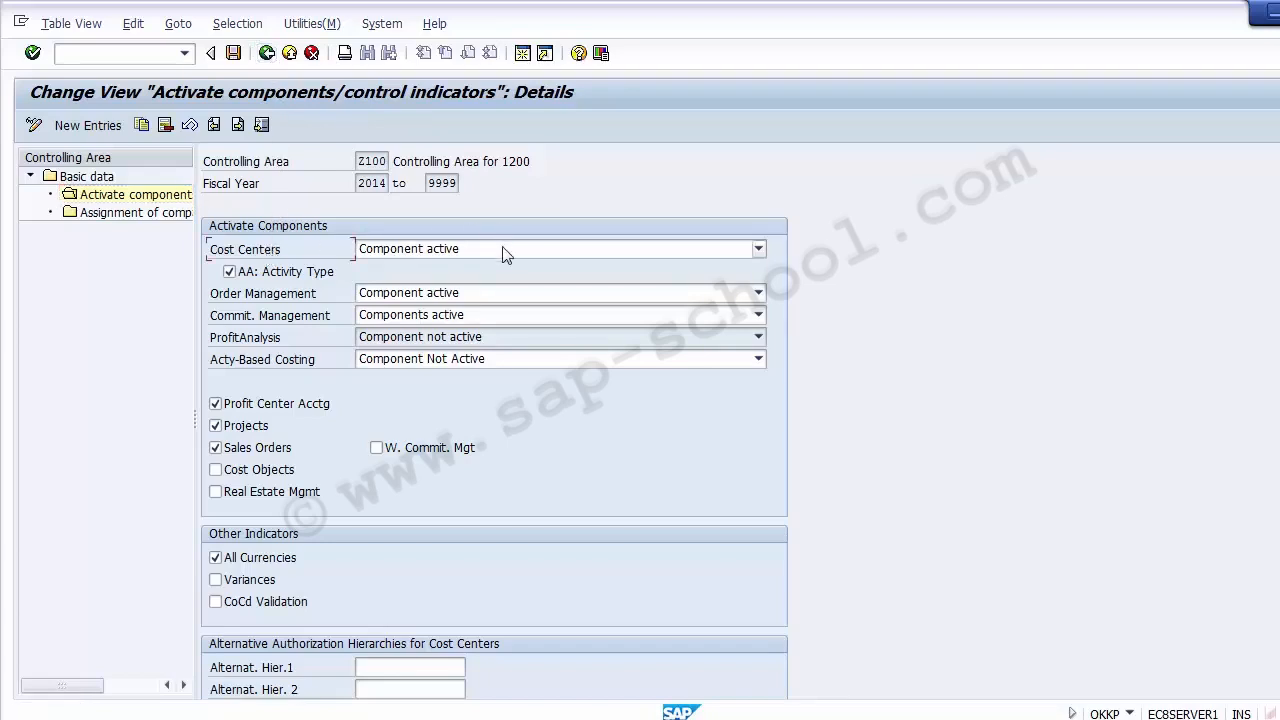
# - Save the component settings of controlling area Z100 and return to the SAP Easy Access screen
pyautogui.click(234, 54)
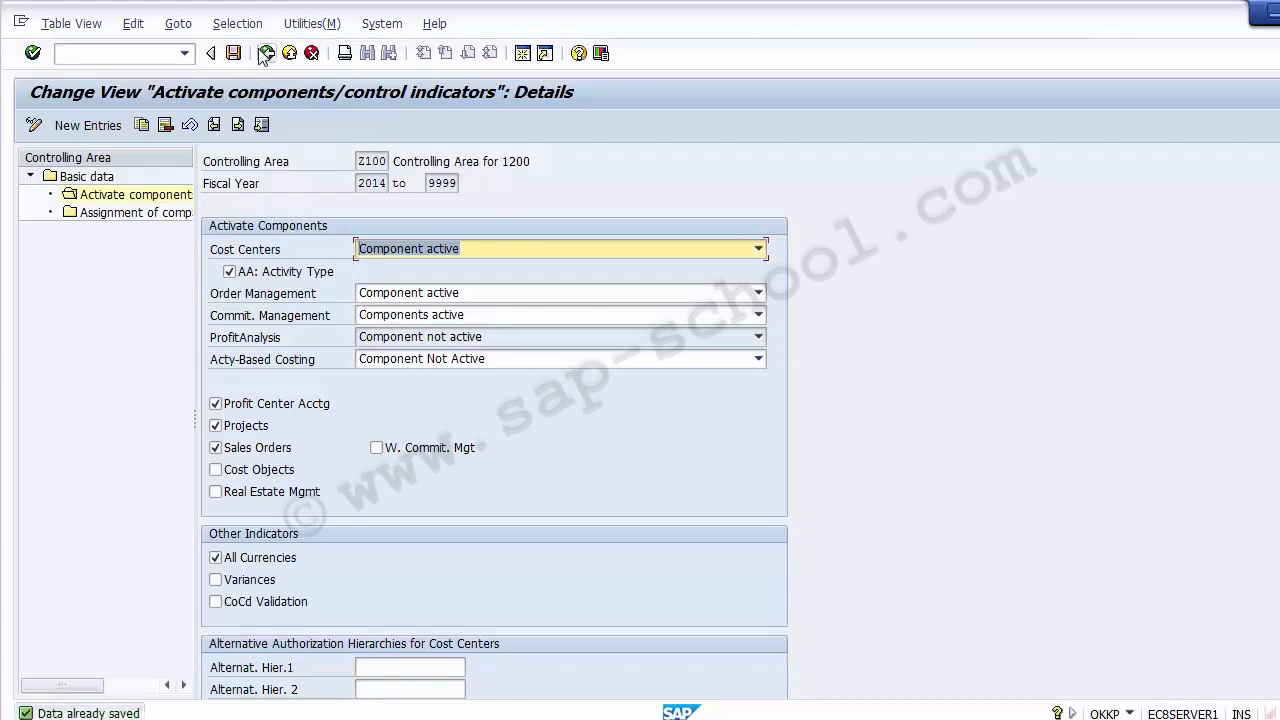
pyautogui.click(266, 54)
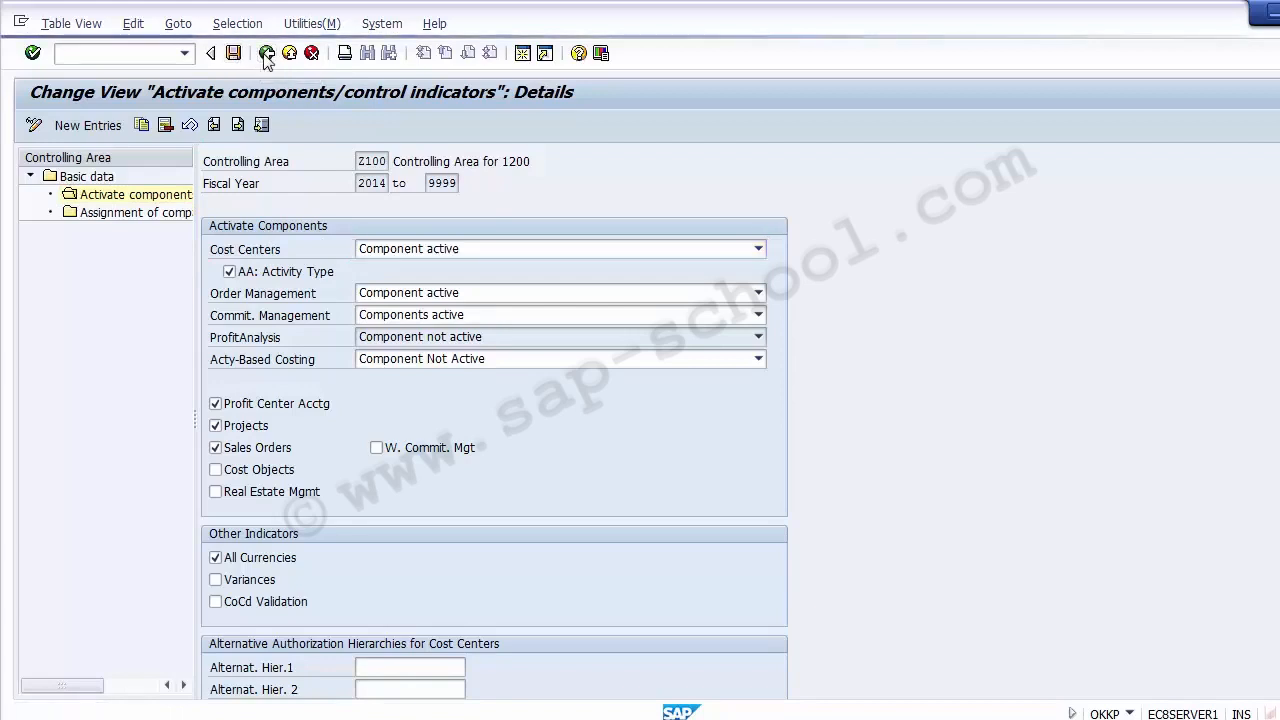
pyautogui.click(266, 54)
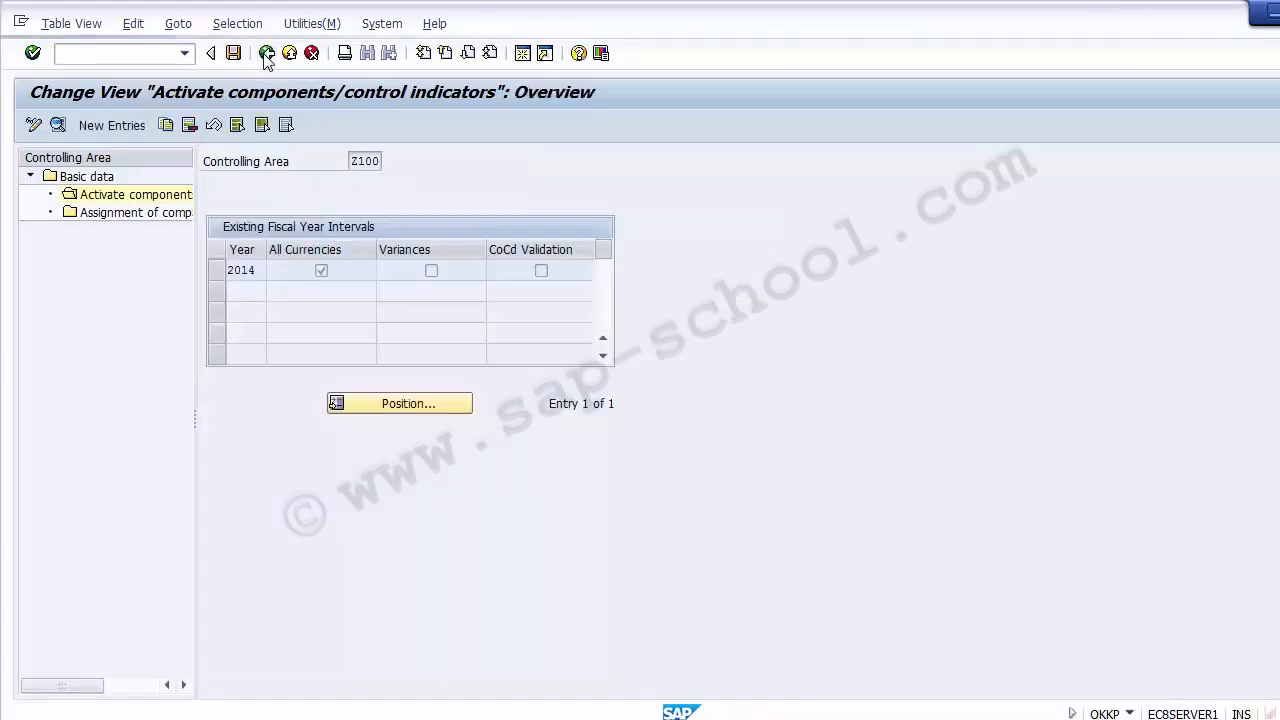
pyautogui.click(266, 54)
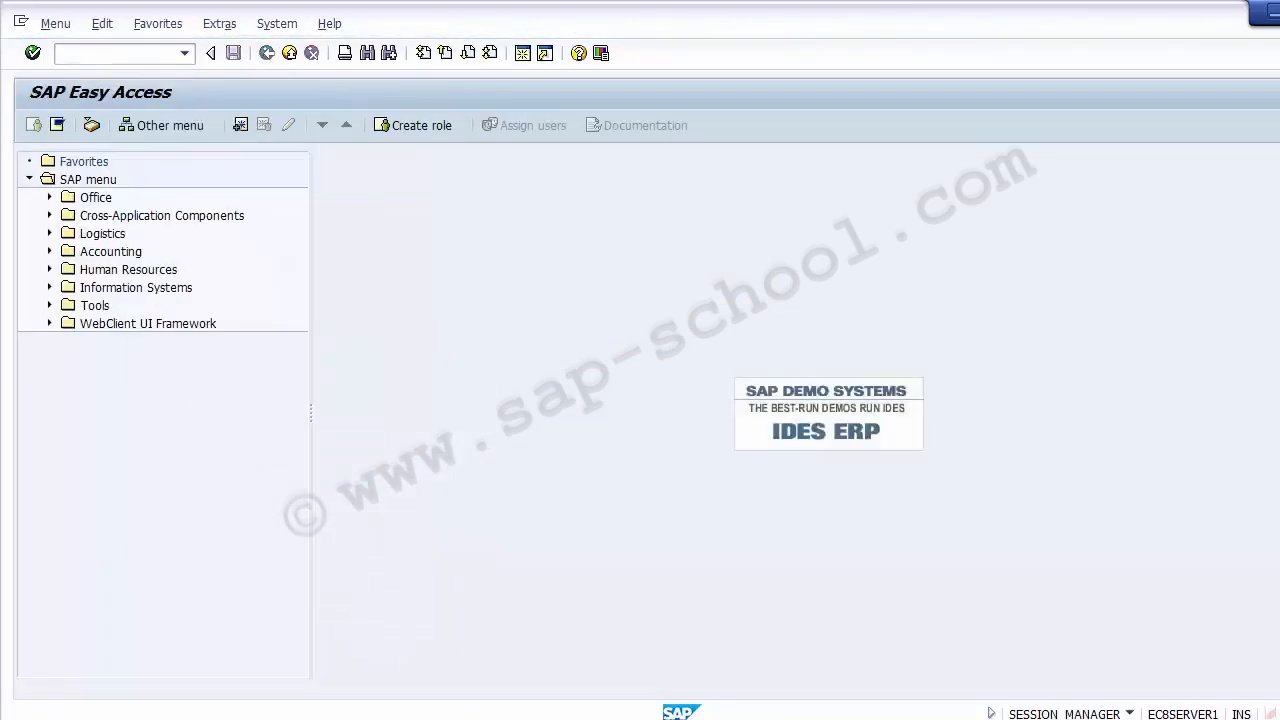
# - Switch back to the PowerPoint slides, recheck the cost centre accounting prerequisites, and advance to the Standard Hierarchy slide
pyautogui.hotkey('alt', 'Tab')
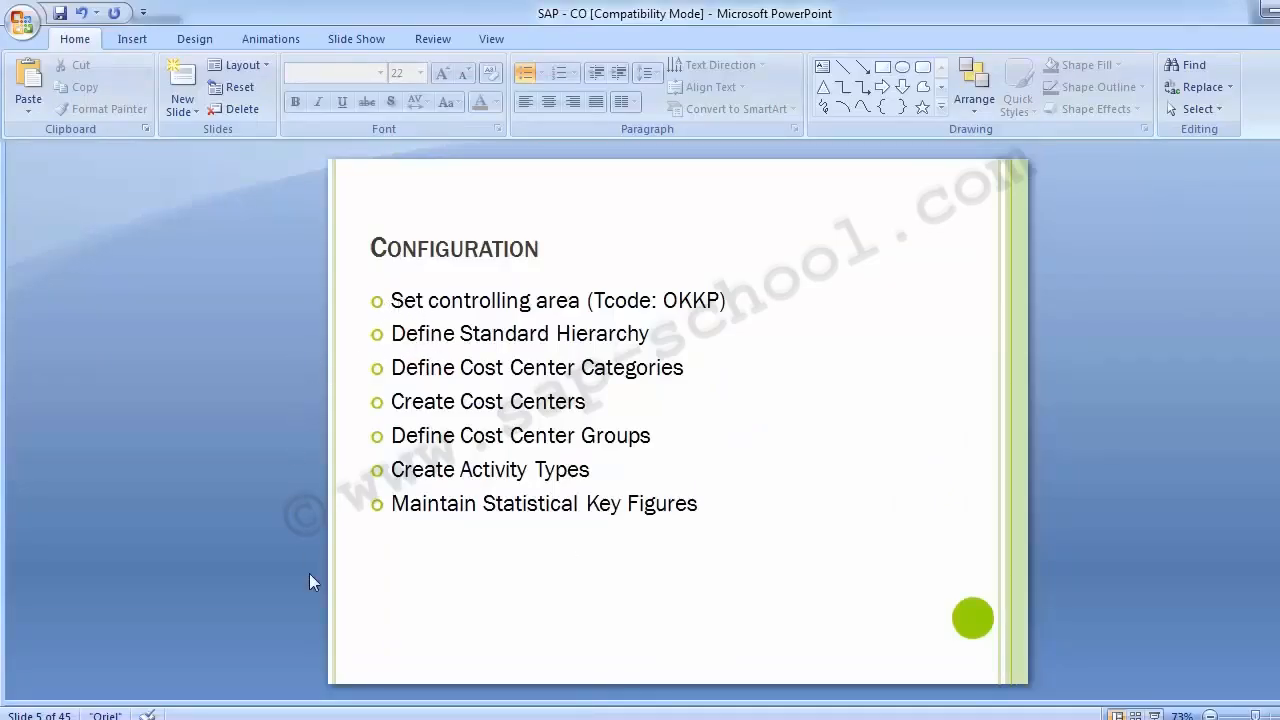
pyautogui.scroll(2, 161, 547)
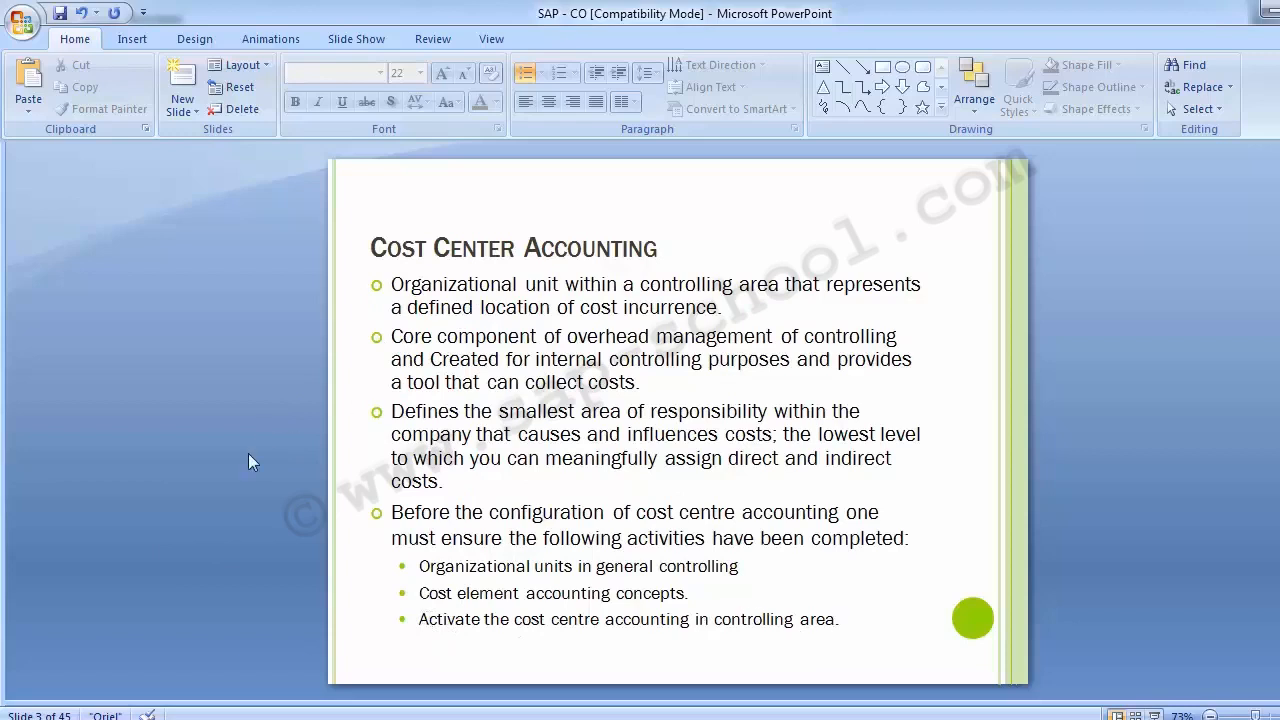
pyautogui.scroll(-2, 248, 453)
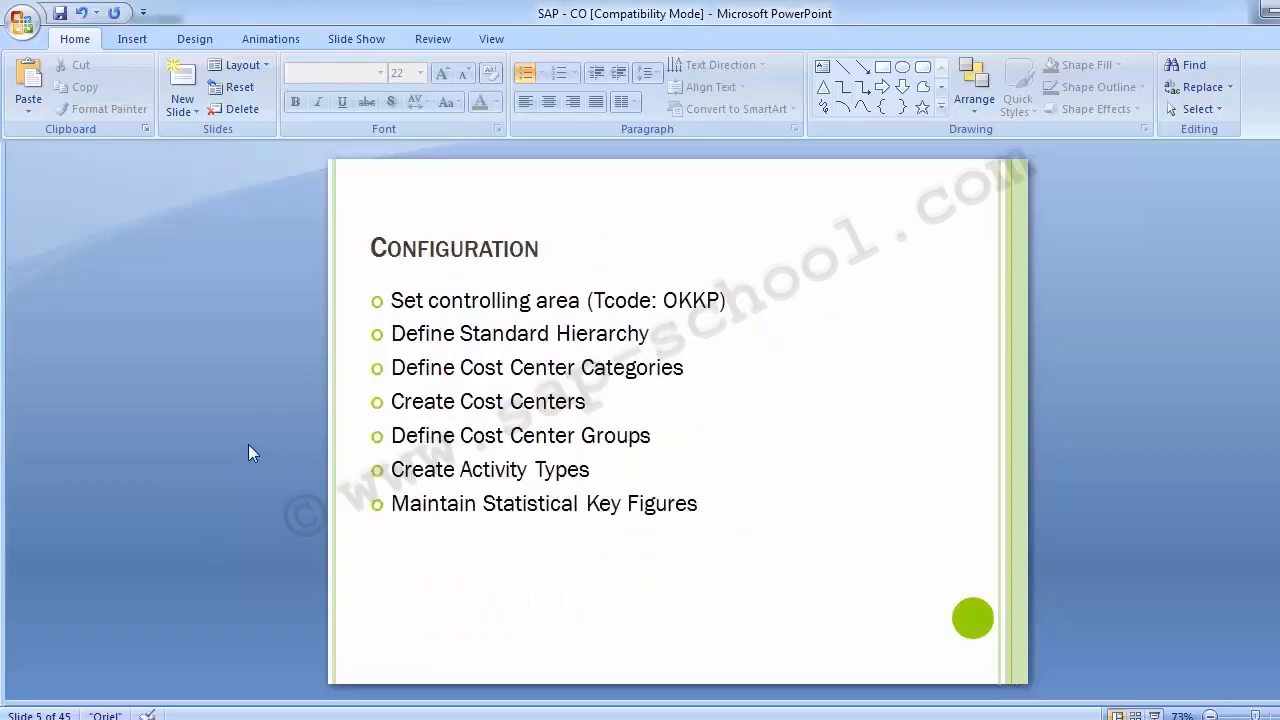
pyautogui.click(409, 310)
pyautogui.click(255, 341)
pyautogui.press('pagedown')
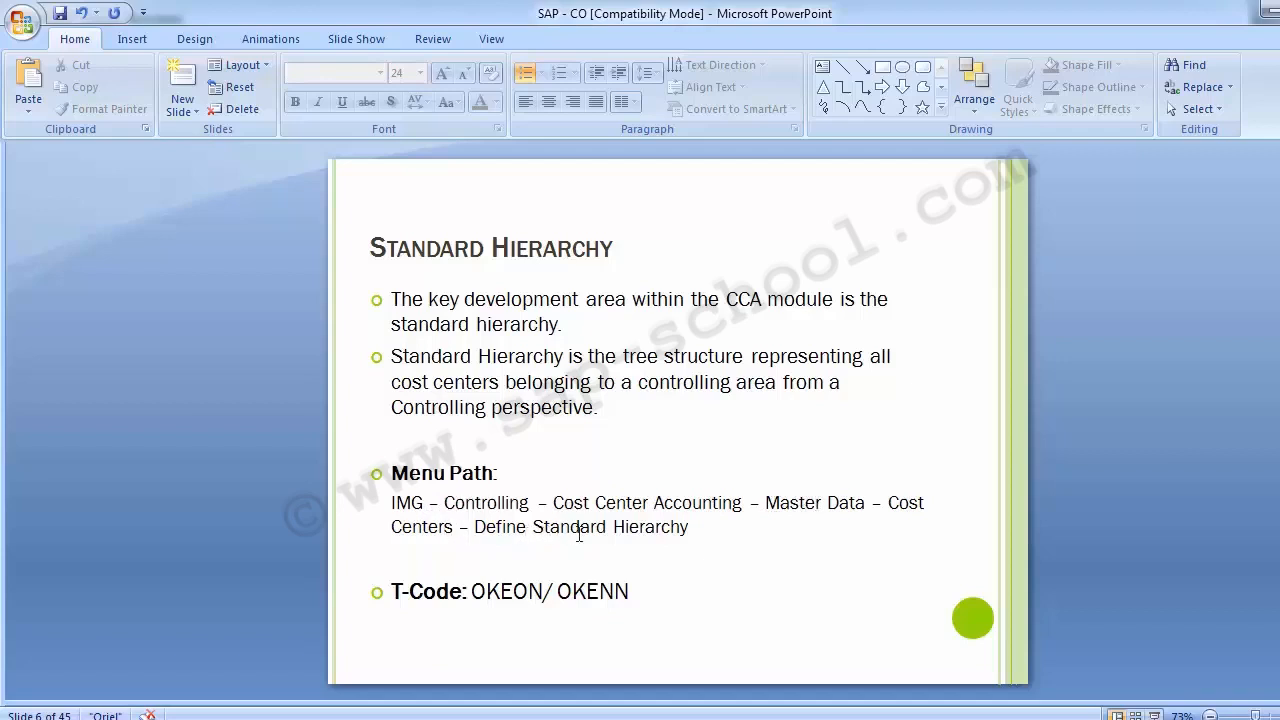
# - Switch to SAP Easy Access and open the SAP Reference IMG through transaction SPRO
pyautogui.moveTo(521, 715)
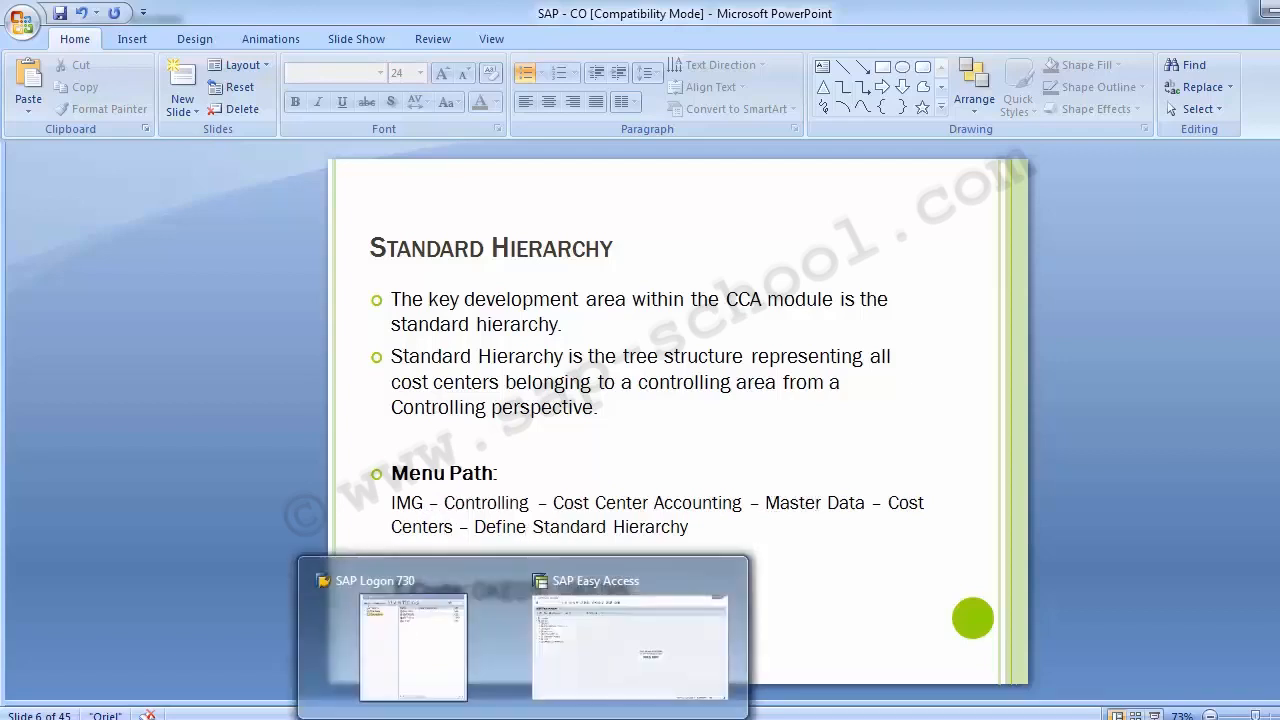
pyautogui.click(606, 677)
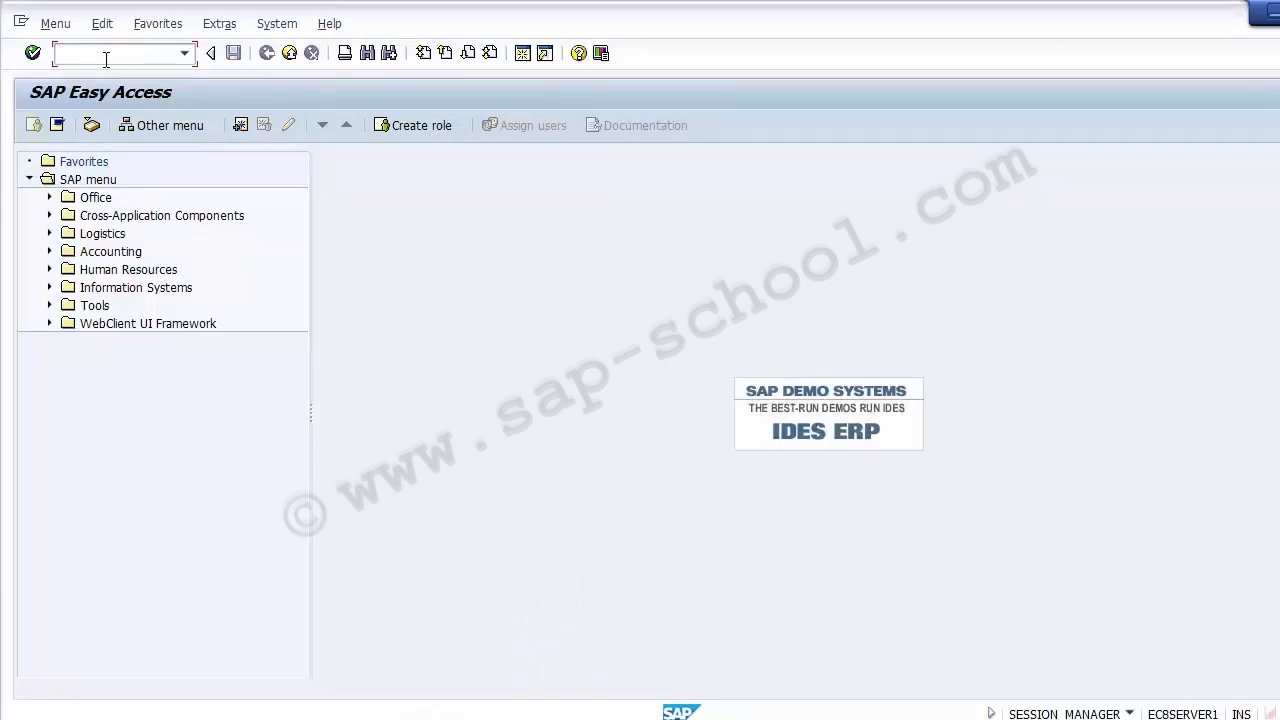
pyautogui.write('SPRO')
pyautogui.press('Return')
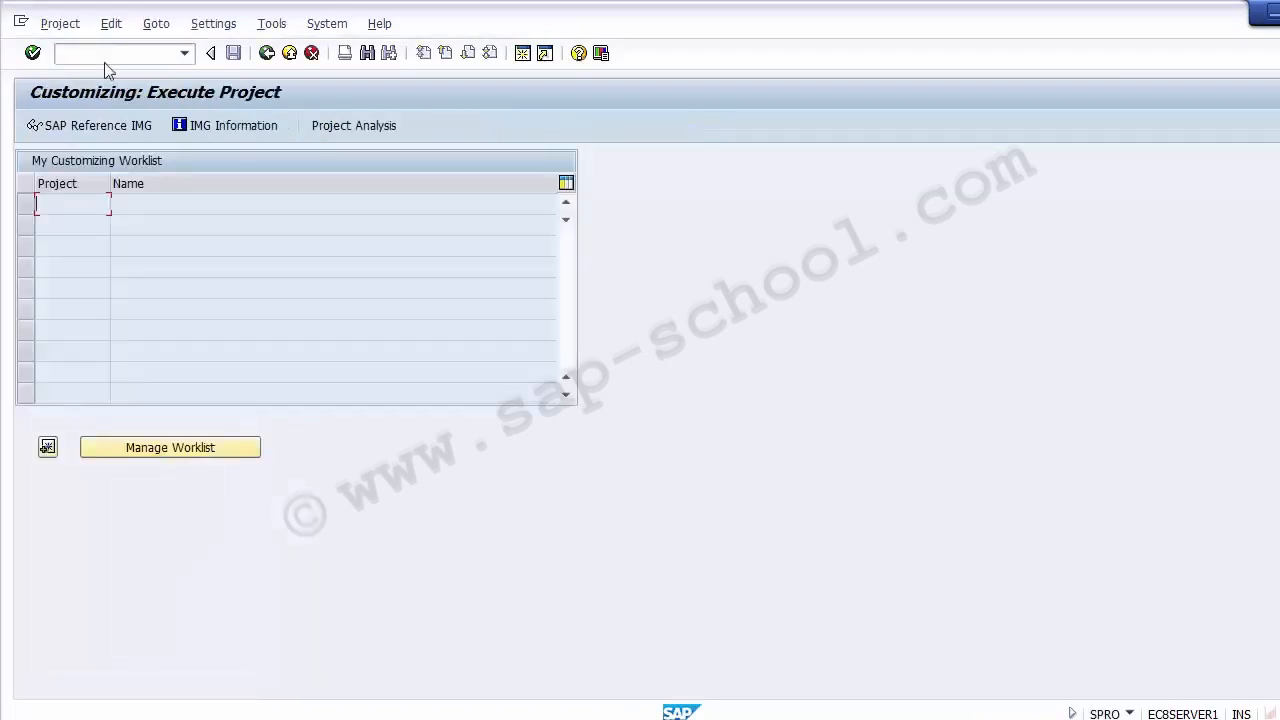
pyautogui.click(87, 128)
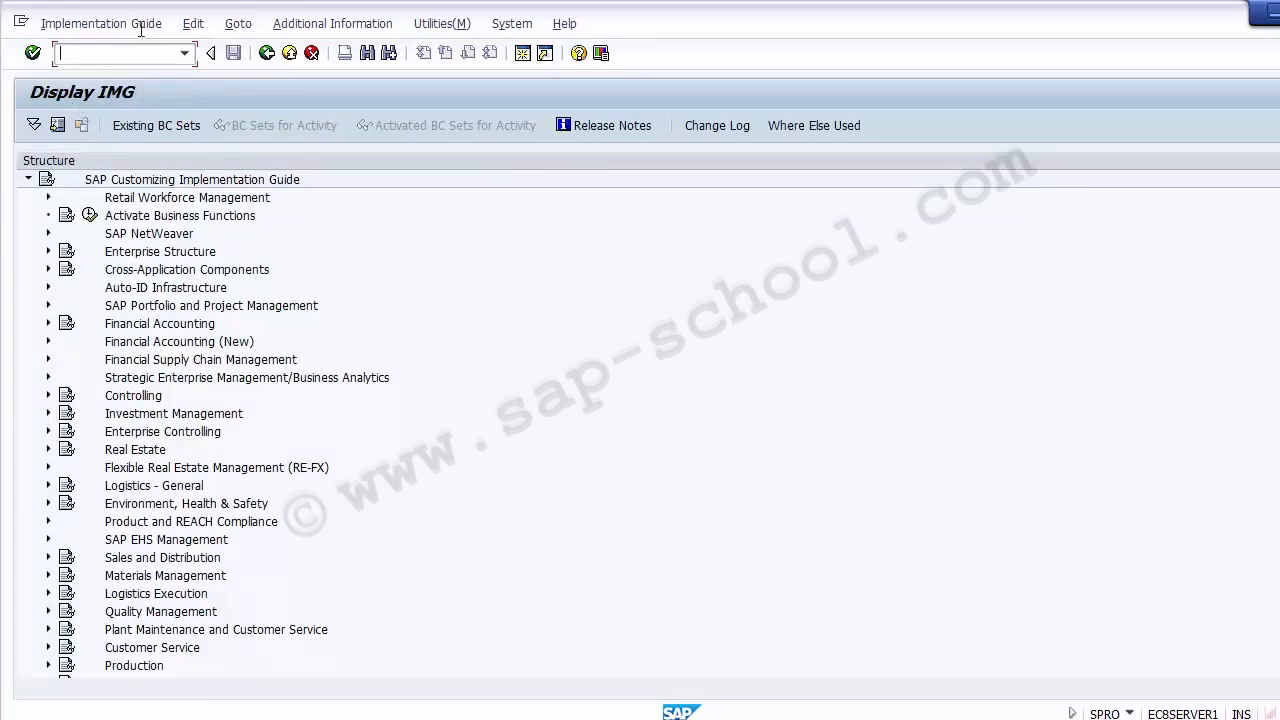
# - Expand Controlling and its Cost Center Accounting node in the implementation guide structure
pyautogui.click(152, 402)
pyautogui.click(49, 396)
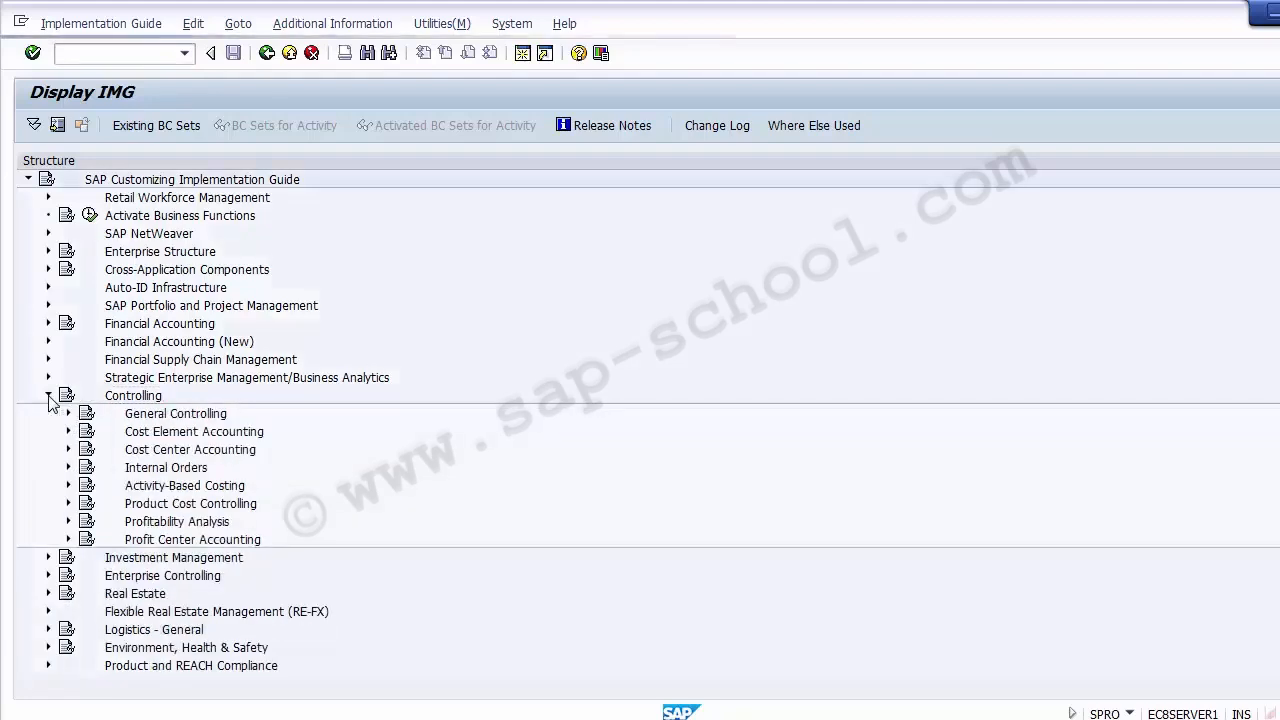
pyautogui.click(161, 455)
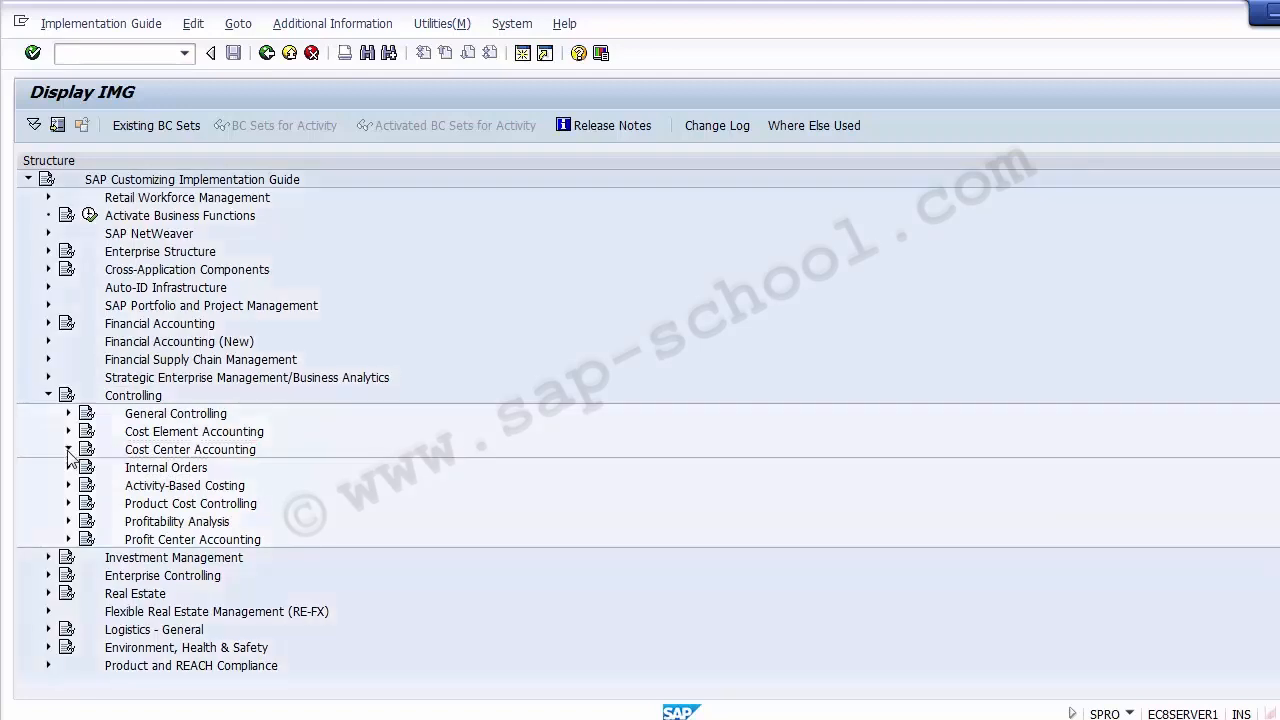
pyautogui.click(68, 450)
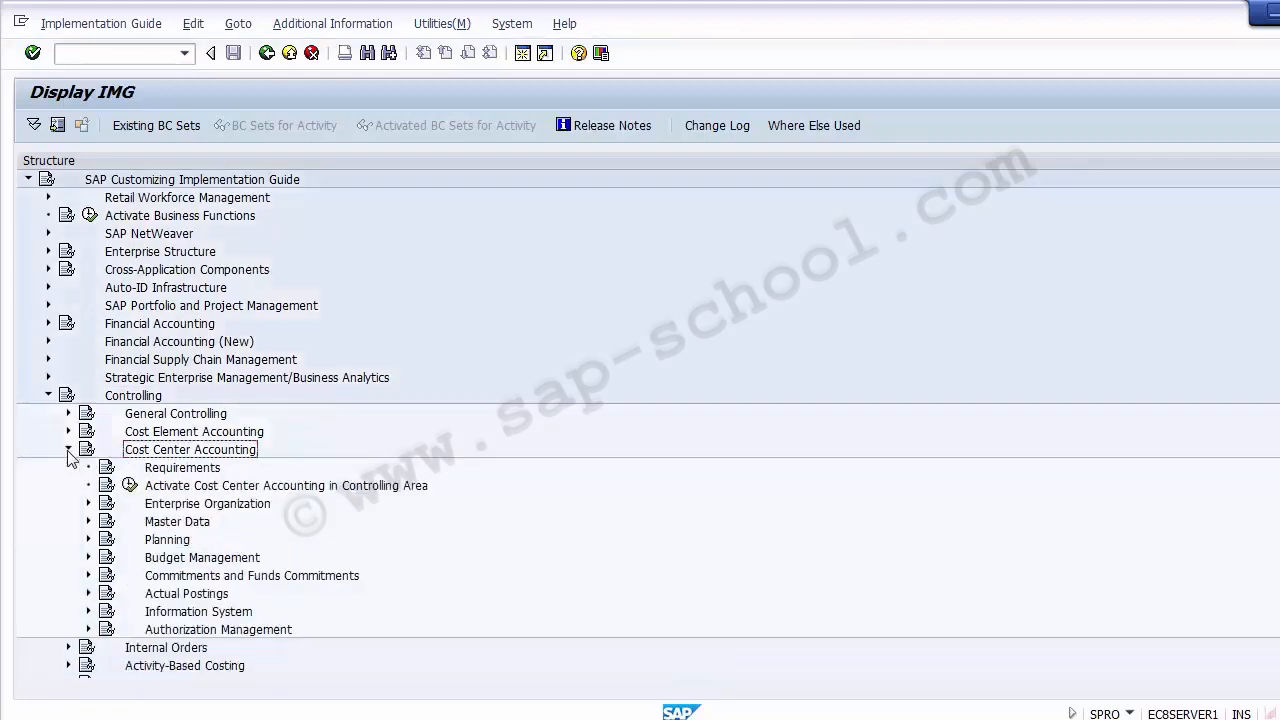
# - Check the menu path on the PowerPoint slide, return to SAP, and expand Master Data and Cost Centers to reach Define Standard Hierarchy
pyautogui.hotkey('alt', 'Tab')
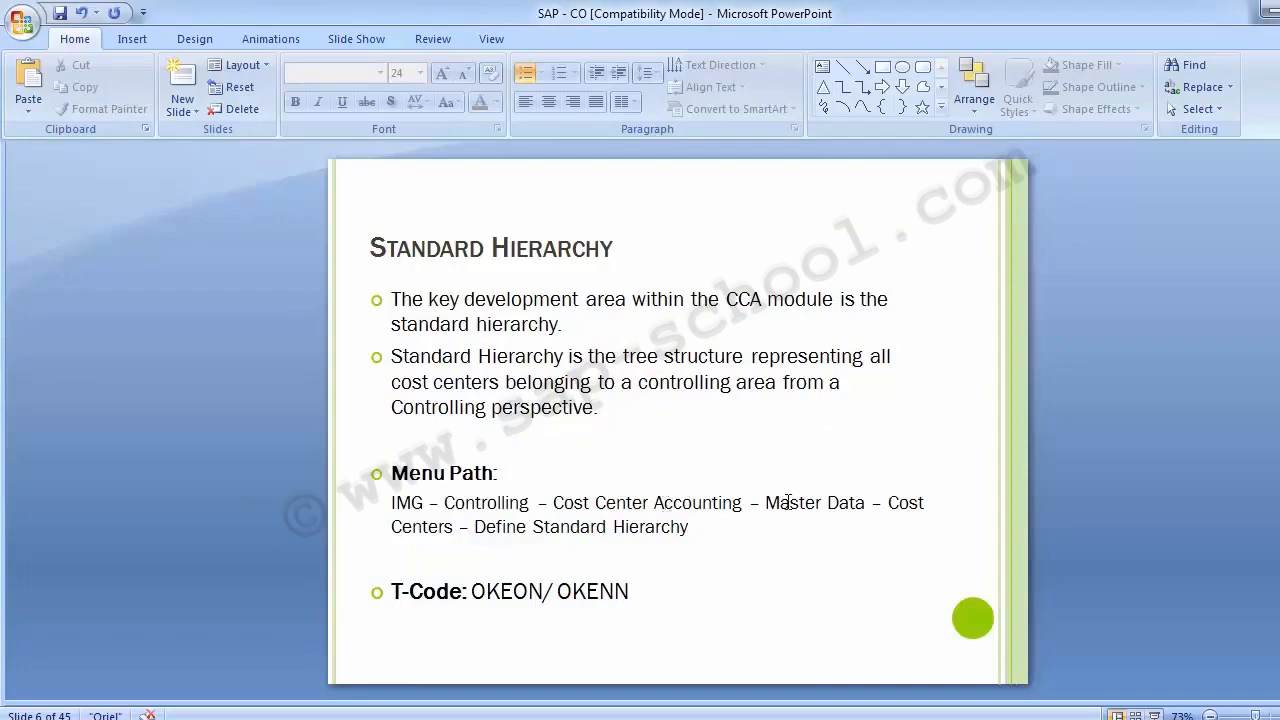
pyautogui.hotkey('alt', 'Tab')
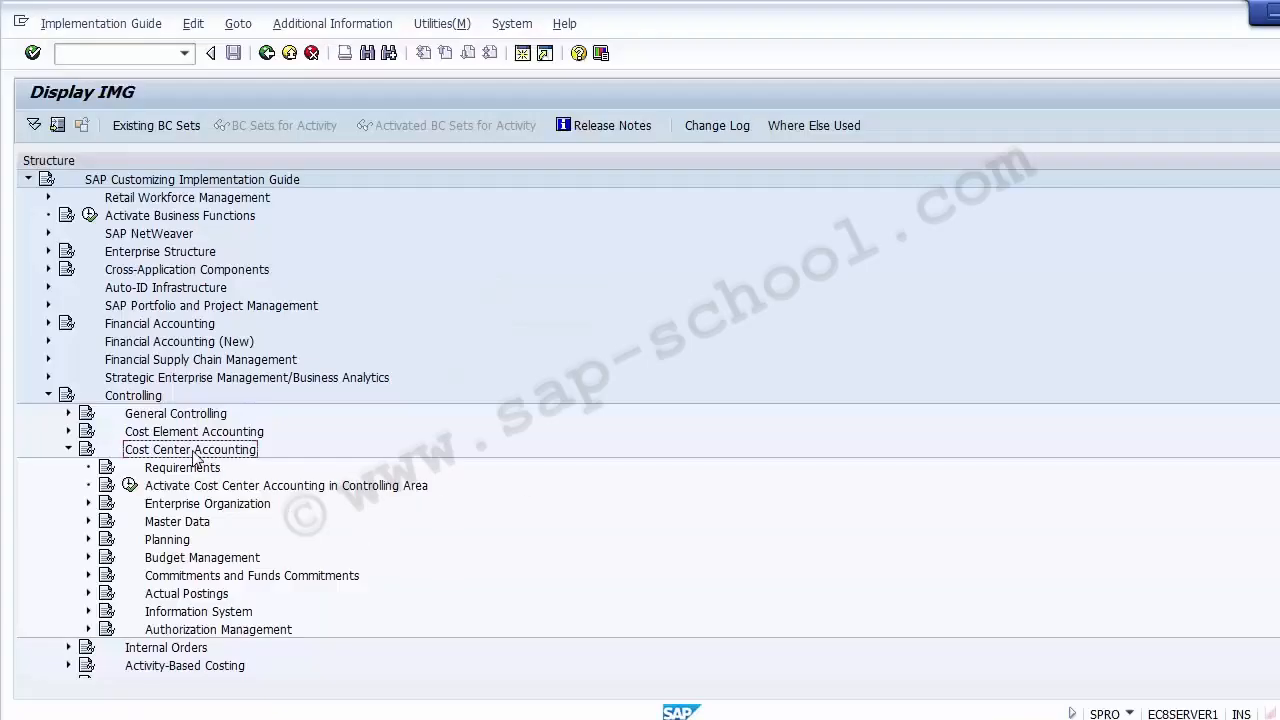
pyautogui.click(184, 522)
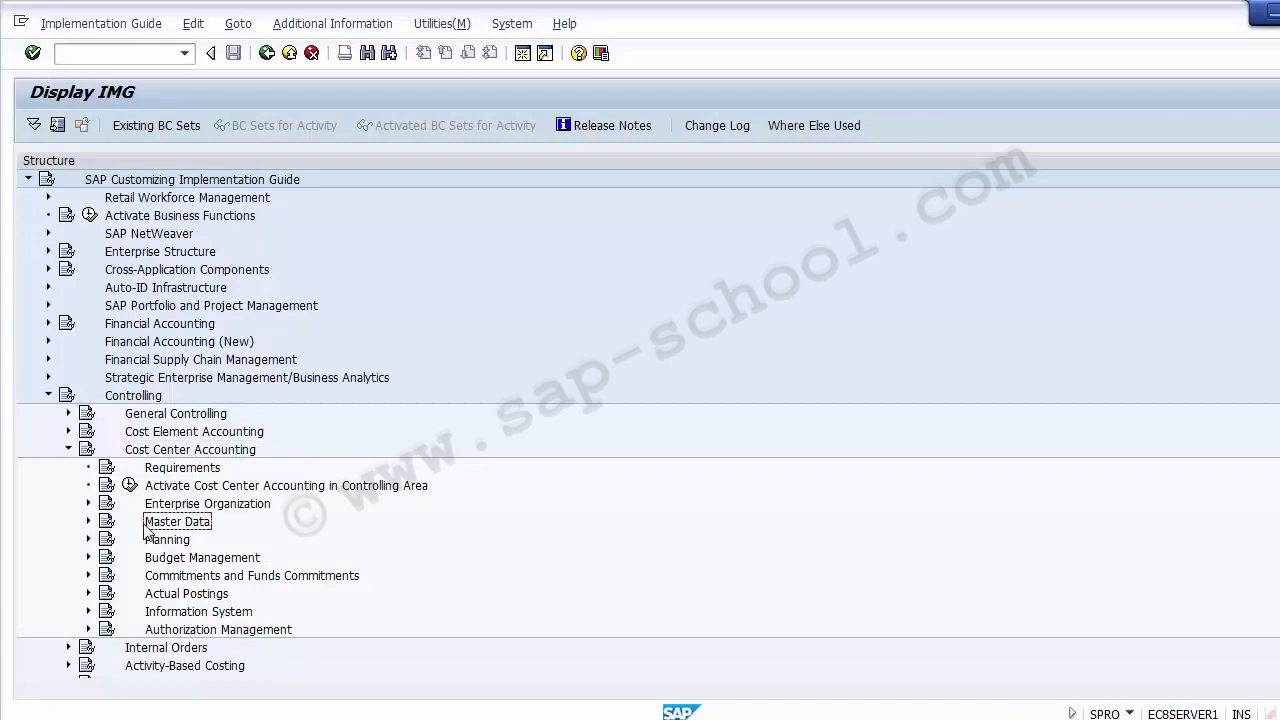
pyautogui.click(89, 521)
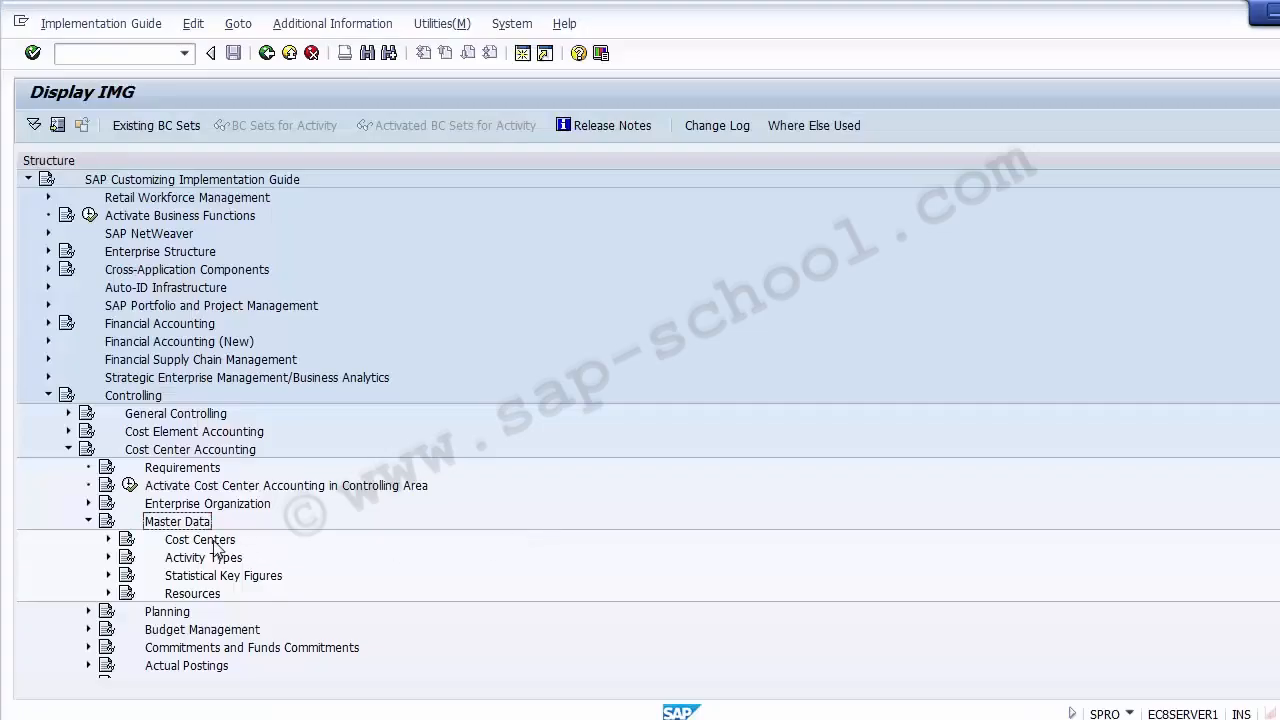
pyautogui.click(205, 540)
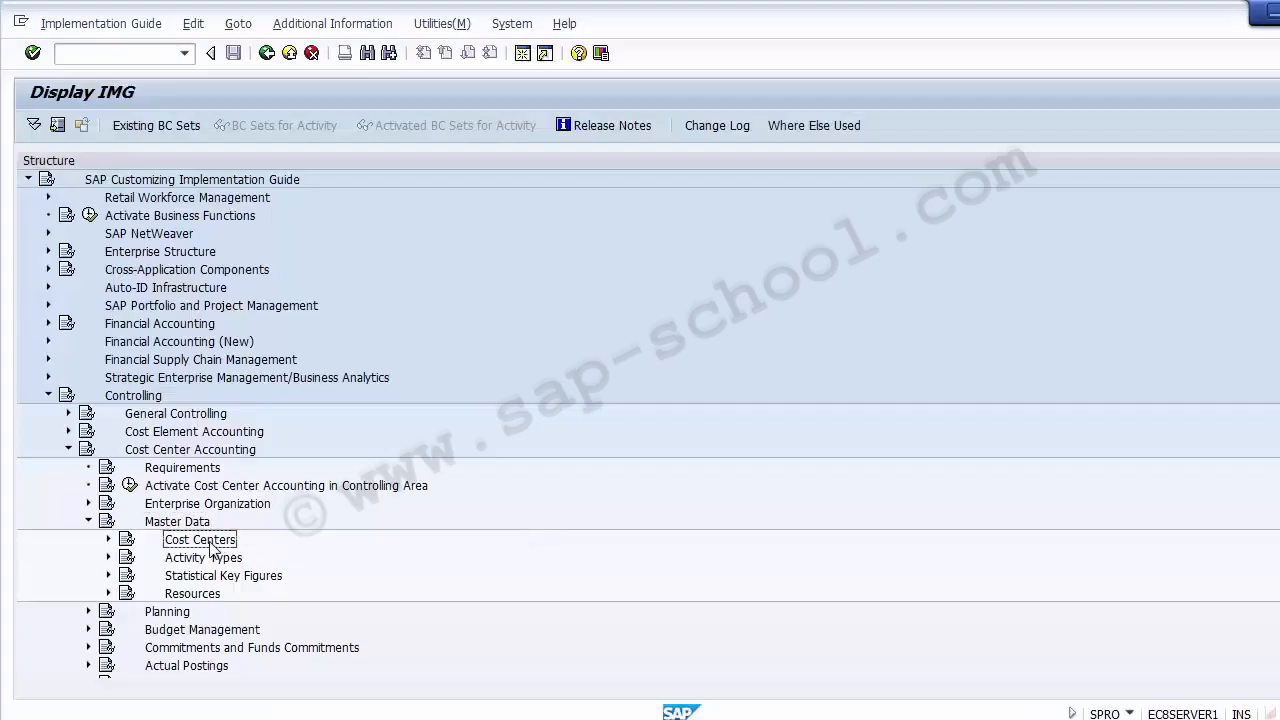
pyautogui.click(109, 540)
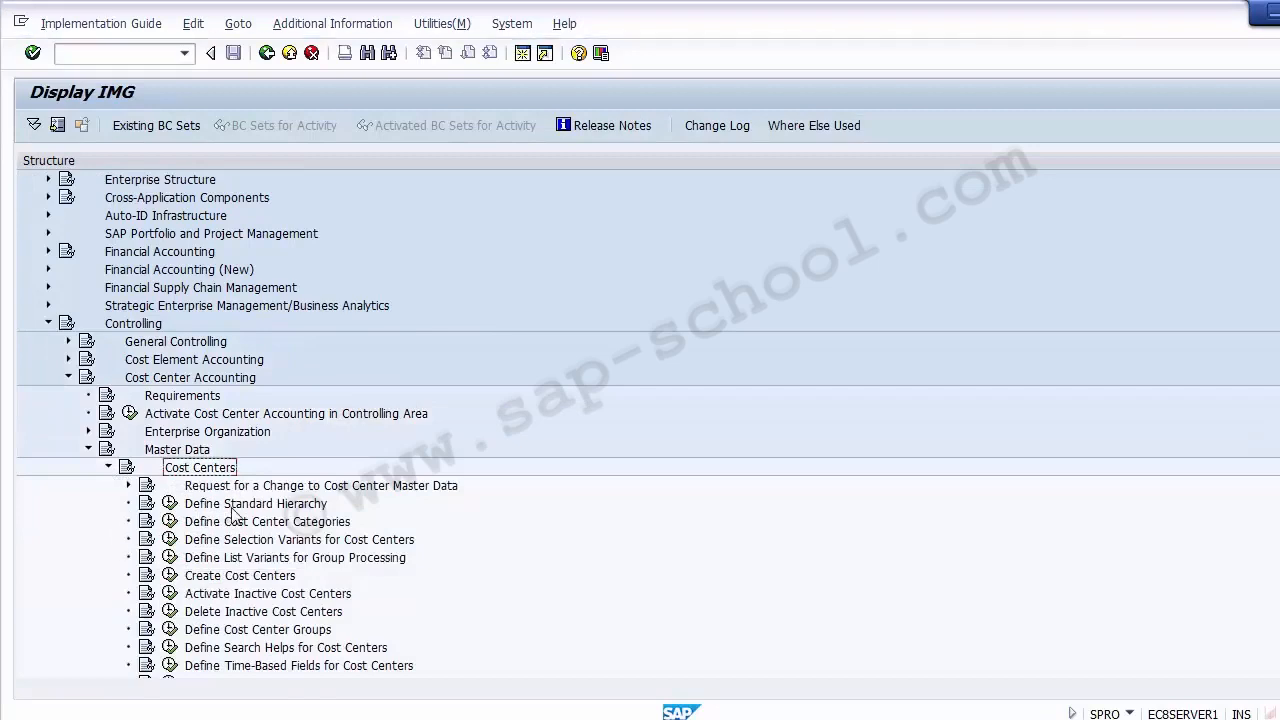
pyautogui.click(235, 505)
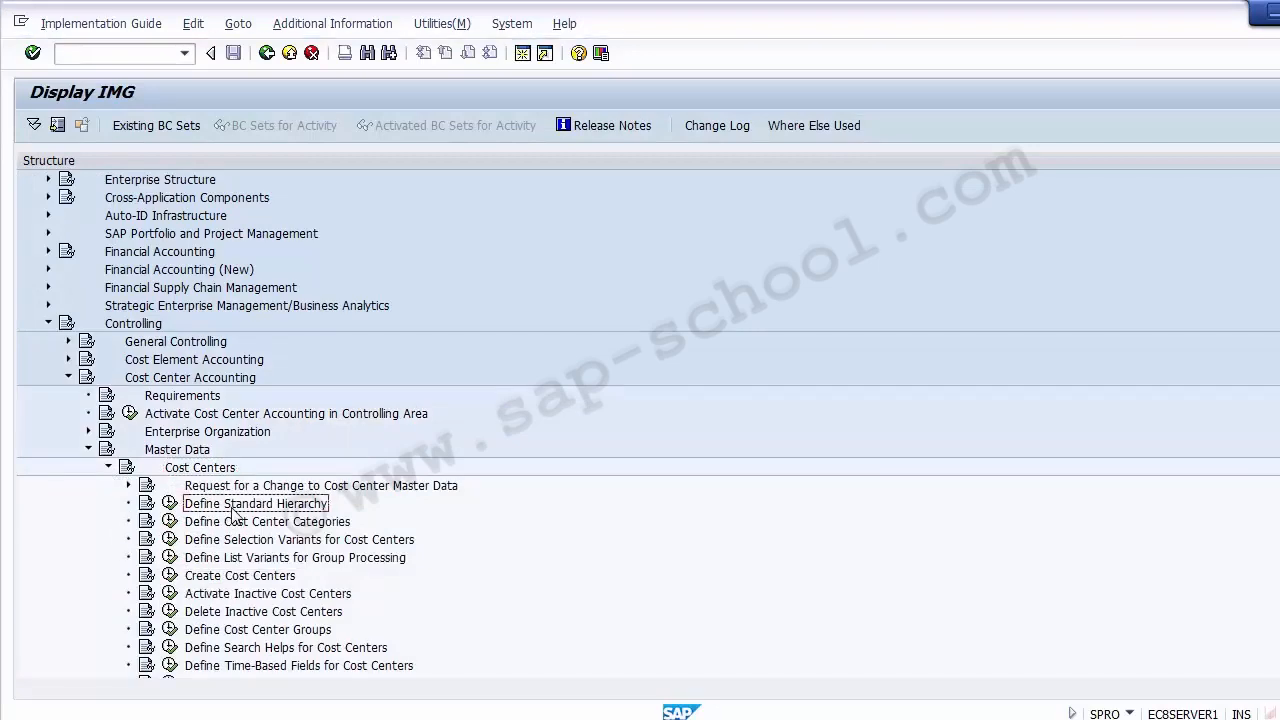
# - Retrace the path from Controlling through Cost Center Accounting, Master Data and Cost Centers to Define Standard Hierarchy
pyautogui.click(126, 328)
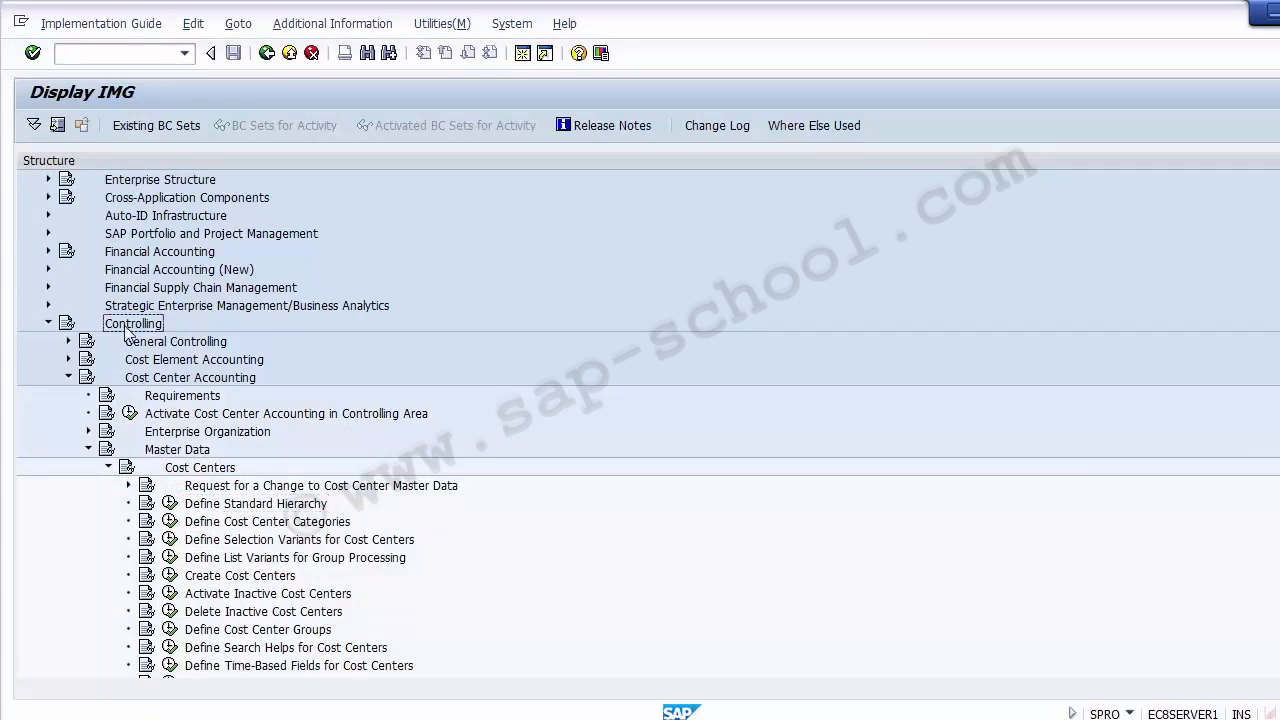
pyautogui.click(157, 380)
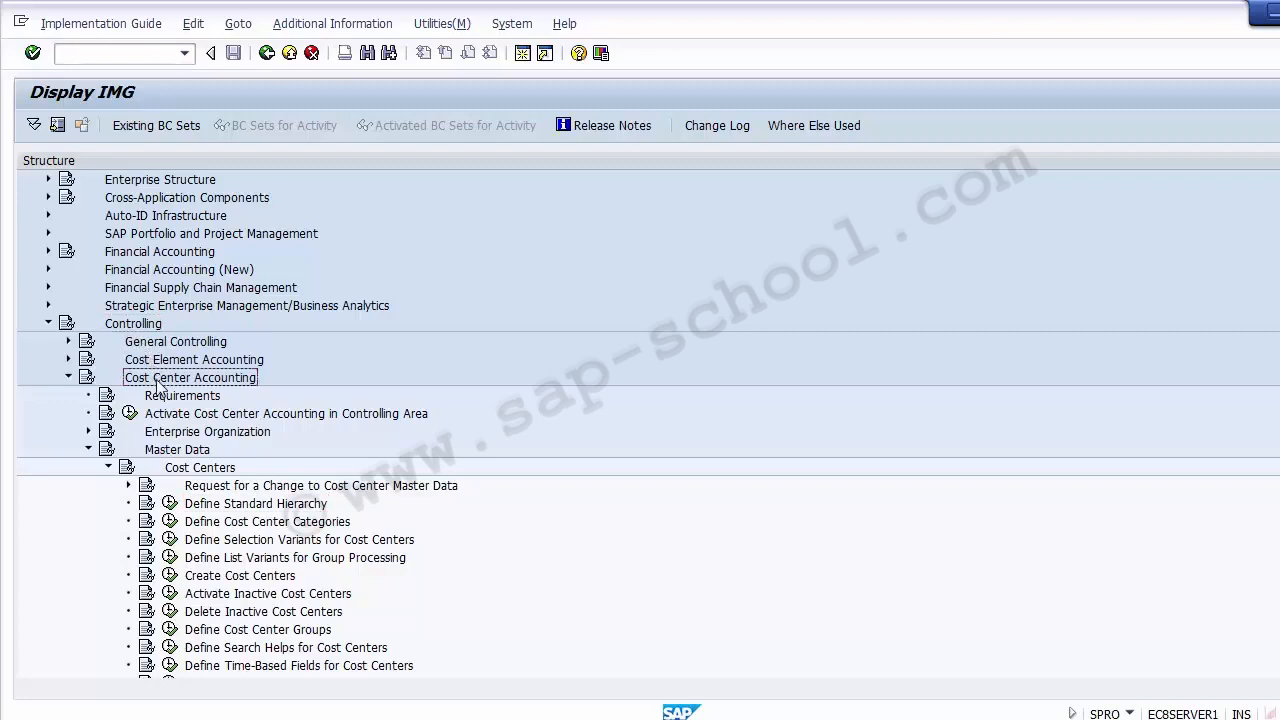
pyautogui.click(169, 455)
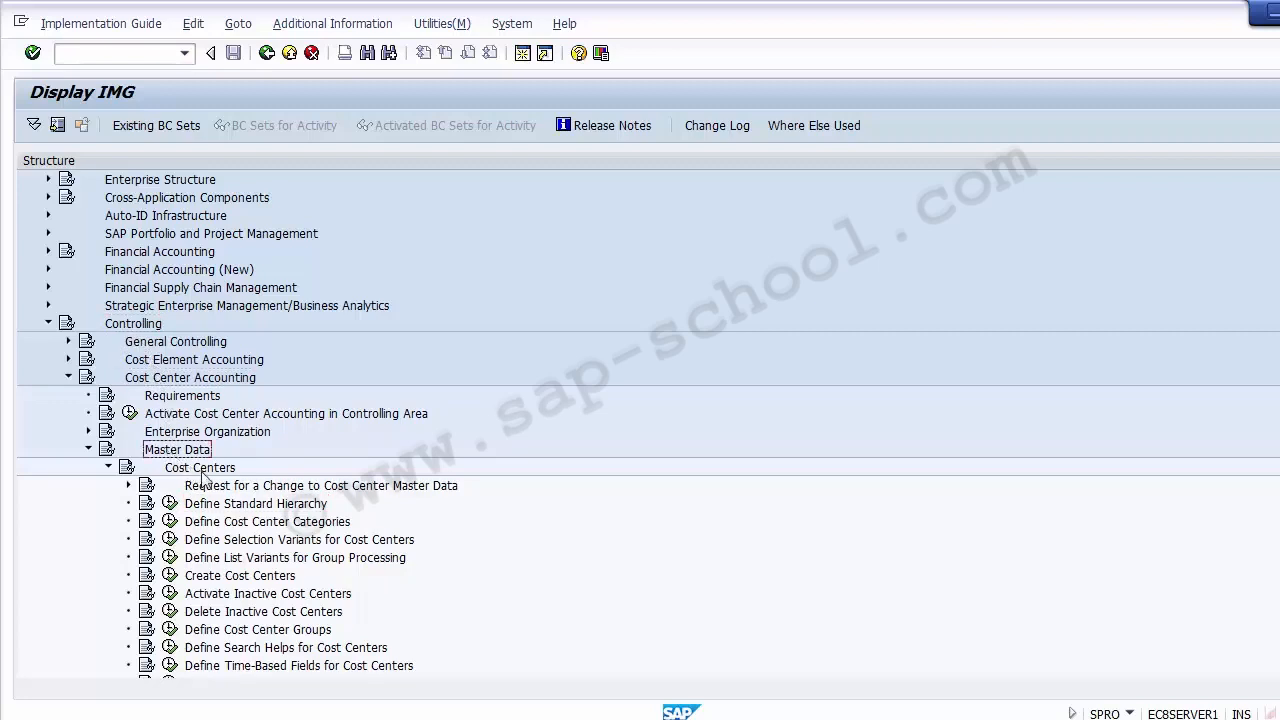
pyautogui.click(201, 471)
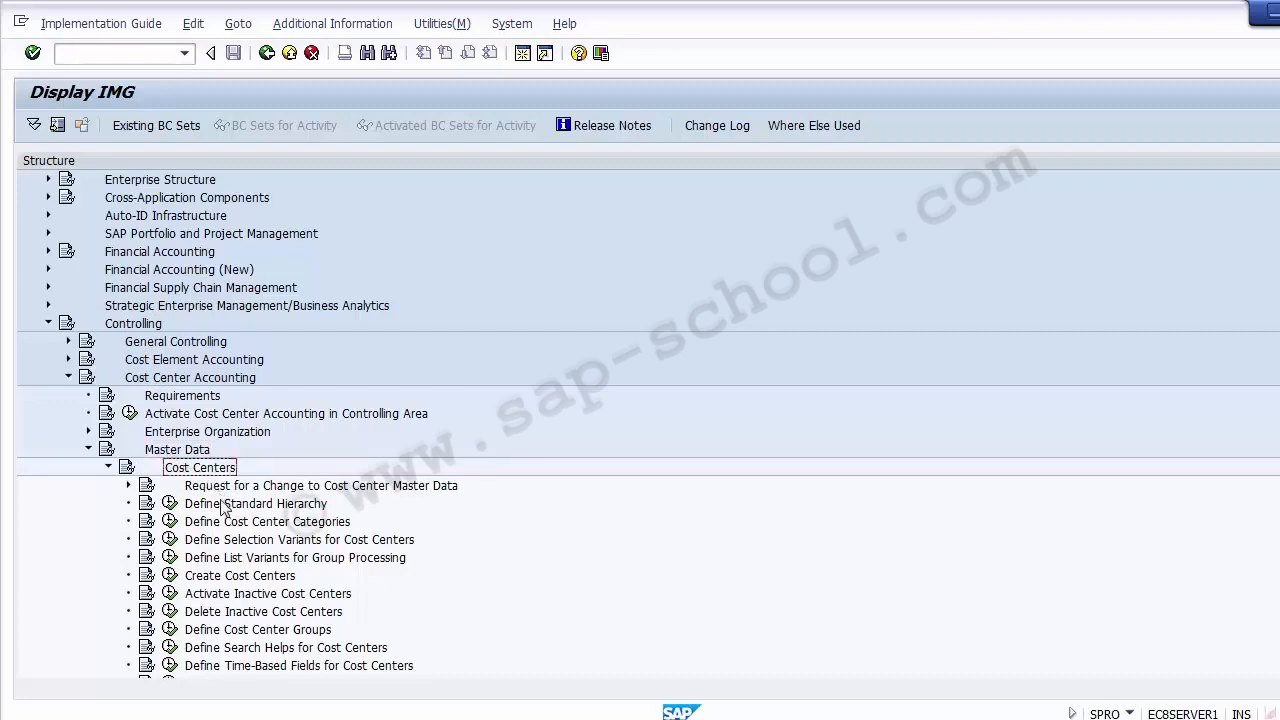
pyautogui.click(225, 507)
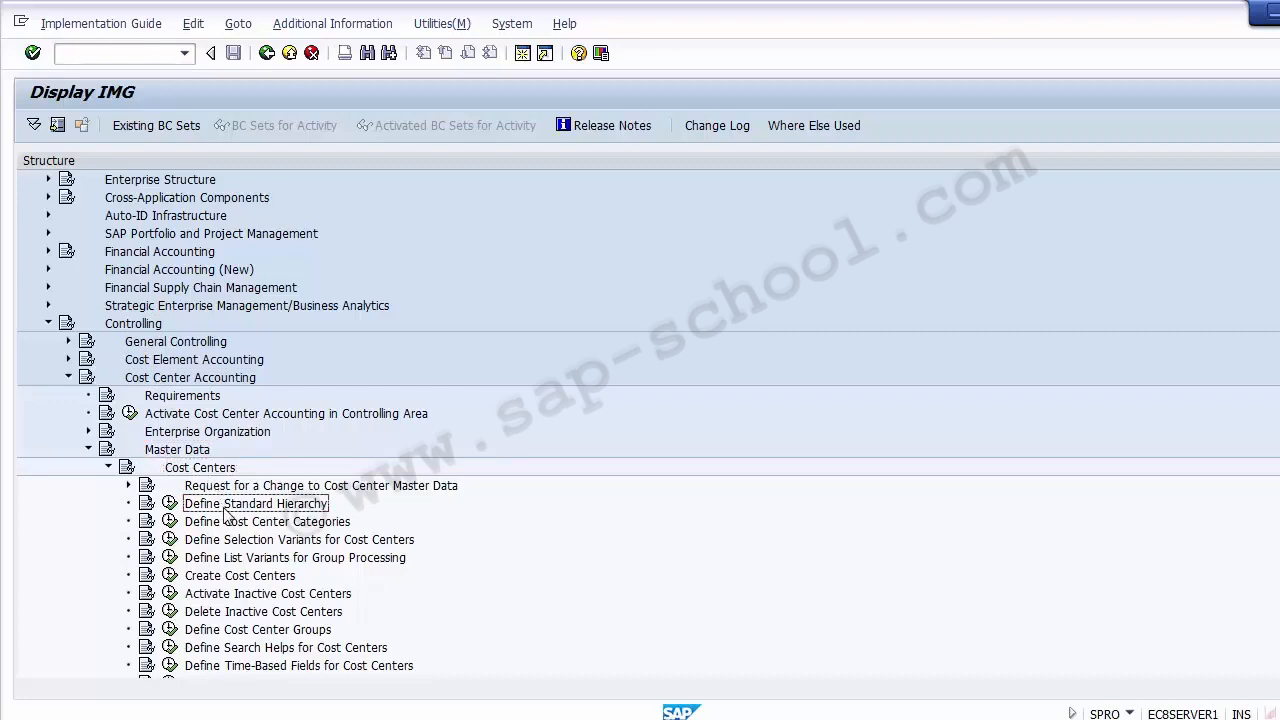
# - Execute Define Standard Hierarchy and set the controlling area to Z100
pyautogui.click(170, 508)
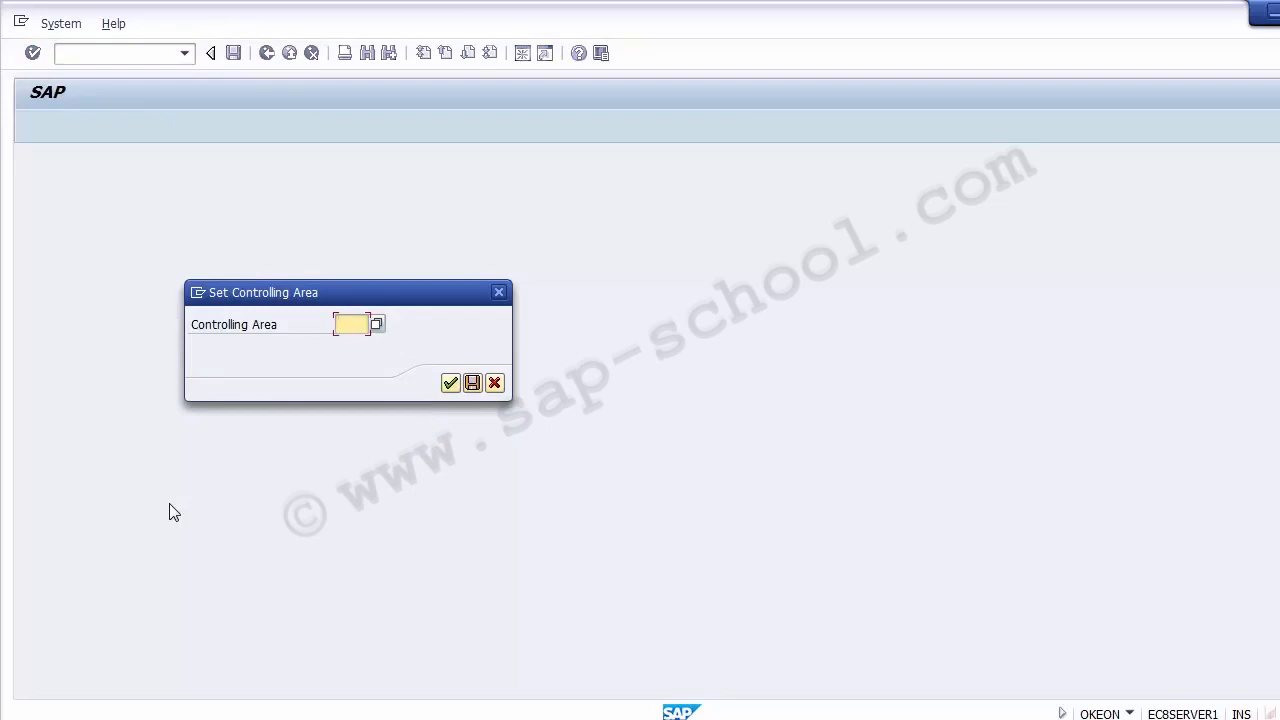
pyautogui.write('Z')
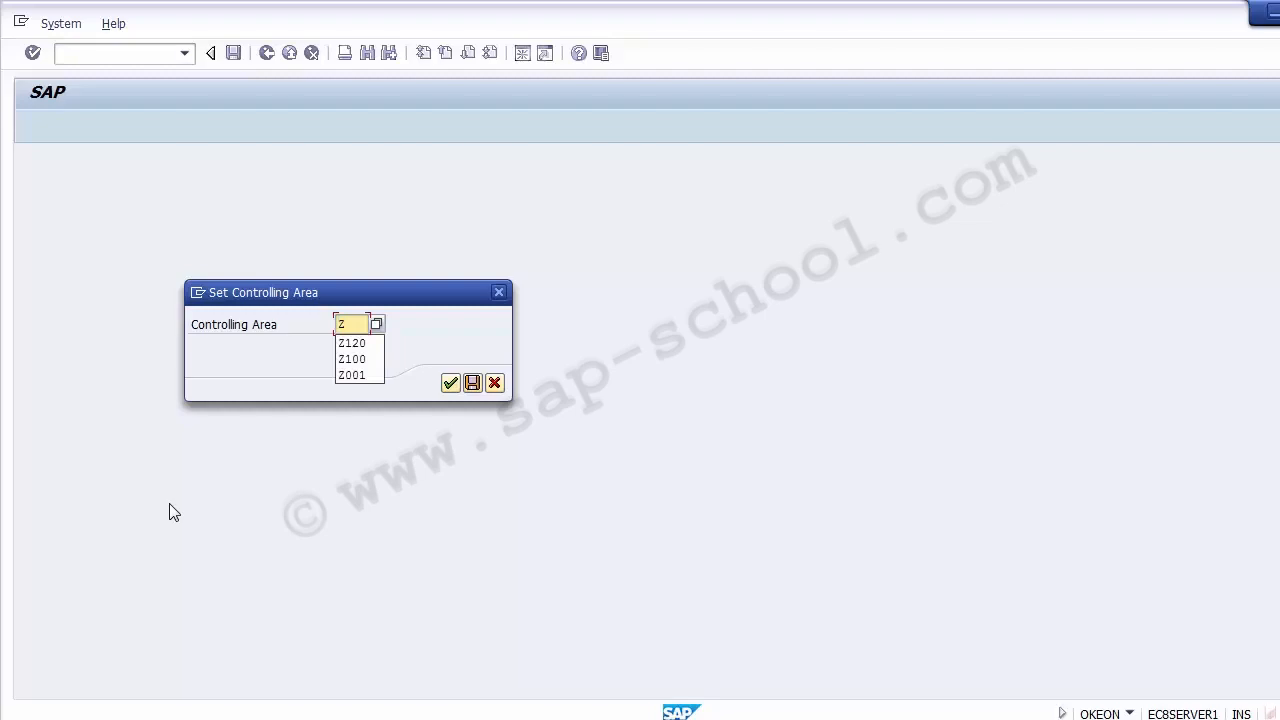
pyautogui.write('100')
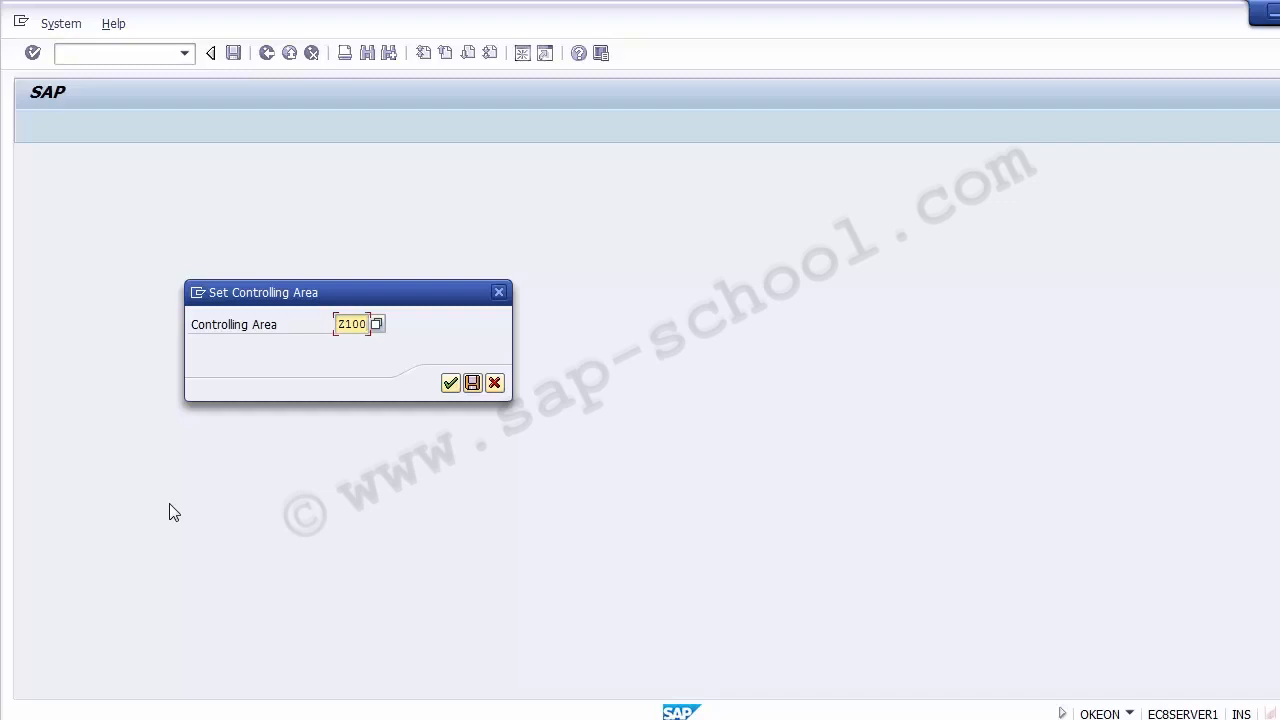
pyautogui.click(450, 385)
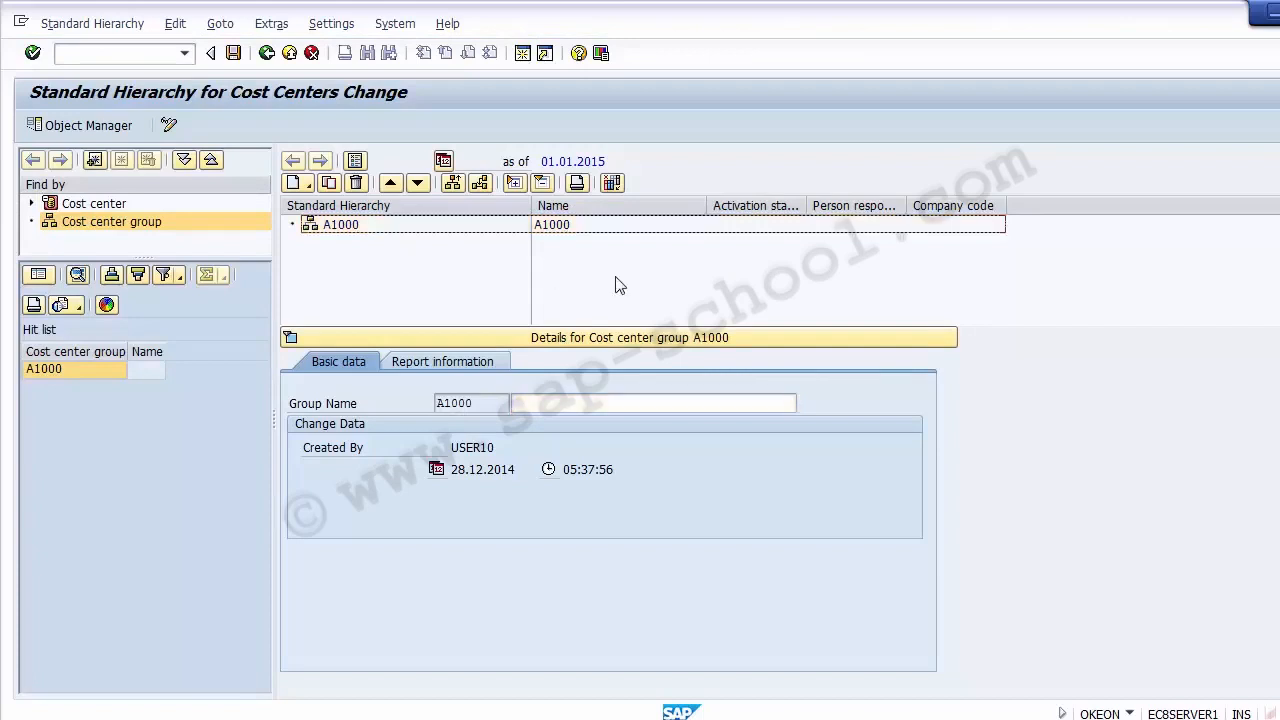
# - Examine the hierarchy node A1000 and its name in both change and display mode
pyautogui.click(343, 226)
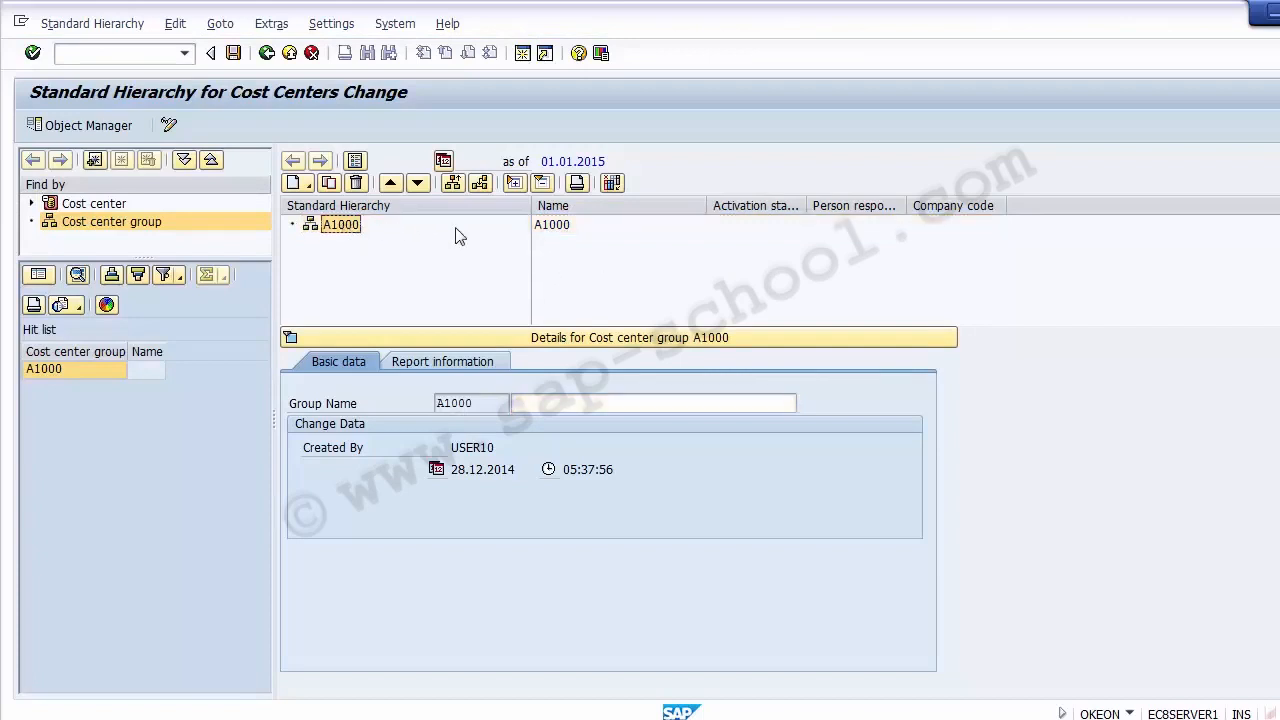
pyautogui.click(550, 230)
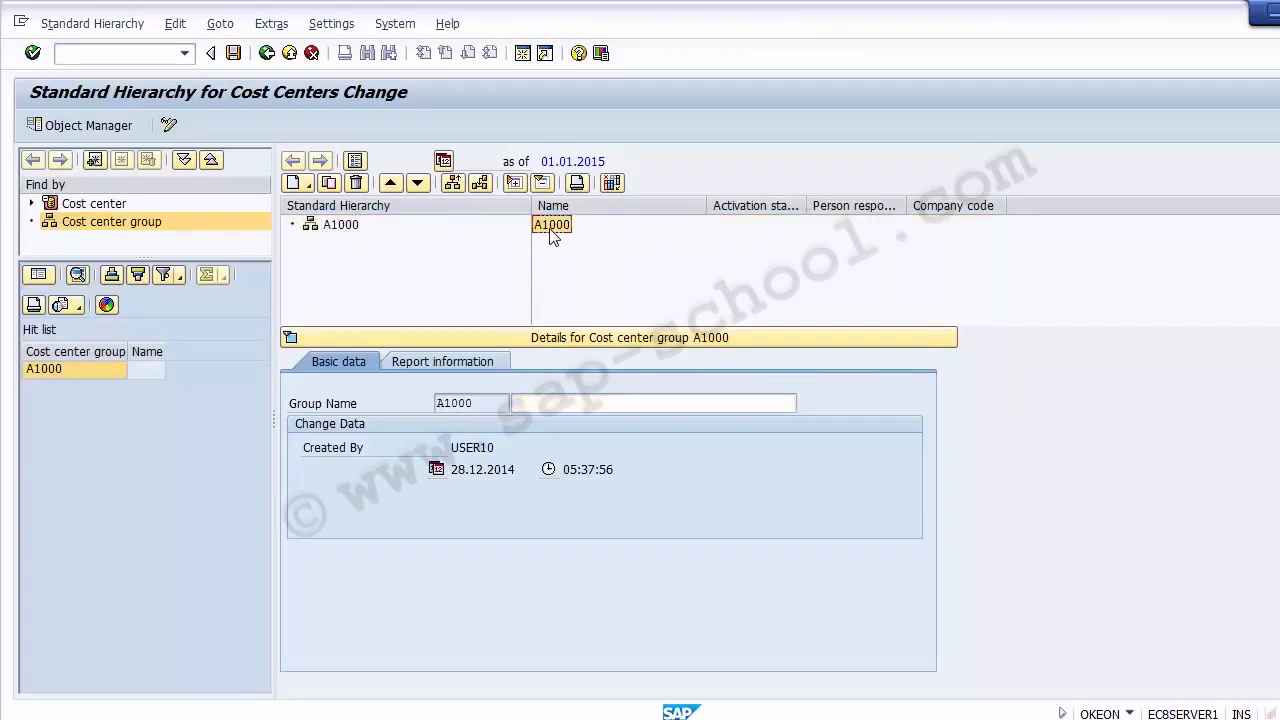
pyautogui.click(341, 228)
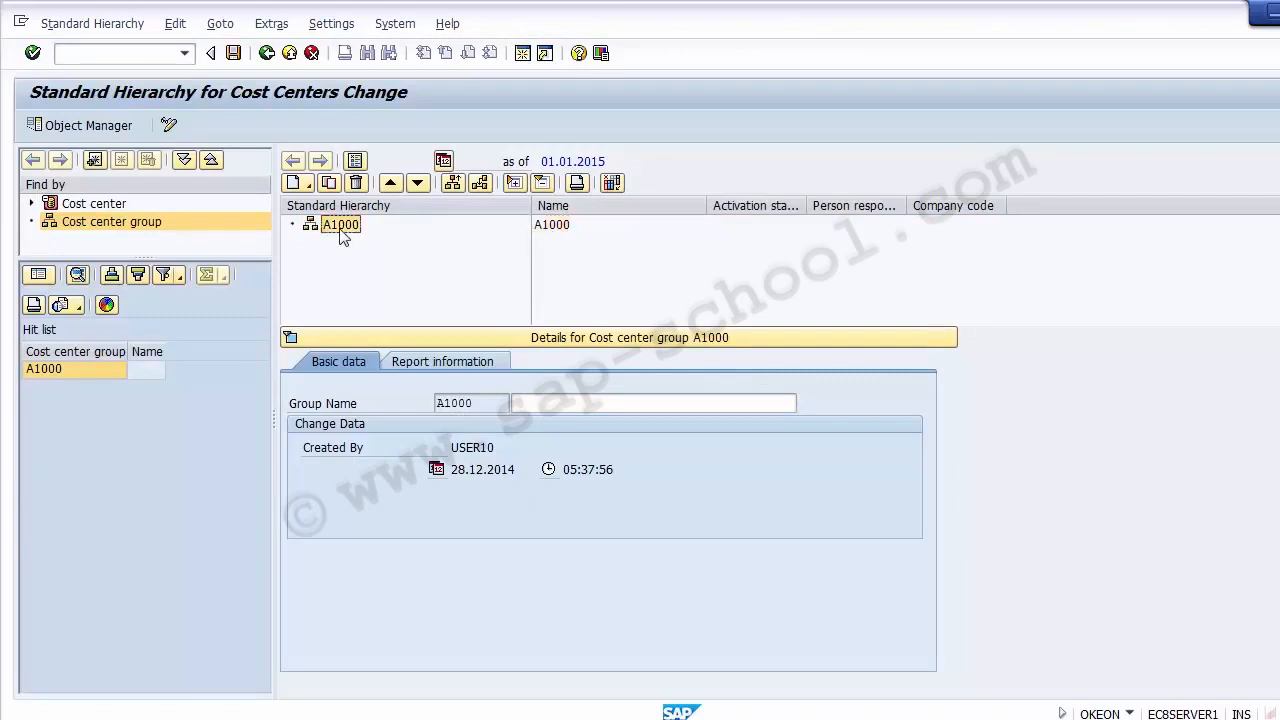
pyautogui.click(102, 54)
pyautogui.write('/')
pyautogui.click(335, 226)
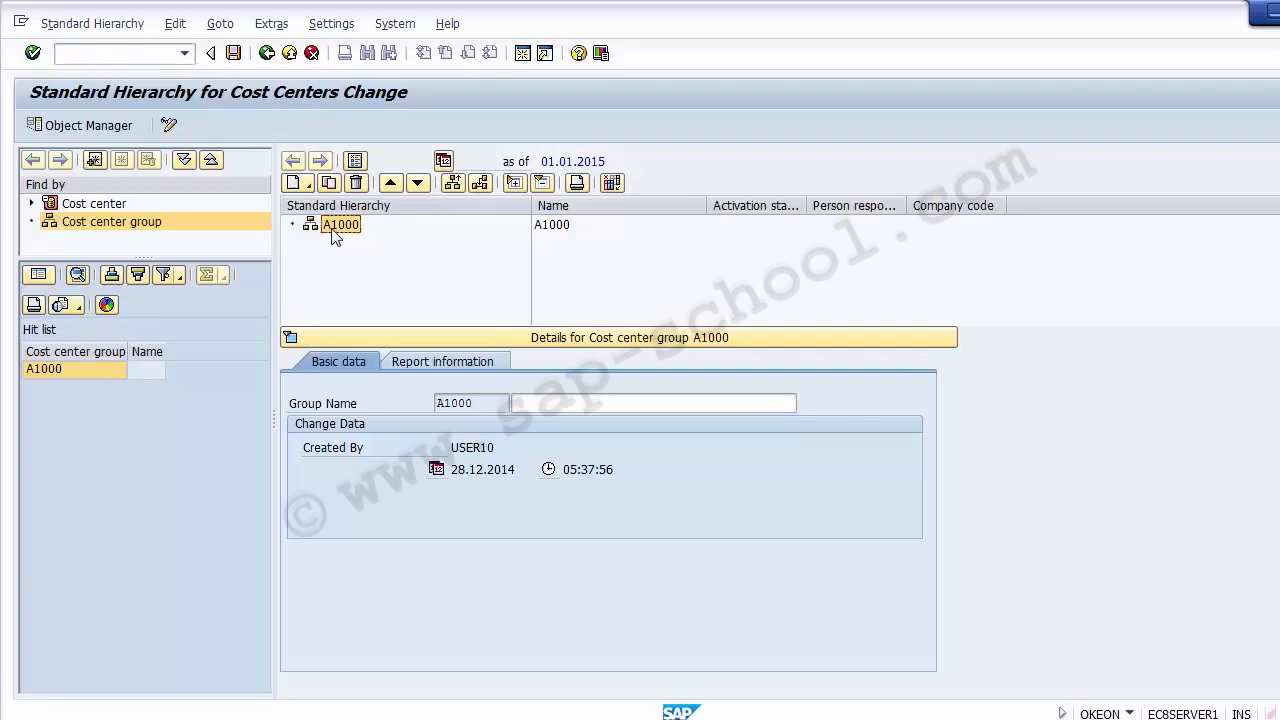
pyautogui.click(548, 226)
pyautogui.click(169, 127)
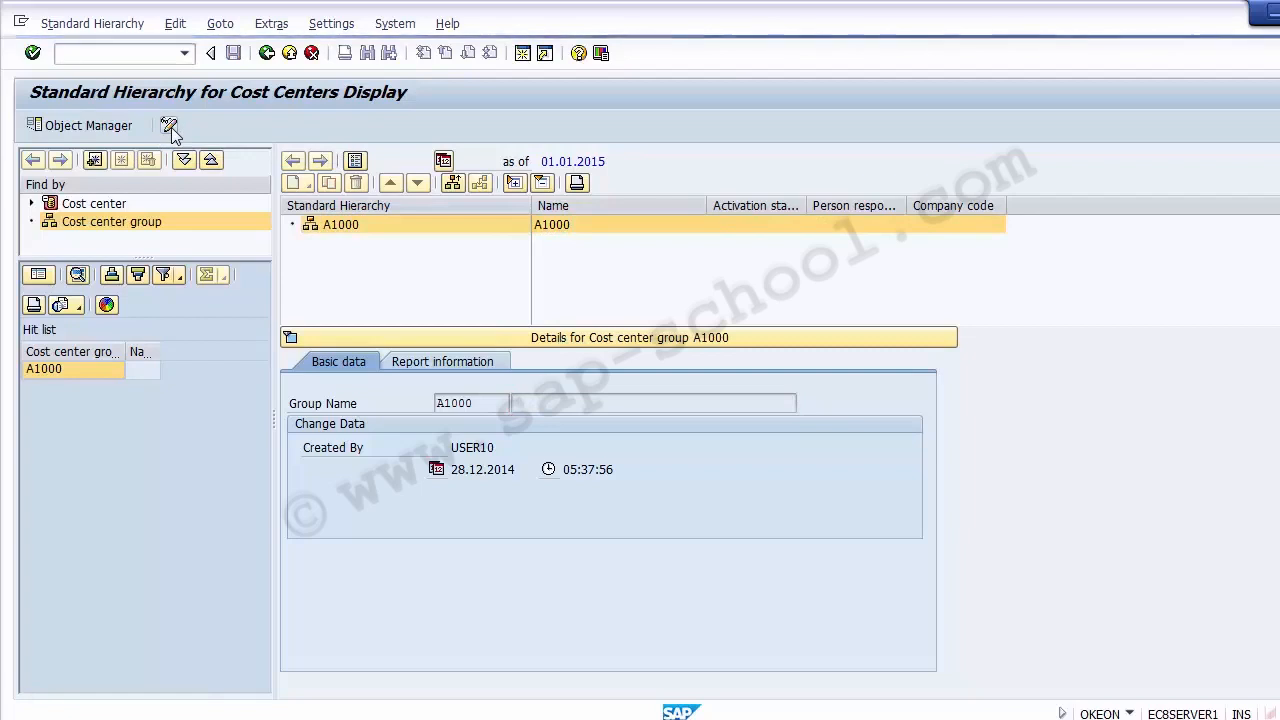
pyautogui.click(523, 54)
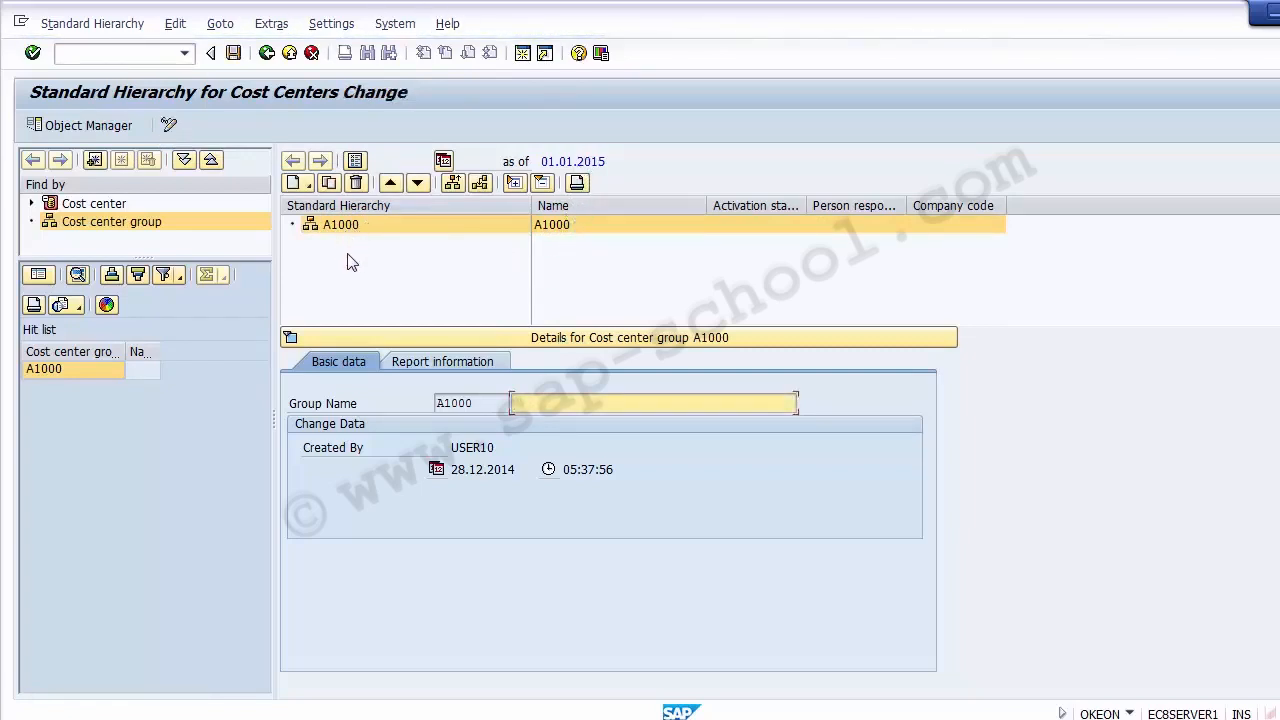
# - Review which kinds of objects can be created beneath hierarchy node A1000
pyautogui.click(328, 230)
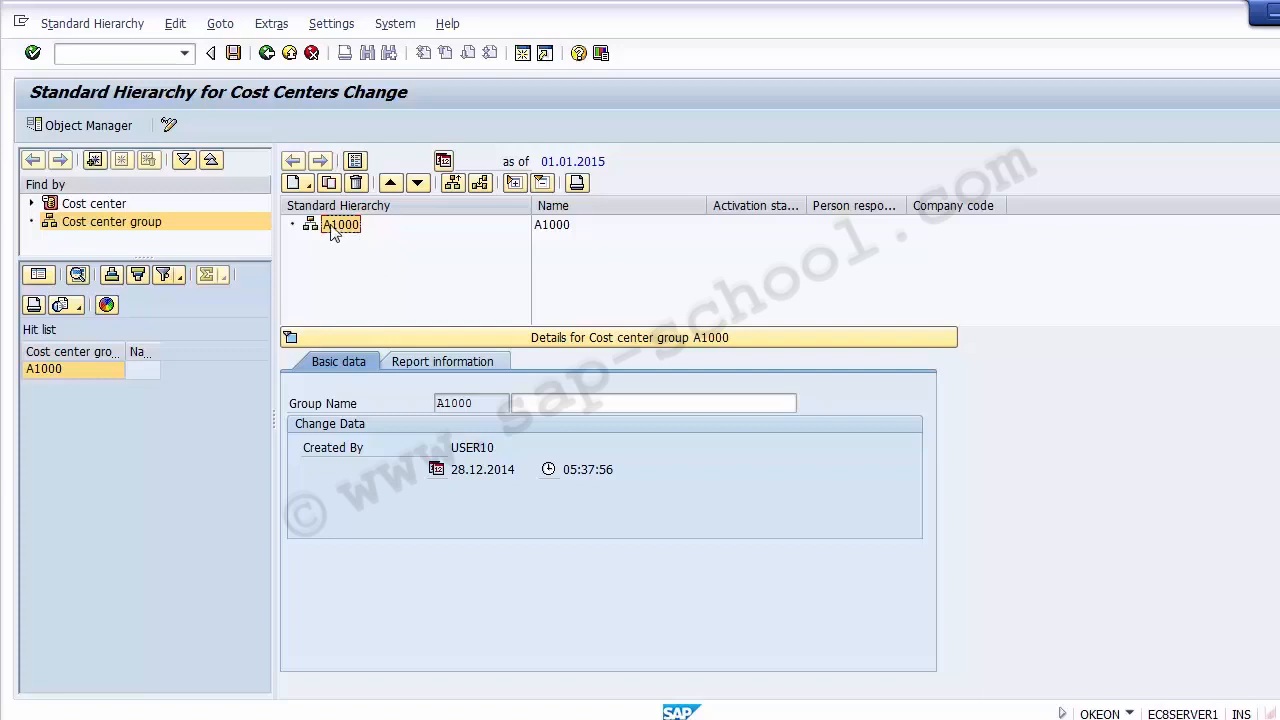
pyautogui.click(297, 183)
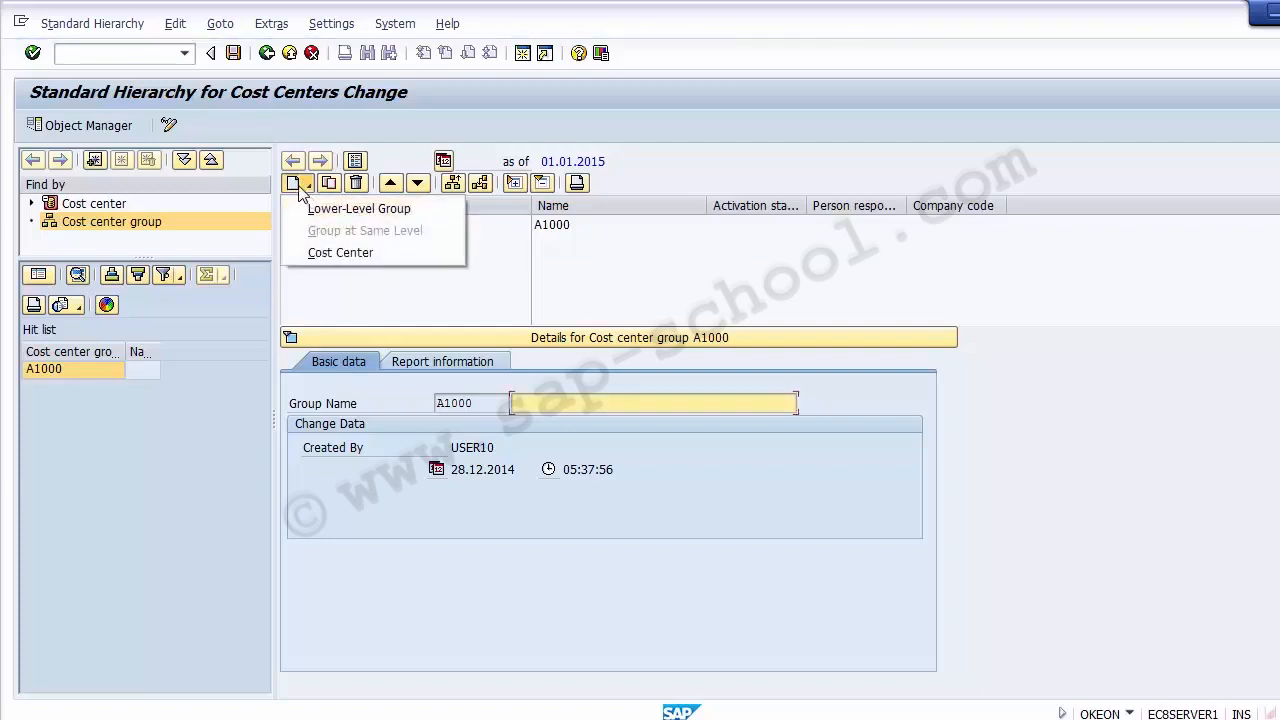
pyautogui.click(552, 306)
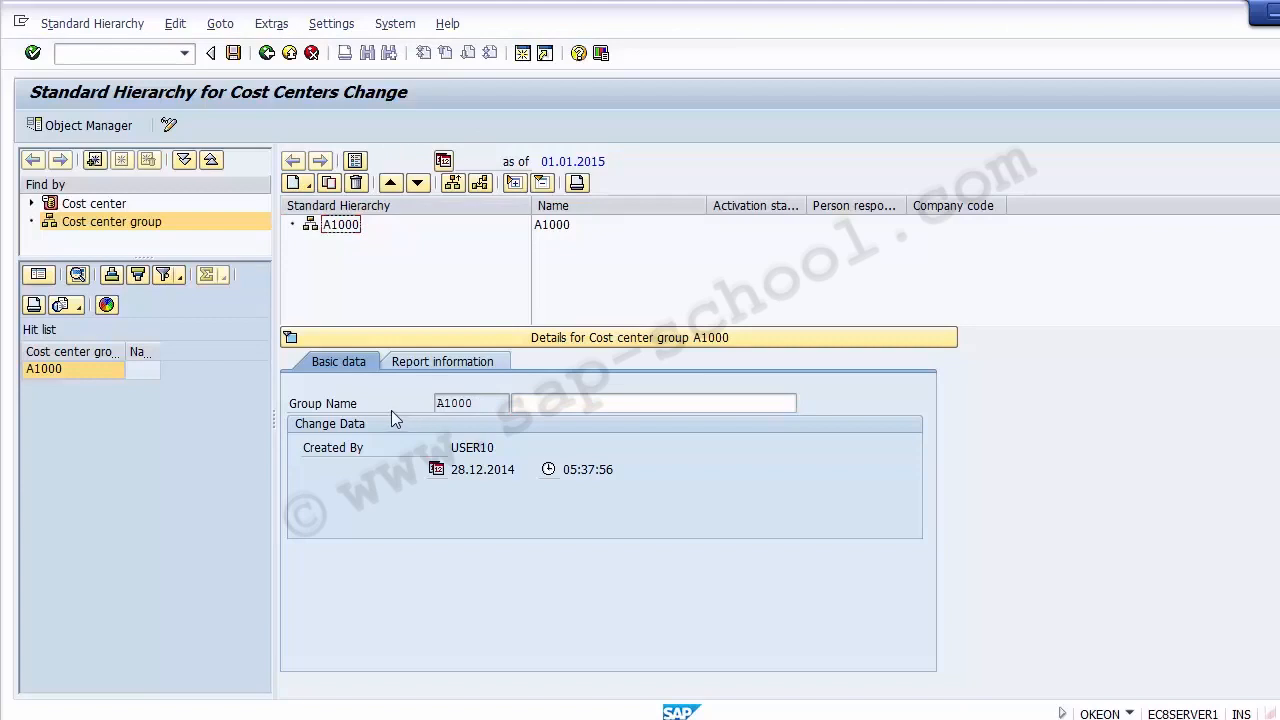
# - Name hierarchy node A1000 "Standard Hierarchy for Company code 1200" and save the hierarchy
pyautogui.click(556, 228)
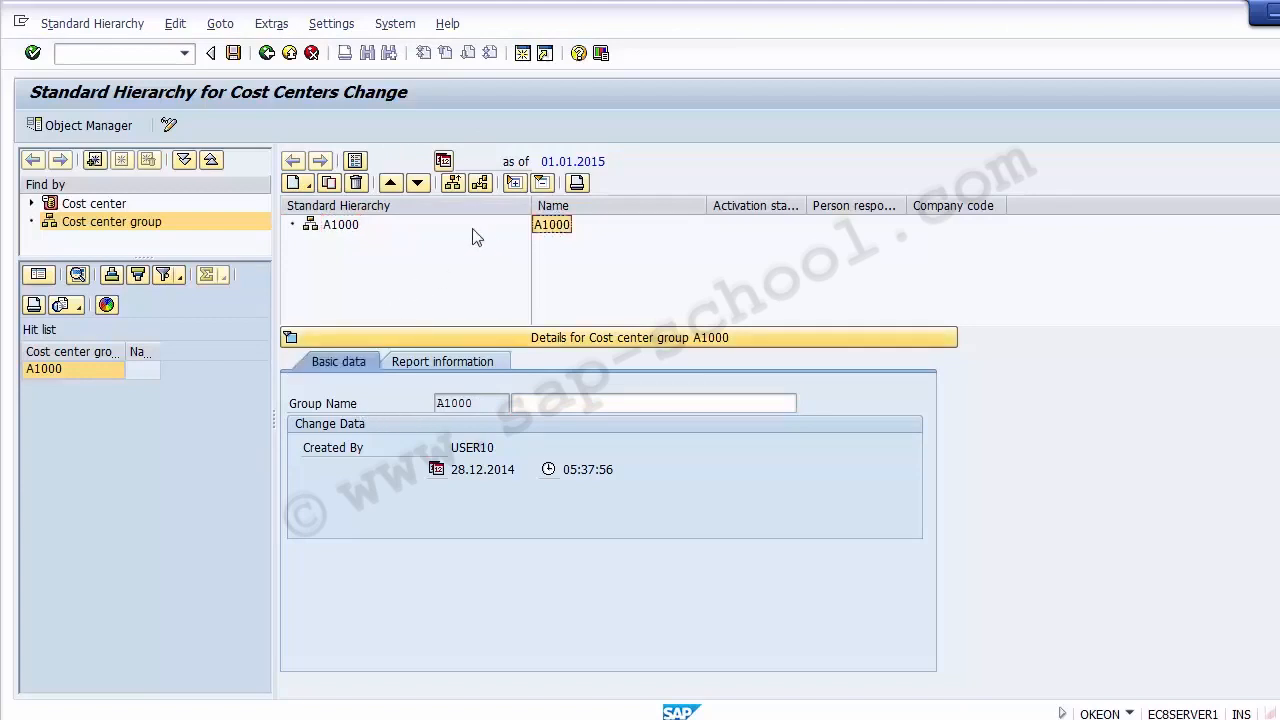
pyautogui.click(362, 225)
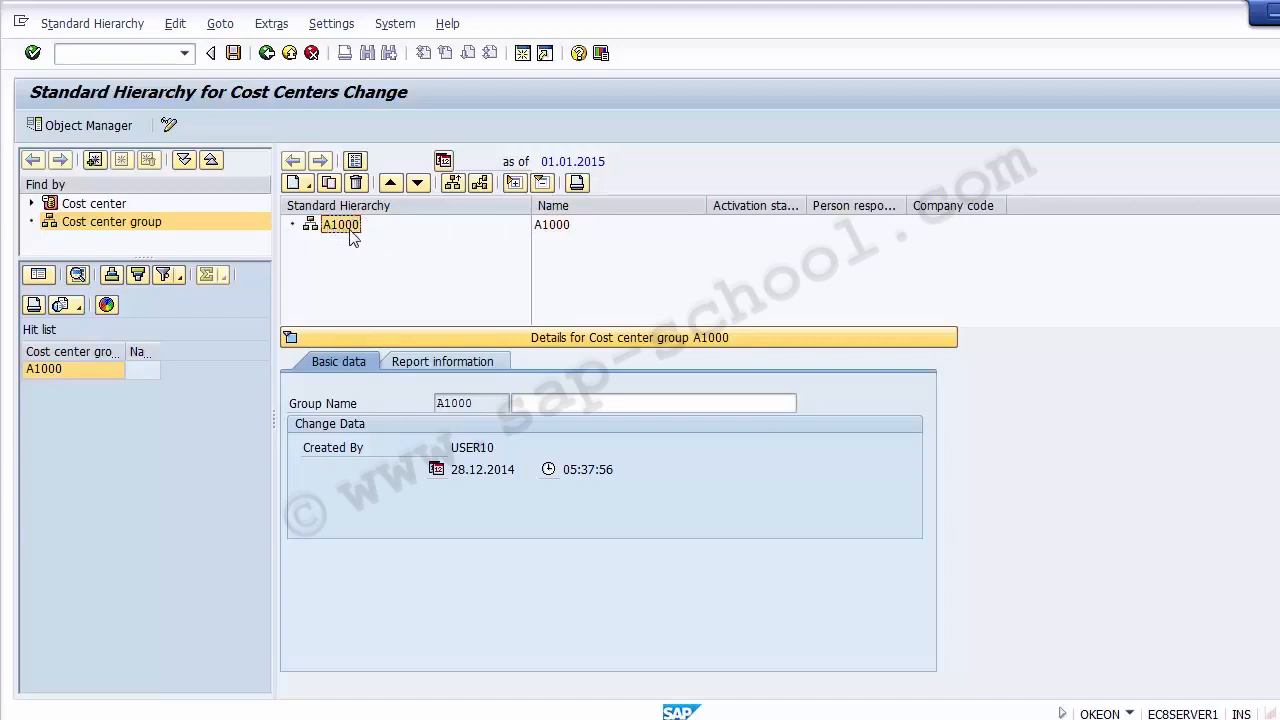
pyautogui.click(561, 403)
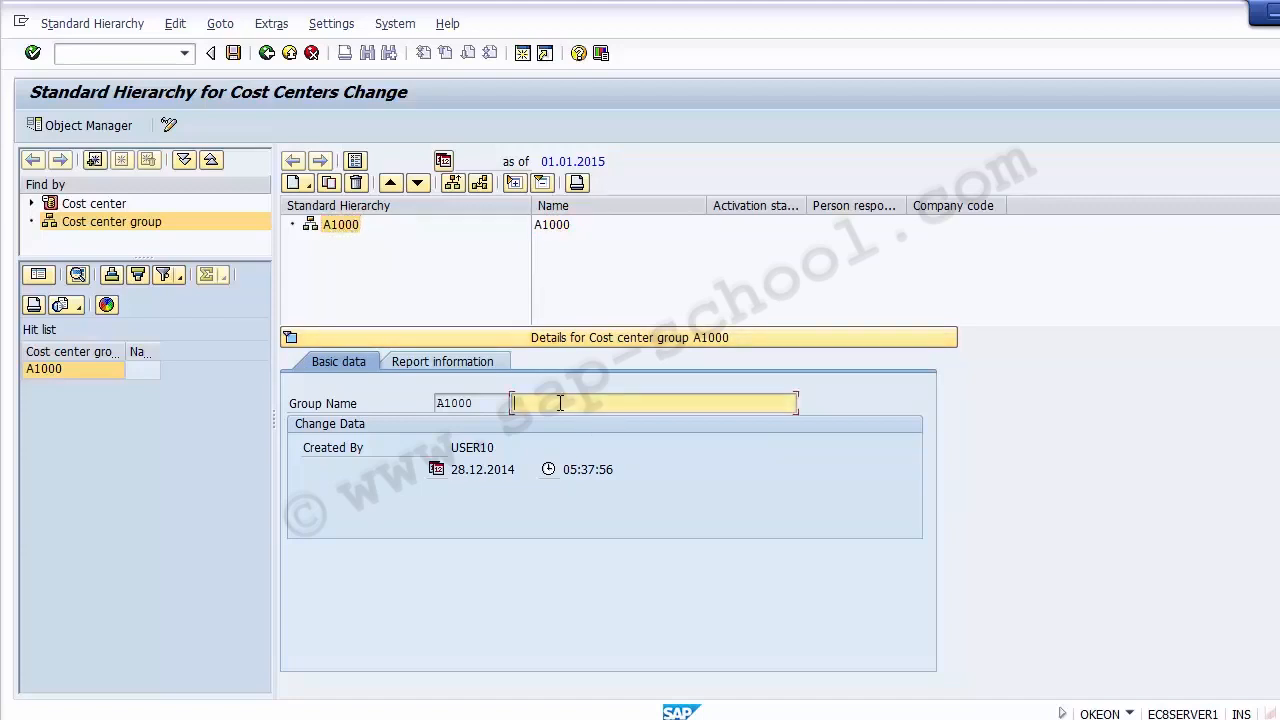
pyautogui.write('Standard Hierarchy for Co')
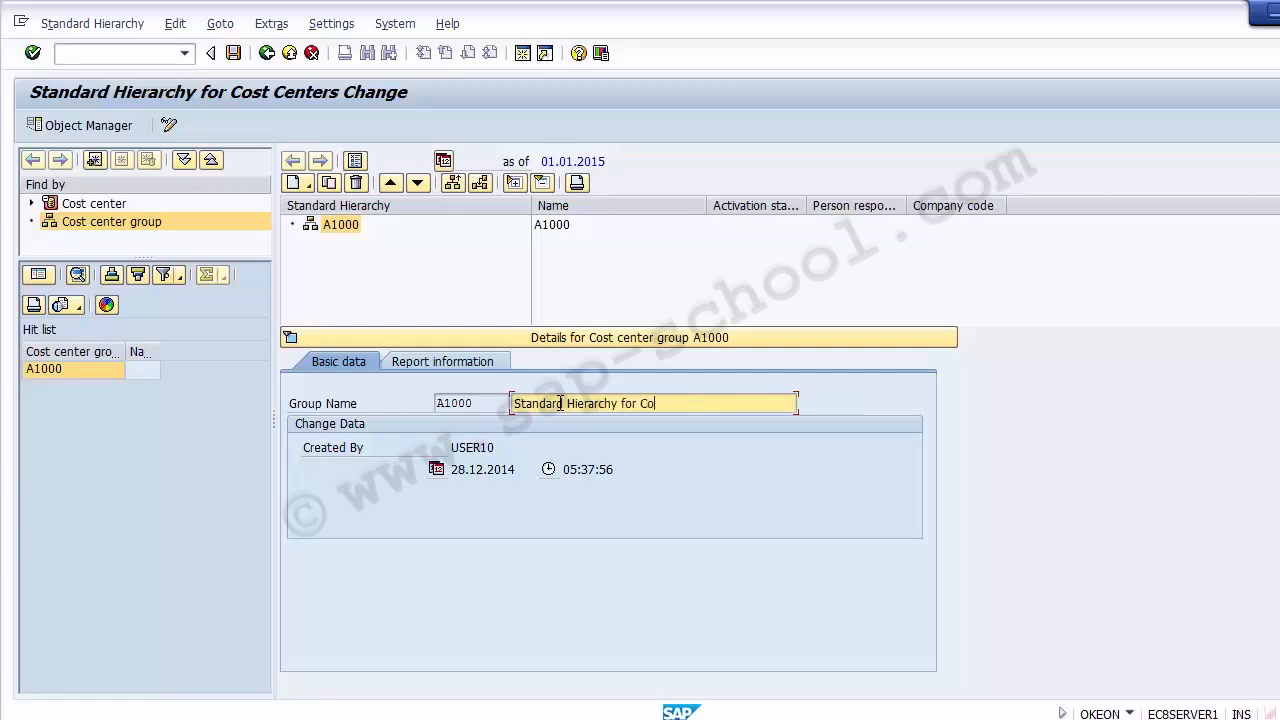
pyautogui.write('mpany code 1200')
pyautogui.moveTo(765, 403); pyautogui.dragTo(488, 399)
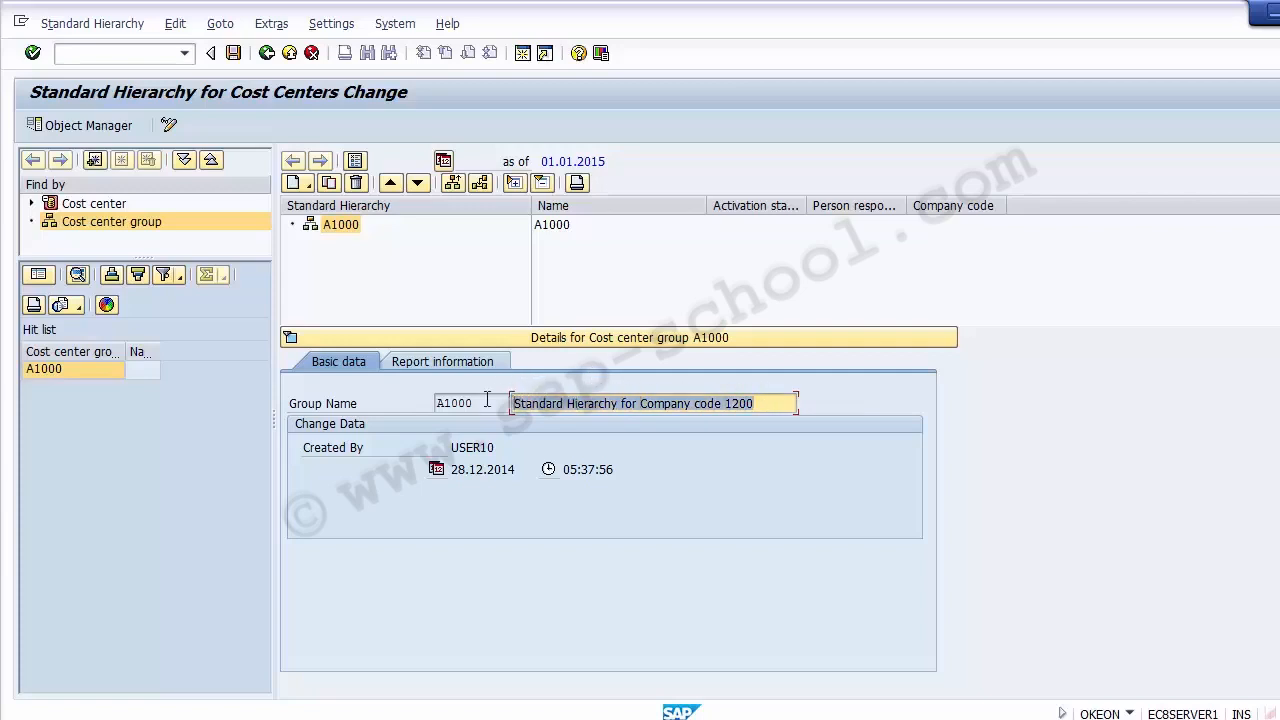
pyautogui.click(232, 53)
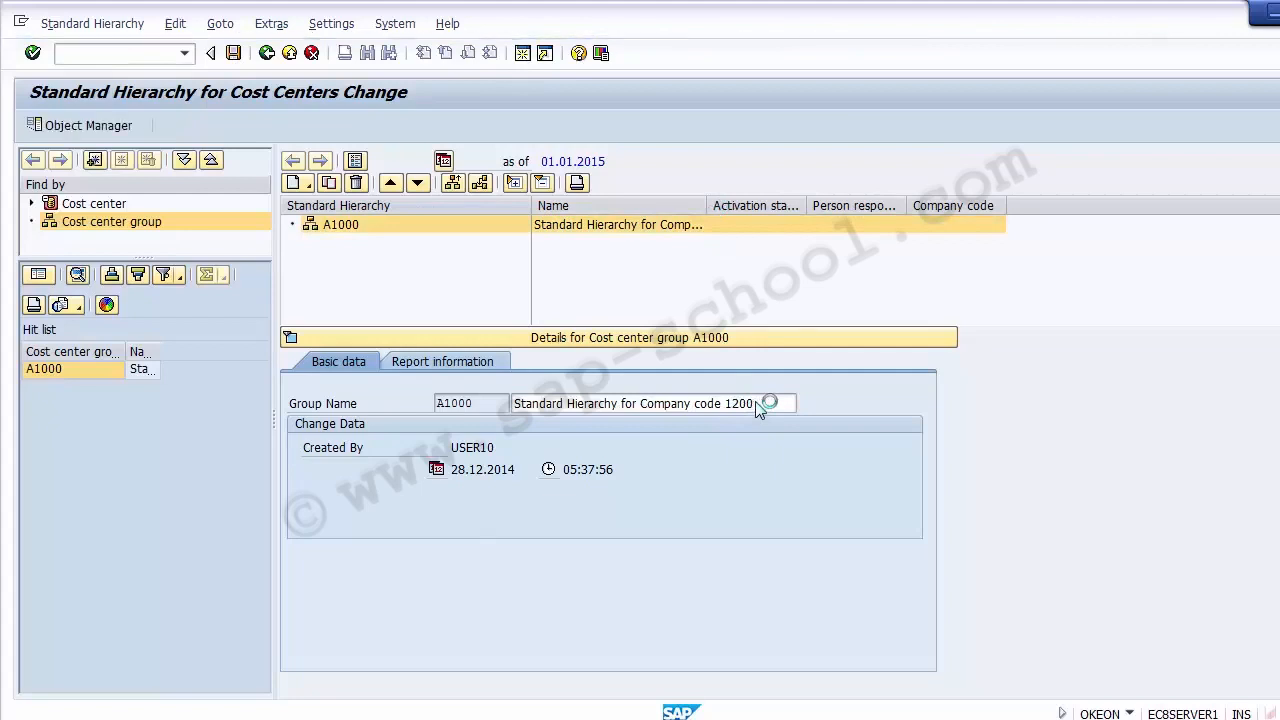
# - Widen the hierarchy's Name column to show the full name of node A1000
pyautogui.moveTo(707, 205); pyautogui.dragTo(862, 210)
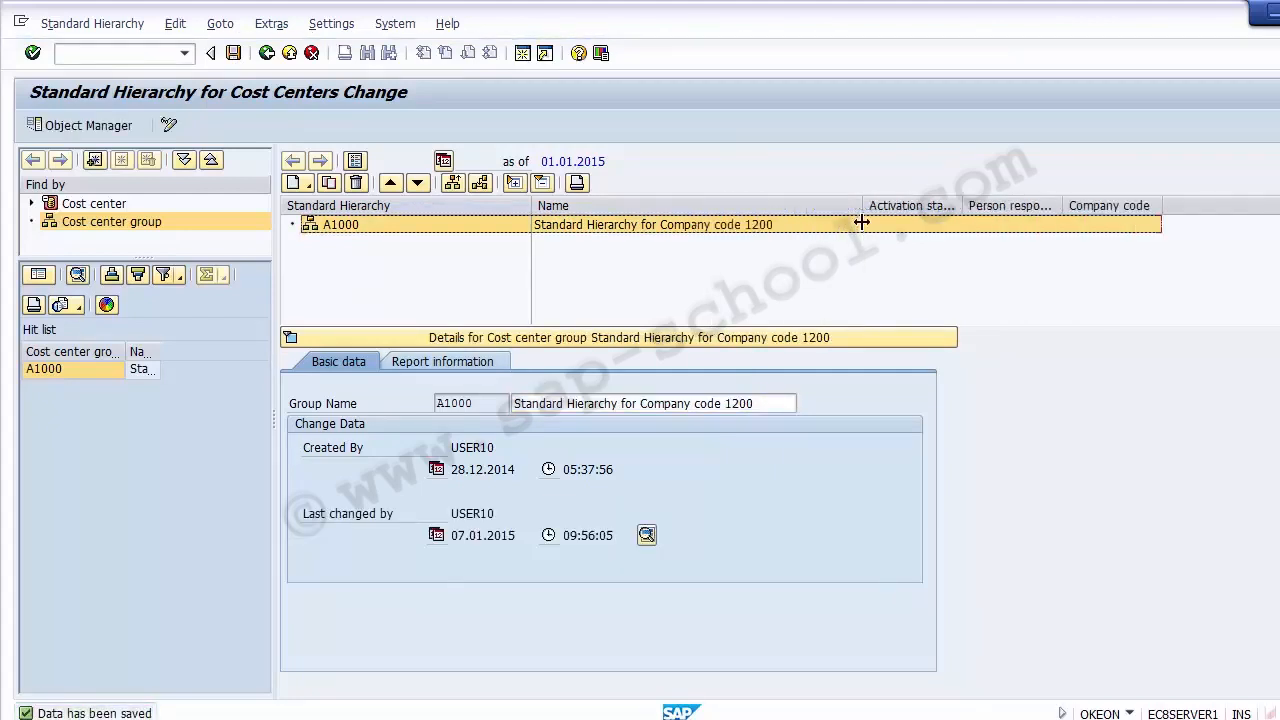
pyautogui.click(770, 228)
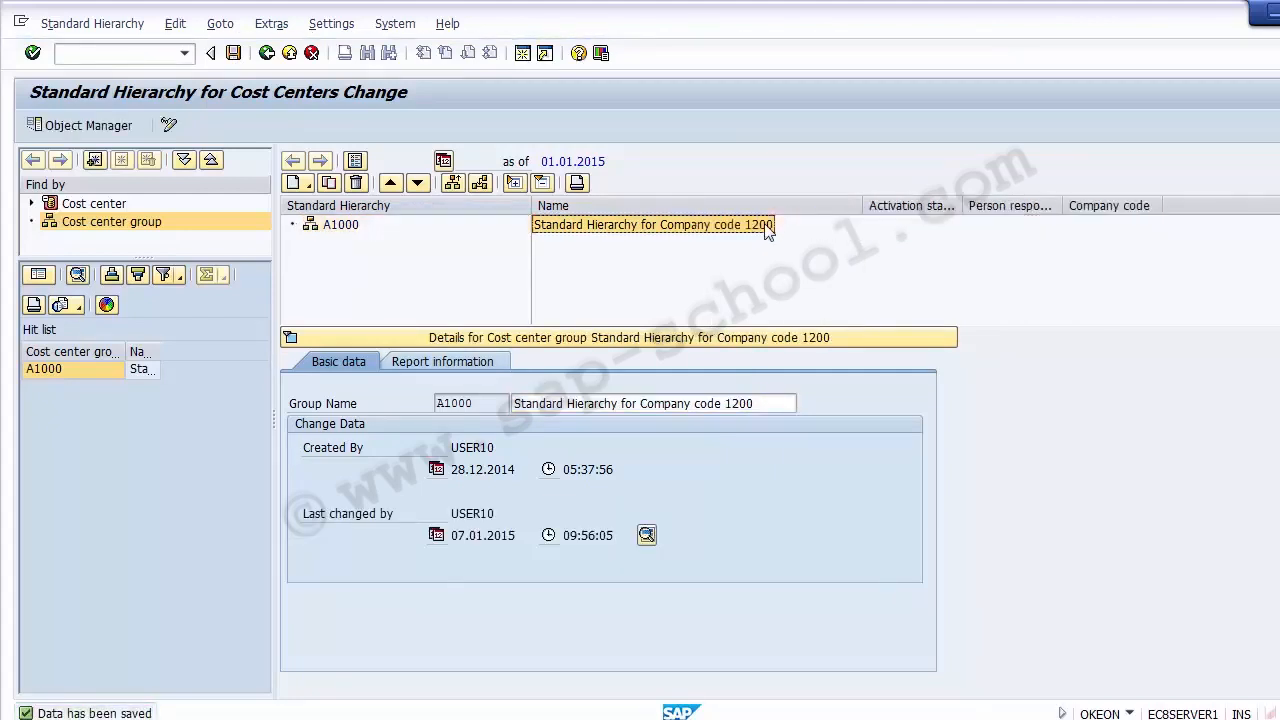
pyautogui.click(350, 226)
pyautogui.click(645, 228)
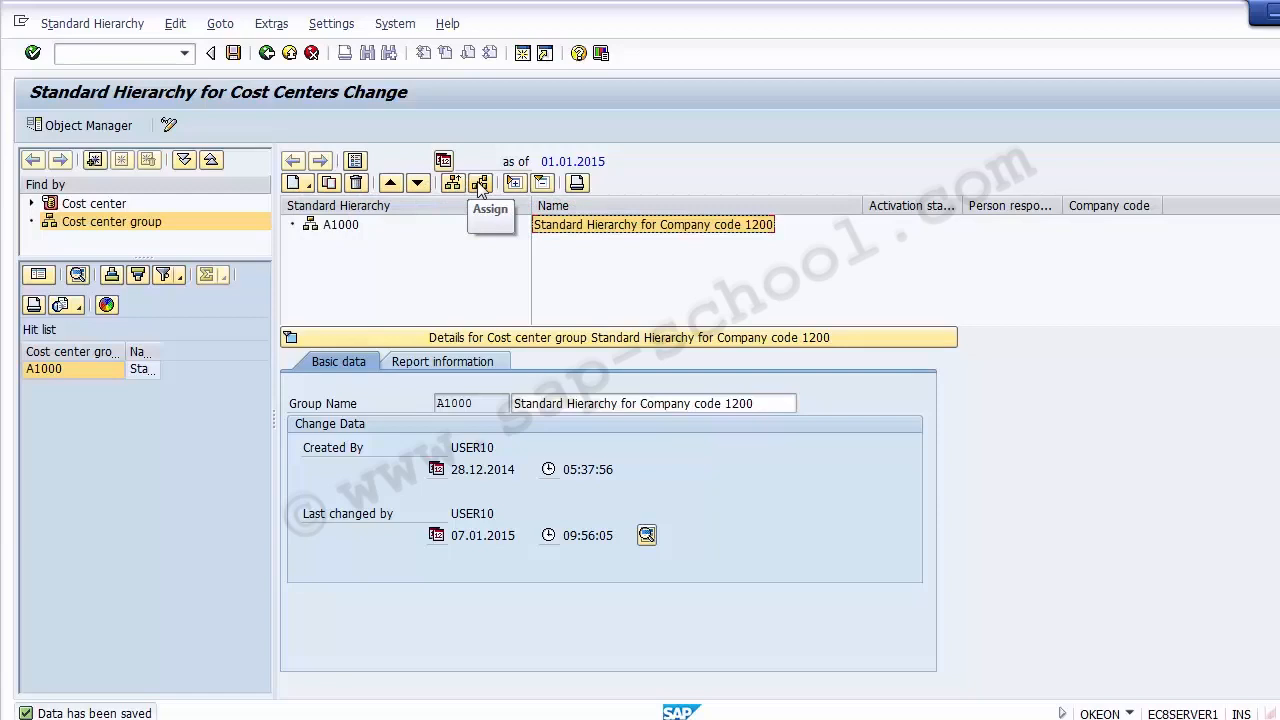
pyautogui.click(462, 274)
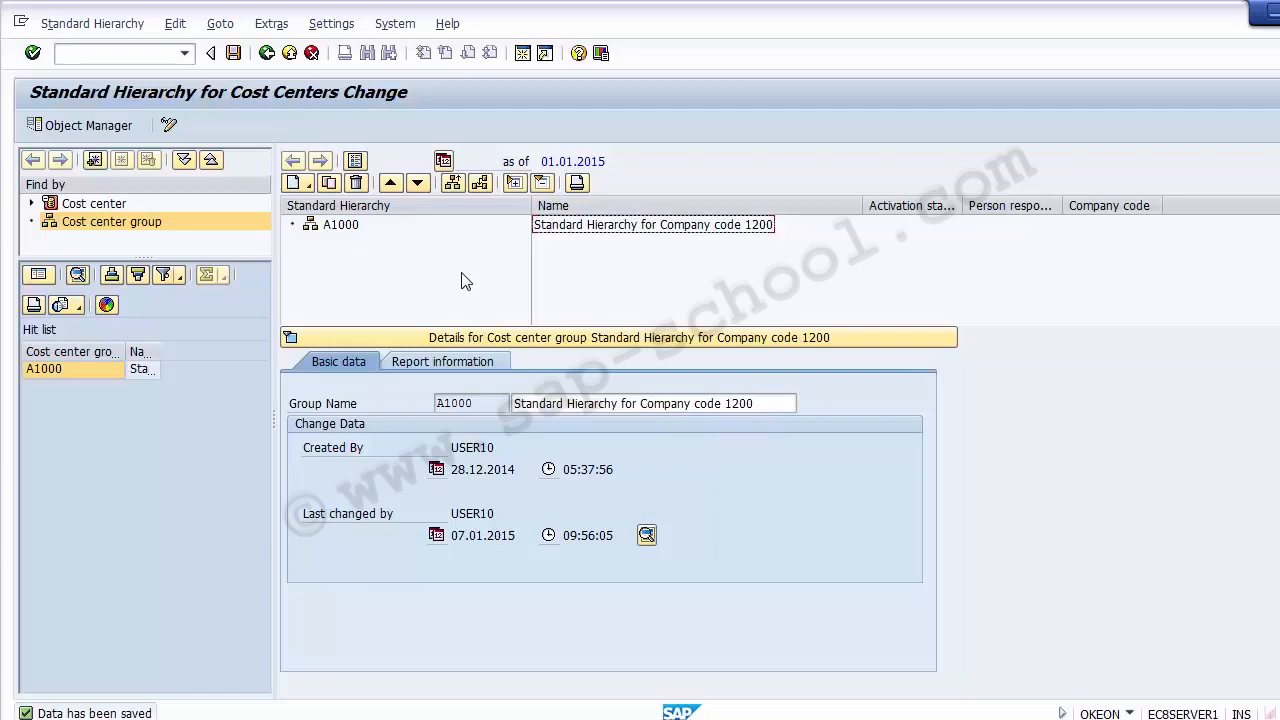
# - Review the group name, creation details and last-change details of A1000, and save the hierarchy again
pyautogui.click(322, 405)
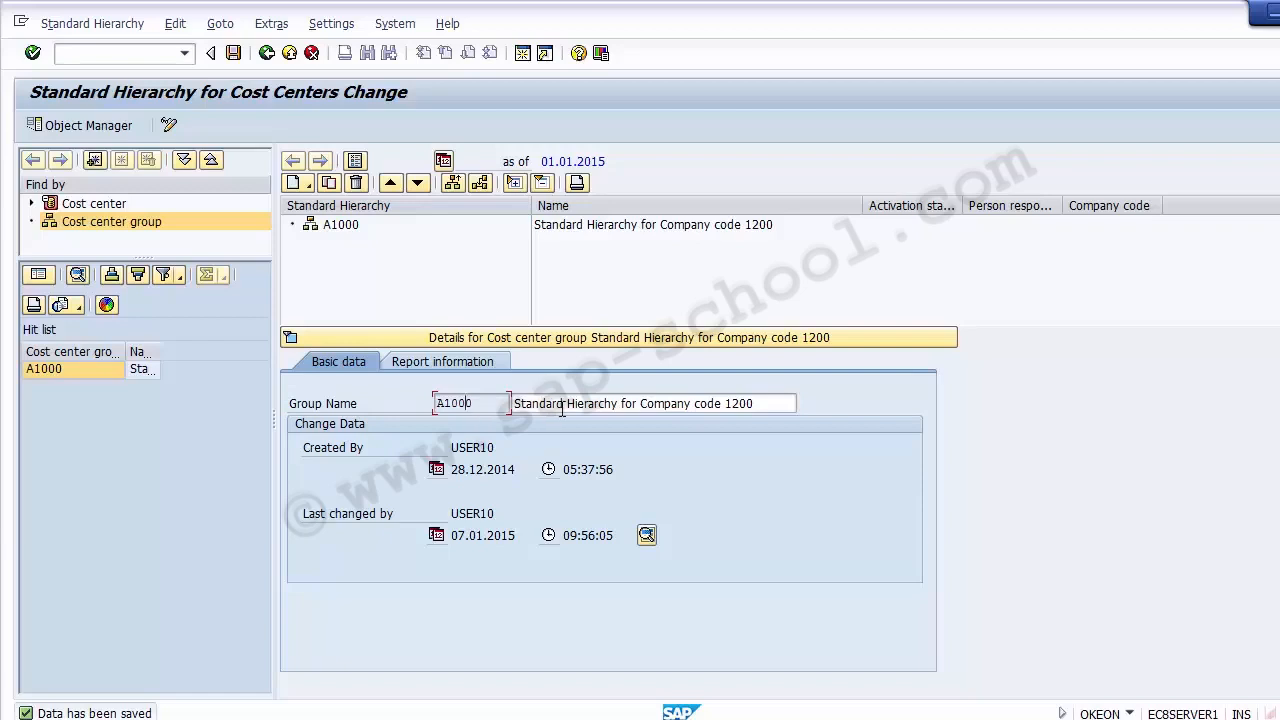
pyautogui.click(561, 404)
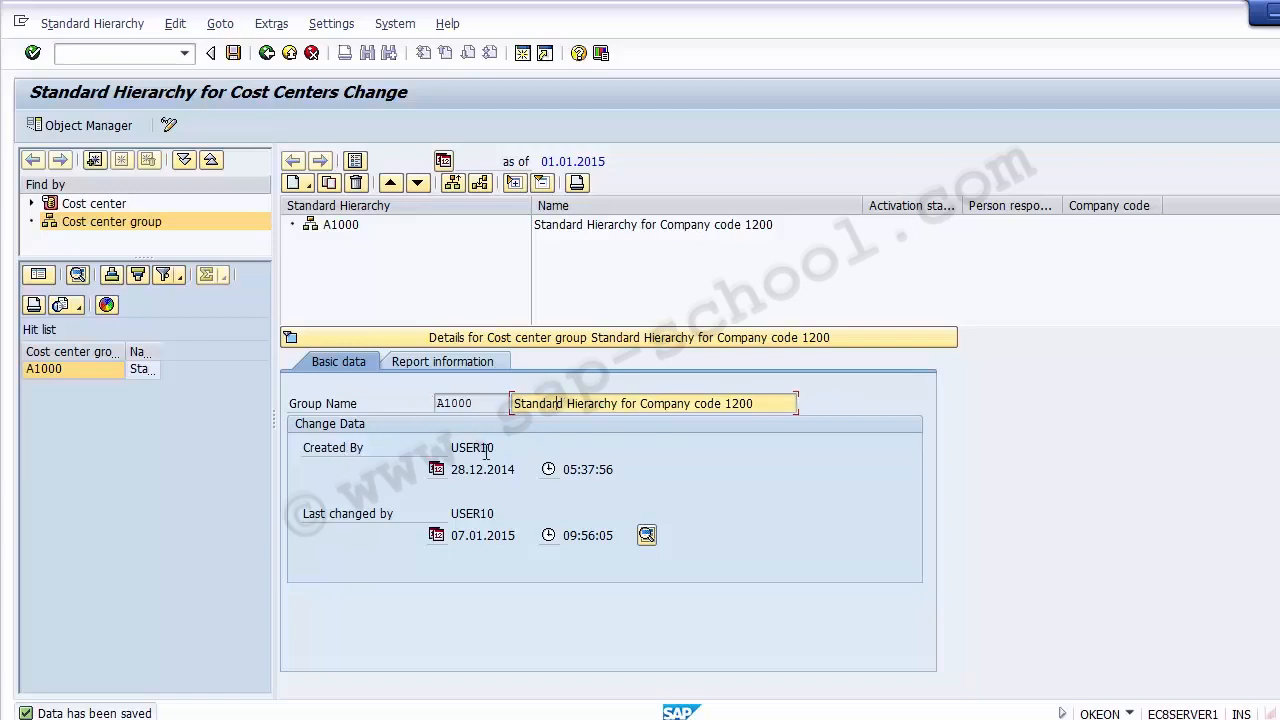
pyautogui.moveTo(452, 450); pyautogui.dragTo(500, 449)
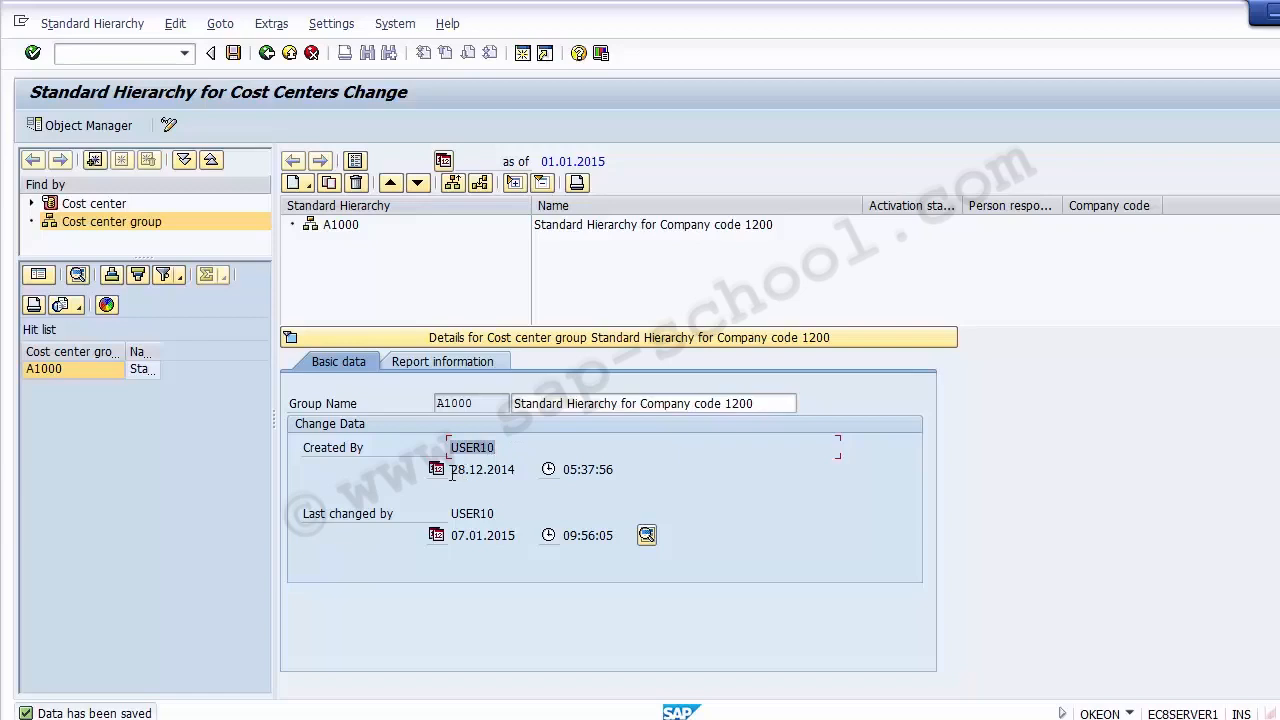
pyautogui.moveTo(451, 469); pyautogui.dragTo(668, 469)
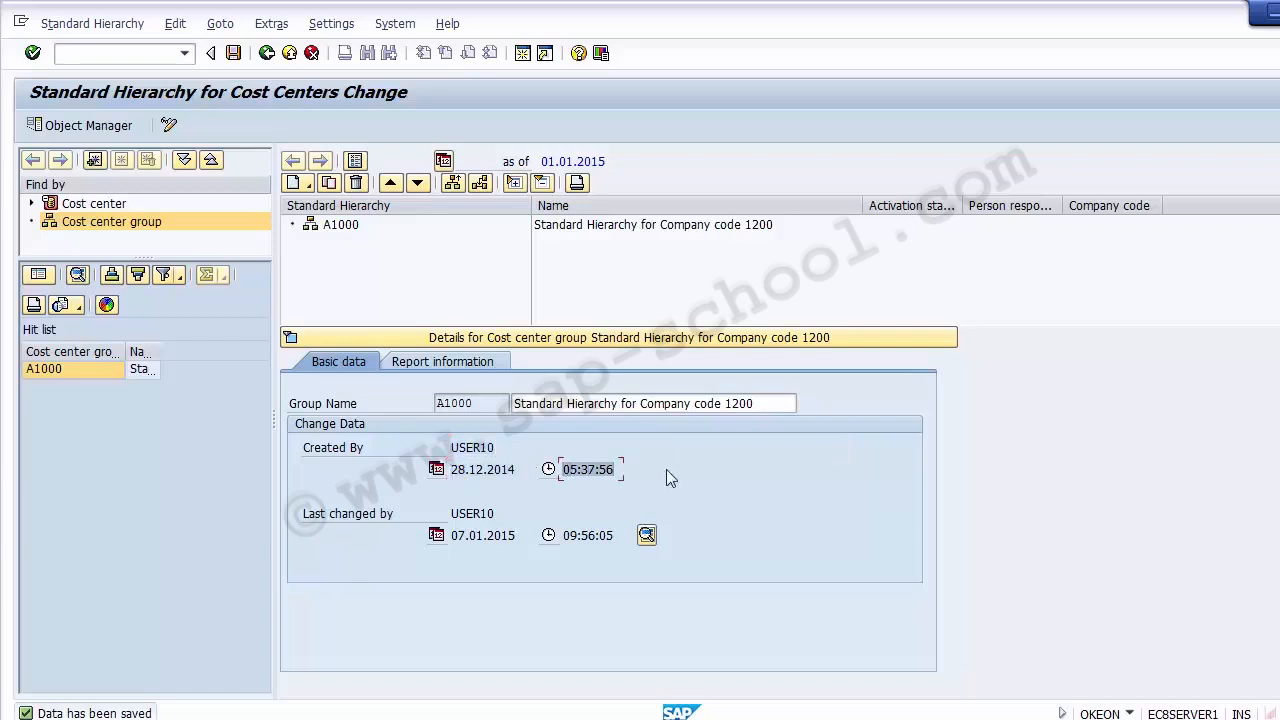
pyautogui.click(327, 516)
pyautogui.click(569, 404)
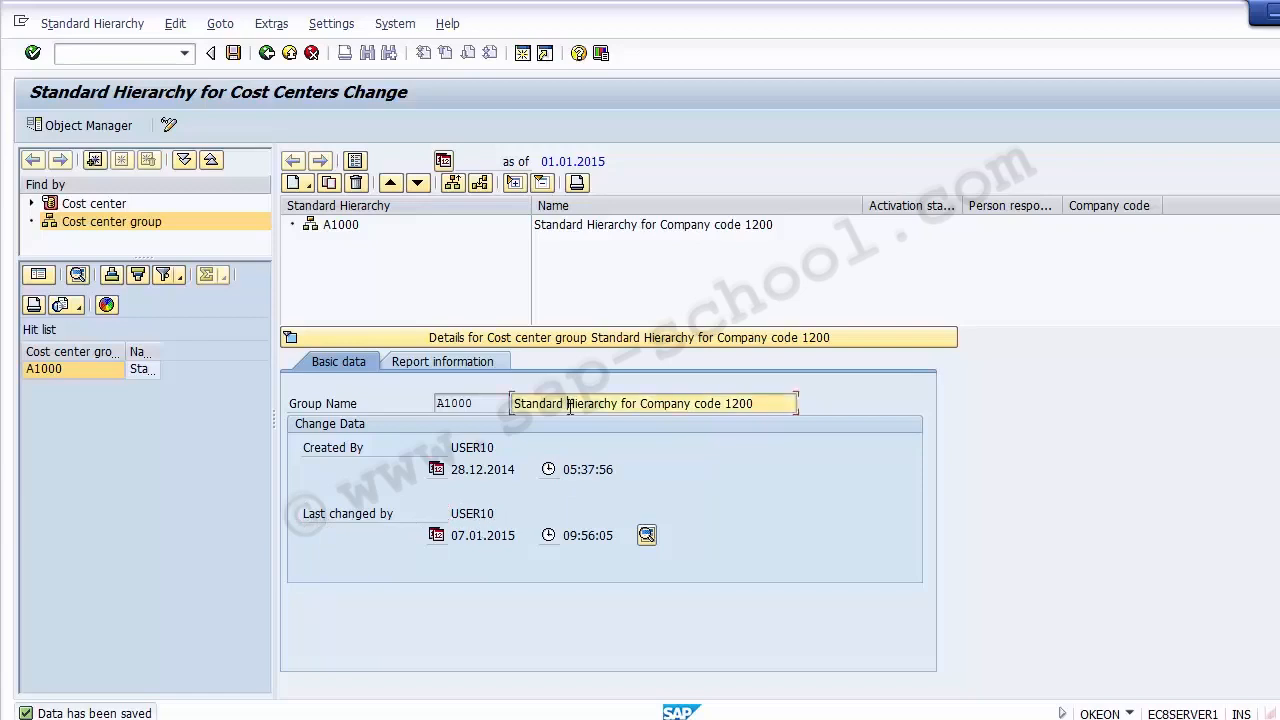
pyautogui.moveTo(454, 536); pyautogui.dragTo(548, 538)
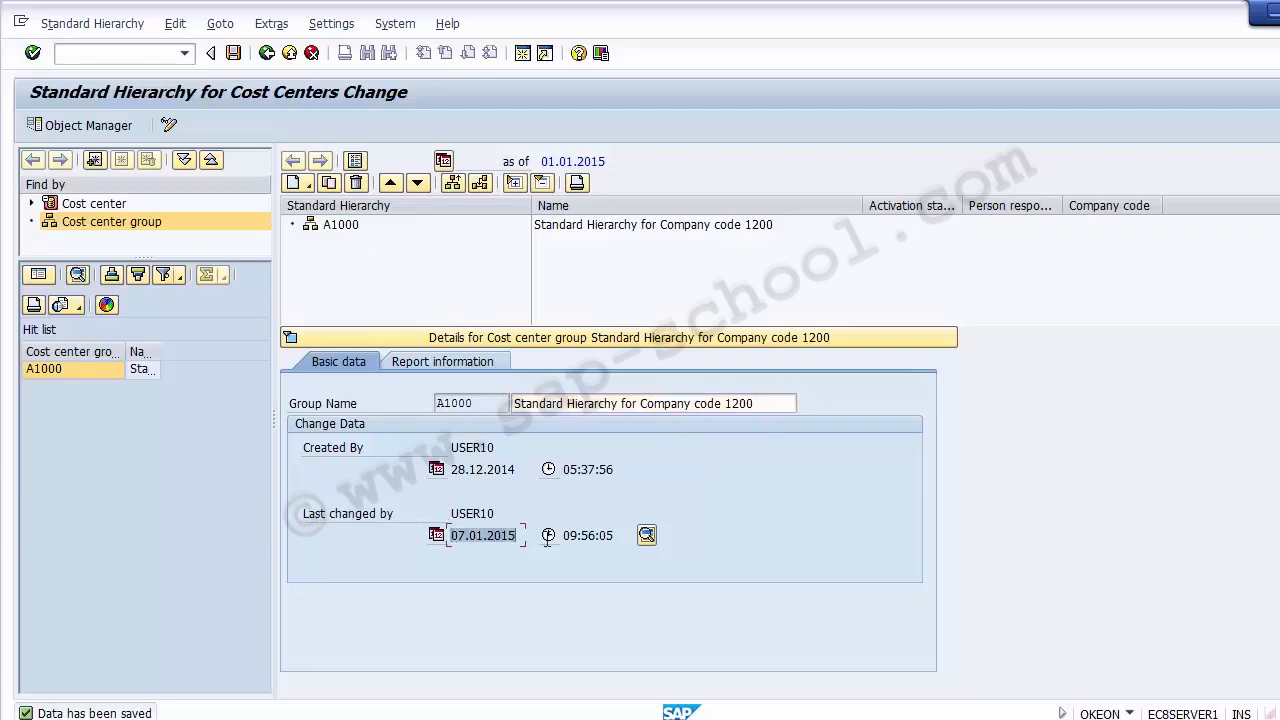
pyautogui.click(521, 535)
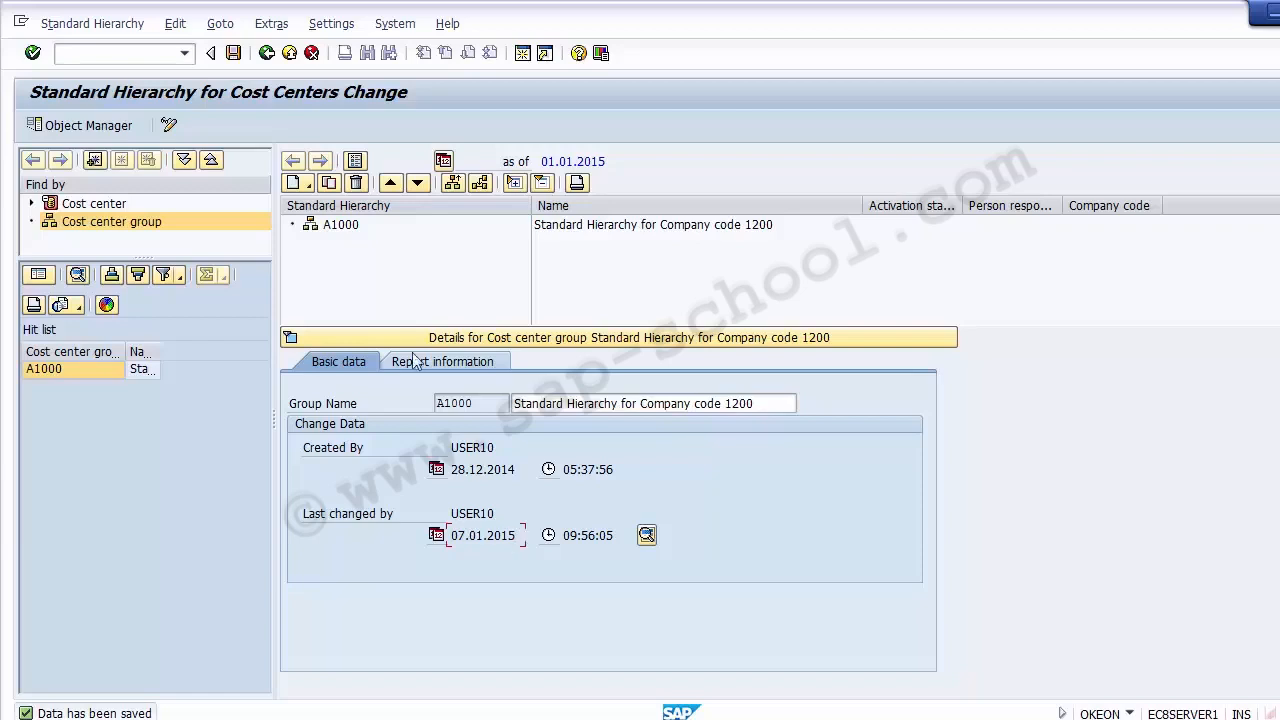
pyautogui.click(232, 54)
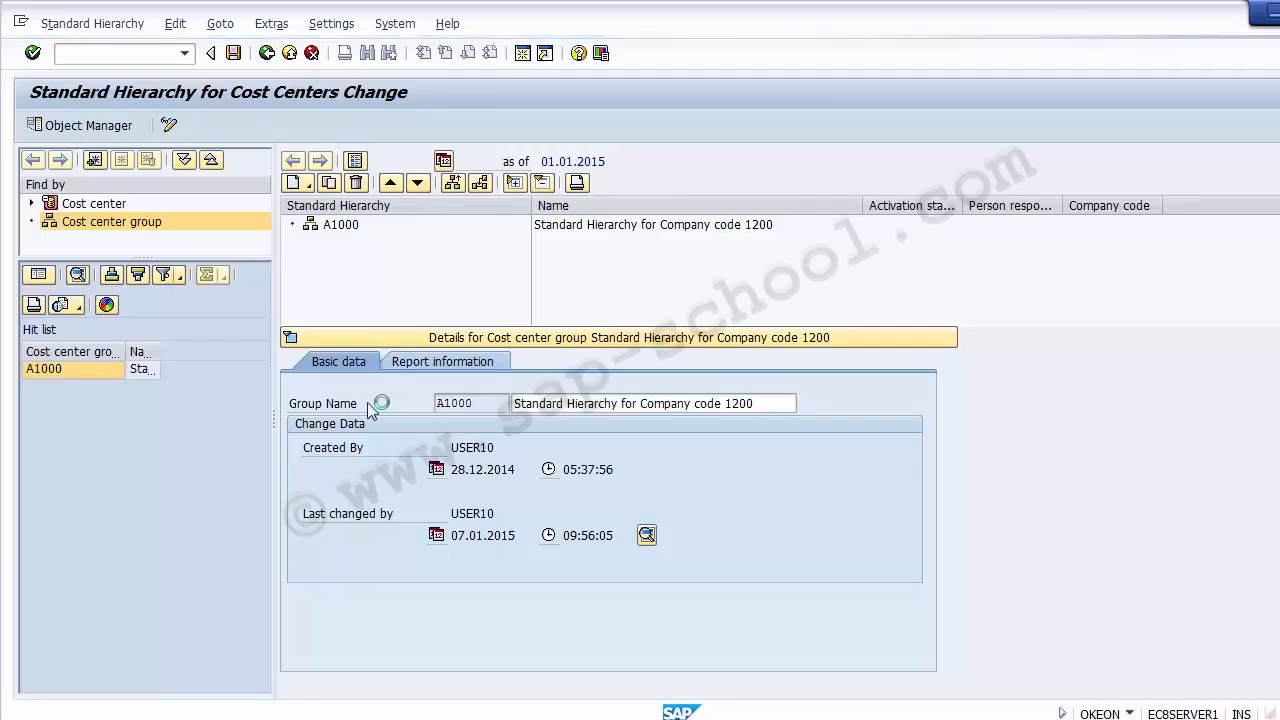
# - Leave the standard hierarchy and execute Define Cost Center Categories under Cost Centers
pyautogui.click(208, 587)
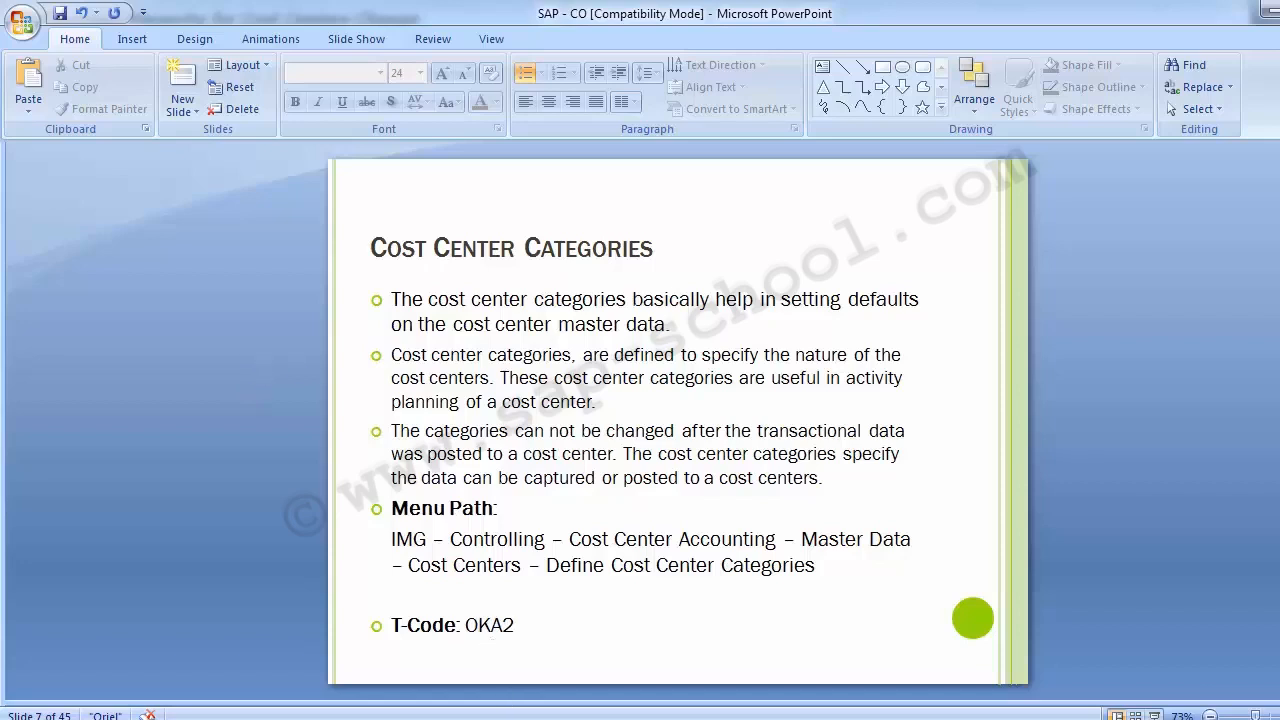
pyautogui.click(612, 630)
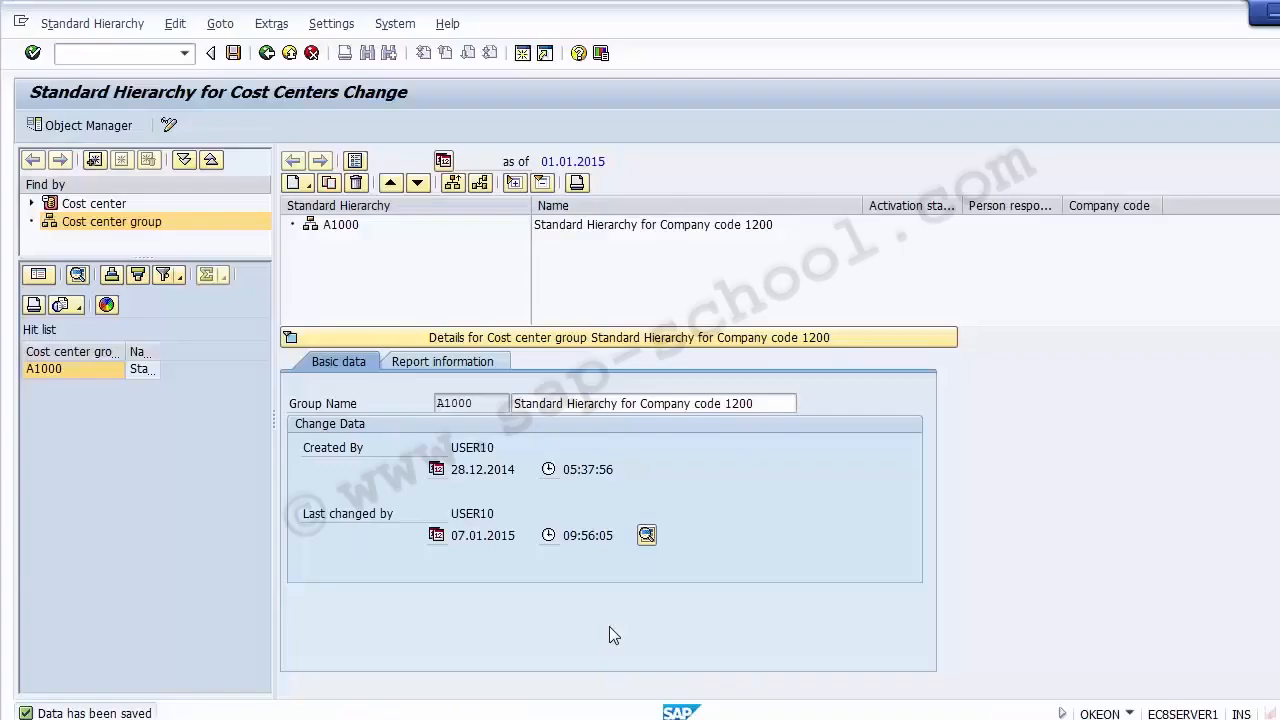
pyautogui.click(267, 53)
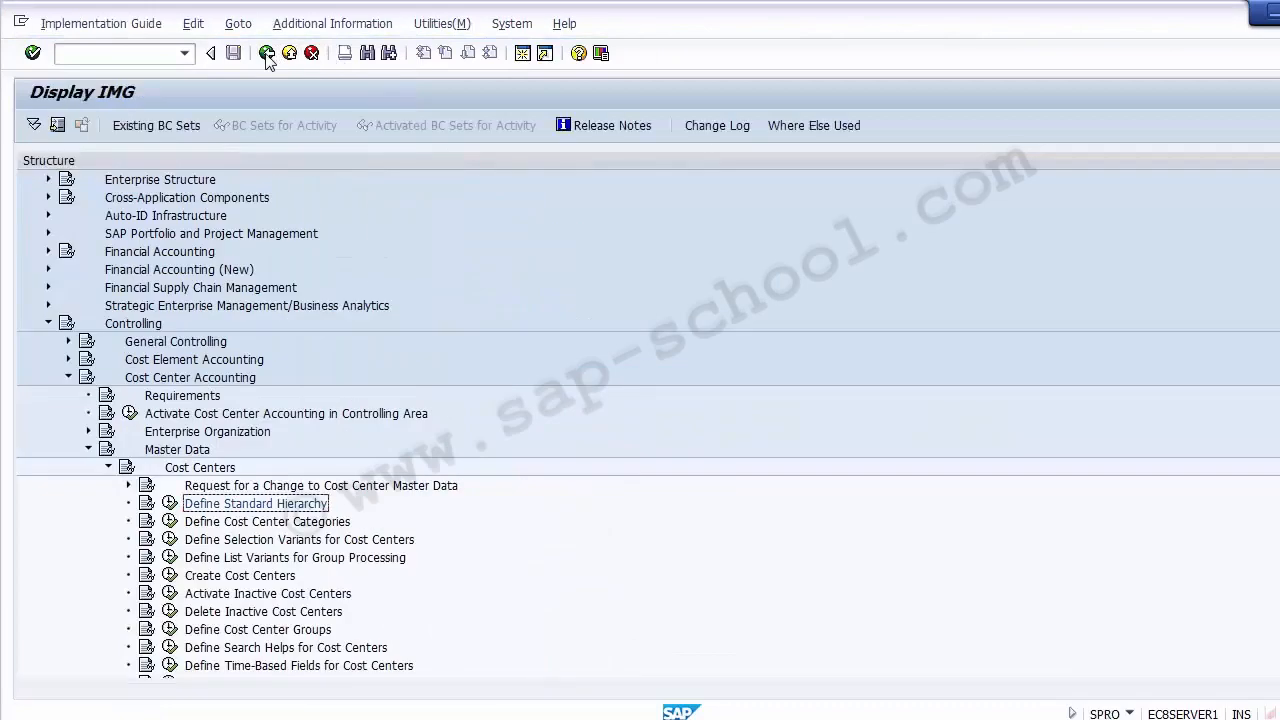
pyautogui.click(279, 524)
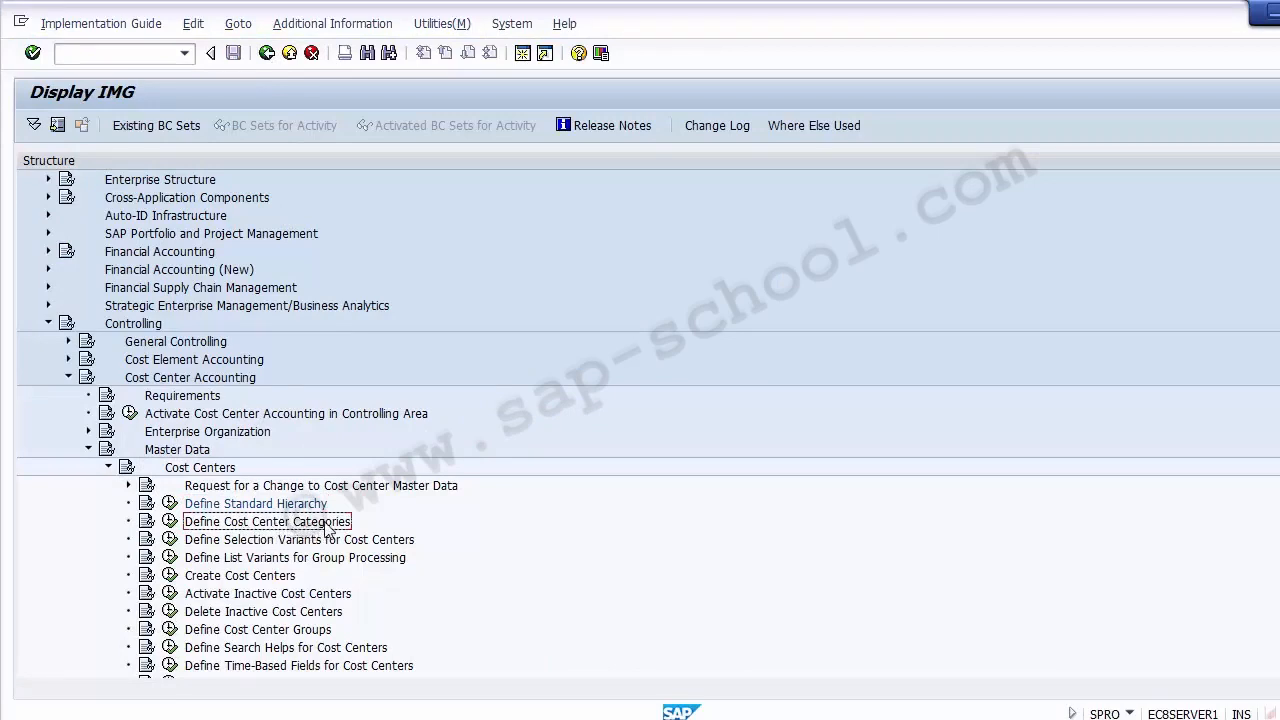
pyautogui.click(170, 522)
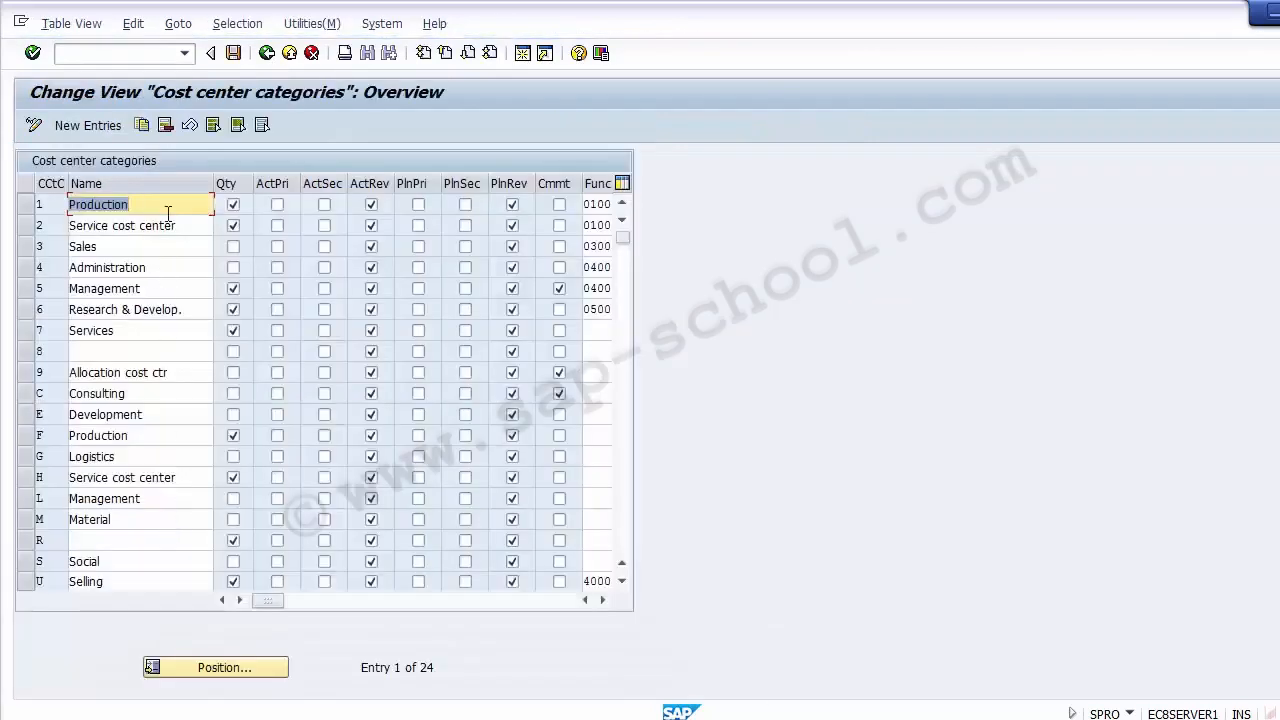
# - Review the names of the existing cost center categories, from Production through Services
pyautogui.click(141, 224)
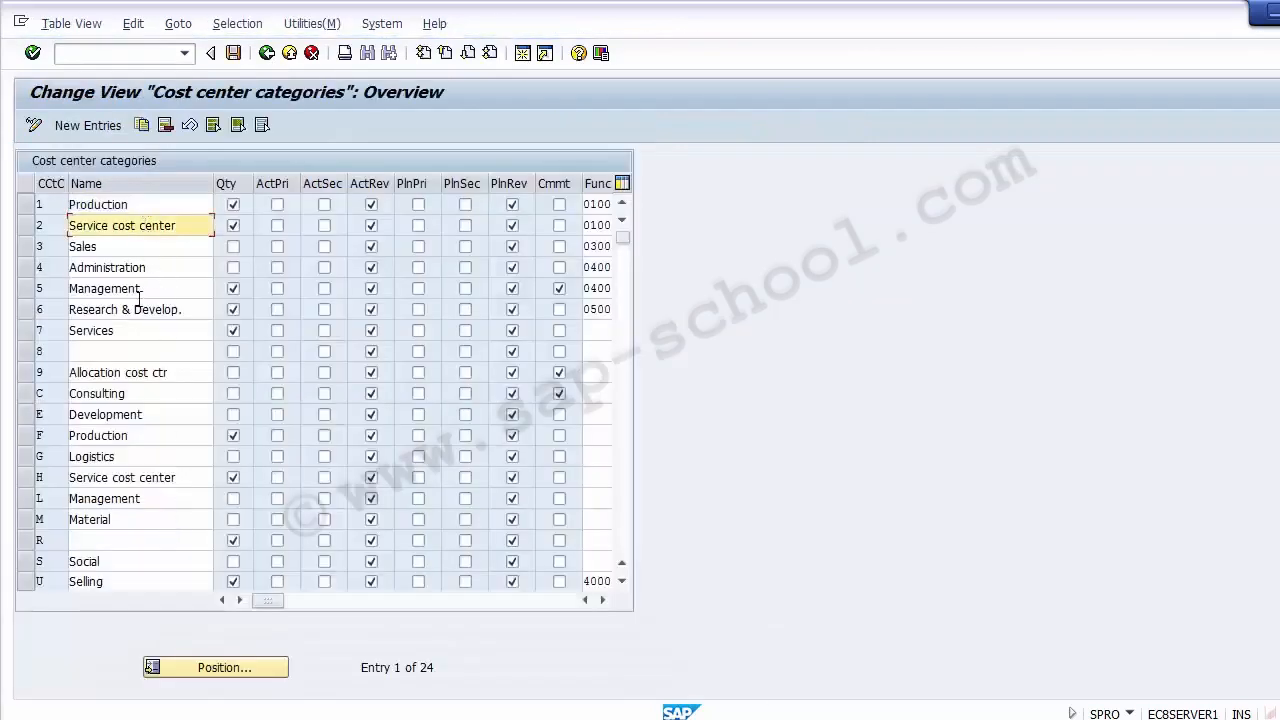
pyautogui.click(139, 330)
pyautogui.click(129, 206)
pyautogui.click(133, 226)
pyautogui.click(134, 248)
pyautogui.click(136, 267)
pyautogui.click(133, 288)
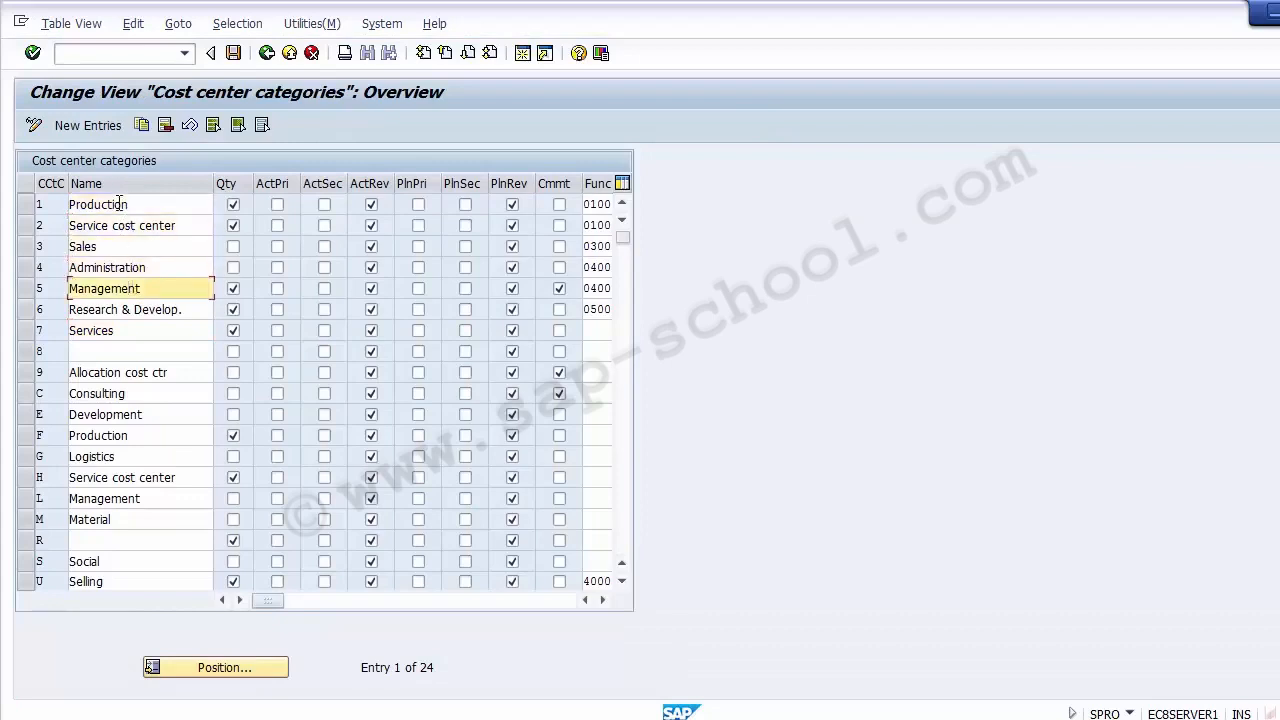
pyautogui.click(118, 204)
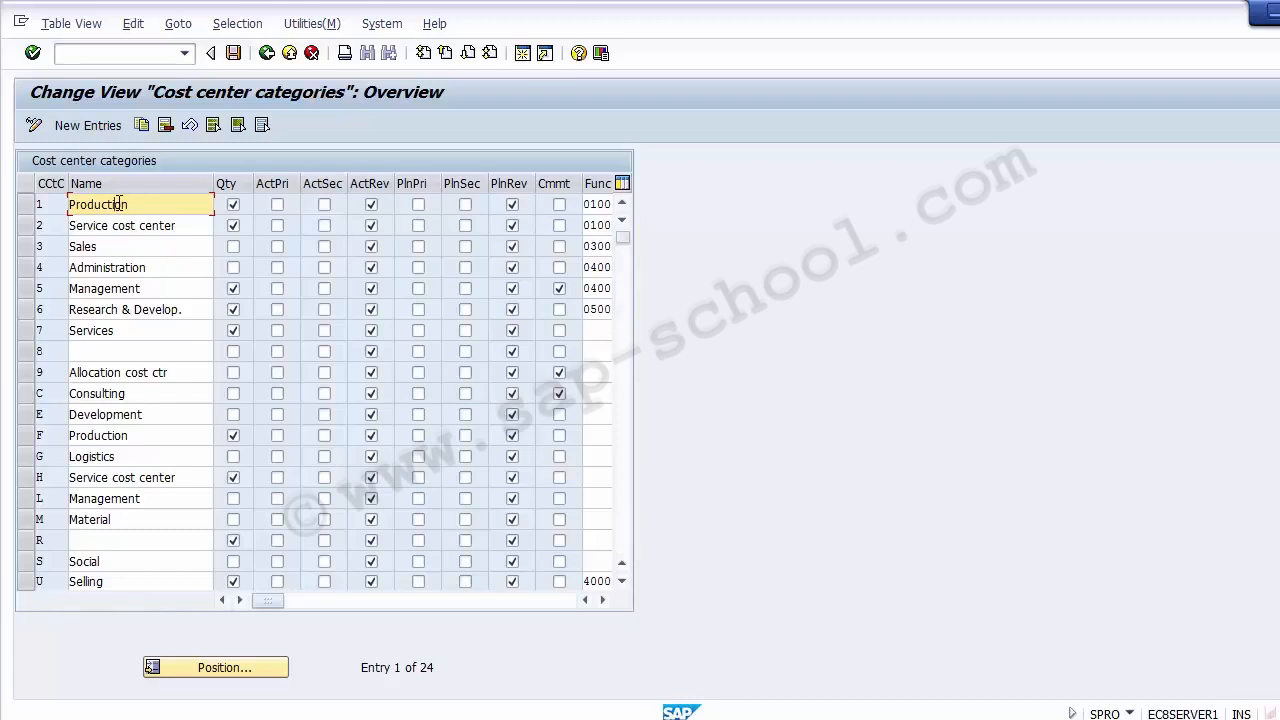
# - Check which category keys are already in use in the cost center categories table
pyautogui.click(44, 200)
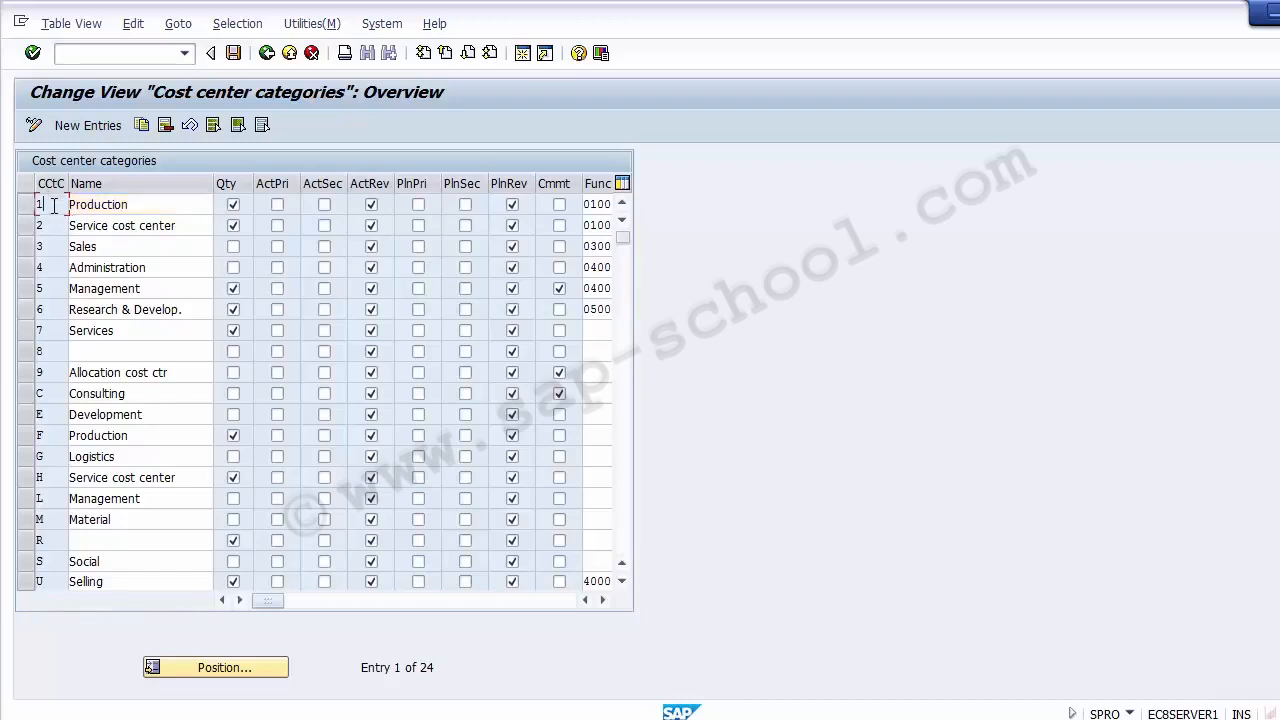
pyautogui.click(61, 376)
pyautogui.press('Up')
pyautogui.press('Up')
pyautogui.press('Up')
pyautogui.press('Up')
pyautogui.press('Up')
pyautogui.press('Up')
pyautogui.press('Up')
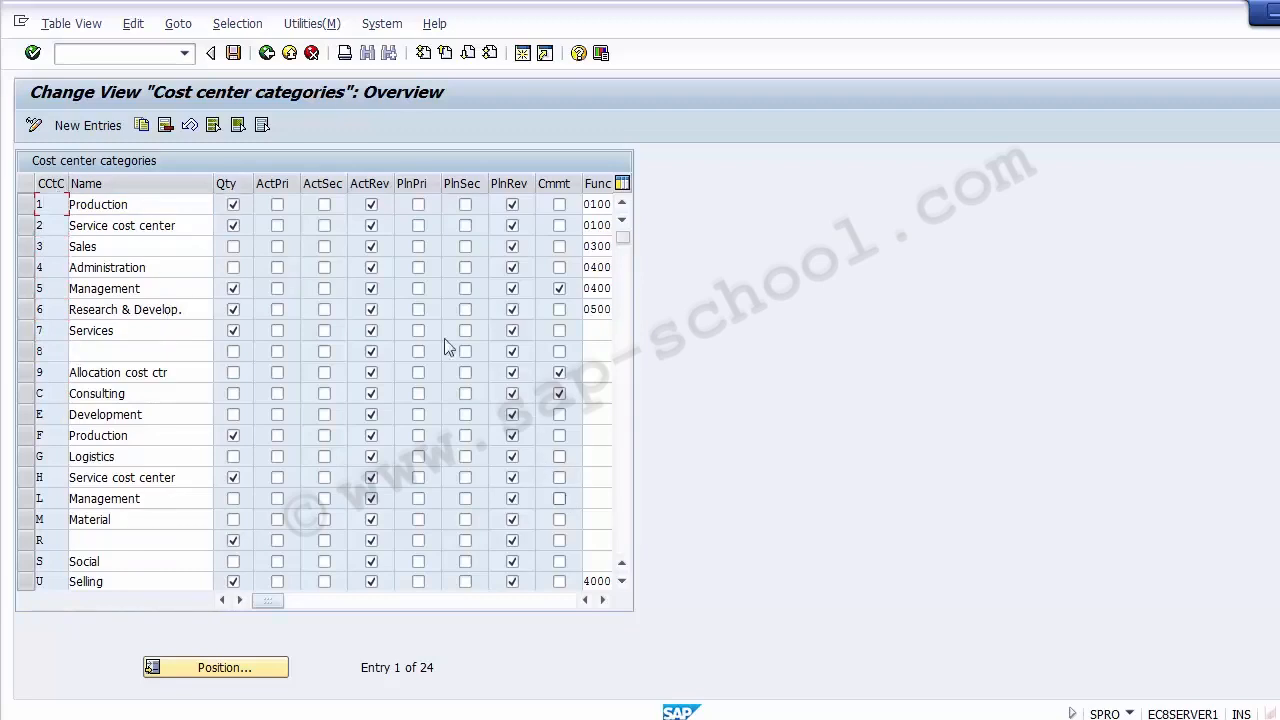
# - Start a new cost center category with key A and name Logistics
pyautogui.click(86, 134)
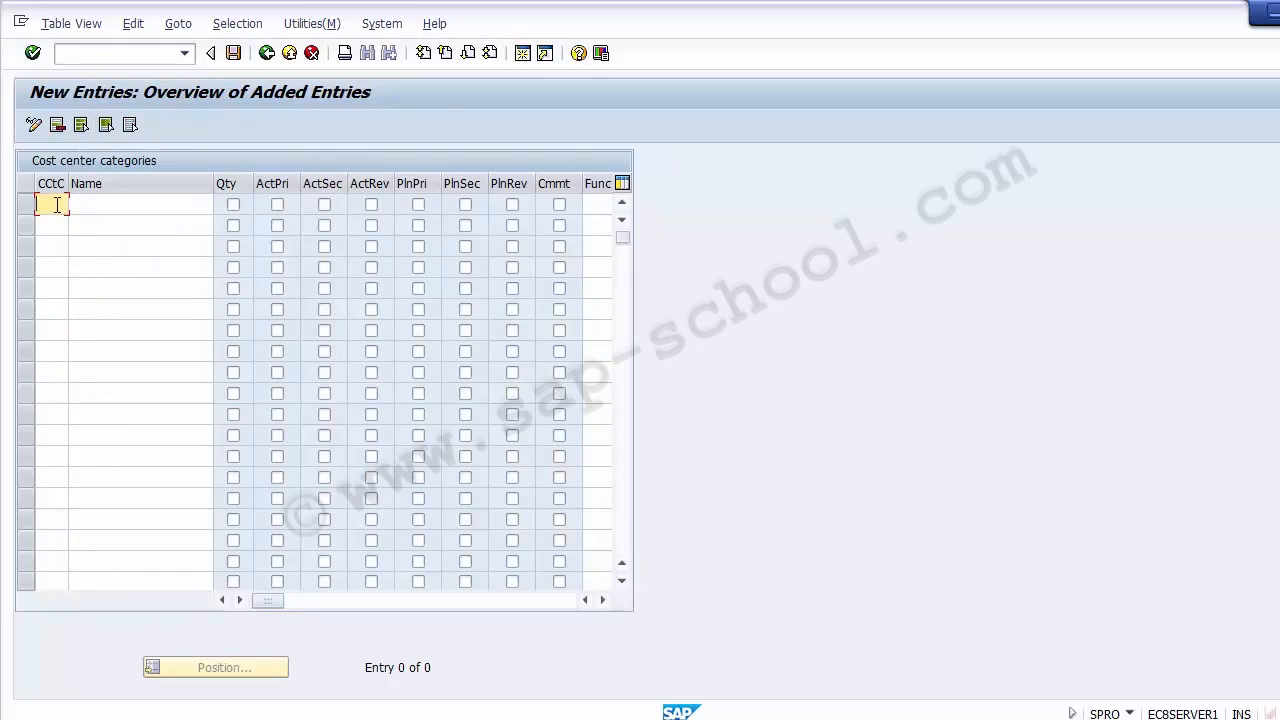
pyautogui.write('A')
pyautogui.click(107, 203)
pyautogui.write('Lo')
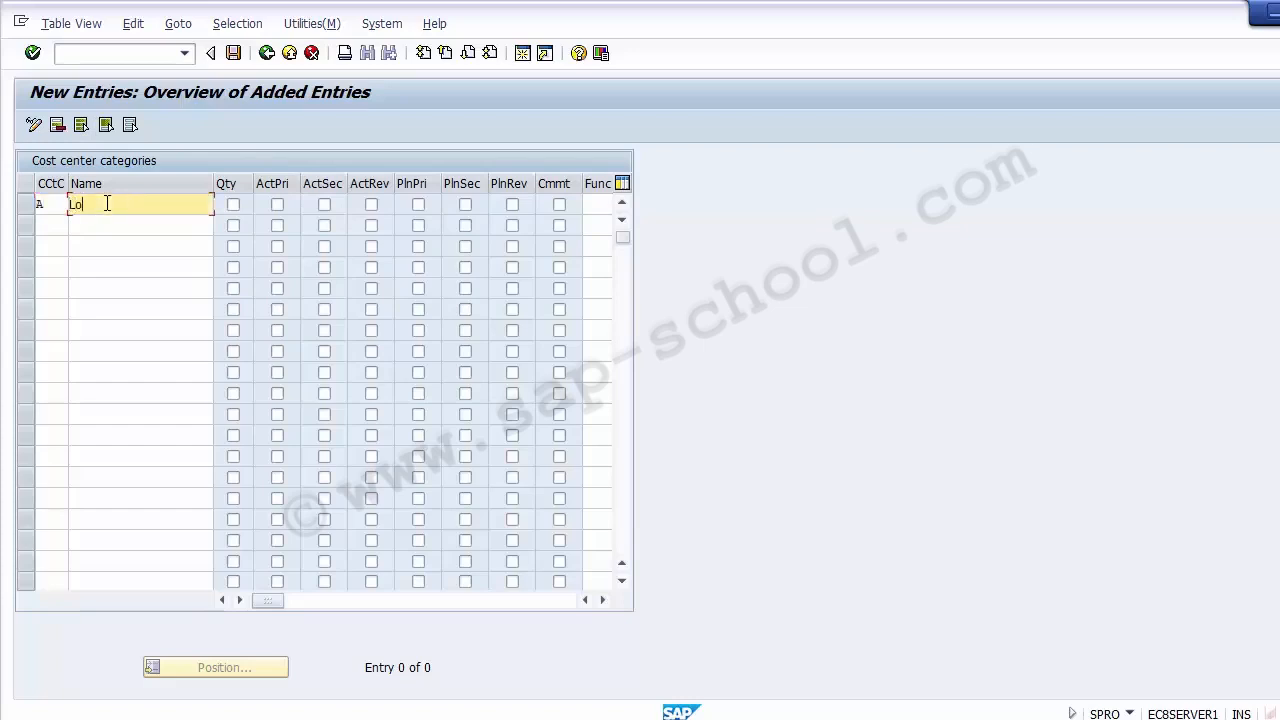
pyautogui.write('gistics')
# - Select the actual revenues (ActRev) and planned revenues (PlnRev) indicators for category A
pyautogui.click(229, 200)
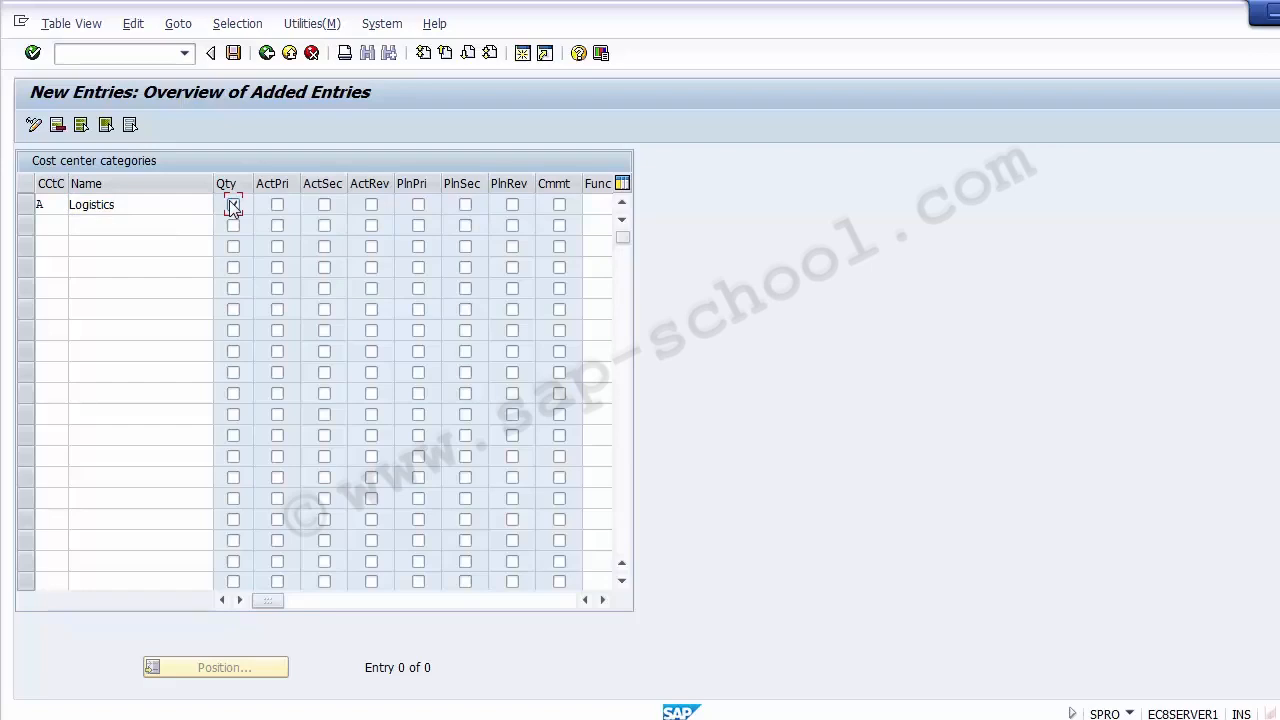
pyautogui.click(233, 205)
pyautogui.click(277, 205)
pyautogui.click(277, 206)
pyautogui.click(371, 205)
pyautogui.click(418, 205)
pyautogui.click(370, 206)
pyautogui.click(513, 205)
# - Bring up the possible values for the functional area of category A, Logistics
pyautogui.click(603, 600)
pyautogui.click(603, 600)
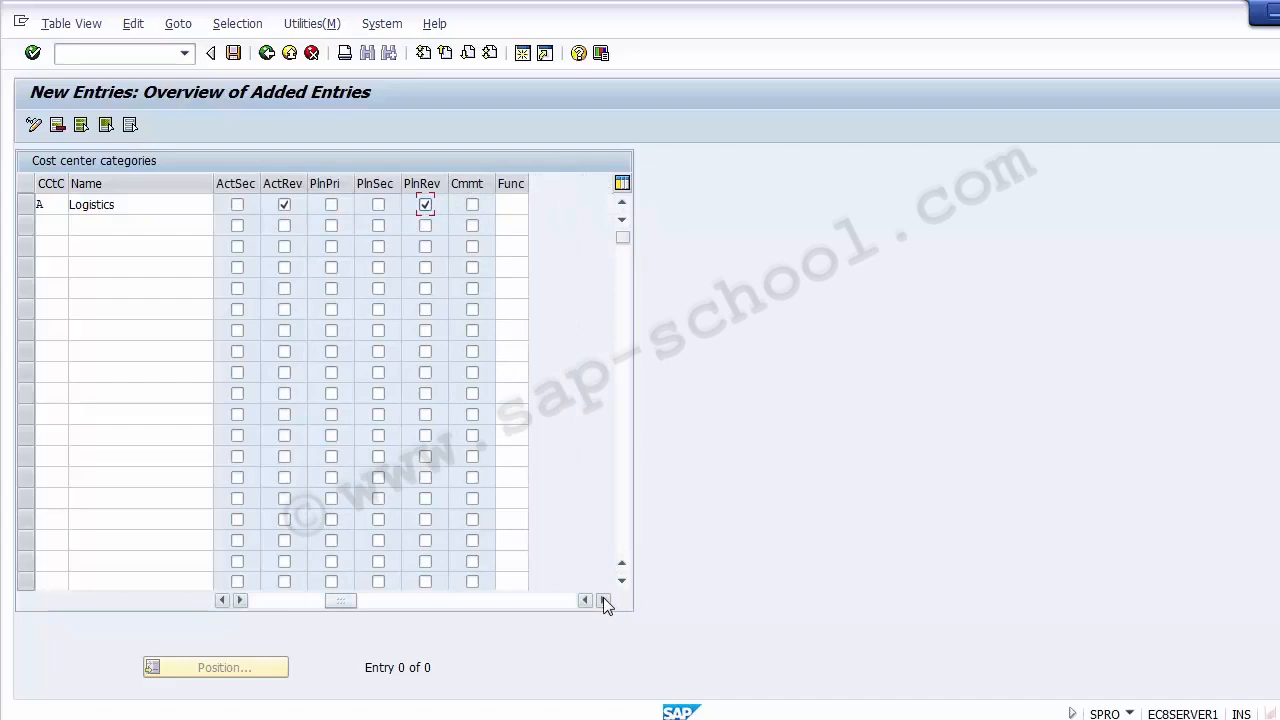
pyautogui.click(519, 204)
pyautogui.press('F4')
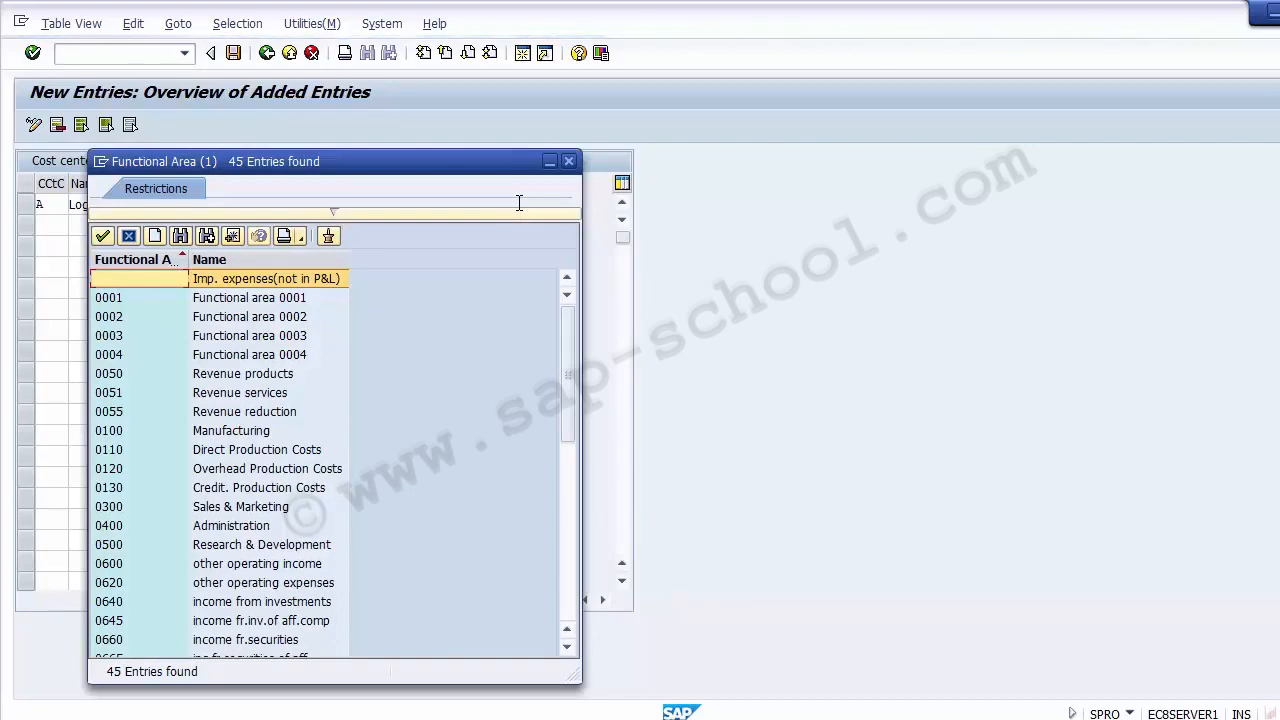
# - Look through the available functional areas, from the first entries to the end of the list, for one suited to Logistics
pyautogui.press('Down')
pyautogui.press('Down')
pyautogui.press('Down')
pyautogui.press('Down')
pyautogui.press('Down')
pyautogui.press('Down')
pyautogui.press('Down')
pyautogui.press('Down')
pyautogui.press('Down')
pyautogui.press('Down')
pyautogui.press('Down')
pyautogui.press('Down')
pyautogui.press('Down')
pyautogui.press('Down')
pyautogui.press('Down')
pyautogui.press('Down')
pyautogui.press('Down')
pyautogui.press('Down')
pyautogui.press('Down')
pyautogui.press('Down')
pyautogui.press('Down')
pyautogui.press('Down')
pyautogui.press('Down')
pyautogui.press('Down')
pyautogui.press('Down')
pyautogui.press('Down')
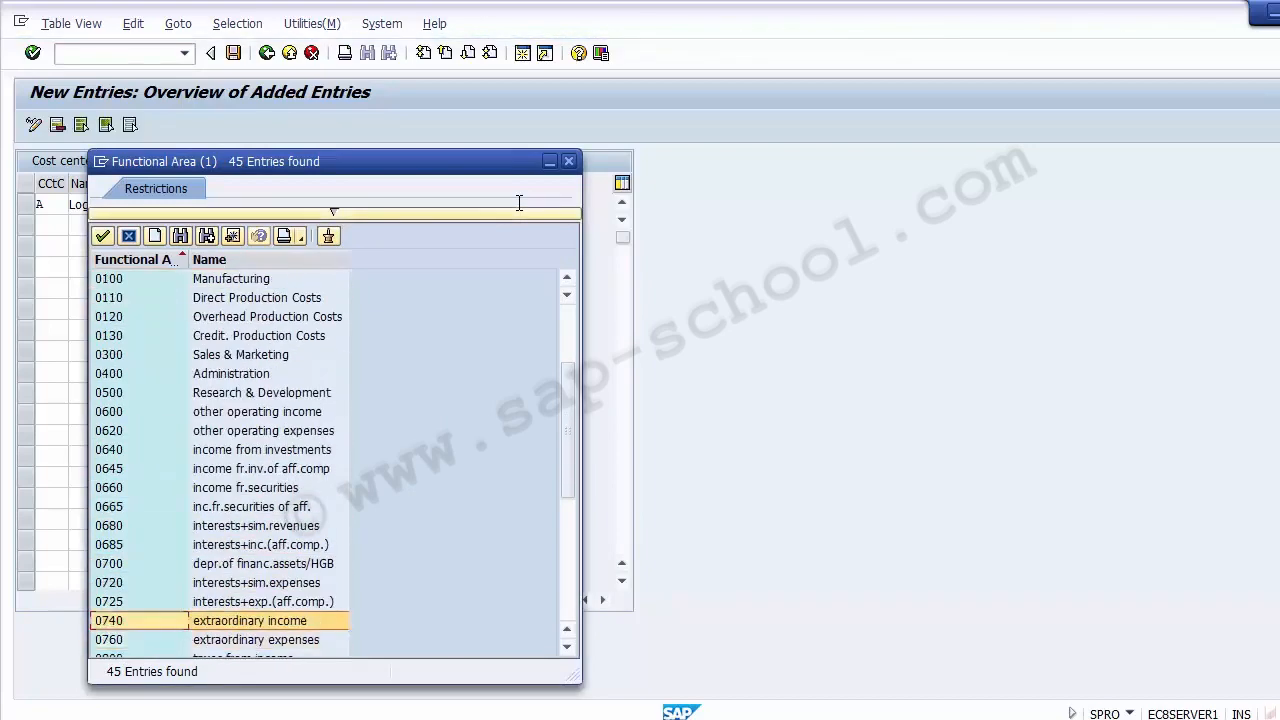
pyautogui.press('Up')
pyautogui.press('Up')
pyautogui.press('Up')
pyautogui.press('Up')
pyautogui.press('Up')
pyautogui.press('Up')
pyautogui.press('Up')
pyautogui.press('Up')
pyautogui.press('Up')
pyautogui.press('Up')
pyautogui.press('Up')
pyautogui.press('Up')
pyautogui.press('Up')
pyautogui.press('Up')
pyautogui.press('Up')
pyautogui.press('Up')
pyautogui.press('Up')
pyautogui.press('Up')
pyautogui.press('Up')
pyautogui.press('Up')
pyautogui.press('Down')
pyautogui.press('Down')
pyautogui.press('Down')
pyautogui.press('Down')
pyautogui.press('Down')
pyautogui.press('Down')
pyautogui.press('Down')
pyautogui.press('Down')
pyautogui.press('Down')
pyautogui.press('Down')
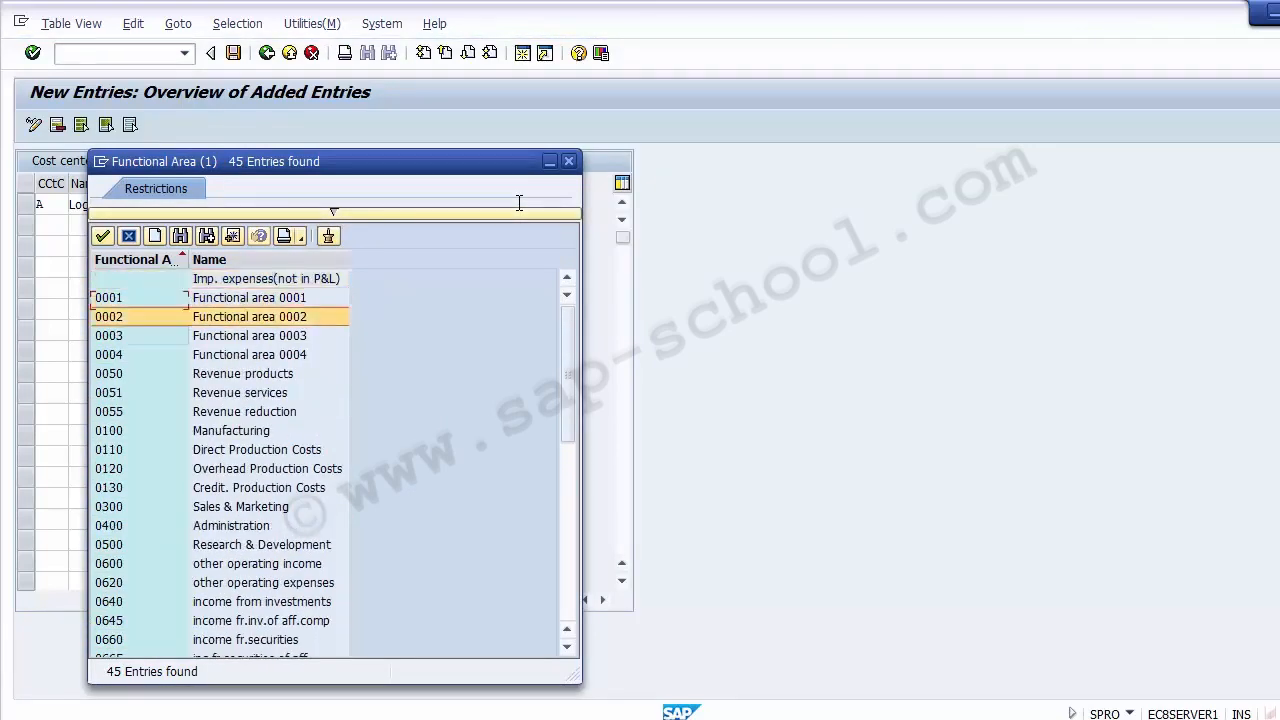
pyautogui.press('Down')
pyautogui.press('Down')
pyautogui.press('Down')
pyautogui.press('Down')
pyautogui.press('Down')
pyautogui.press('Down')
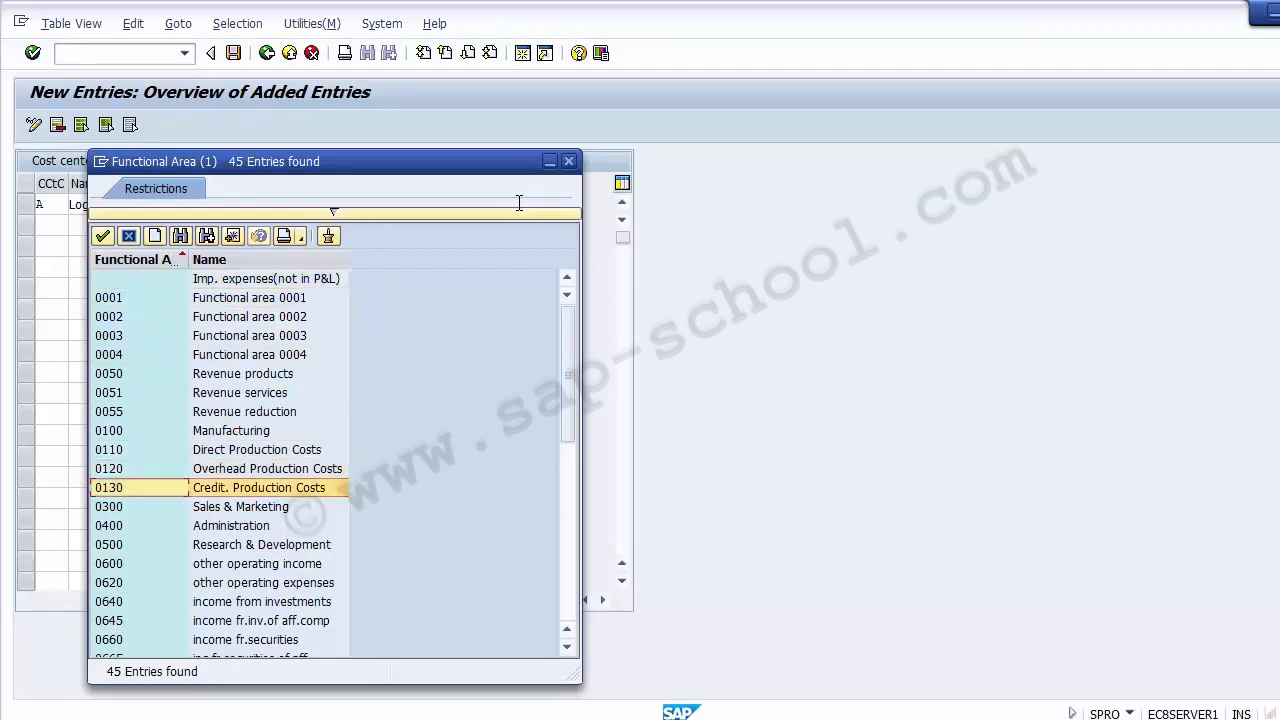
pyautogui.press('Up')
pyautogui.press('Up')
pyautogui.press('Up')
pyautogui.press('Up')
pyautogui.press('Up')
pyautogui.press('Up')
pyautogui.press('Up')
pyautogui.press('Up')
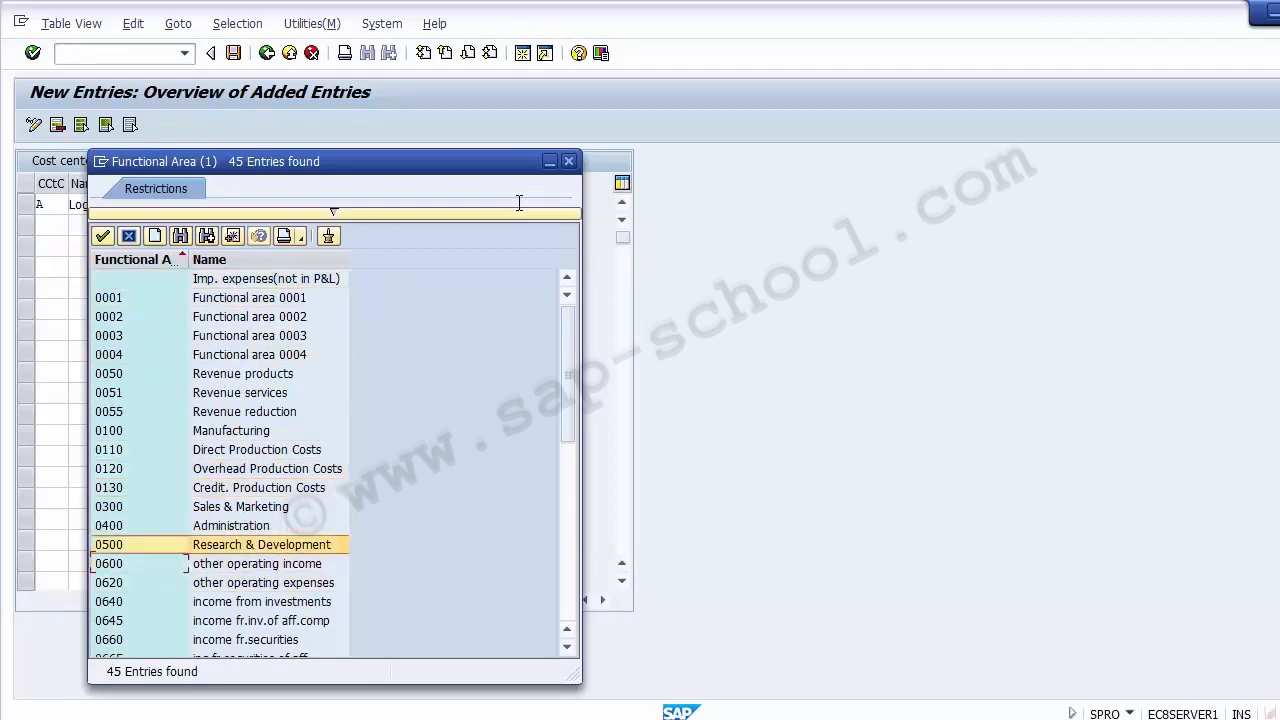
pyautogui.press('Up')
pyautogui.press('Up')
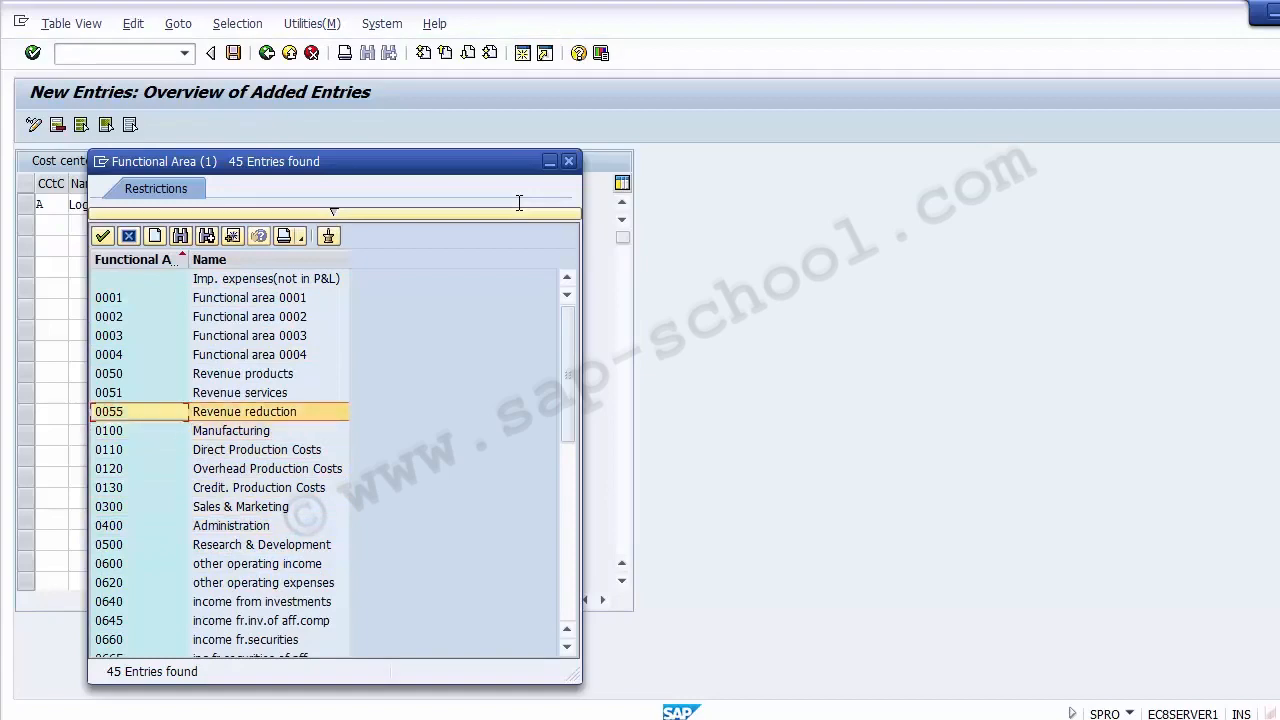
pyautogui.press('Down')
pyautogui.press('Down')
pyautogui.press('Down')
pyautogui.press('Down')
pyautogui.press('Down')
pyautogui.press('Down')
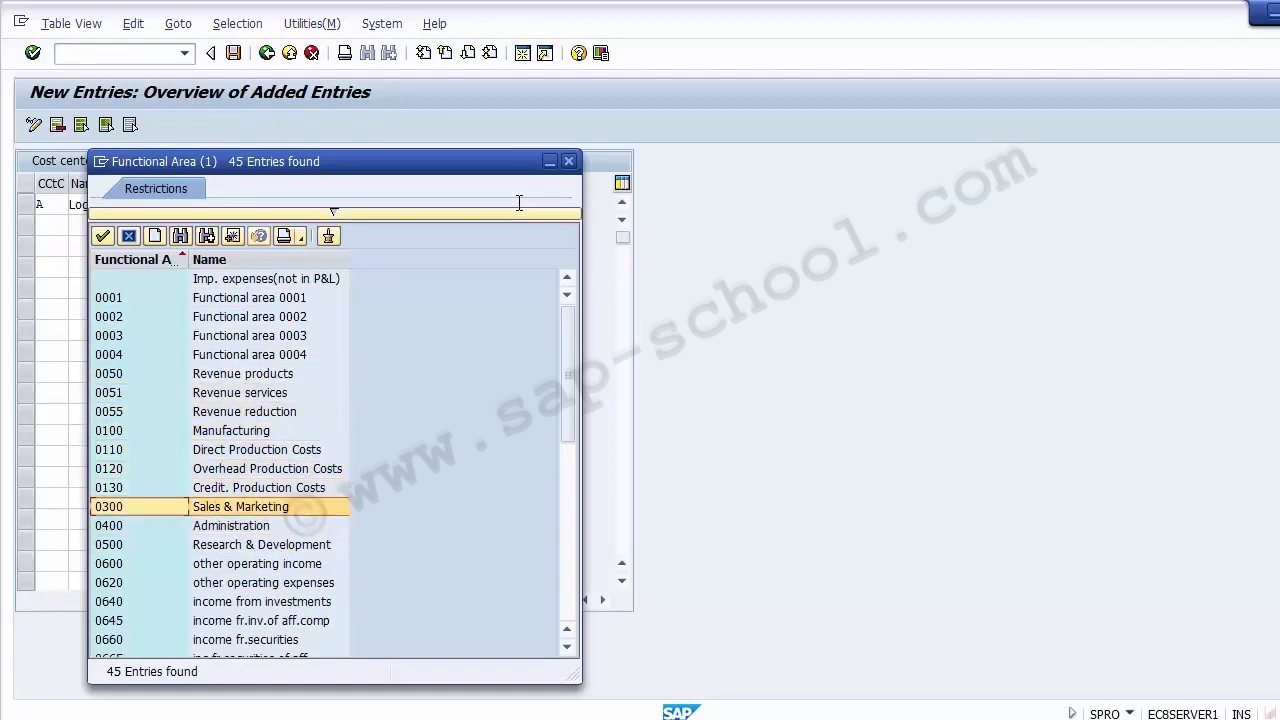
pyautogui.press('Down')
pyautogui.press('Down')
pyautogui.press('Down')
pyautogui.press('Down')
pyautogui.press('Down')
pyautogui.press('Down')
pyautogui.press('Down')
pyautogui.press('Down')
pyautogui.press('Down')
pyautogui.press('Down')
pyautogui.press('Down')
pyautogui.press('Down')
pyautogui.press('Down')
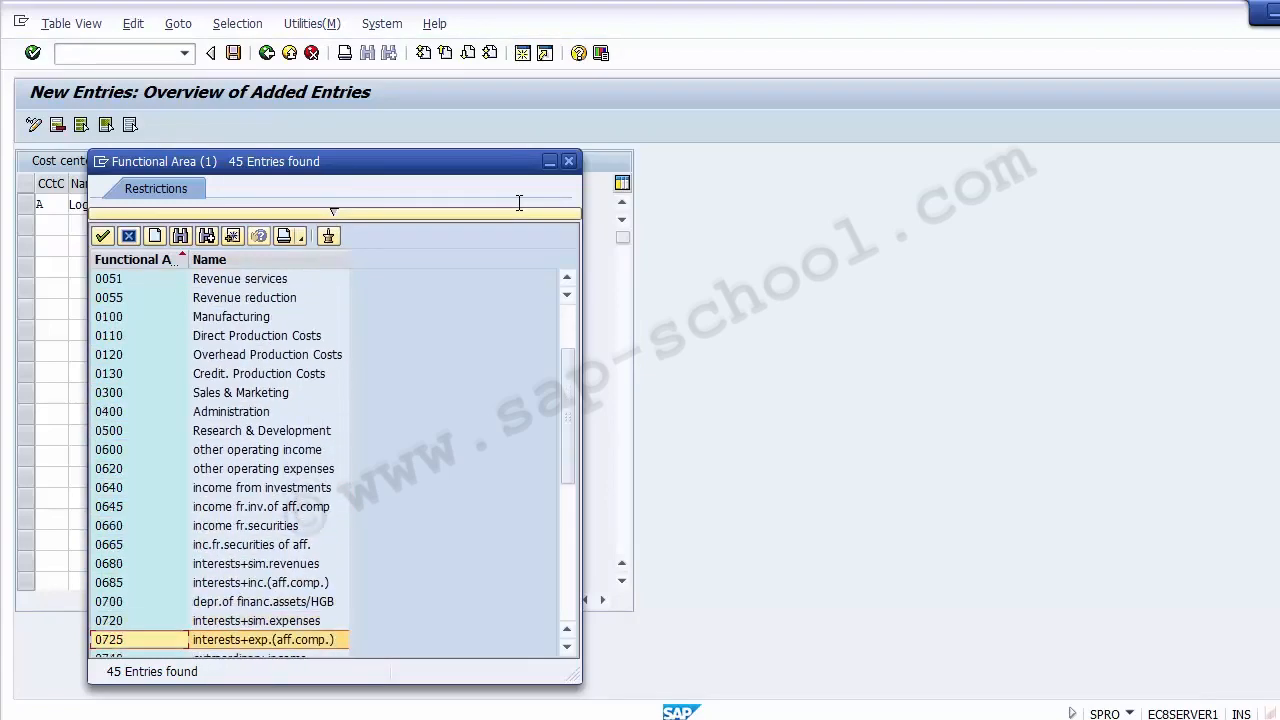
pyautogui.press('Down')
pyautogui.press('Down')
pyautogui.press('Down')
pyautogui.press('Down')
pyautogui.press('Down')
pyautogui.press('Down')
pyautogui.press('Down')
pyautogui.press('Down')
pyautogui.press('Down')
pyautogui.press('Down')
pyautogui.press('Down')
pyautogui.press('Down')
pyautogui.press('Down')
pyautogui.press('Down')
pyautogui.press('Down')
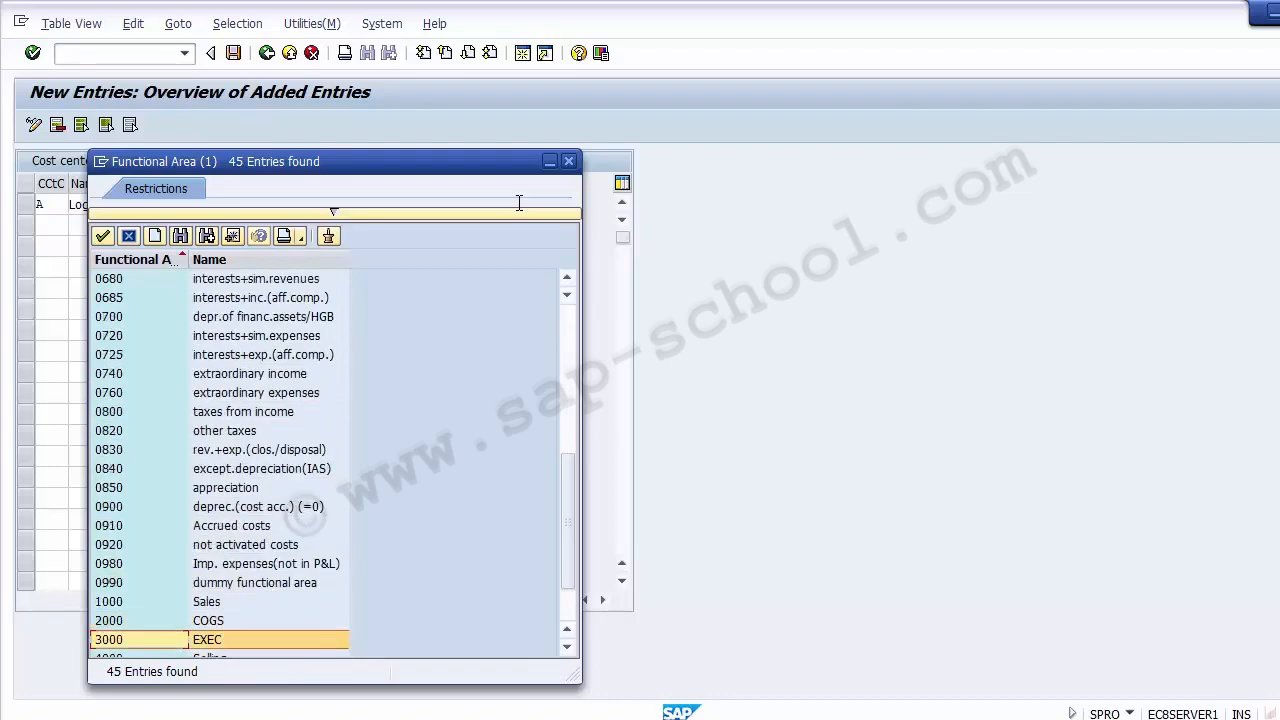
pyautogui.press('Down')
pyautogui.press('Down')
pyautogui.press('Down')
pyautogui.press('Down')
pyautogui.press('Up')
pyautogui.press('Up')
pyautogui.press('Up')
pyautogui.press('Up')
pyautogui.press('Up')
pyautogui.press('Up')
pyautogui.press('Up')
pyautogui.press('Up')
pyautogui.press('Up')
pyautogui.press('Up')
pyautogui.press('Up')
pyautogui.press('Up')
pyautogui.press('Up')
pyautogui.press('Up')
pyautogui.press('Up')
pyautogui.press('Up')
pyautogui.press('Up')
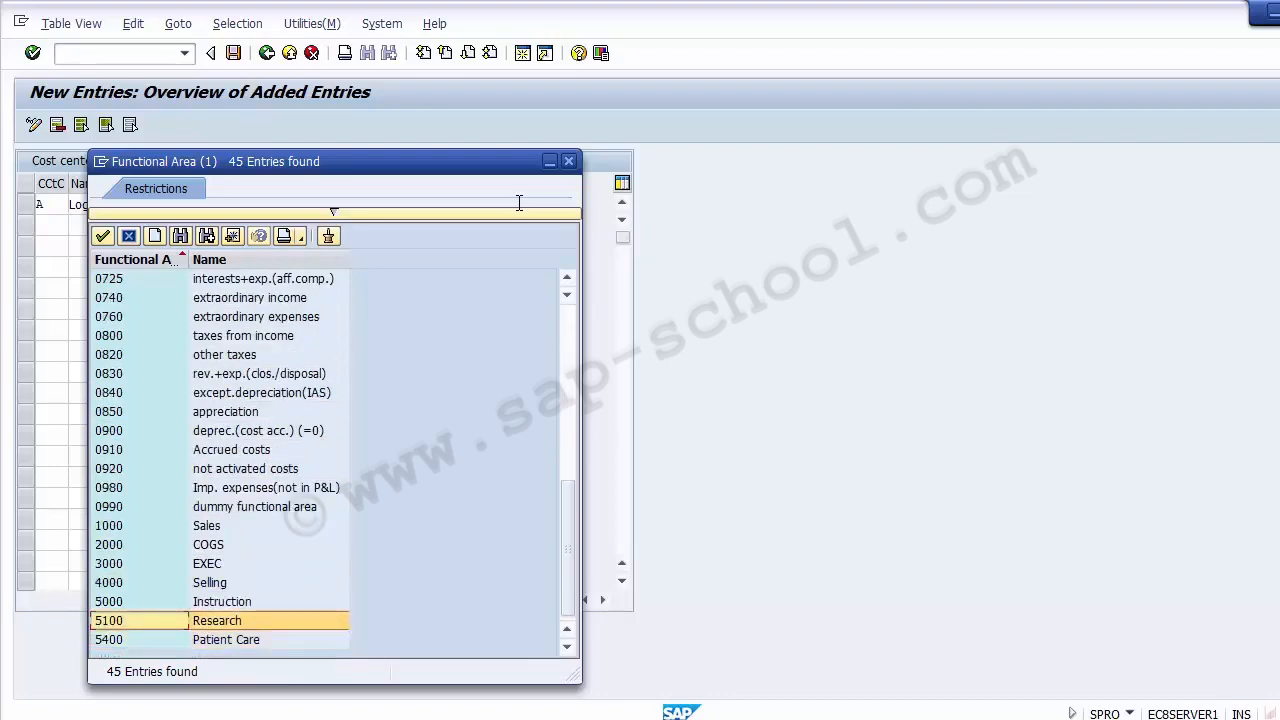
pyautogui.press('Up')
pyautogui.press('Up')
pyautogui.press('Up')
pyautogui.press('Up')
pyautogui.press('Up')
pyautogui.press('Up')
pyautogui.press('Up')
pyautogui.press('Up')
pyautogui.press('Up')
pyautogui.press('Up')
pyautogui.press('Up')
pyautogui.press('Up')
pyautogui.press('Up')
pyautogui.press('Up')
pyautogui.press('Up')
pyautogui.press('Up')
pyautogui.press('Up')
pyautogui.press('Up')
pyautogui.press('Up')
pyautogui.press('Up')
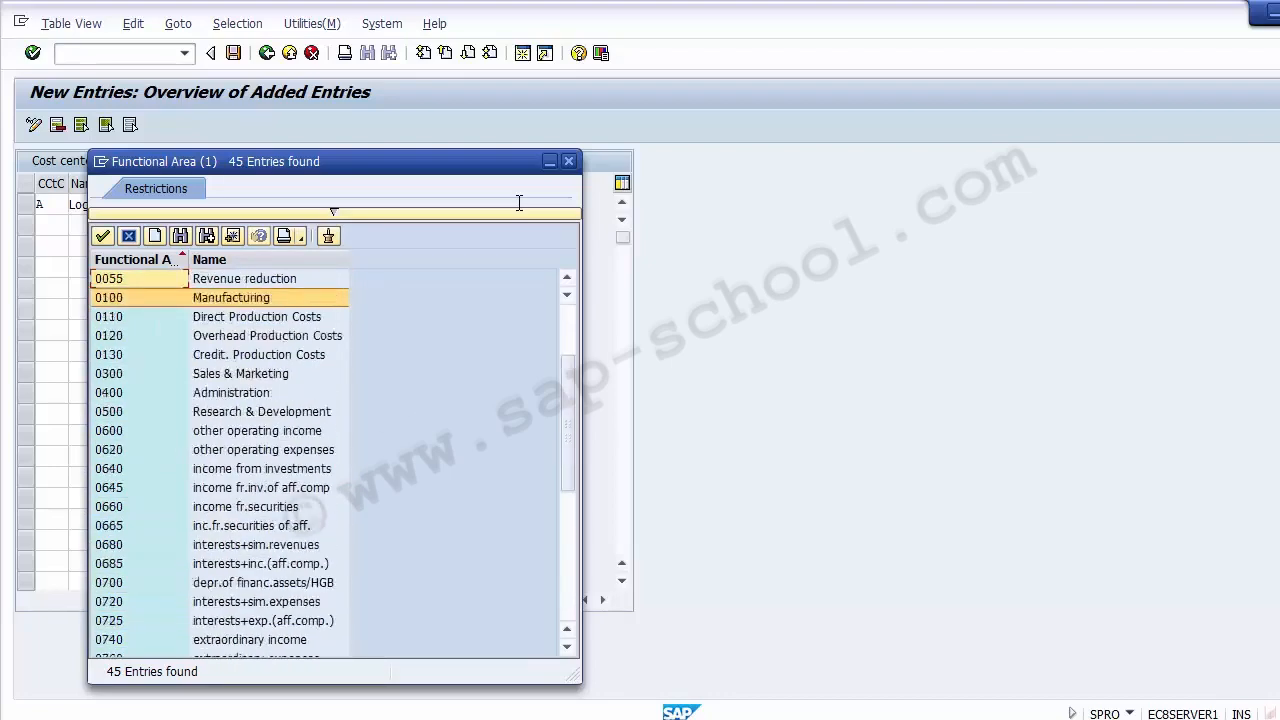
# - Choose functional area 0100, Manufacturing, for cost center category A, Logistics
pyautogui.press('Down')
pyautogui.press('Down')
pyautogui.press('Down')
pyautogui.press('Down')
pyautogui.press('Down')
pyautogui.press('Down')
pyautogui.press('Down')
pyautogui.press('Down')
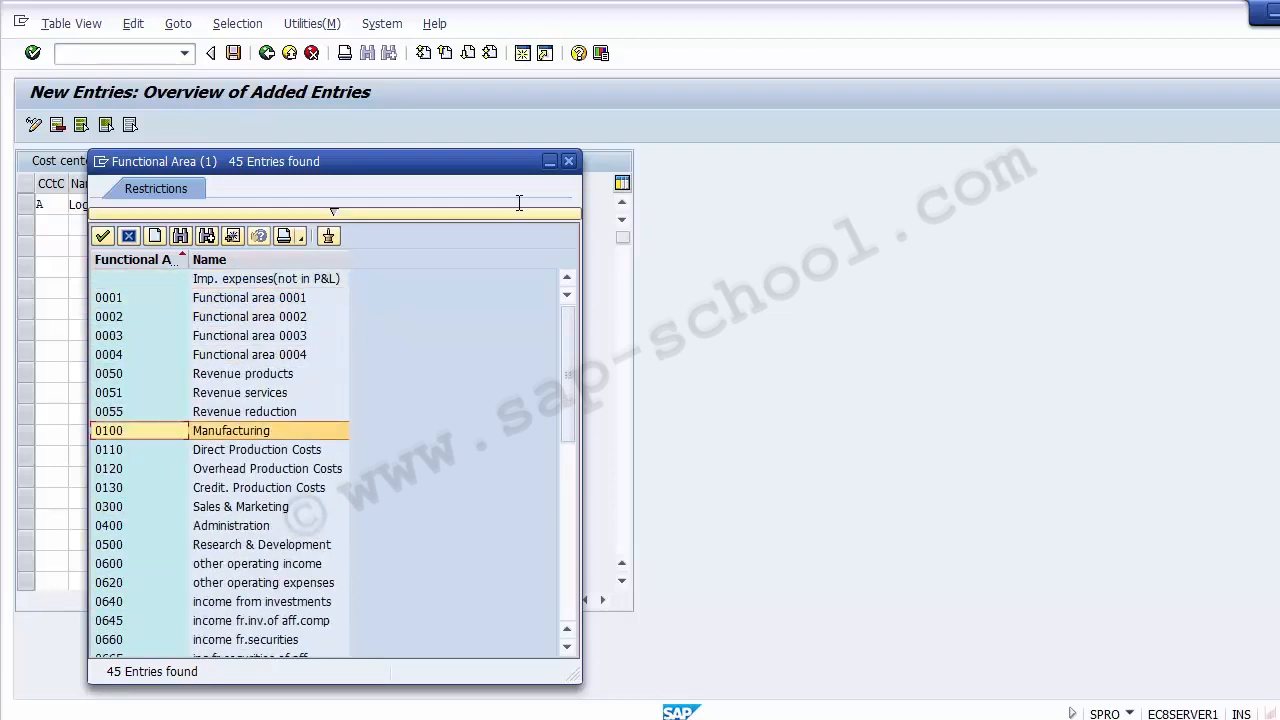
pyautogui.press('Down')
pyautogui.press('Down')
pyautogui.press('Down')
pyautogui.press('Down')
pyautogui.press('Down')
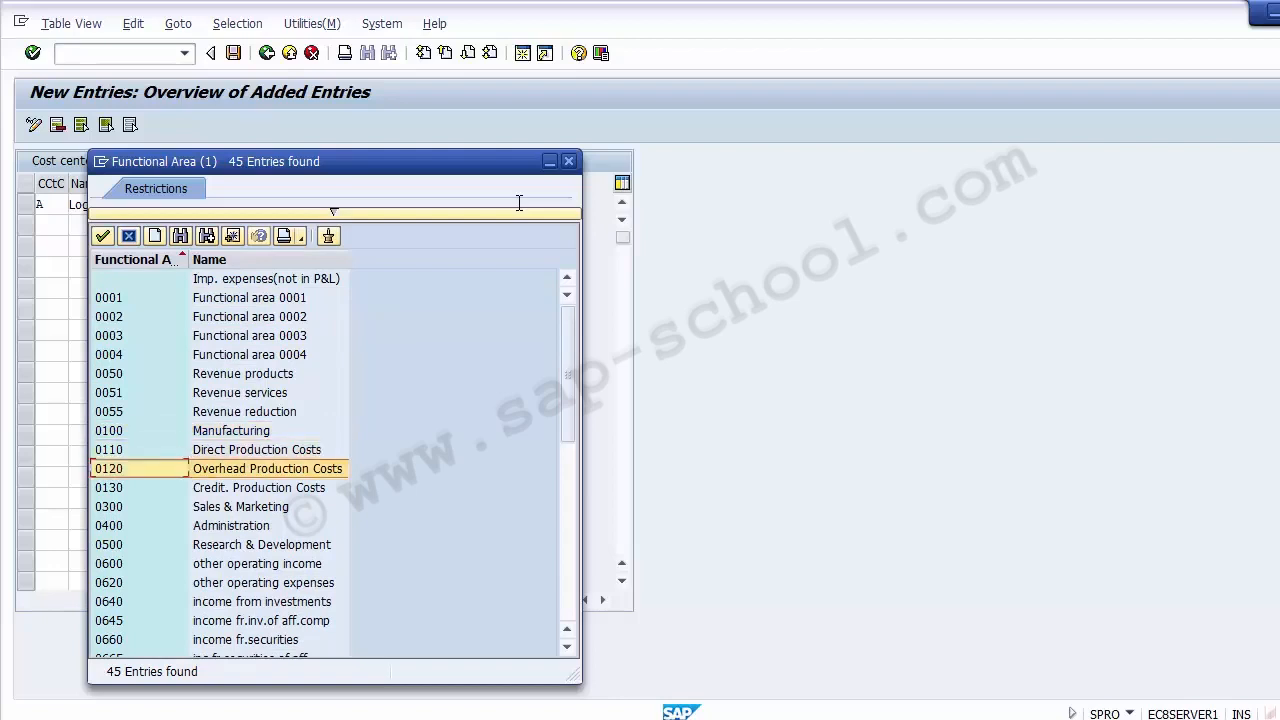
pyautogui.press('Up')
pyautogui.press('Up')
pyautogui.press('Up')
pyautogui.press('Up')
pyautogui.press('Up')
pyautogui.press('Return')
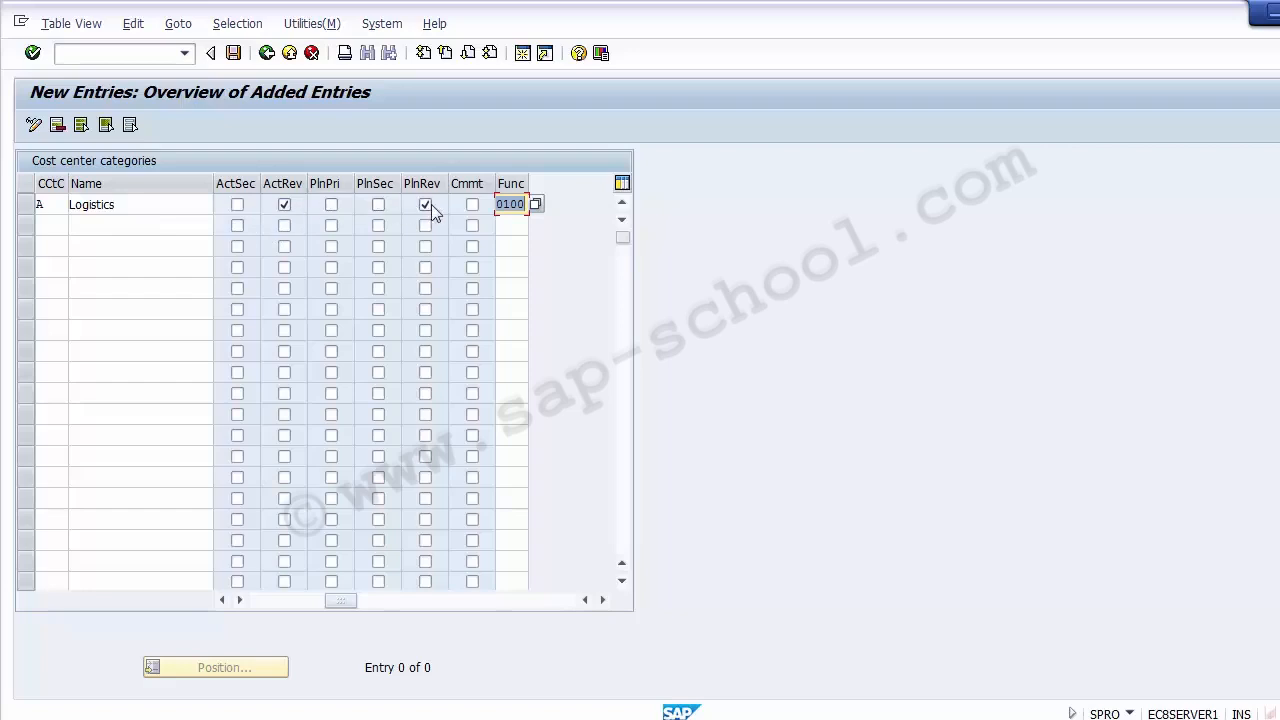
# - Save cost center category A, Logistics, check its row in the categories overview and return to the implementation guide
pyautogui.moveTo(326, 599); pyautogui.dragTo(267, 599)
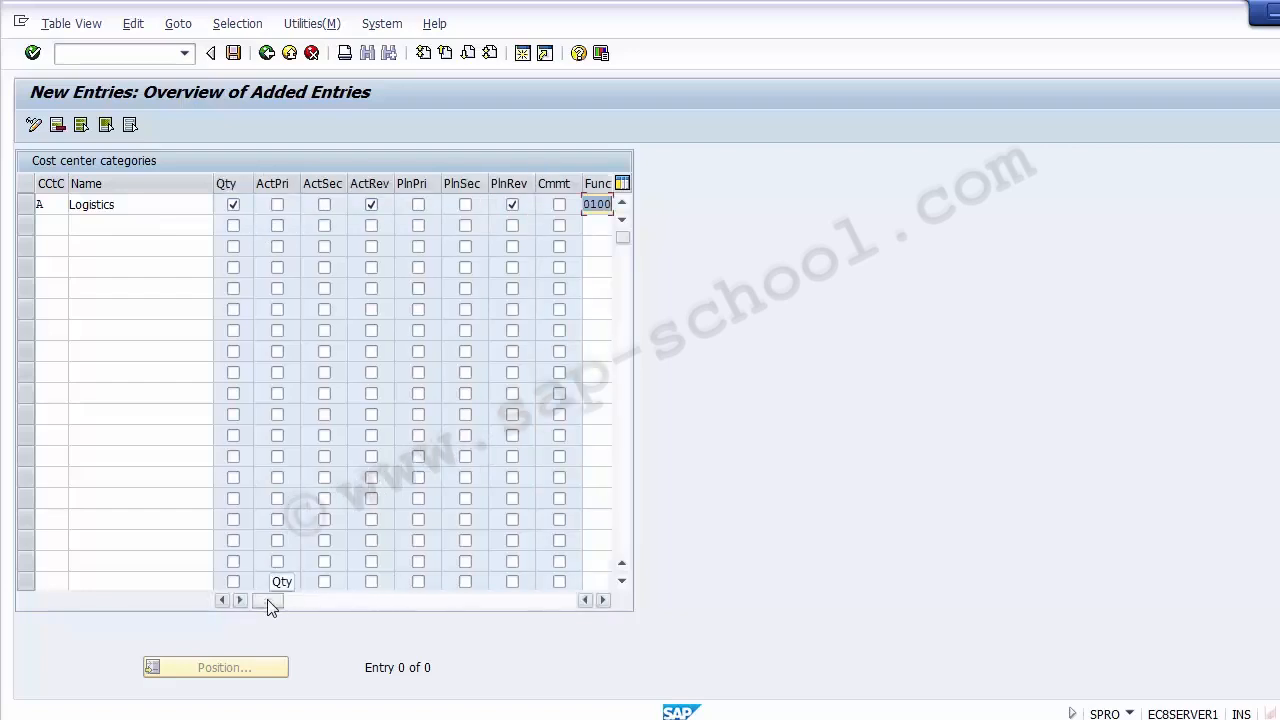
pyautogui.click(238, 59)
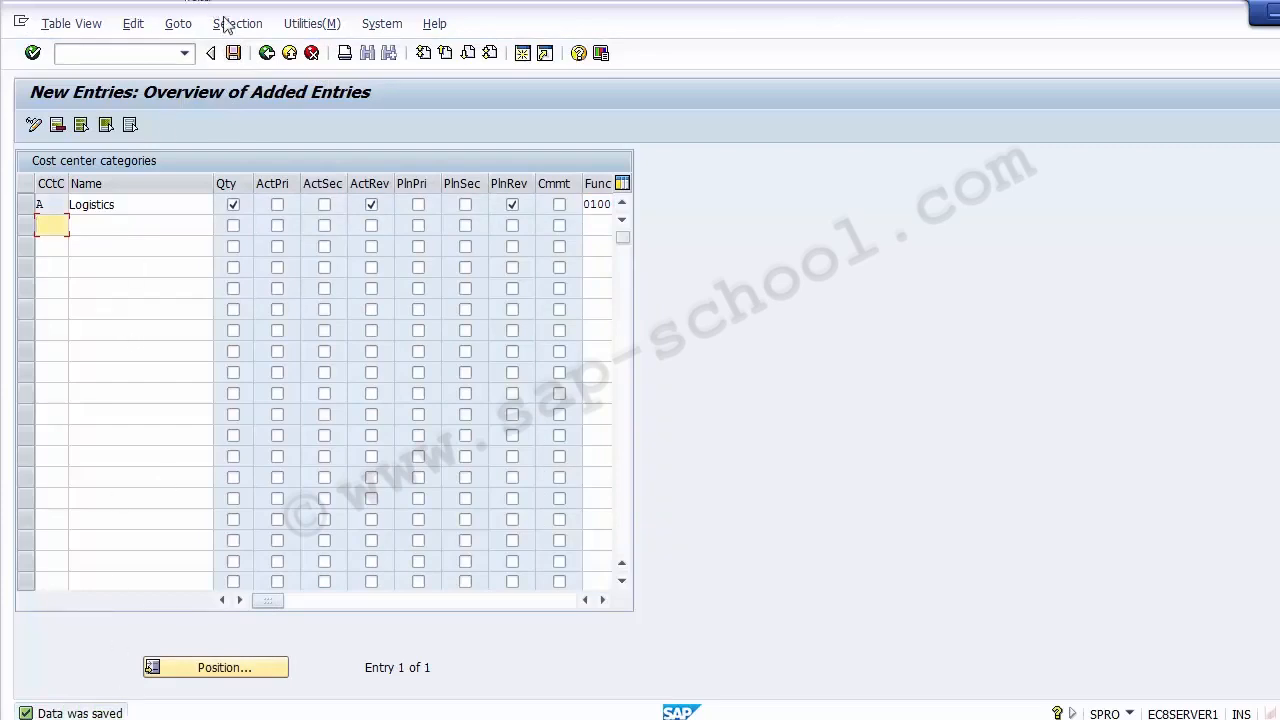
pyautogui.click(267, 53)
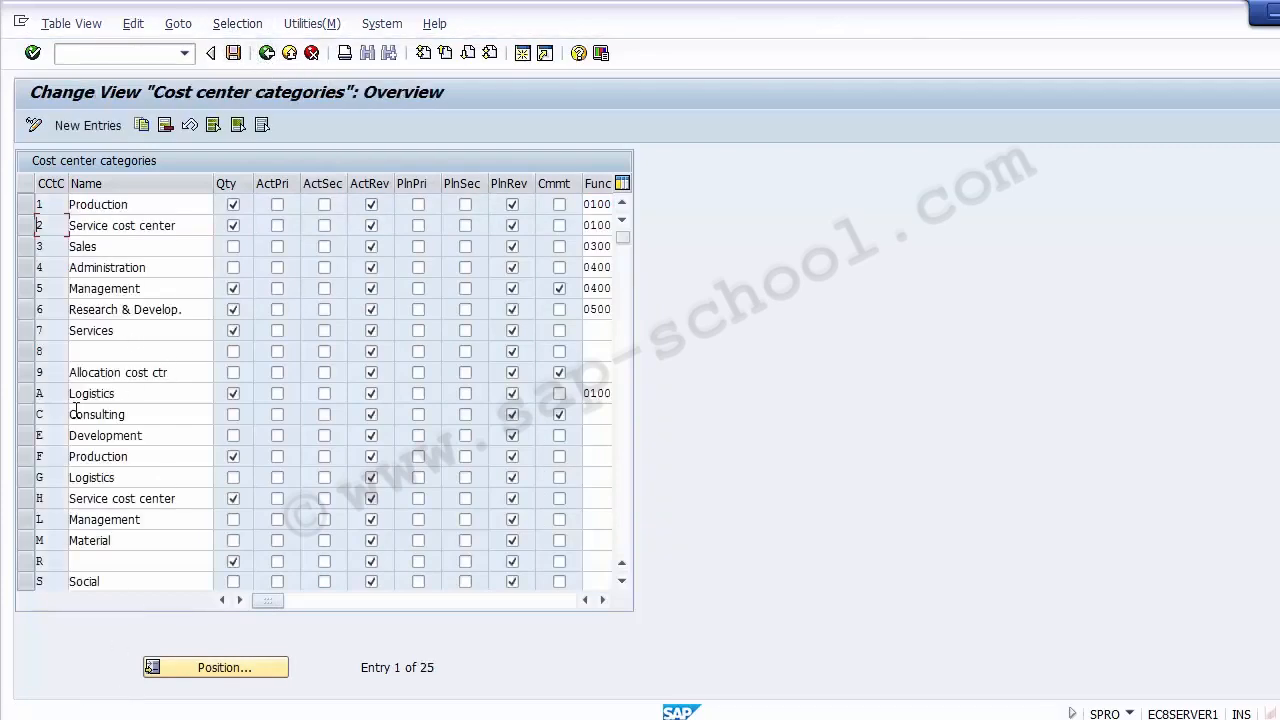
pyautogui.click(26, 397)
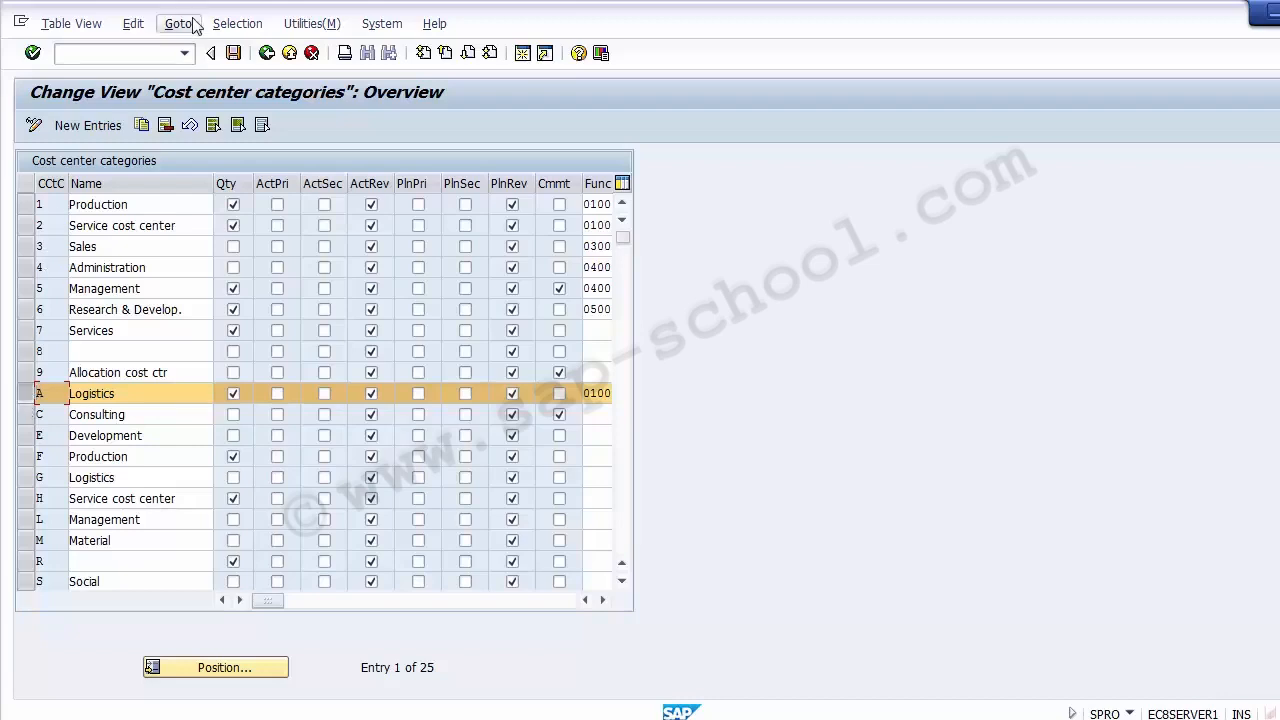
pyautogui.click(267, 58)
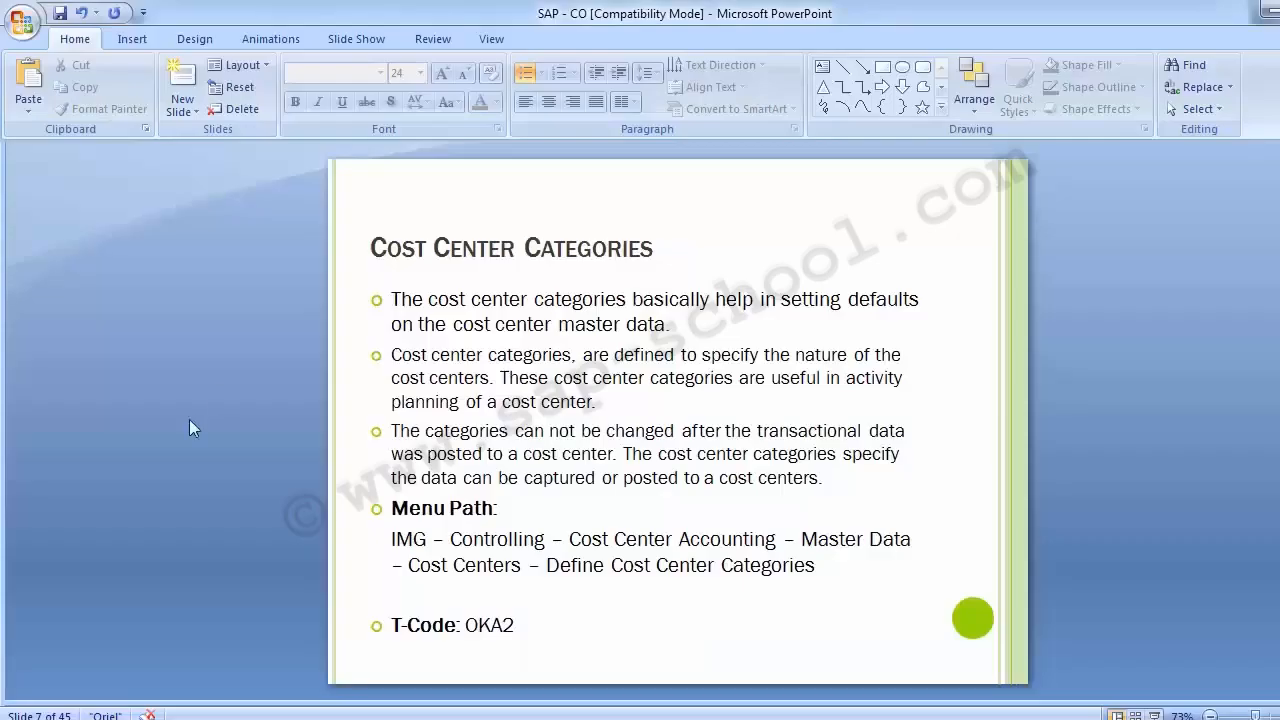
# - Read the Cost Center slide in PowerPoint for the menu path and transaction codes, and switch back to SAP
pyautogui.scroll(-1, 189, 419)
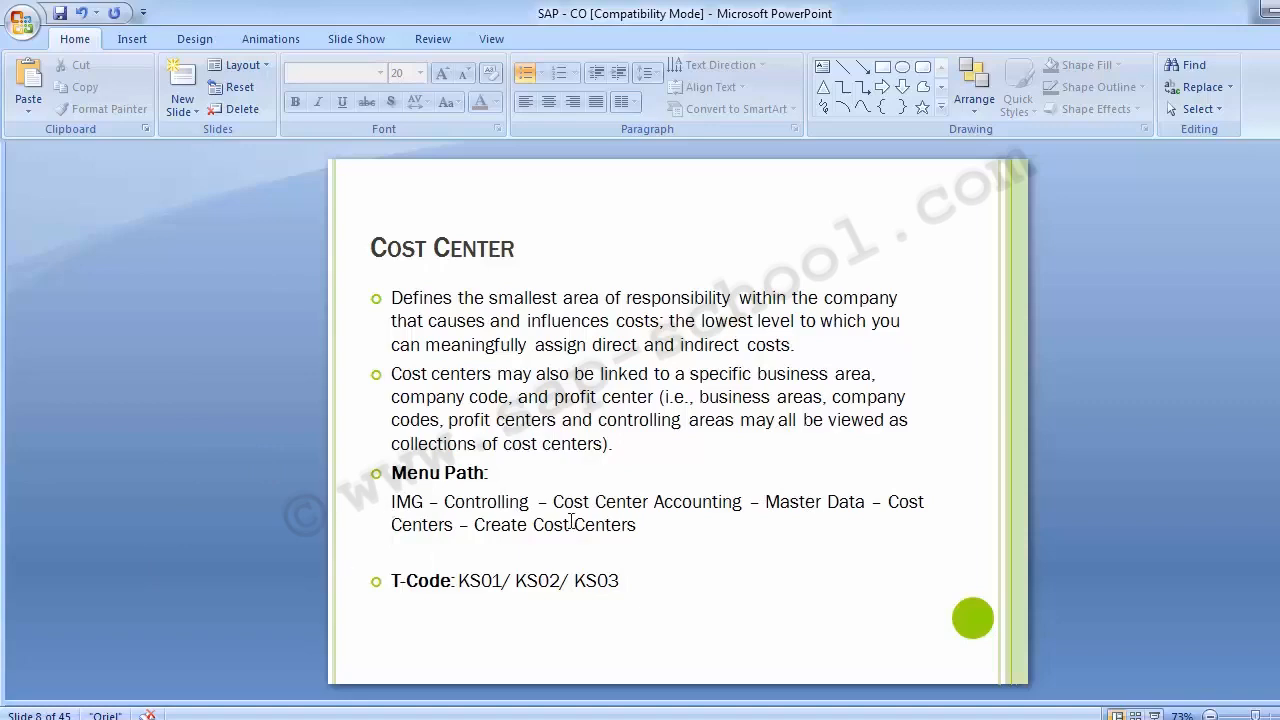
pyautogui.click(606, 719)
pyautogui.click(628, 620)
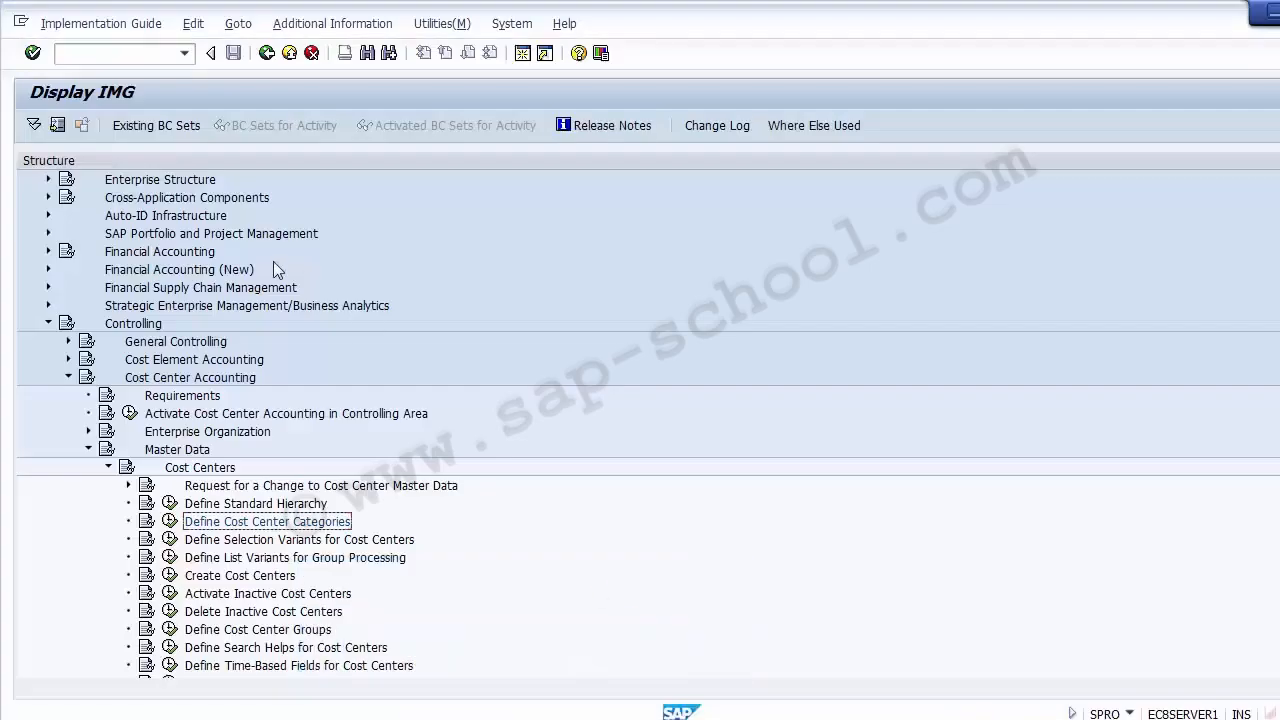
# - Start the Create cost center activity under Cost Center Accounting, Master Data, Cost Centers in the implementation guide
pyautogui.click(108, 467)
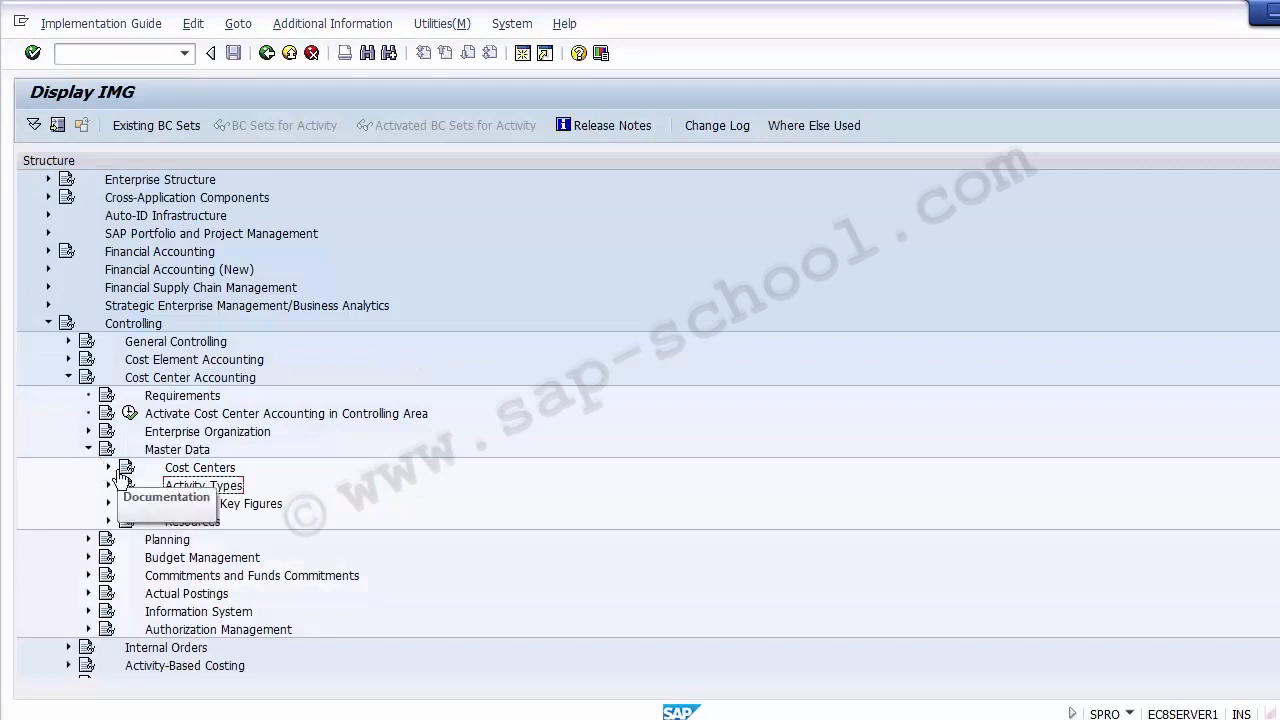
pyautogui.click(174, 453)
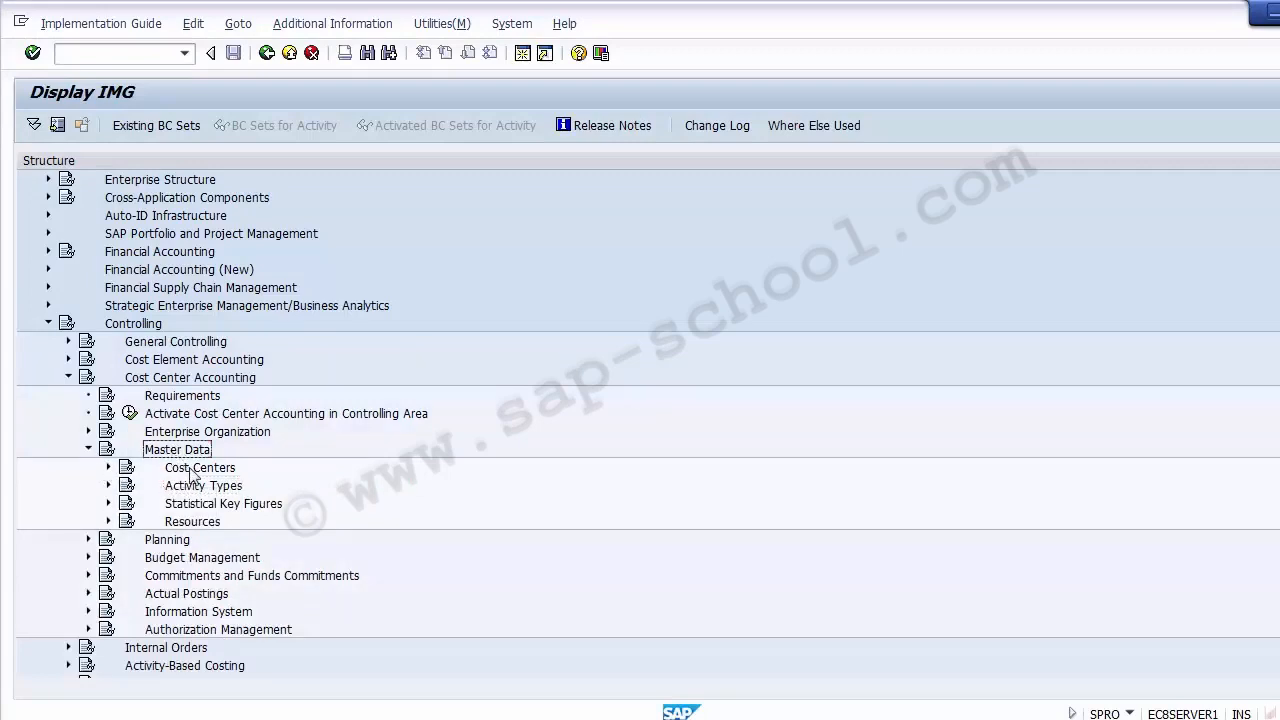
pyautogui.click(192, 470)
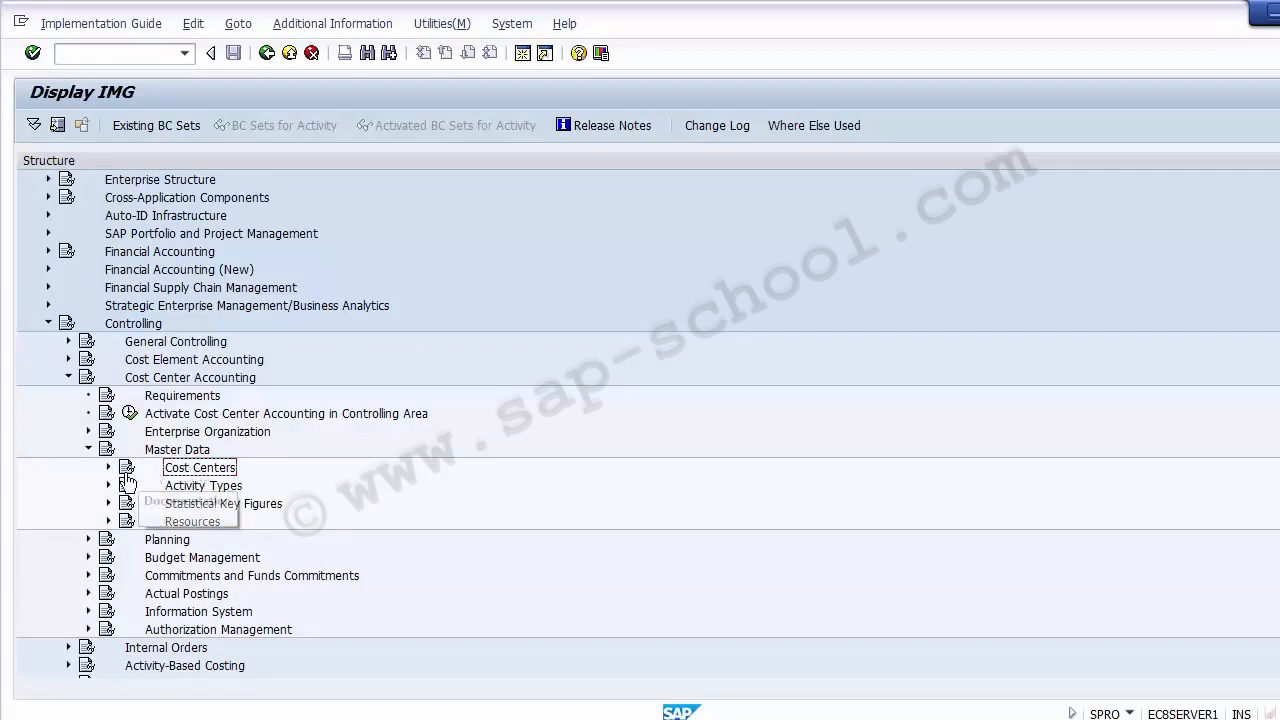
pyautogui.click(108, 467)
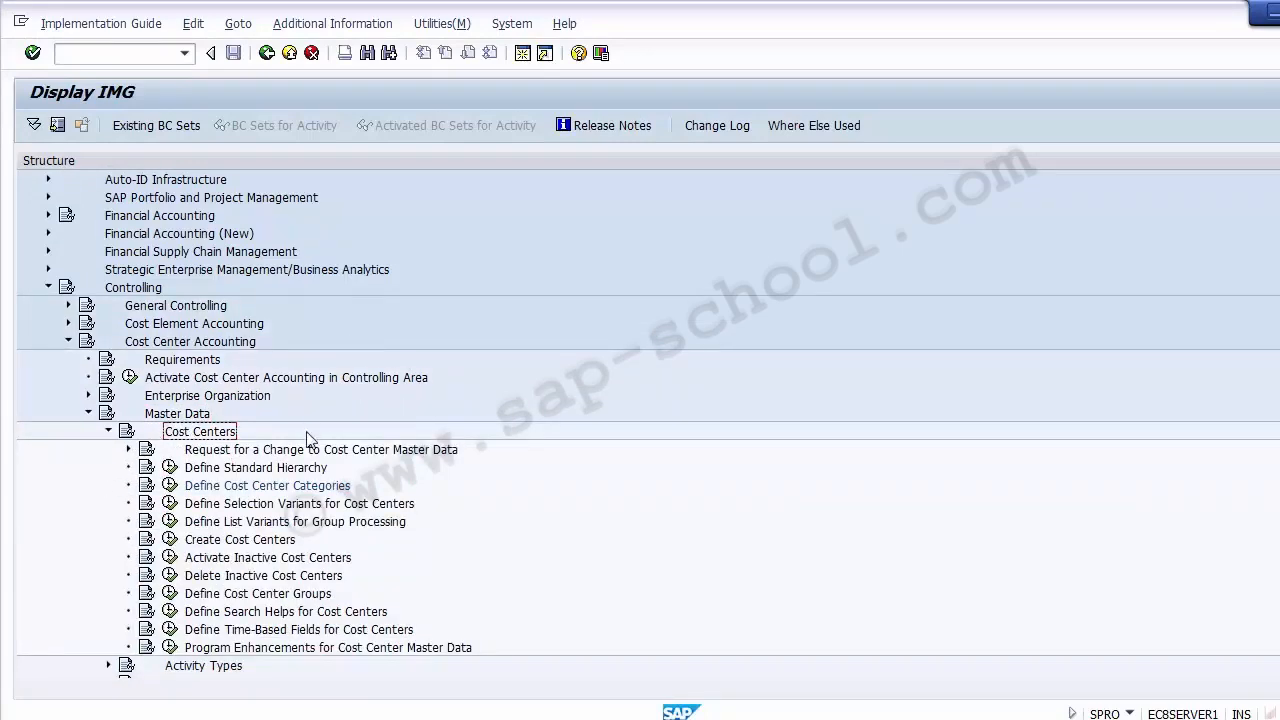
pyautogui.click(278, 543)
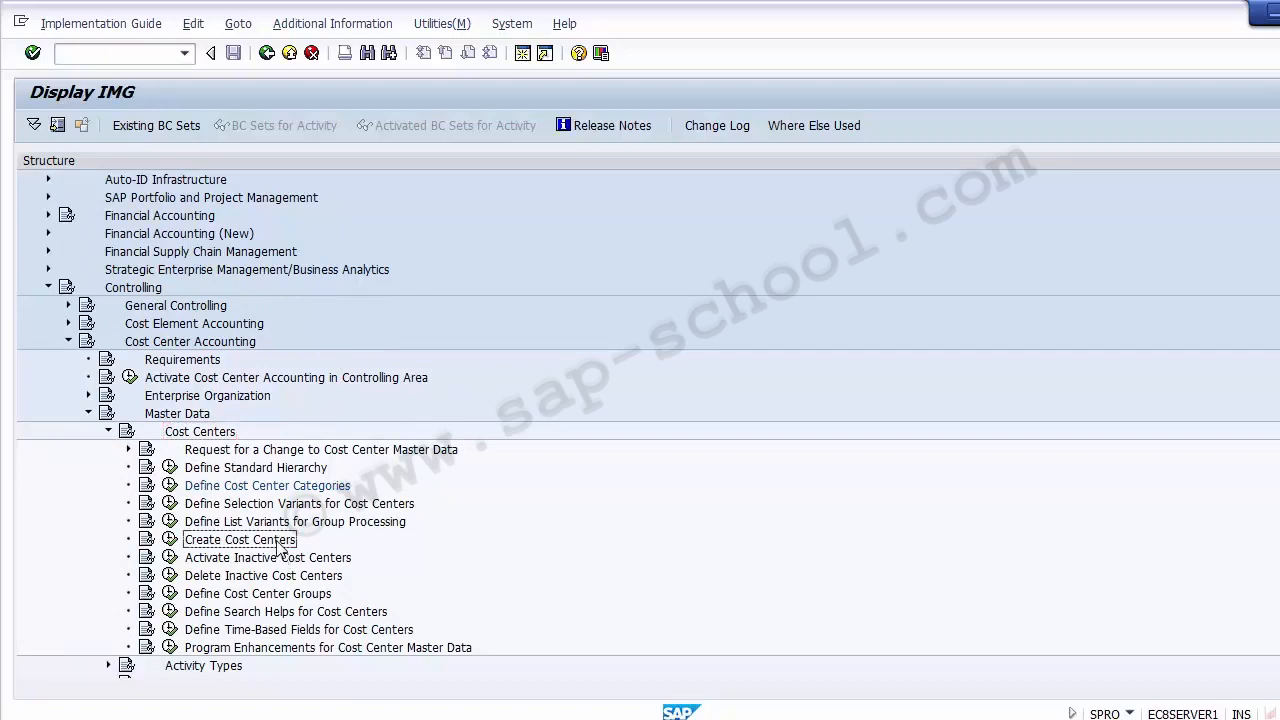
pyautogui.click(170, 541)
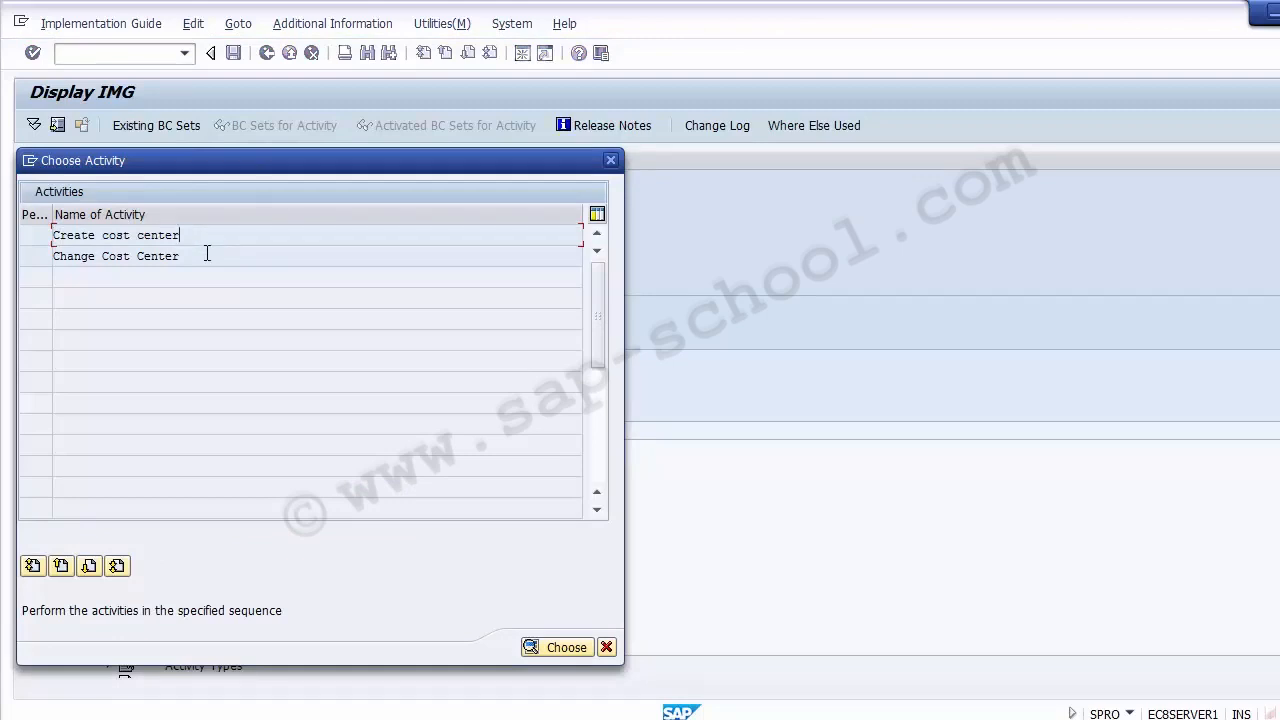
pyautogui.click(130, 236)
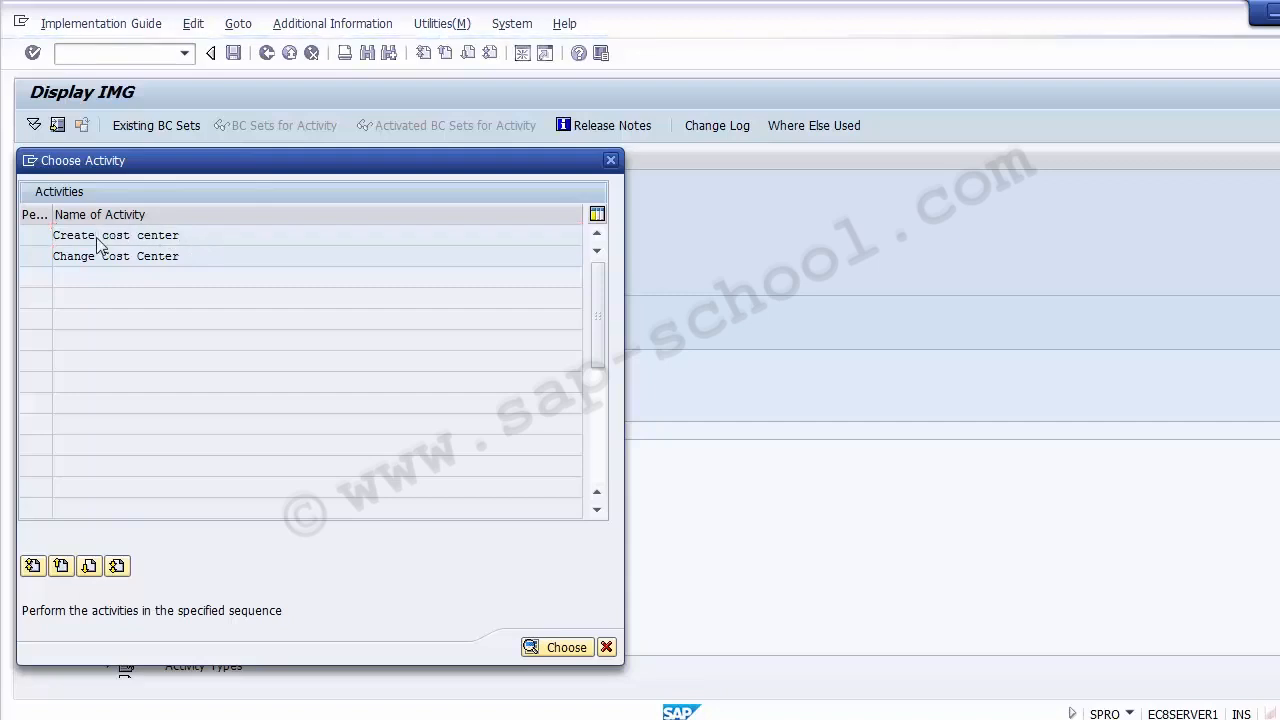
pyautogui.doubleClick(98, 240)
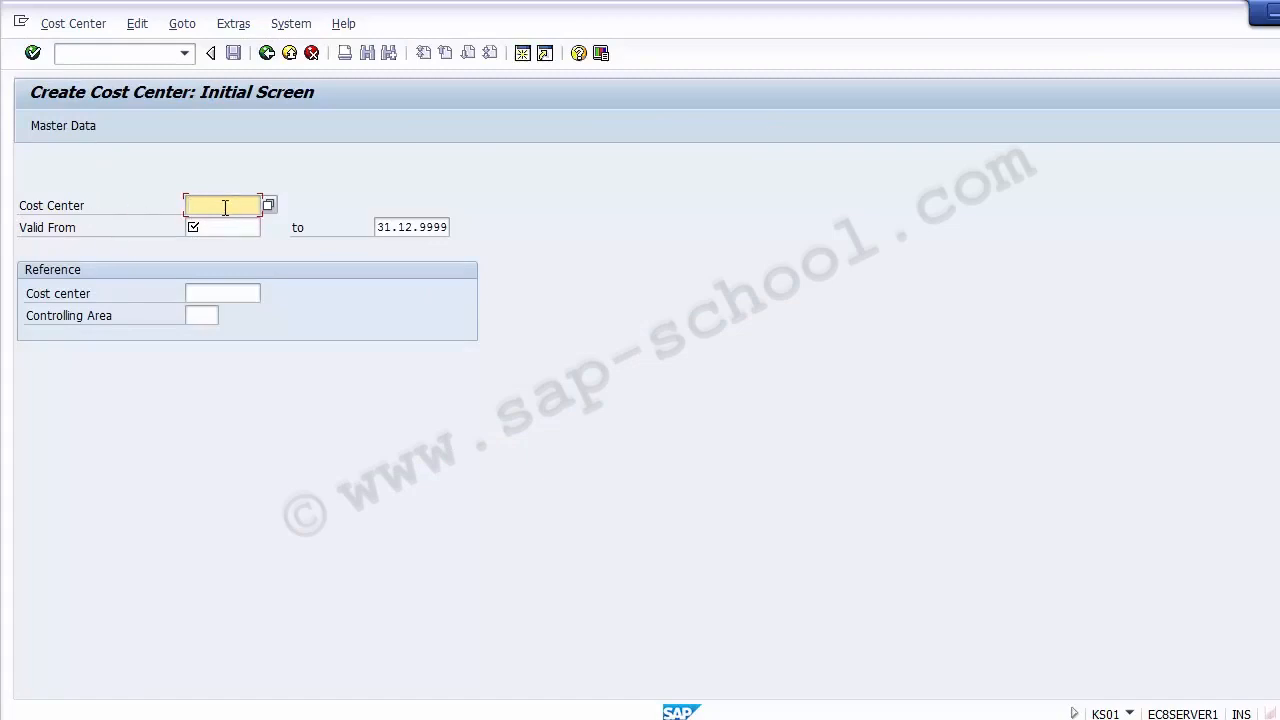
# - Switch to the Excel worksheet that lists the product groups per plant
pyautogui.hotkey('alt', 'Tab')
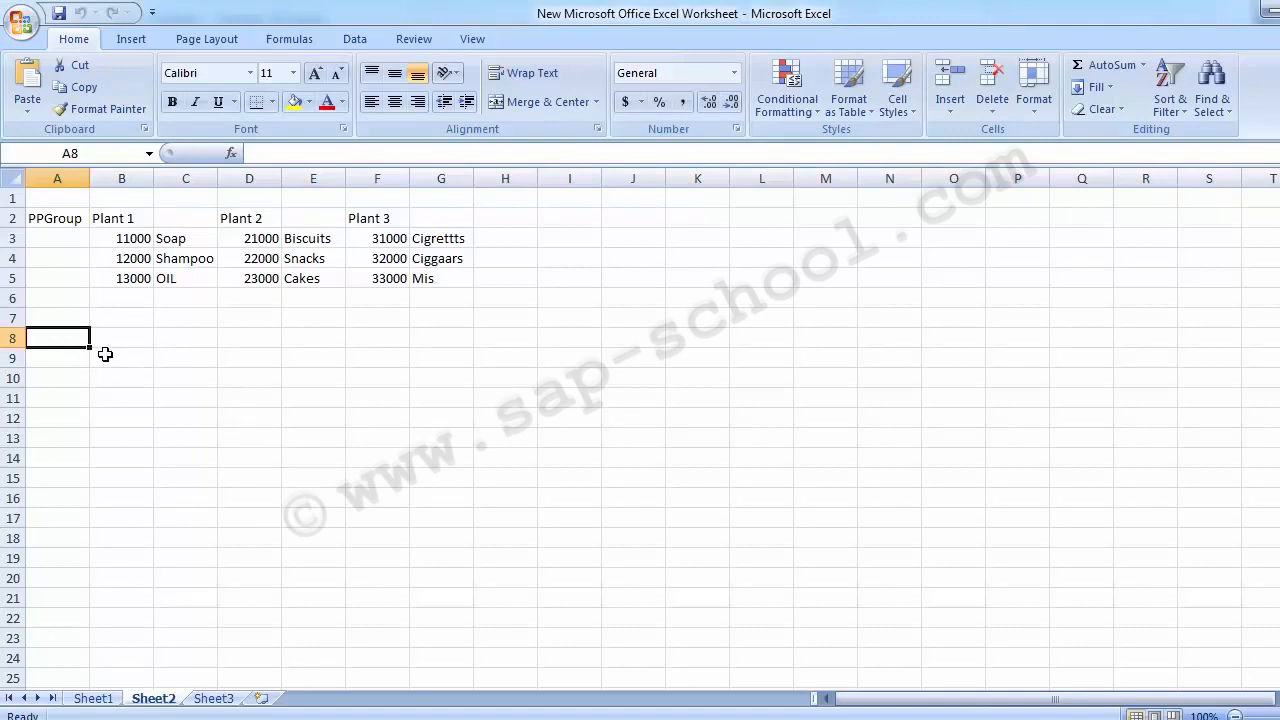
pyautogui.press('Right')
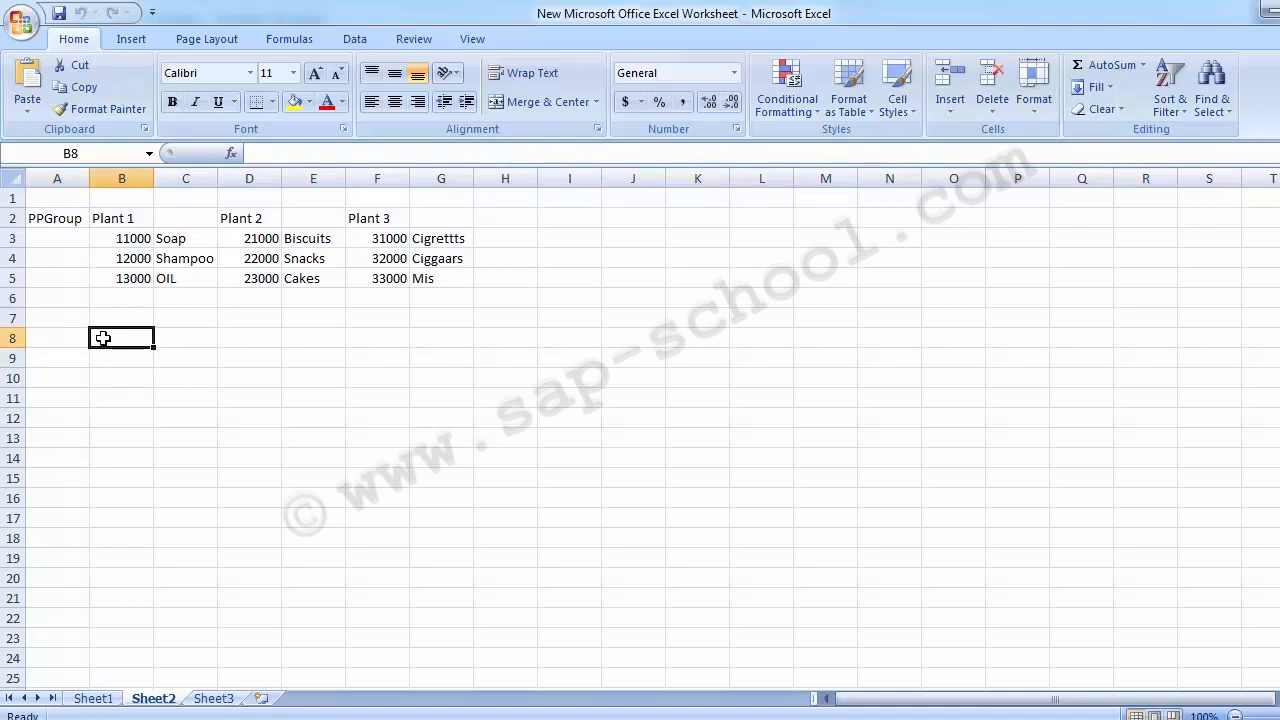
pyautogui.write('Pl')
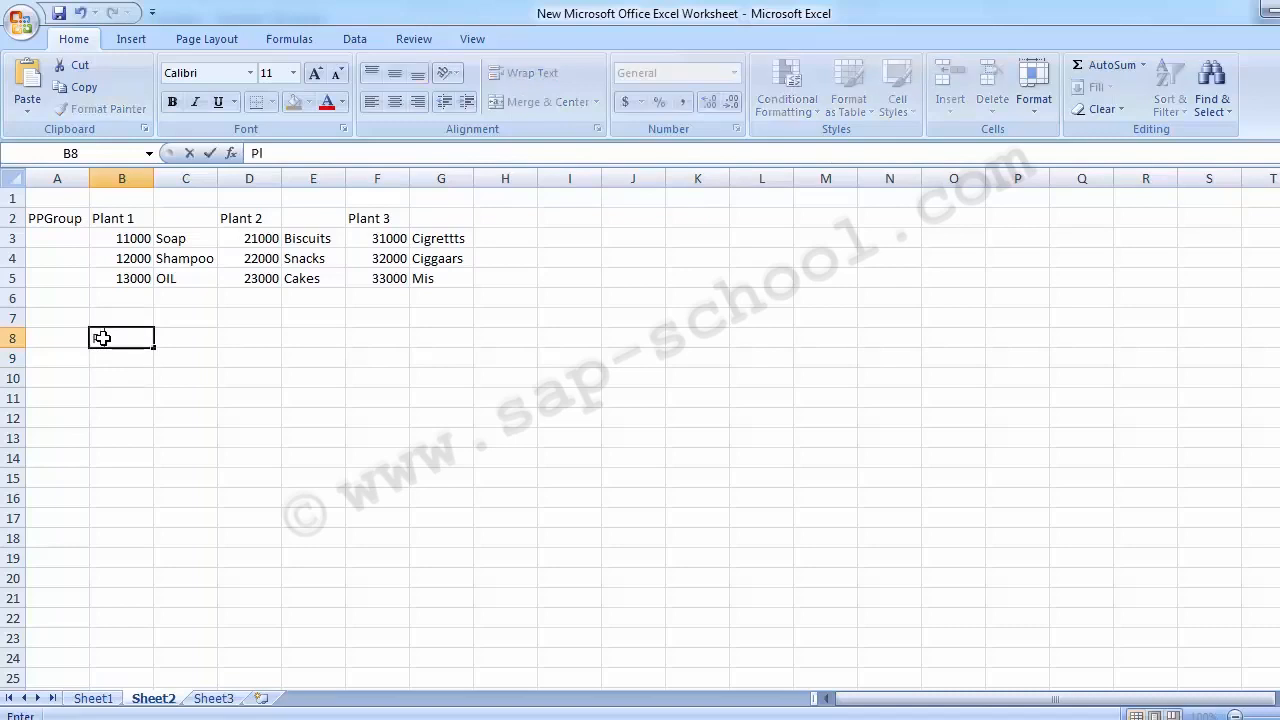
pyautogui.press('Up')
pyautogui.press('Down')
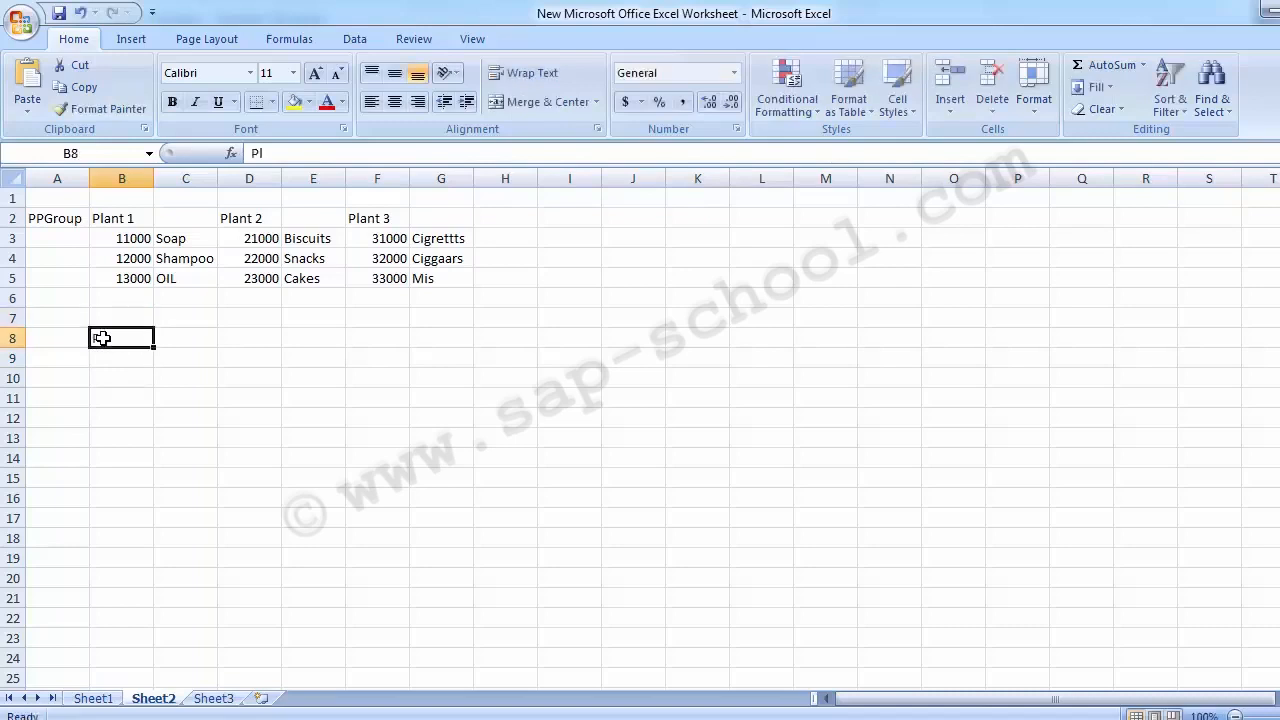
pyautogui.press('Delete')
pyautogui.press('Up')
pyautogui.press('Up')
pyautogui.press('Up')
pyautogui.press('Up')
pyautogui.press('Up')
pyautogui.press('Up')
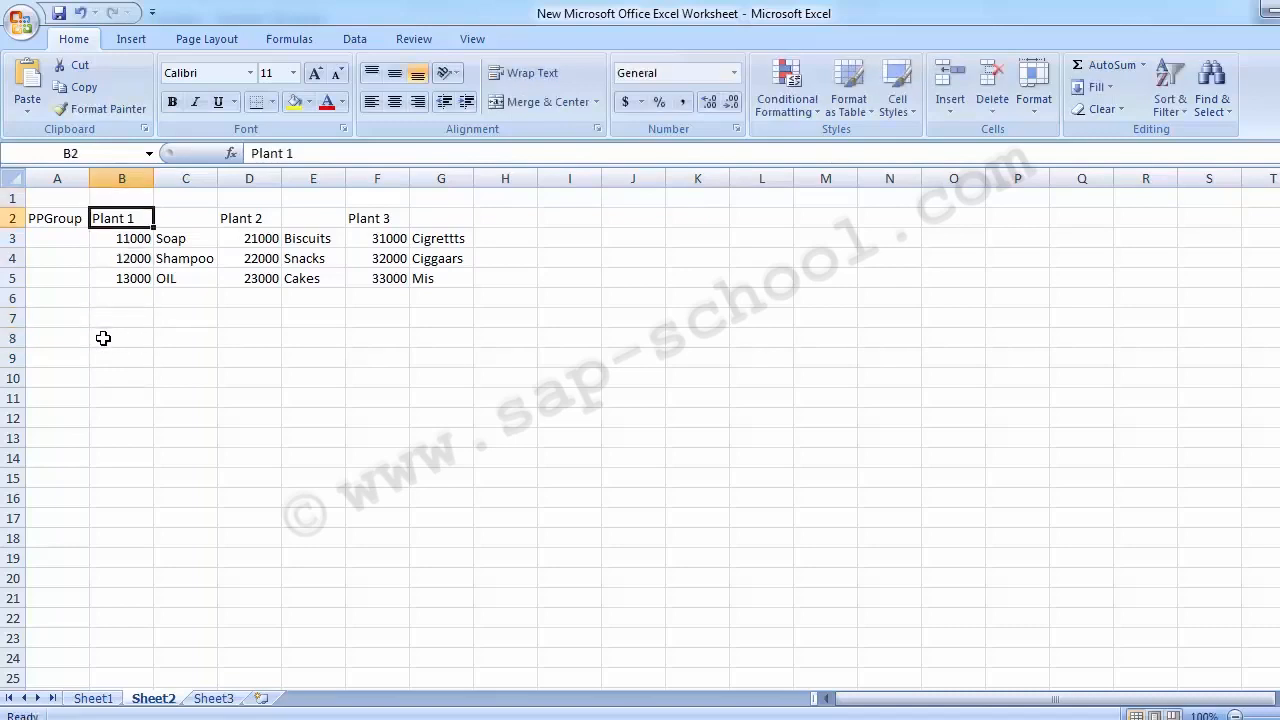
pyautogui.press('Down')
pyautogui.press('Down')
pyautogui.press('Down')
pyautogui.press('Down')
pyautogui.press('Down')
pyautogui.press('Down')
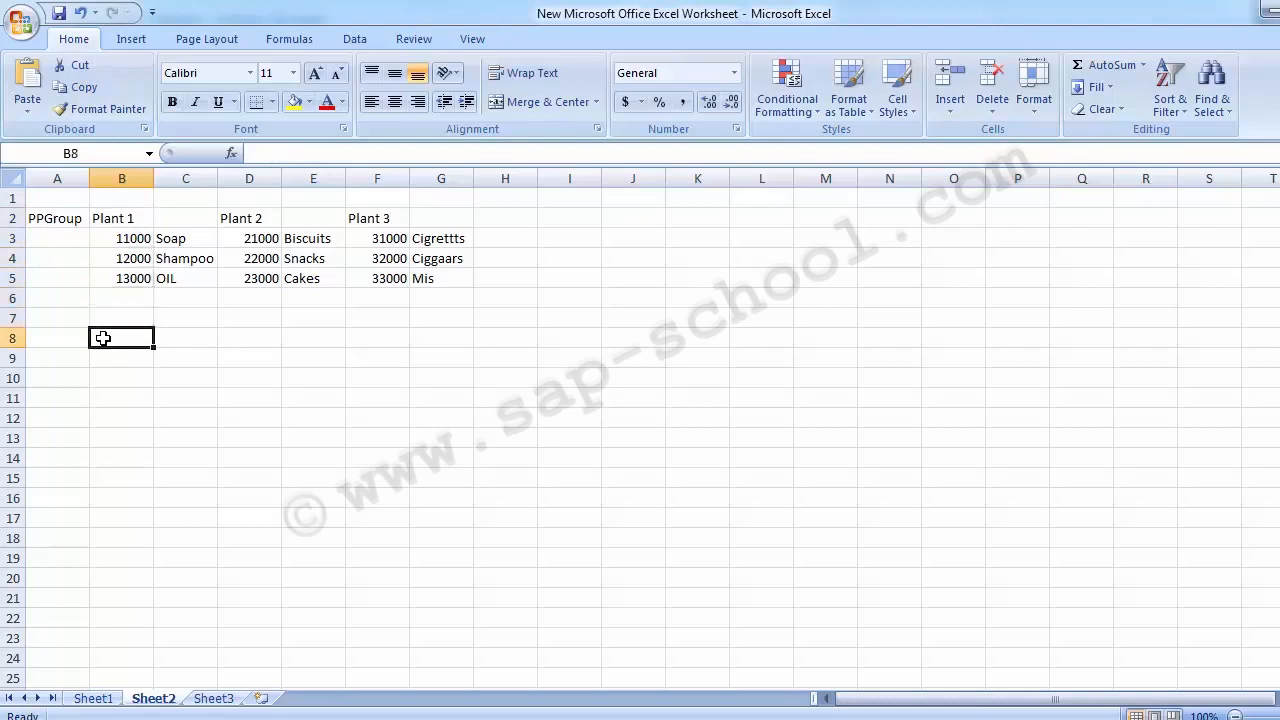
# - Try to enter the plant headings manually in row 8, starting with Plant 1 in cell B8
pyautogui.write('P')
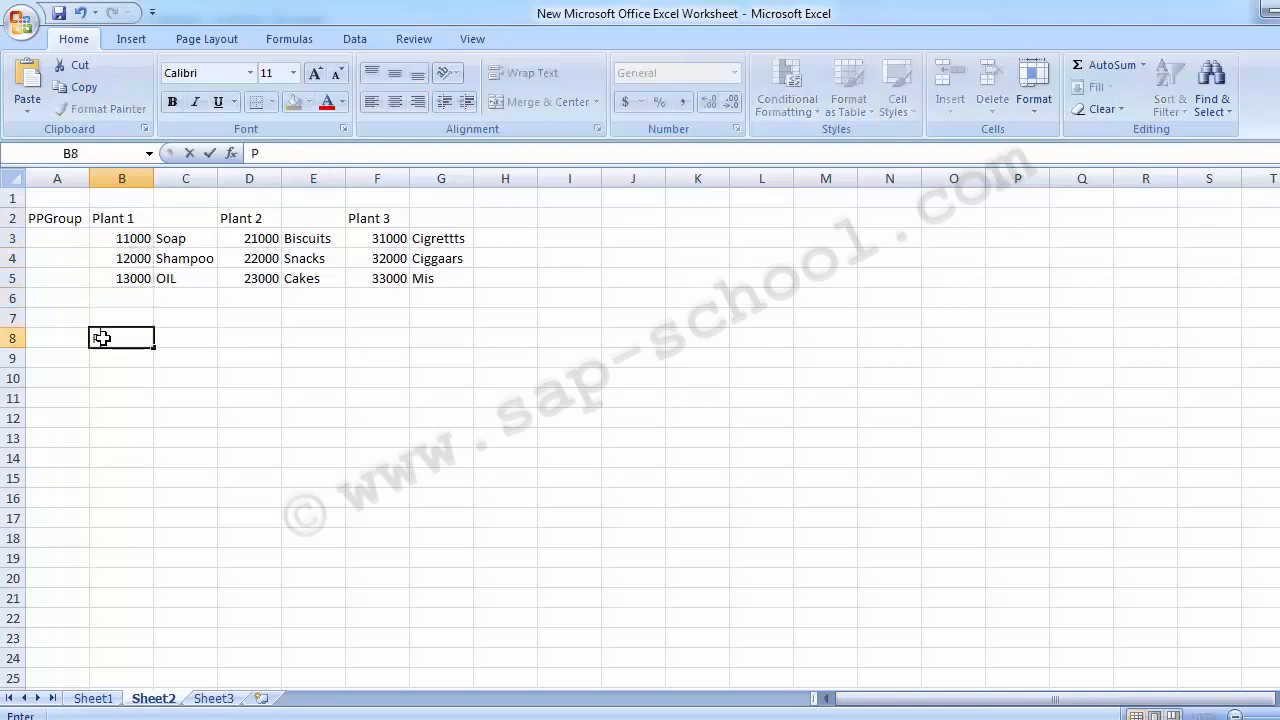
pyautogui.write('lant 1')
pyautogui.press('Tab')
pyautogui.press('Tab')
pyautogui.write('Pla')
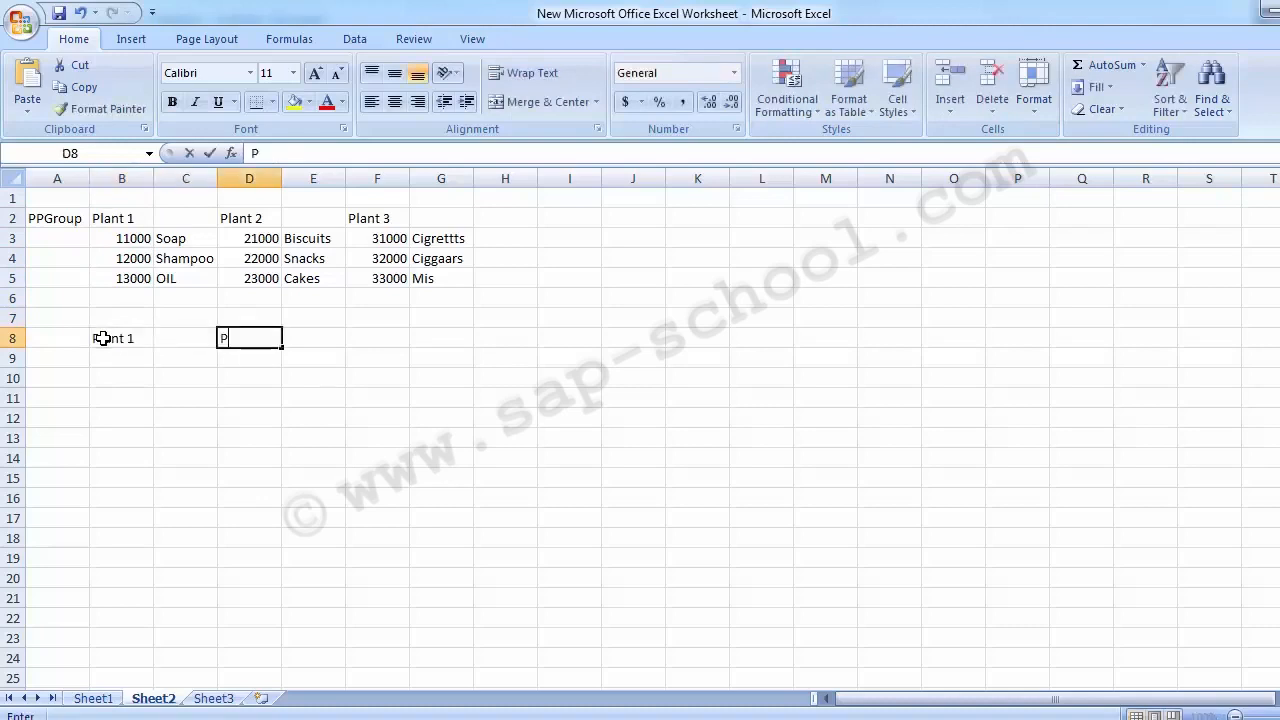
pyautogui.press('BackSpace')
pyautogui.press('BackSpace')
pyautogui.press('BackSpace')
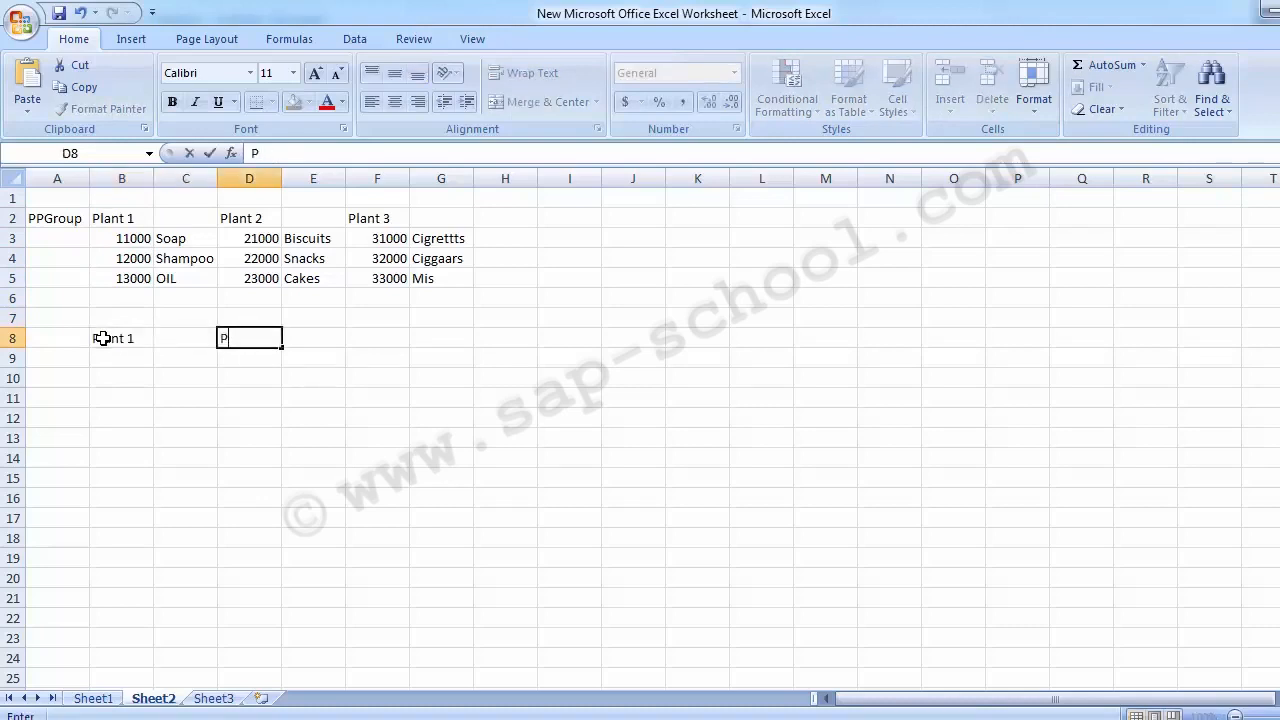
pyautogui.press('Up')
pyautogui.press('Up')
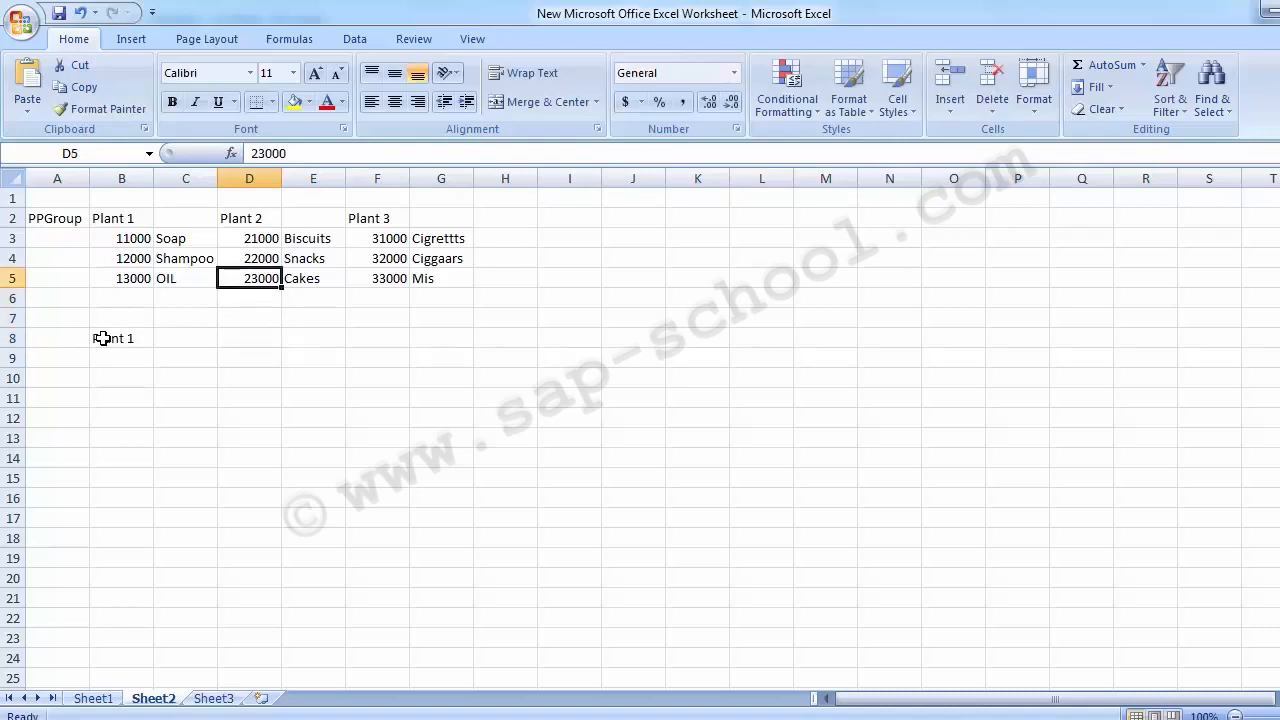
# - Copy the plant headings Plant 1 to Plant 3 from B2:F2 into row 8, starting at cell B8
pyautogui.press('Up')
pyautogui.press('Up')
pyautogui.press('Up')
pyautogui.press('Left')
pyautogui.press('Left')
pyautogui.hotkey('shift', 'Right')
pyautogui.hotkey('shift', 'Right')
pyautogui.hotkey('shift', 'Right')
pyautogui.hotkey('shift', 'Right')
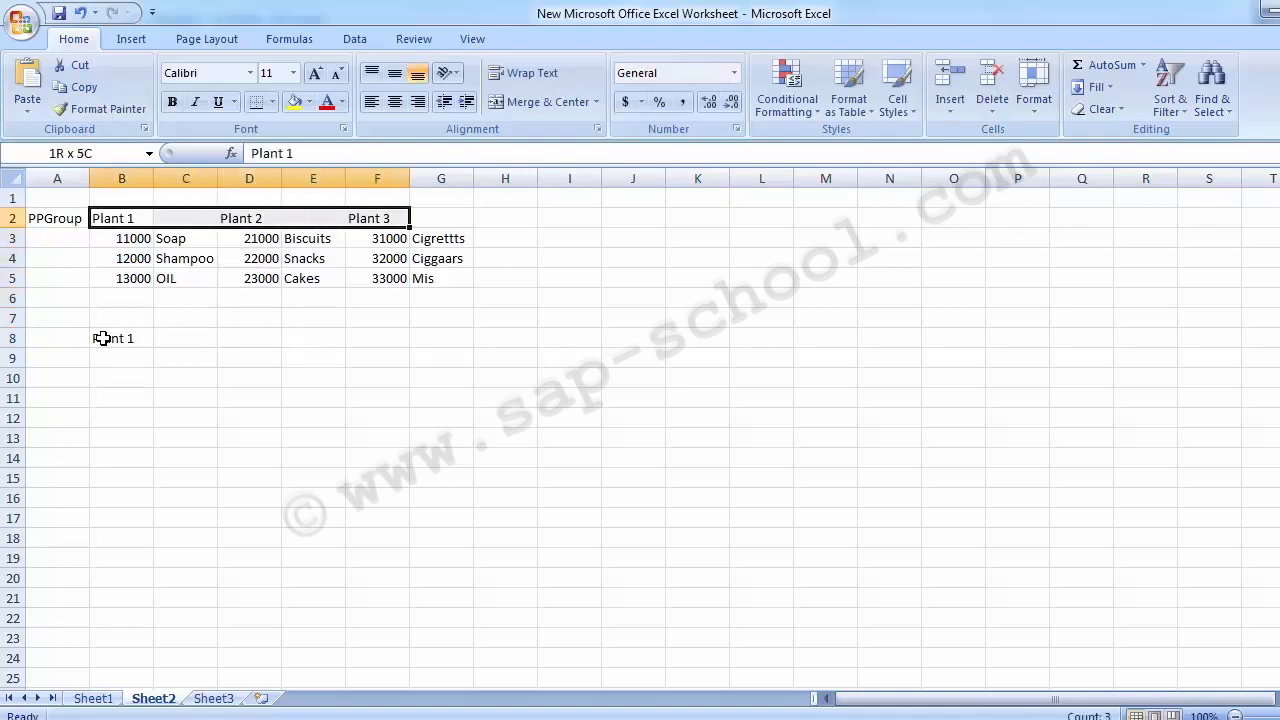
pyautogui.hotkey('ctrl', 'c')
pyautogui.press('Down')
pyautogui.press('Down')
pyautogui.press('Down')
pyautogui.press('Down')
pyautogui.press('Down')
pyautogui.press('Down')
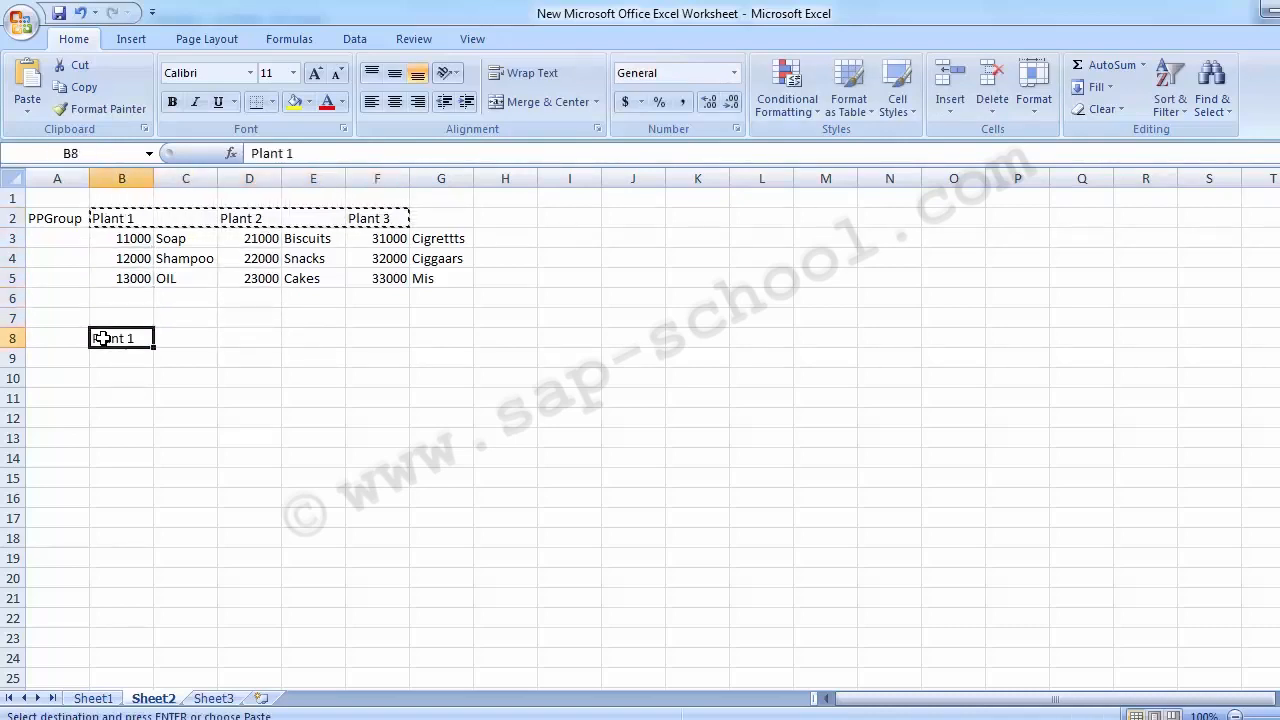
pyautogui.press('Return')
# - Enter Product A as the row label in cell A9, below the copied plant headings
pyautogui.press('Left')
pyautogui.press('Down')
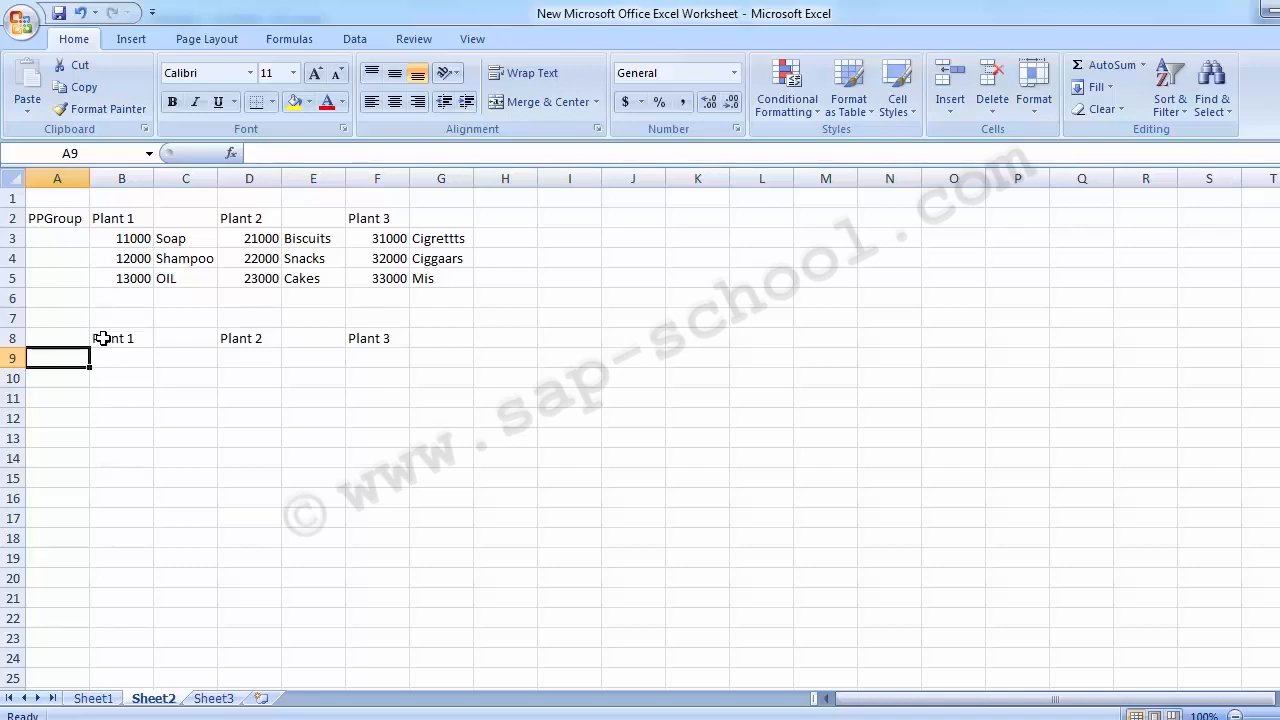
pyautogui.write('Product')
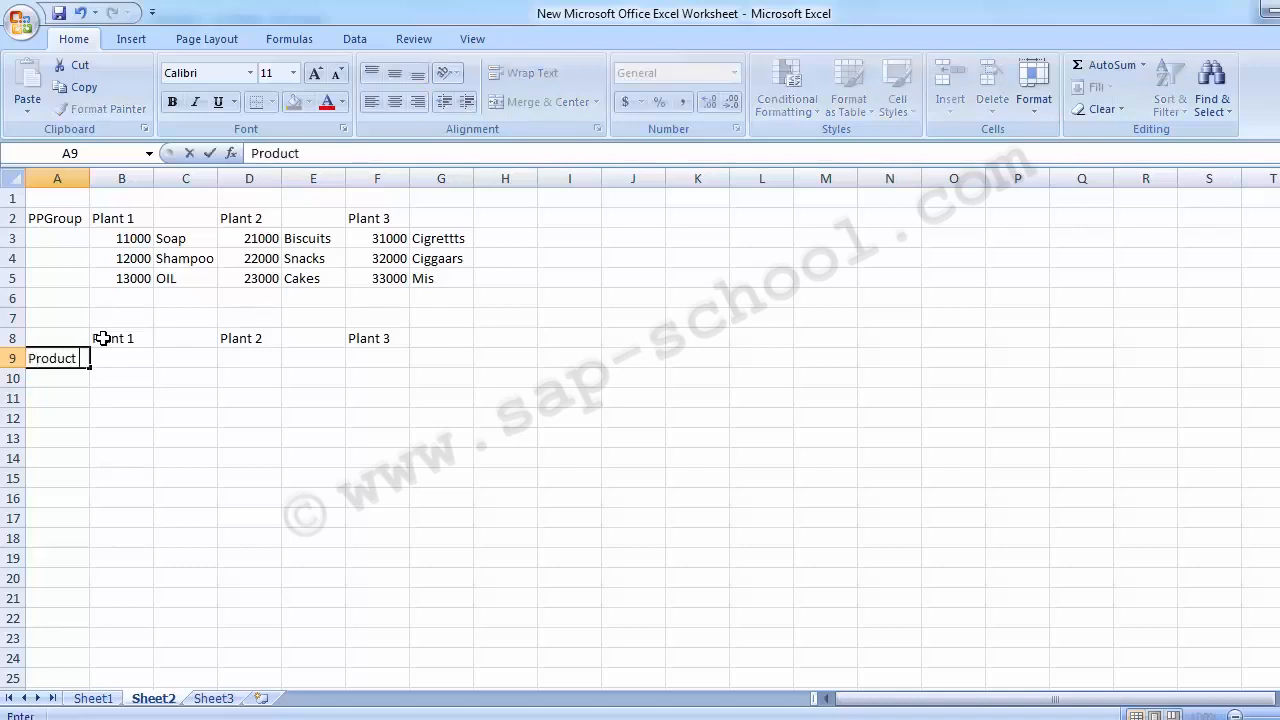
pyautogui.write(' A')
pyautogui.press('Return')
# - Copy the Product A label from cell A9 into cells A10 to A12
pyautogui.press('Up')
pyautogui.hotkey('ctrl', 'c')
pyautogui.press('Down')
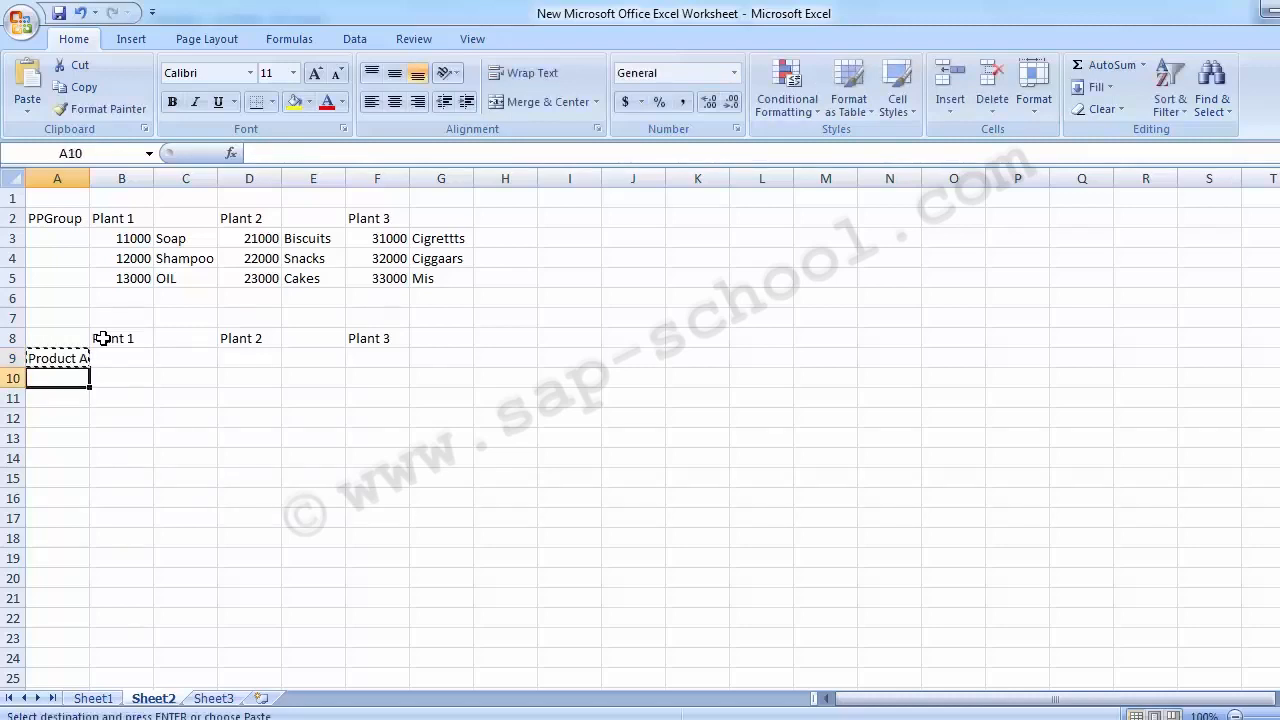
pyautogui.hotkey('shift', 'Down')
pyautogui.hotkey('shift', 'Down')
pyautogui.press('Return')
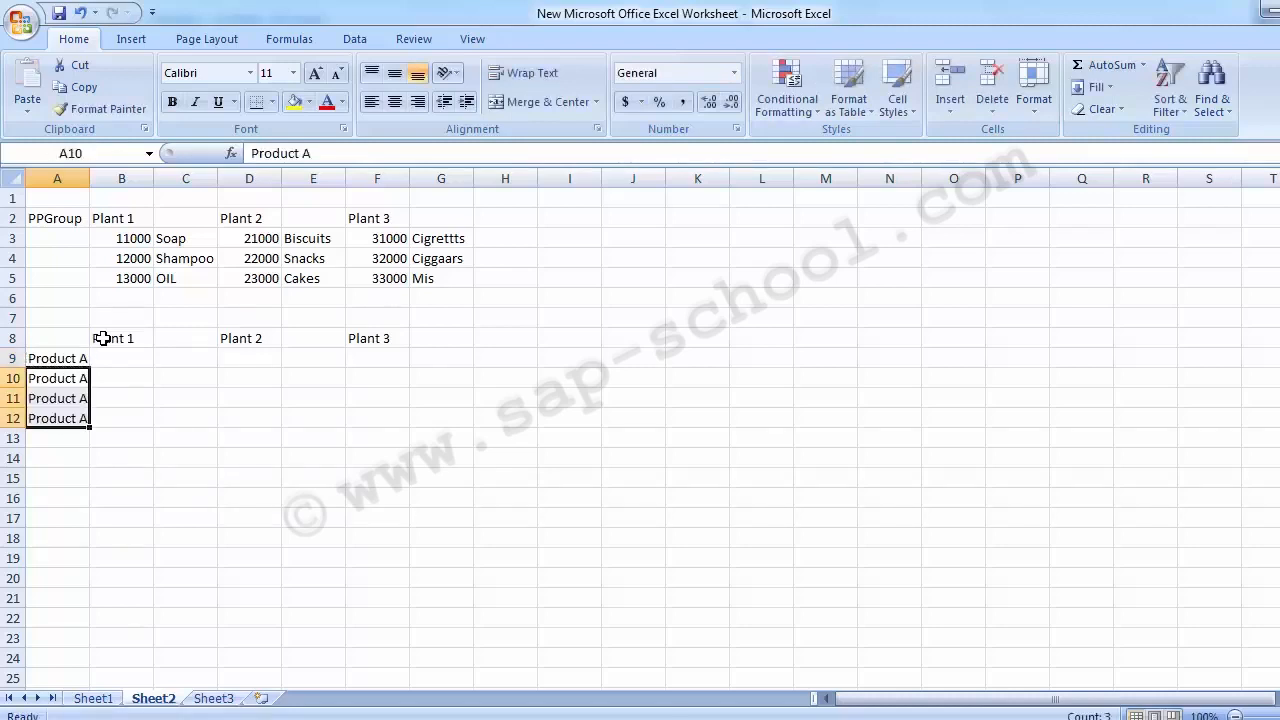
# - Change the labels in cells A10 and A11 to Product B and Product C, and clear the extra label in A12
pyautogui.press('F2')
pyautogui.press('BackSpace')
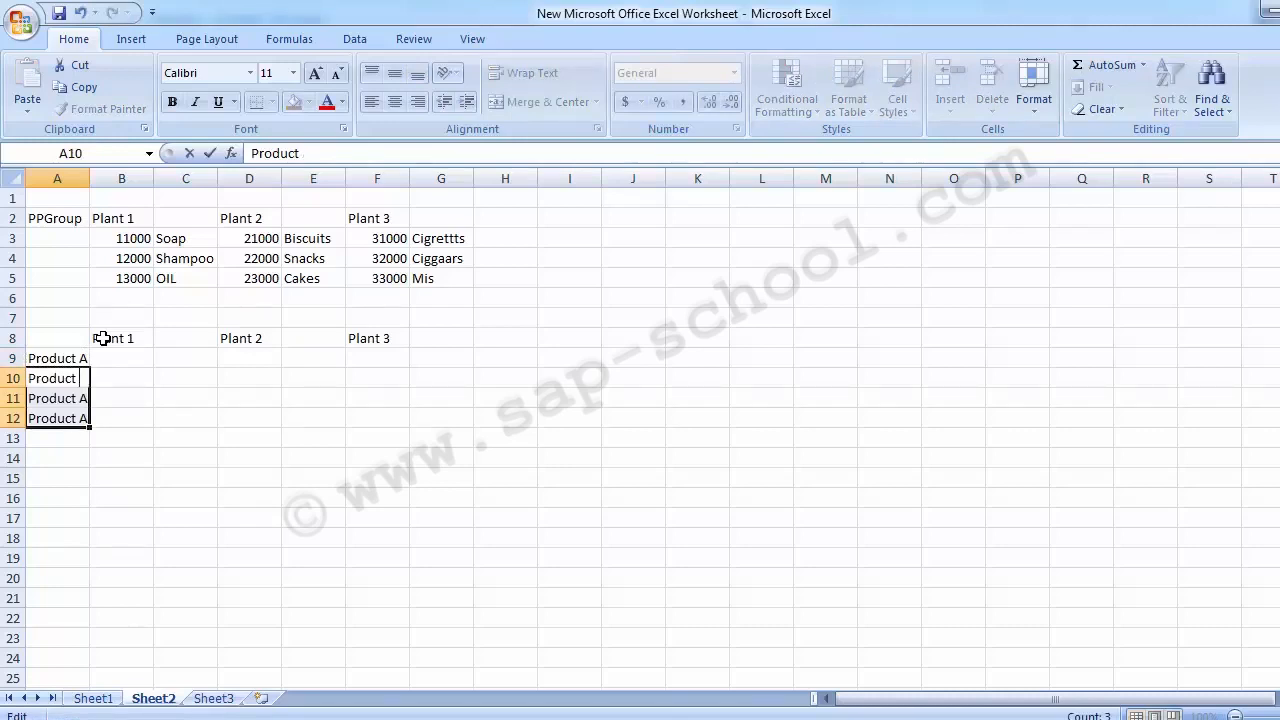
pyautogui.write('B')
pyautogui.press('Return')
pyautogui.press('F2')
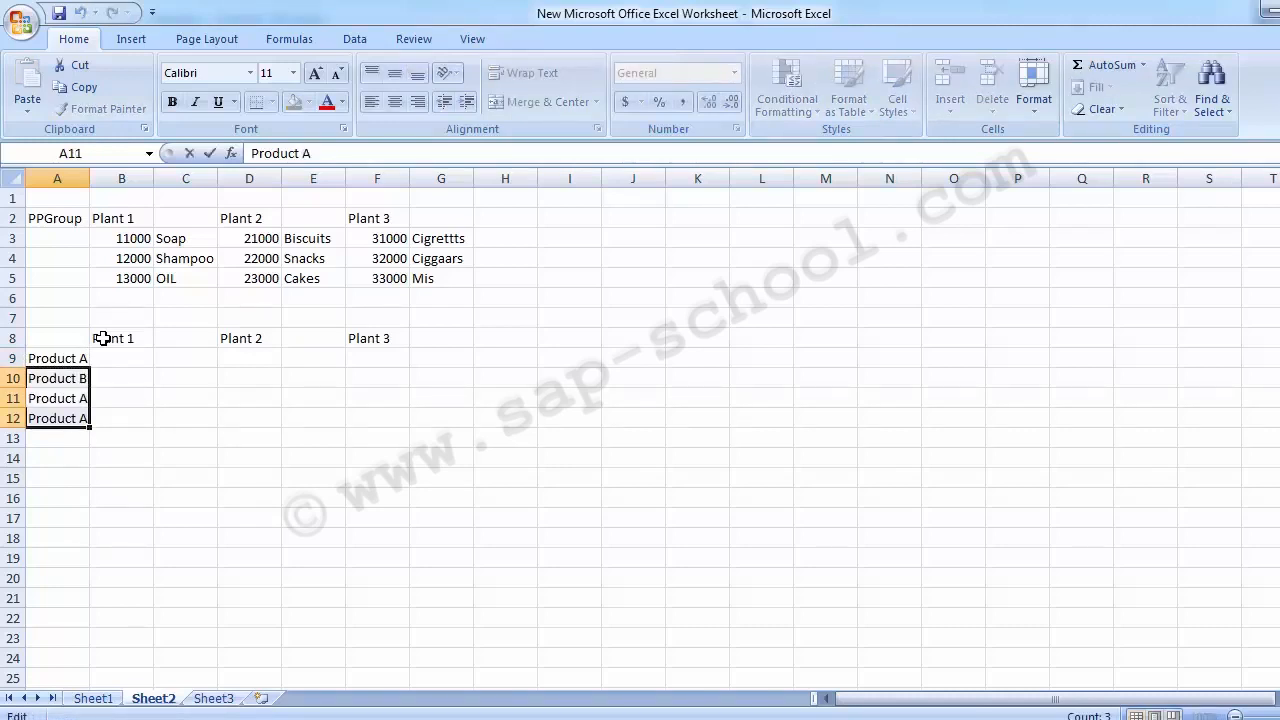
pyautogui.press('BackSpace')
pyautogui.write('C')
pyautogui.press('Return')
pyautogui.press('Down')
pyautogui.press('Up')
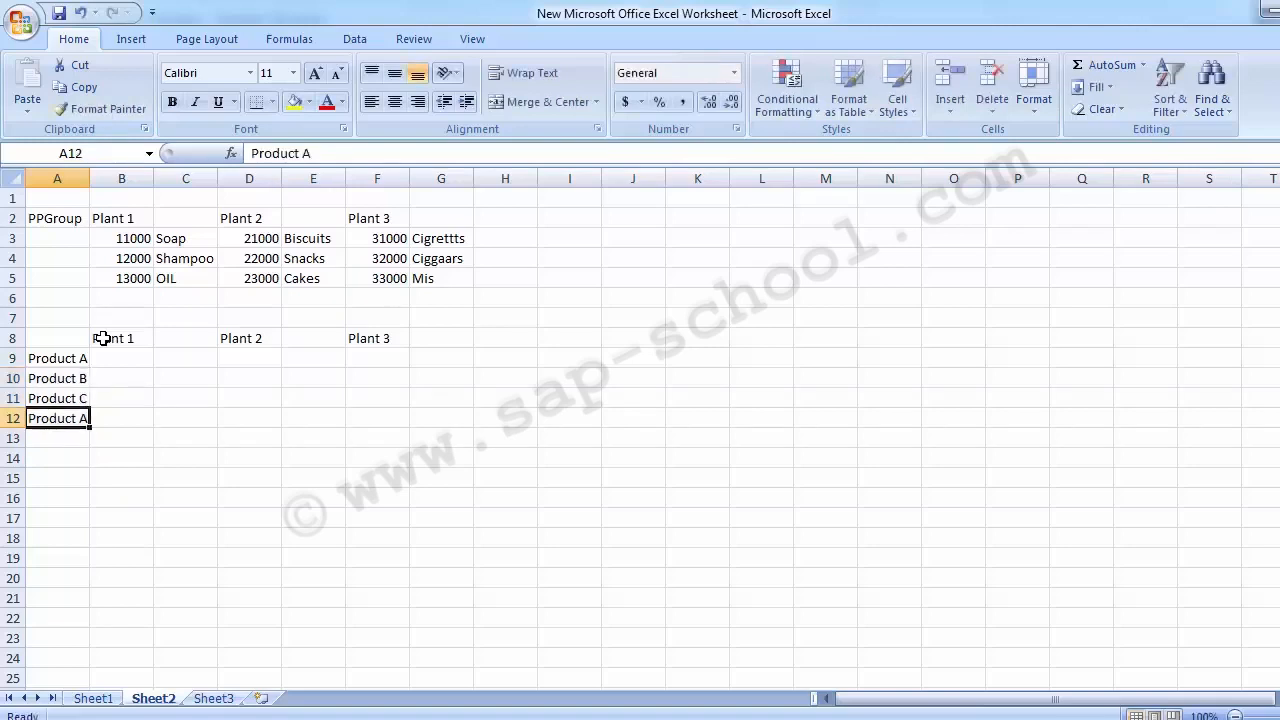
pyautogui.press('Delete')
pyautogui.press('Right')
pyautogui.press('Up')
pyautogui.press('Up')
pyautogui.press('Up')
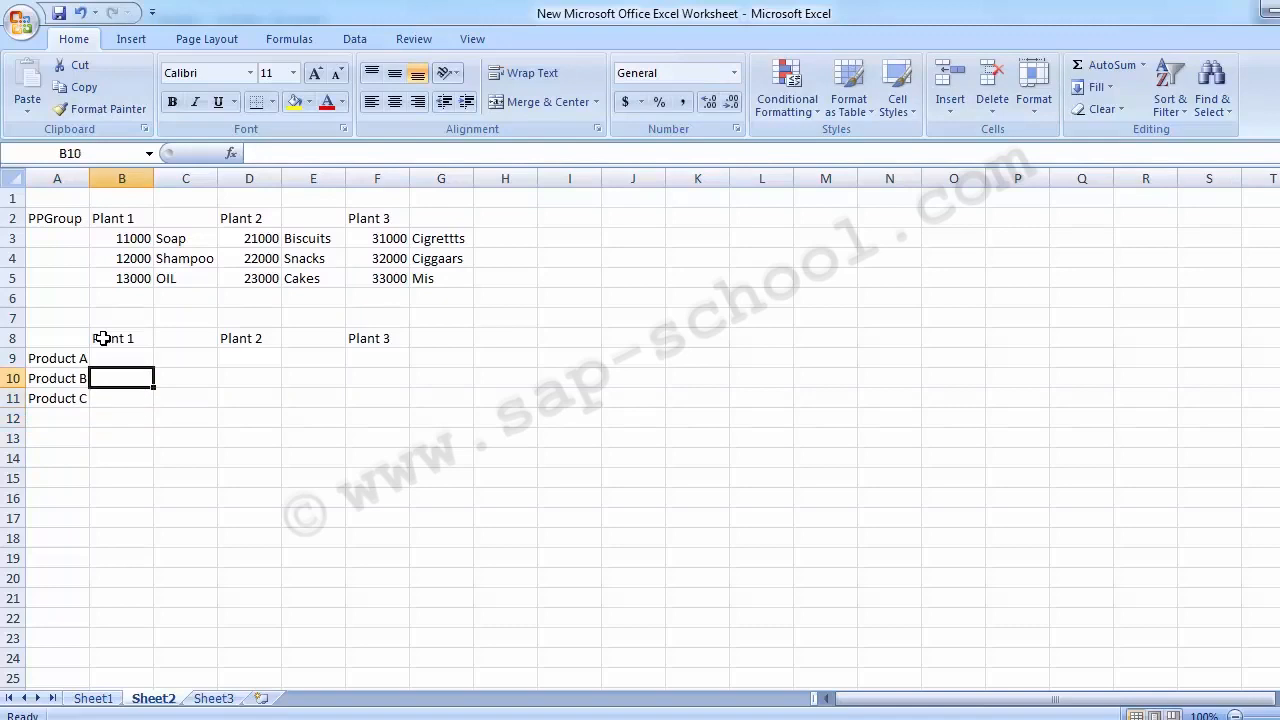
pyautogui.click(62, 357)
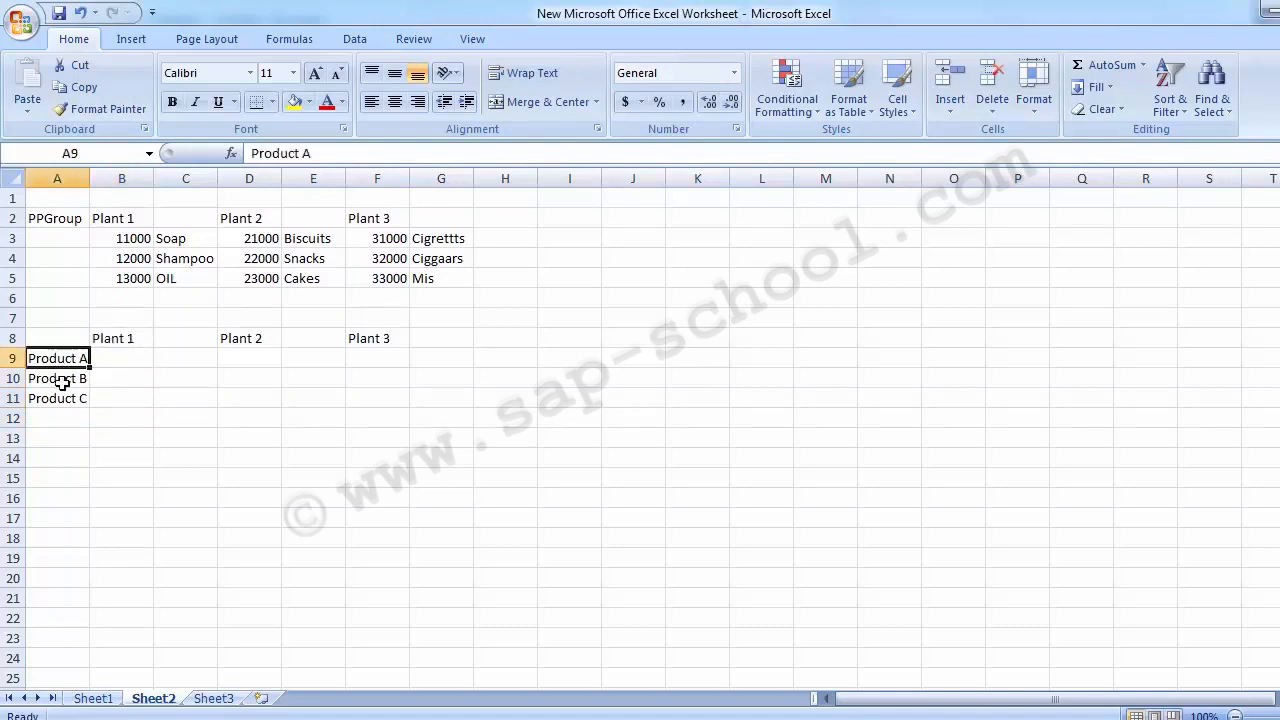
pyautogui.click(60, 403)
pyautogui.click(58, 380)
pyautogui.click(55, 360)
pyautogui.click(118, 344)
pyautogui.click(119, 357)
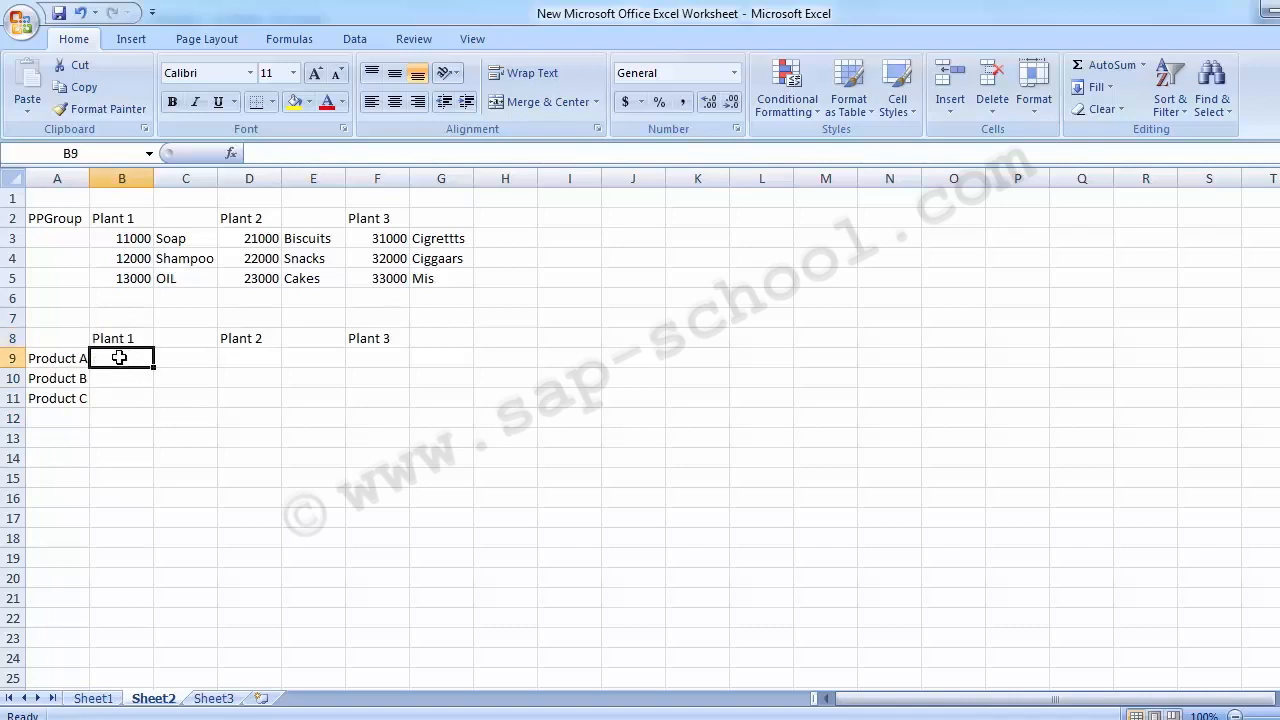
# - Clear the three product labels from cells A9 to A11
pyautogui.moveTo(75, 362); pyautogui.dragTo(63, 404)
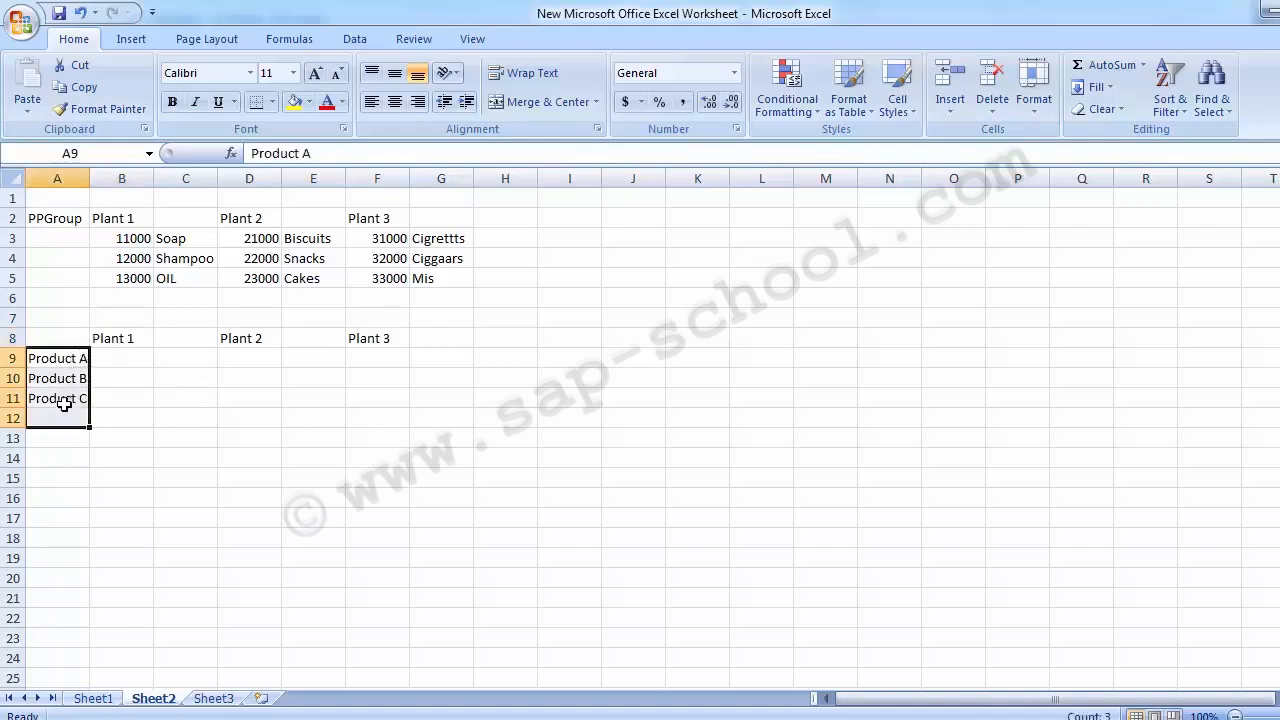
pyautogui.moveTo(68, 356); pyautogui.dragTo(61, 398)
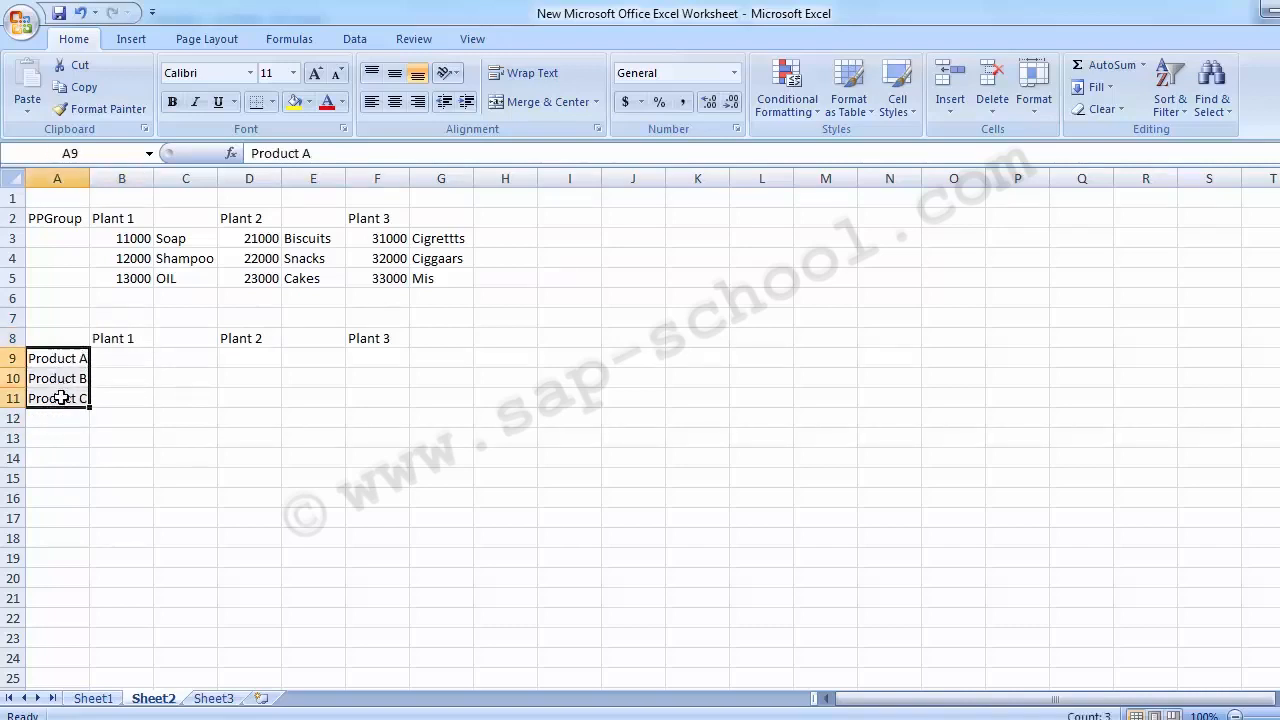
pyautogui.press('Delete')
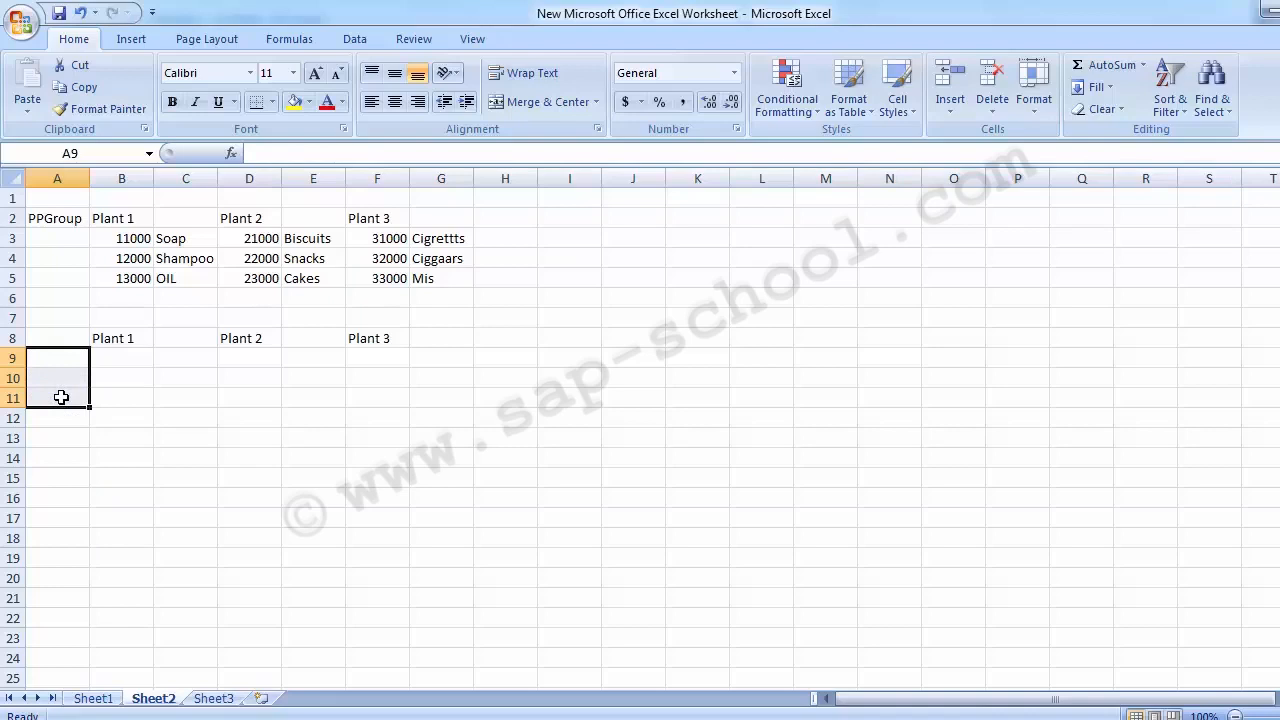
# - Enter the department labels Prodction and HR in cells A9 and A10
pyautogui.write('Pr')
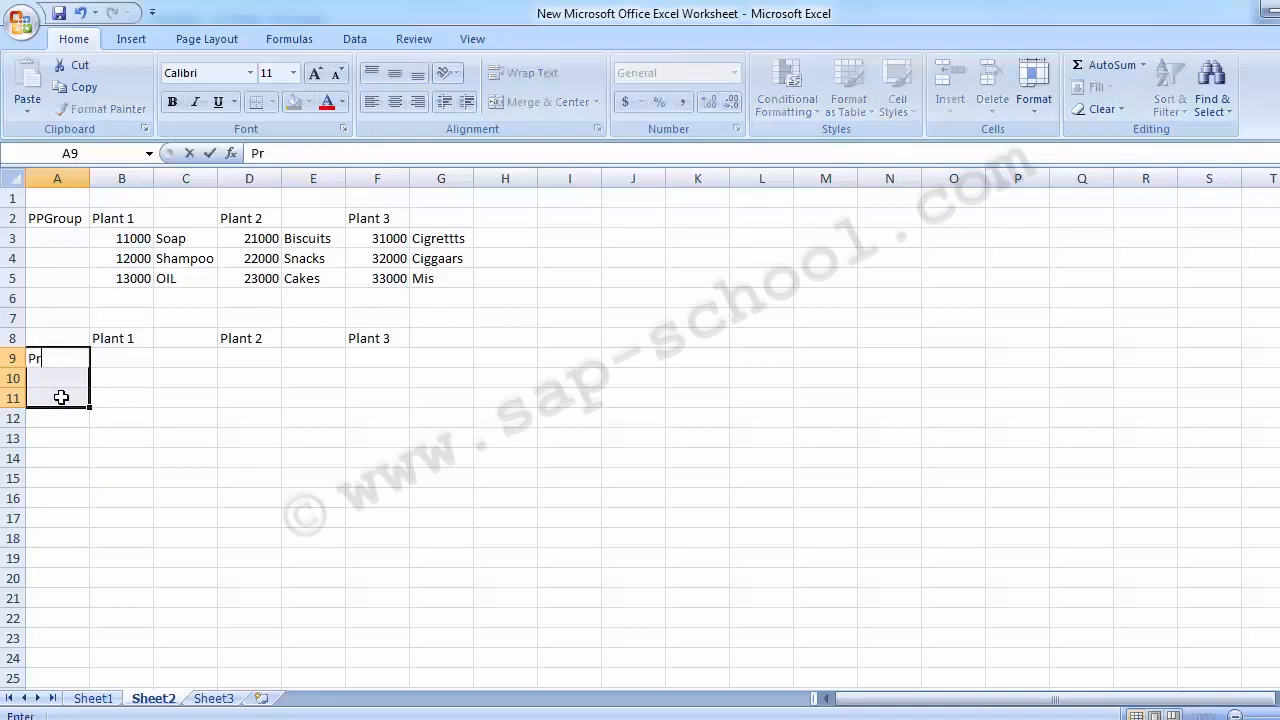
pyautogui.write('odction')
pyautogui.press('Return')
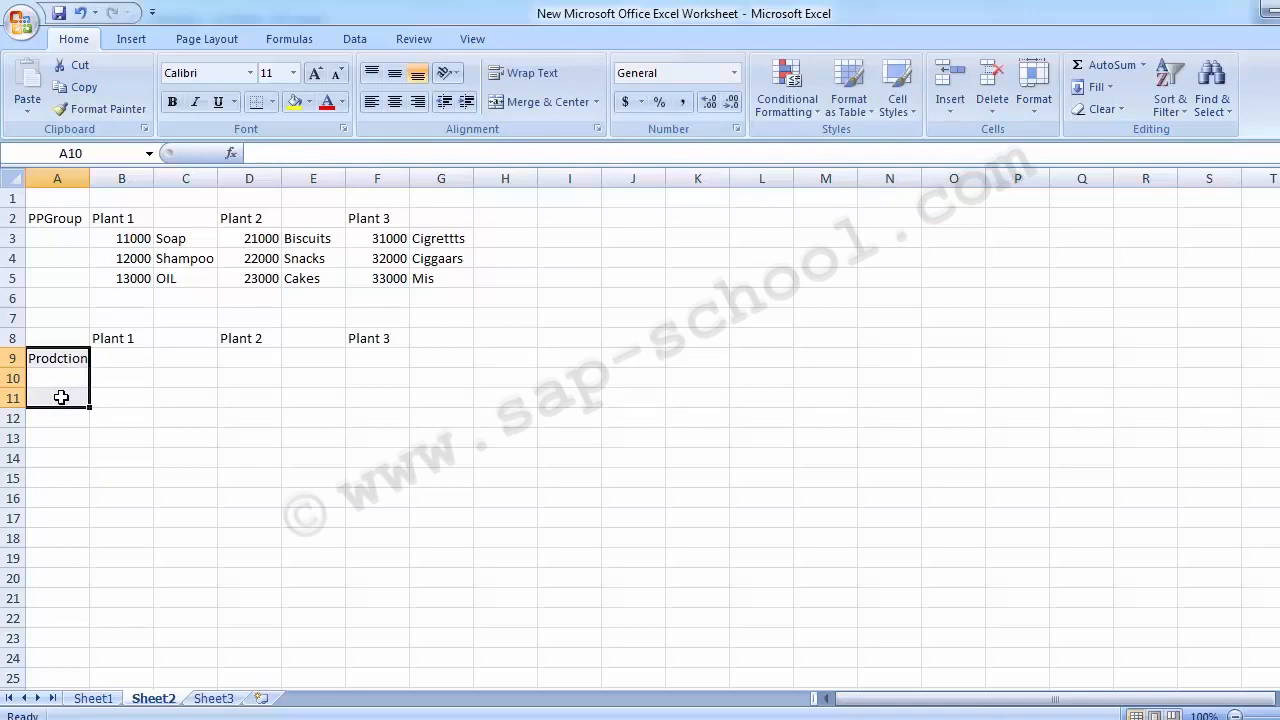
pyautogui.press('Down')
pyautogui.press('Right')
pyautogui.press('Left')
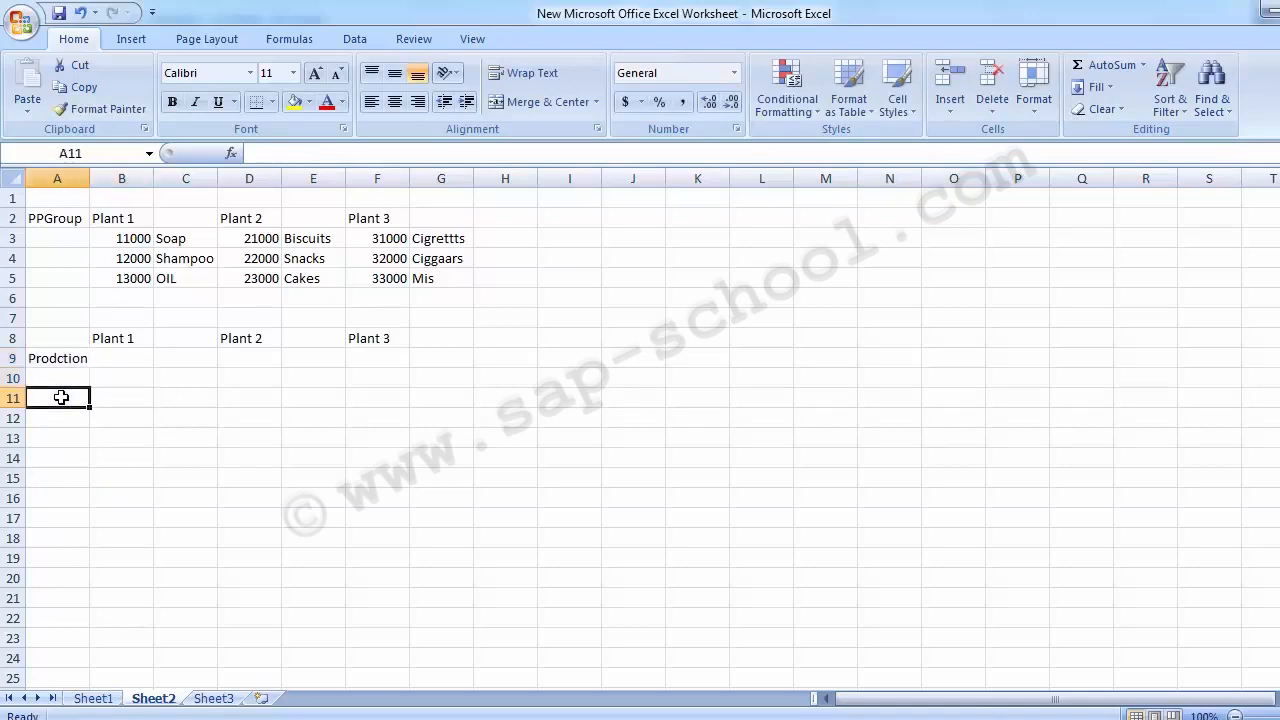
pyautogui.press('Up')
pyautogui.write('HR')
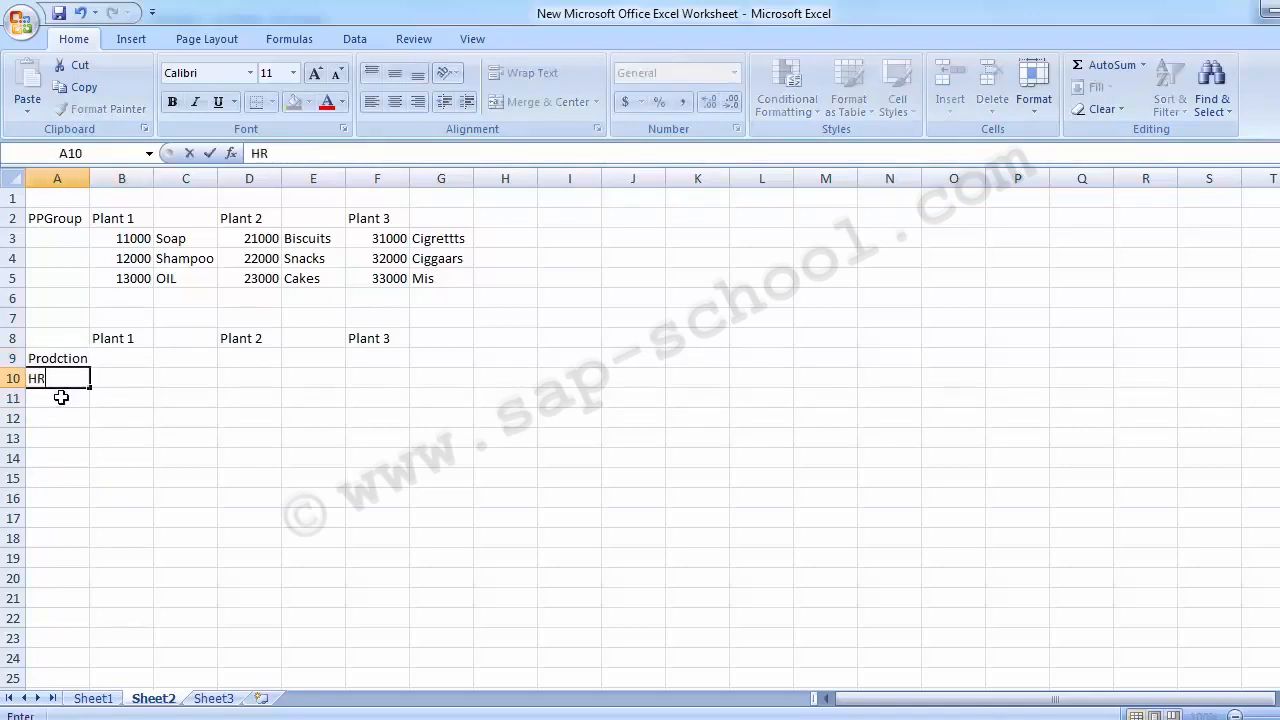
pyautogui.press('Return')
# - Enter the department labels Selling & Dist., Admin., Acconts and IT in cells A11 to A14
pyautogui.write('Sel')
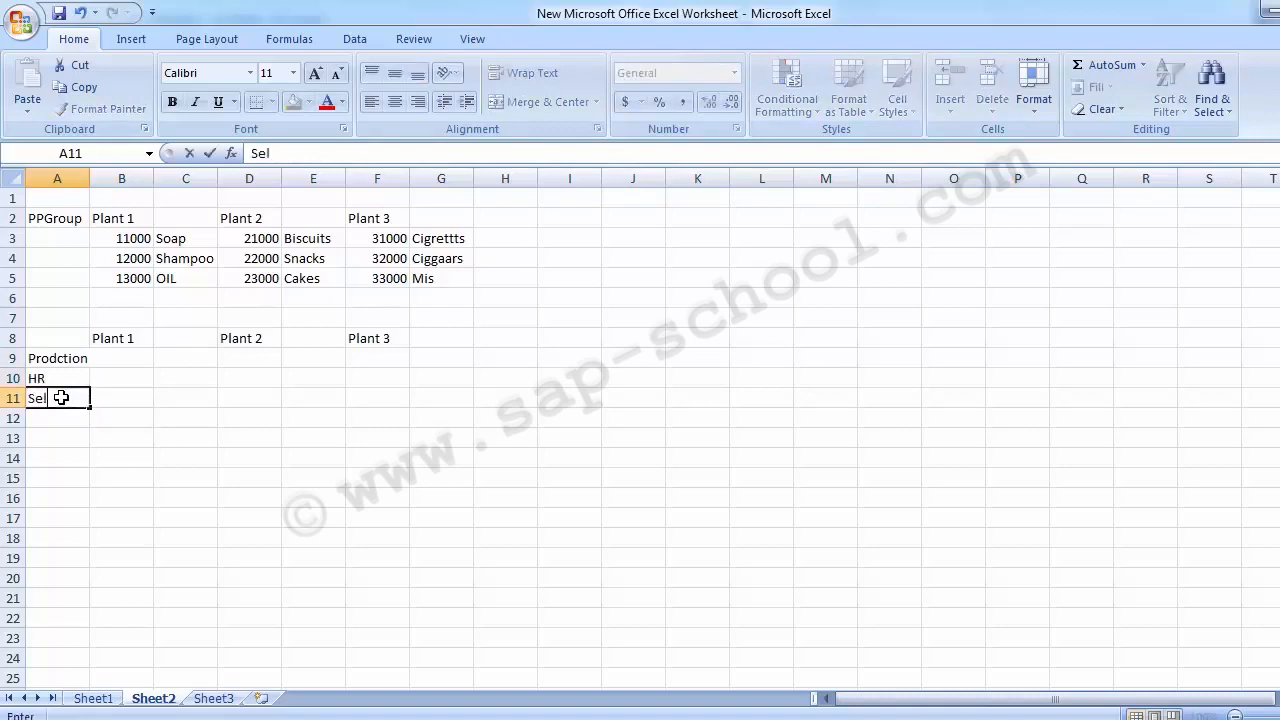
pyautogui.write('ling & Dist')
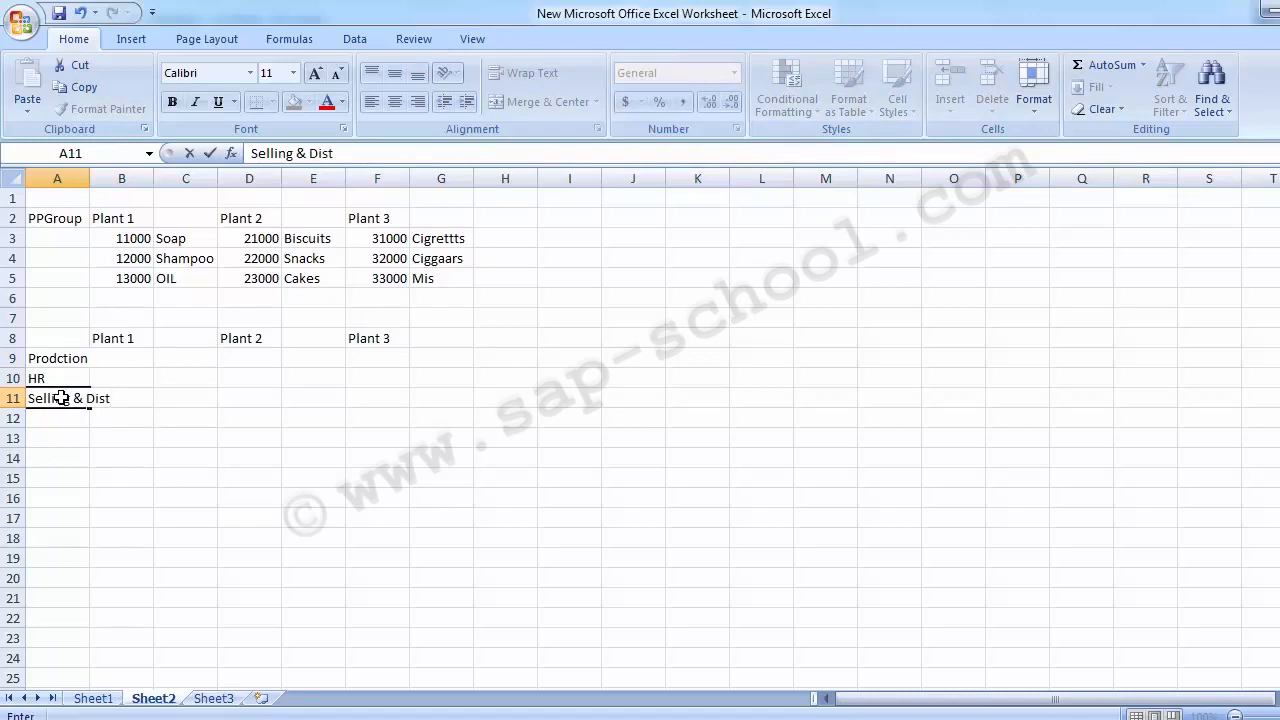
pyautogui.write('.')
pyautogui.press('Return')
pyautogui.write('Admin.')
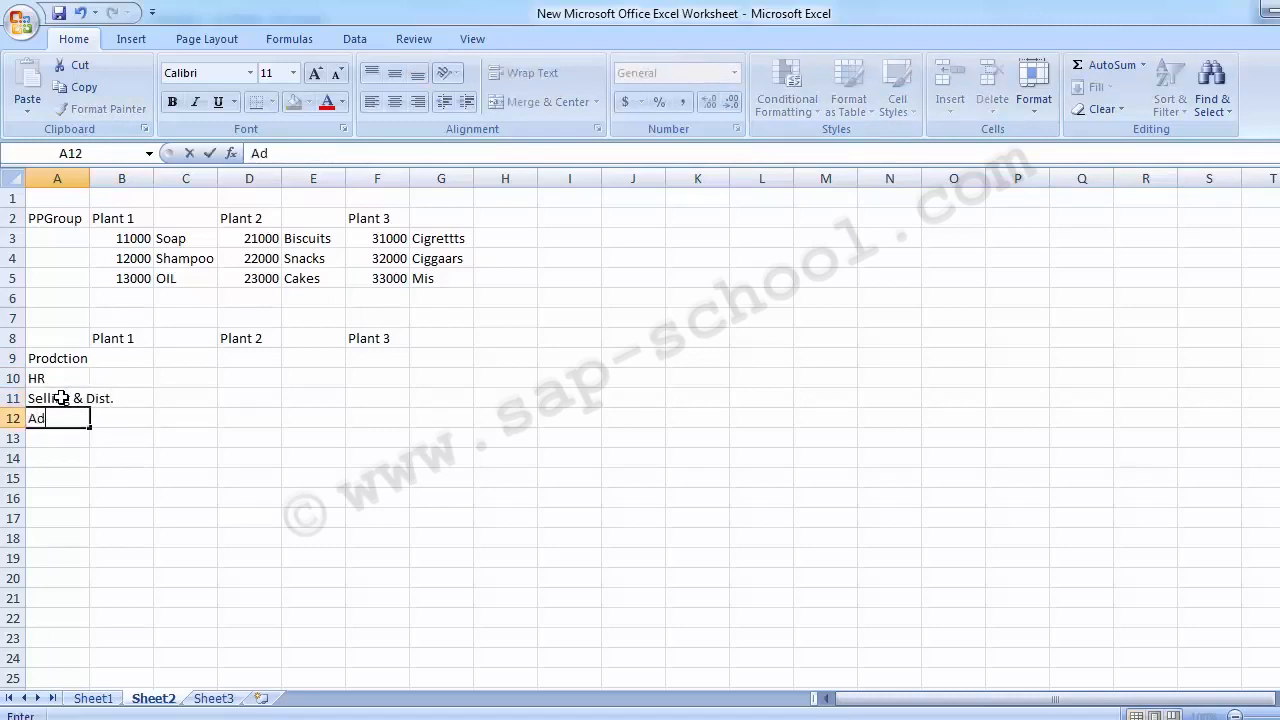
pyautogui.press('Return')
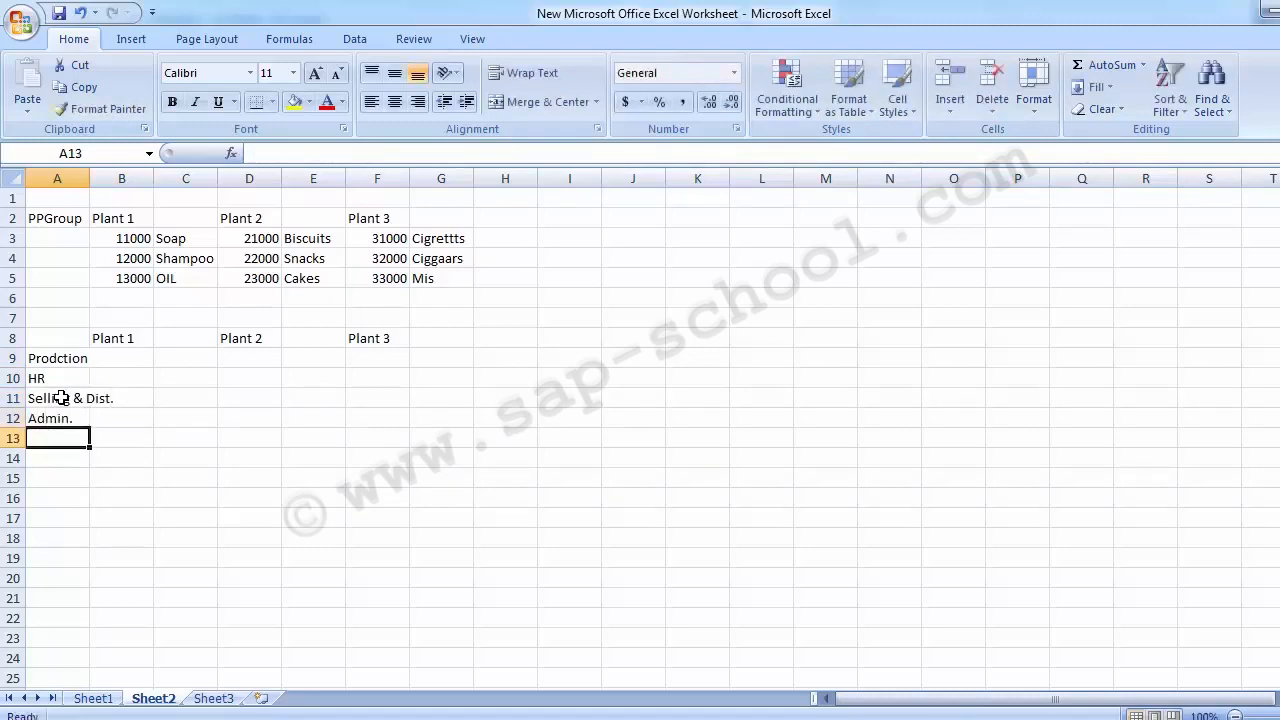
pyautogui.write('Acconts')
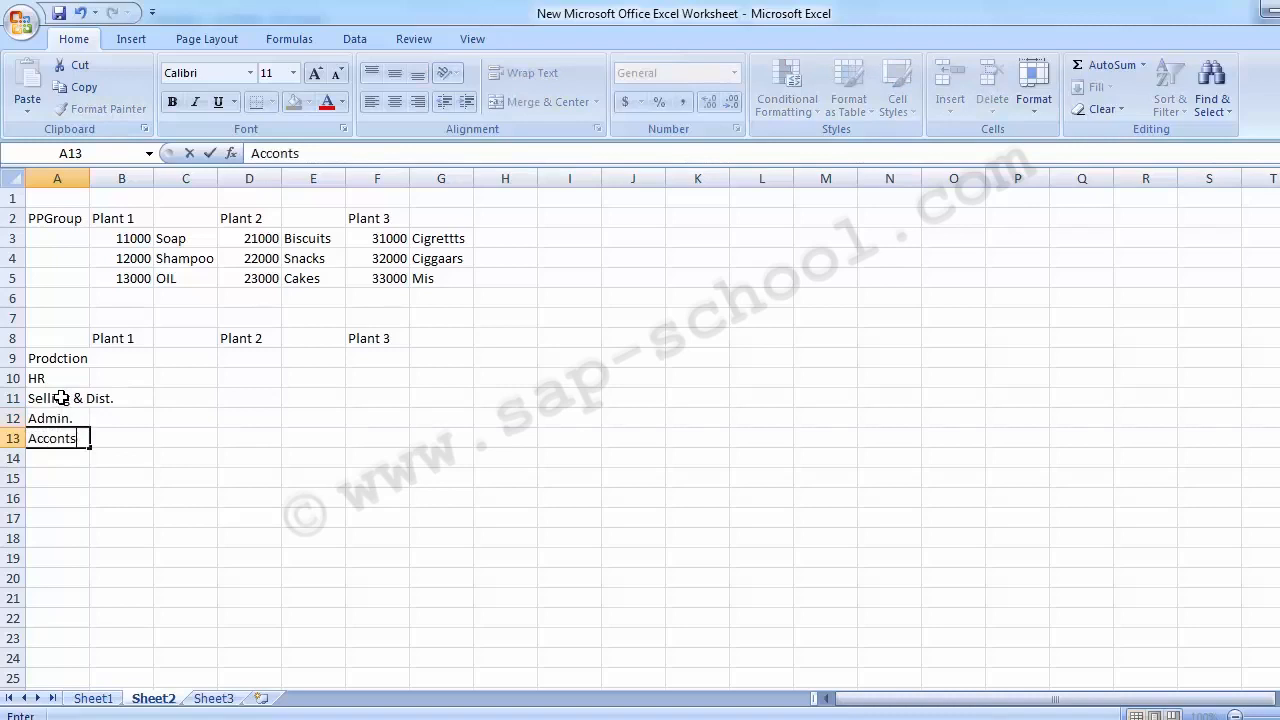
pyautogui.press('Return')
pyautogui.write('IT')
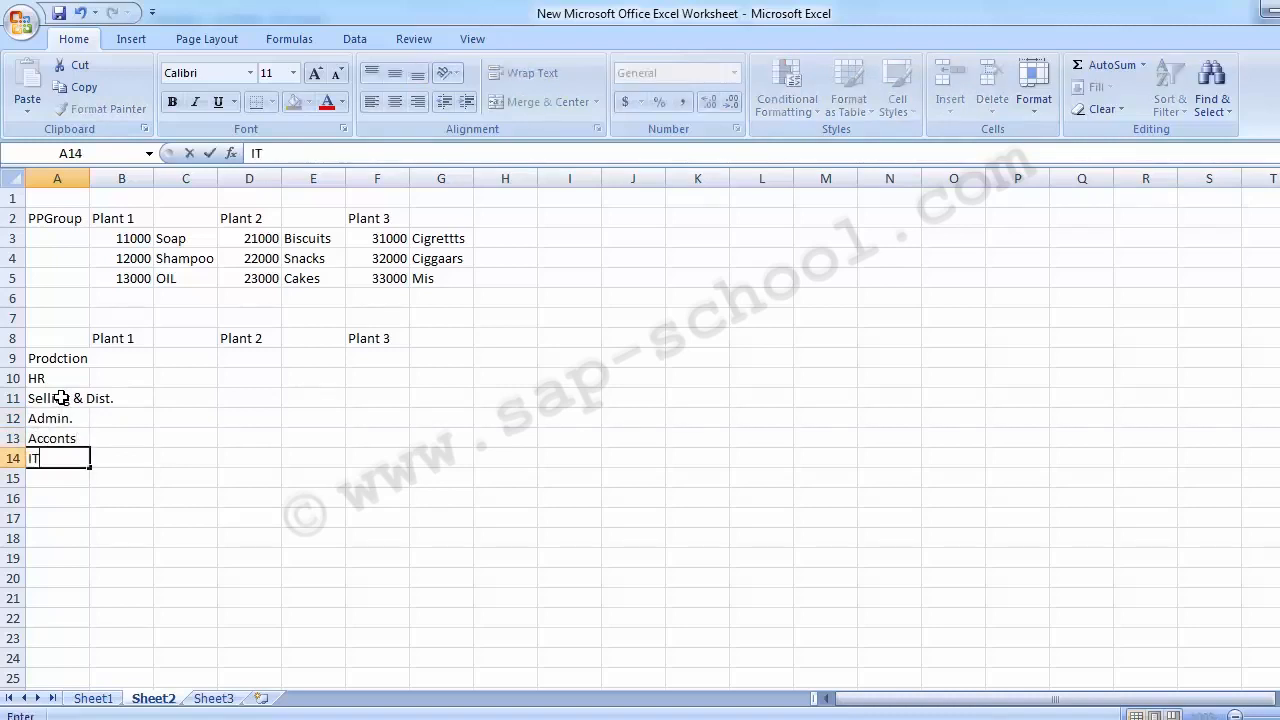
pyautogui.press('Tab')
# - Autofit the width of column A to the department labels
pyautogui.press('Up')
pyautogui.press('Up')
pyautogui.press('Up')
pyautogui.press('Up')
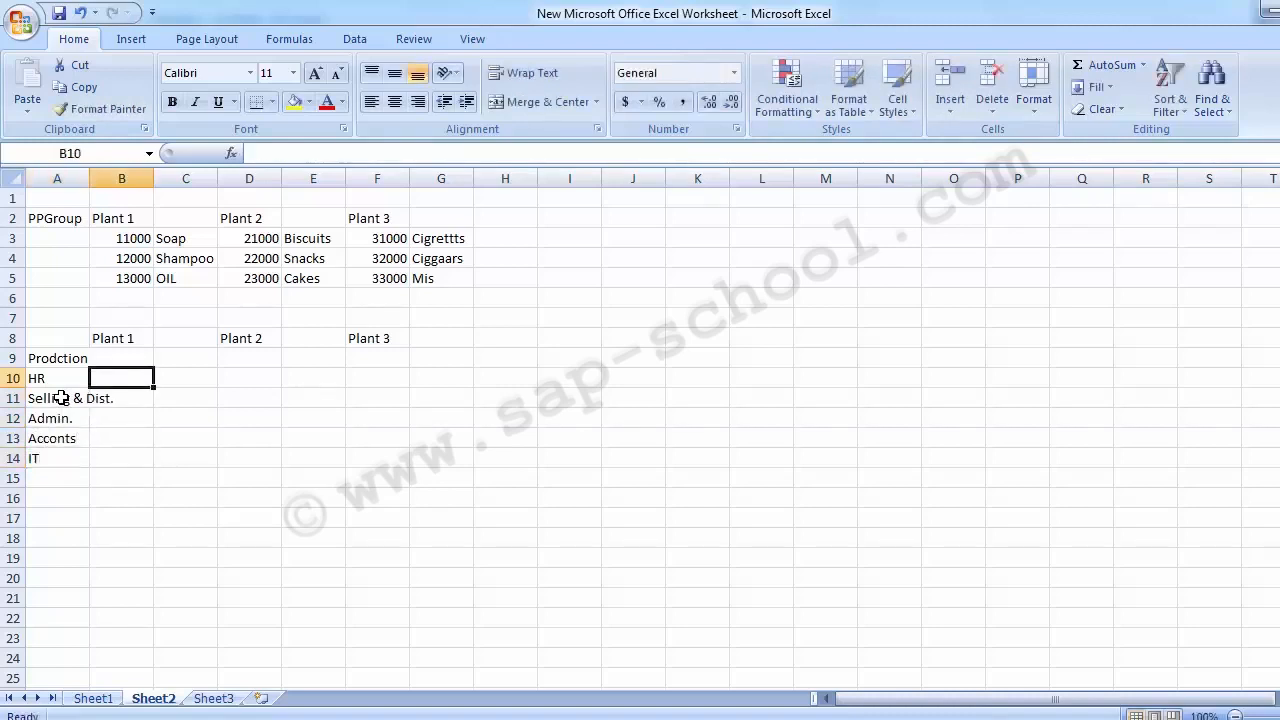
pyautogui.doubleClick(89, 178)
pyautogui.moveTo(85, 358); pyautogui.dragTo(68, 468)
pyautogui.click(151, 362)
pyautogui.click(252, 357)
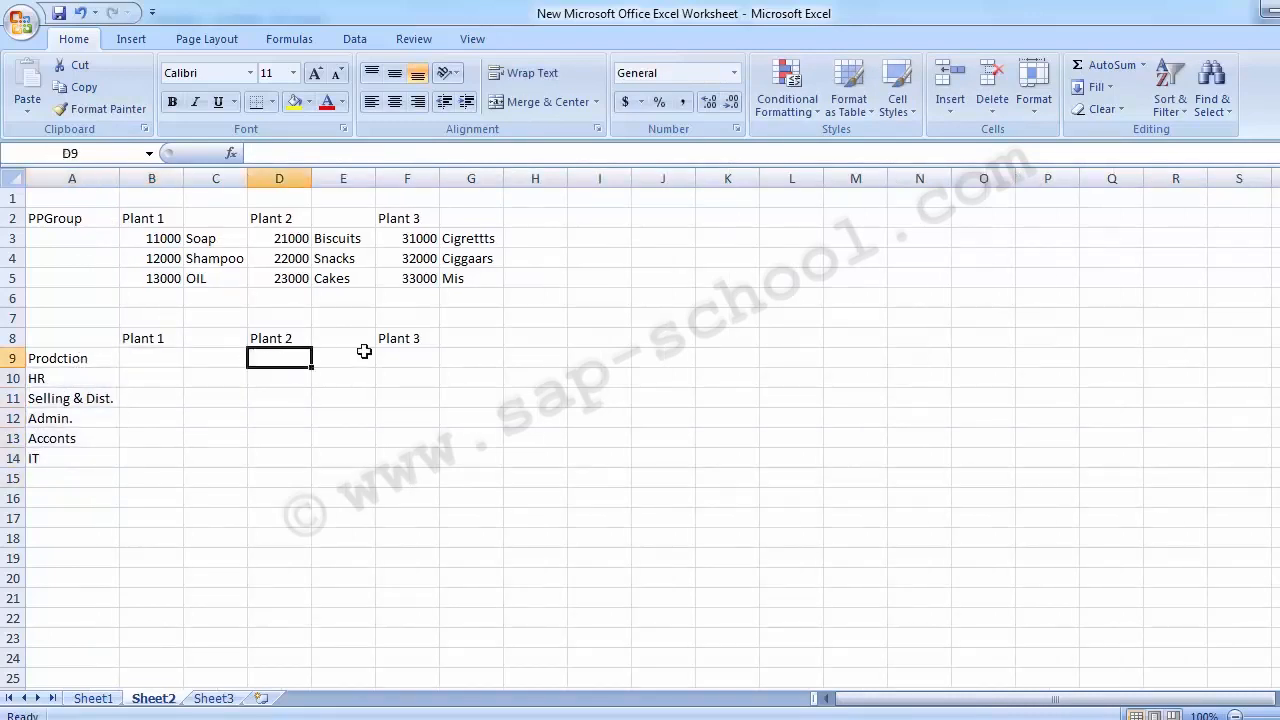
pyautogui.click(402, 357)
# - Enter 110000 as the Plant 1 cost center number for Prodction in cell B9
pyautogui.click(155, 360)
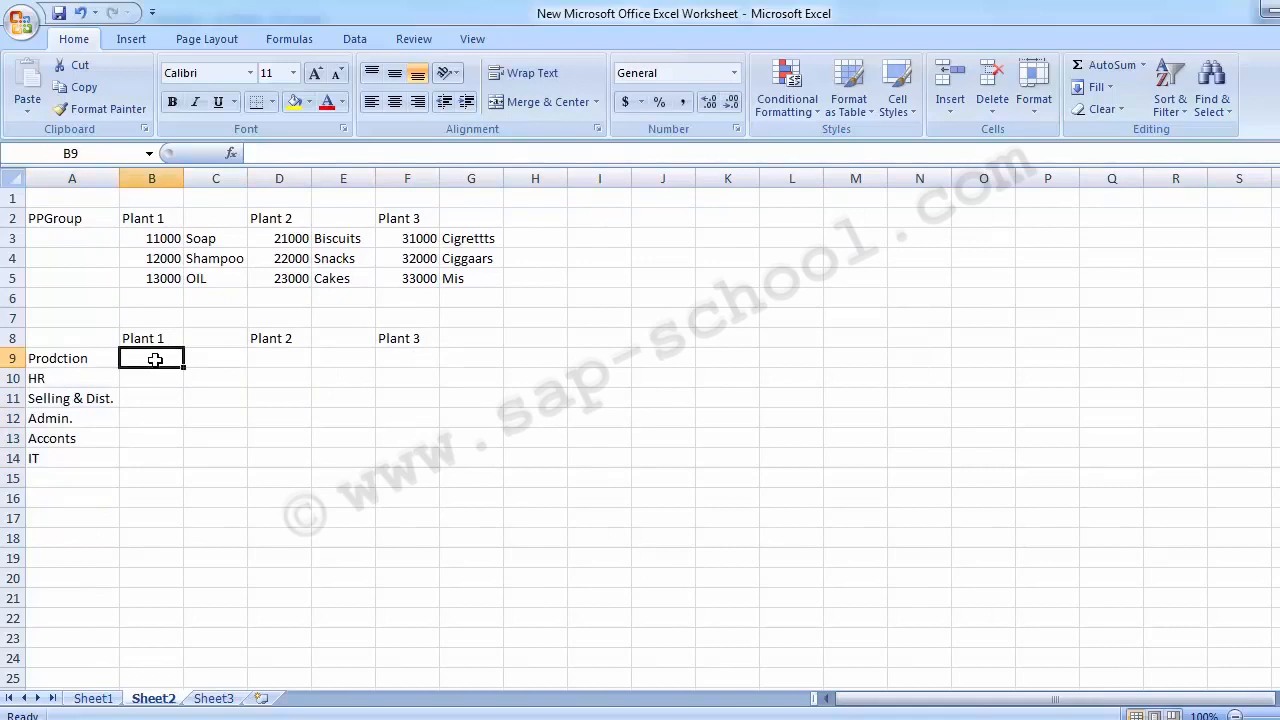
pyautogui.write('1')
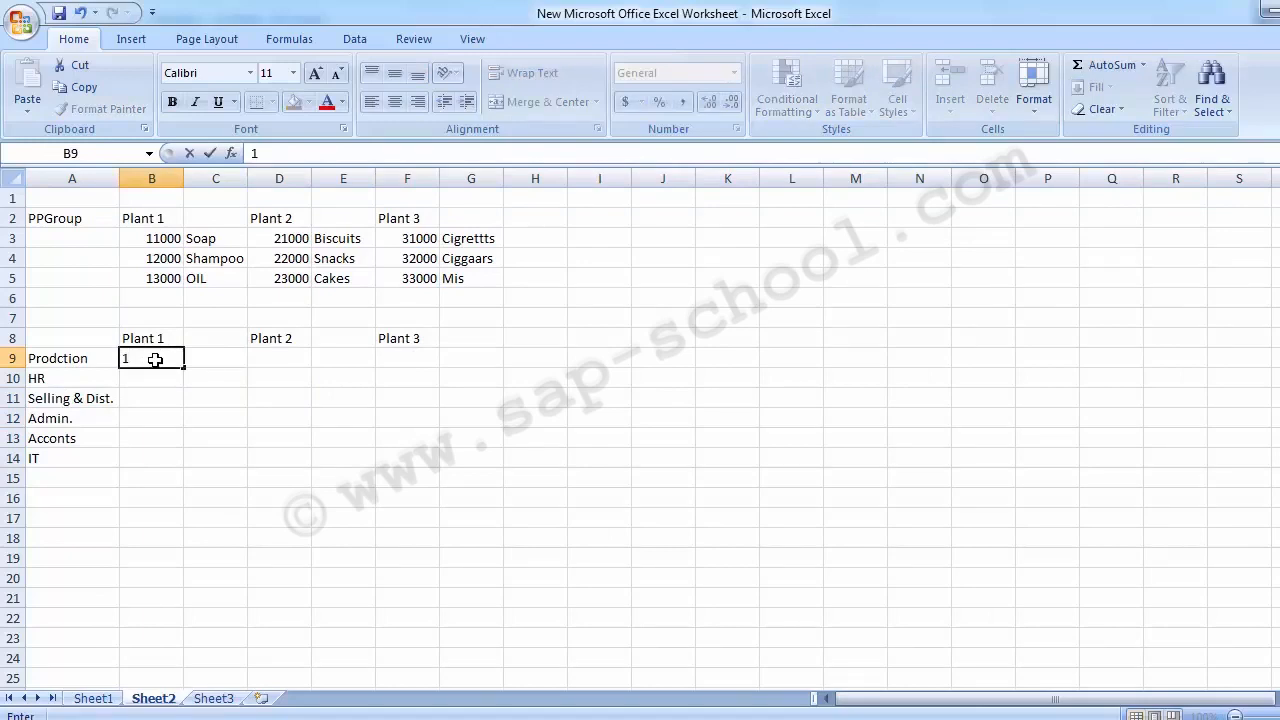
pyautogui.write('10000')
pyautogui.press('Return')
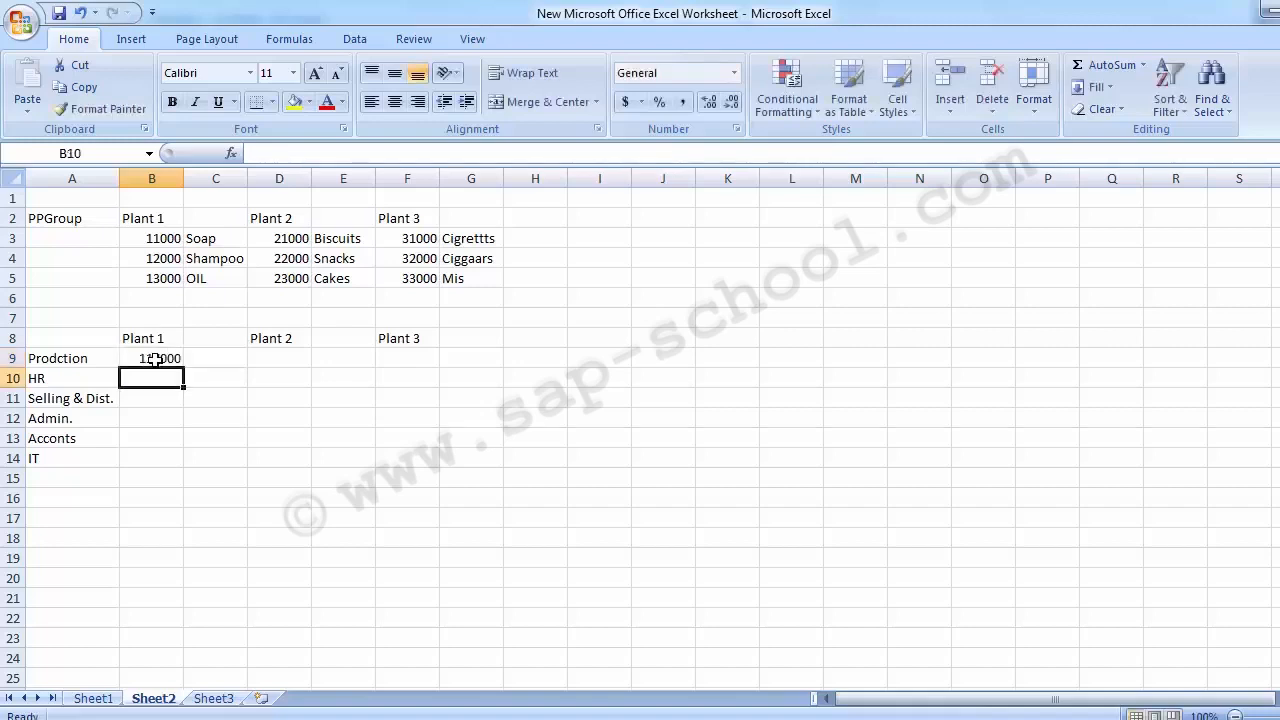
# - Compare the Plant 1 product numbers in the upper table with the numbering started under Plant 1 in the lower table
pyautogui.press('Up')
pyautogui.press('Up')
pyautogui.press('Up')
pyautogui.press('Up')
pyautogui.press('Up')
pyautogui.press('Up')
pyautogui.press('Down')
pyautogui.press('Down')
pyautogui.press('Down')
pyautogui.press('Down')
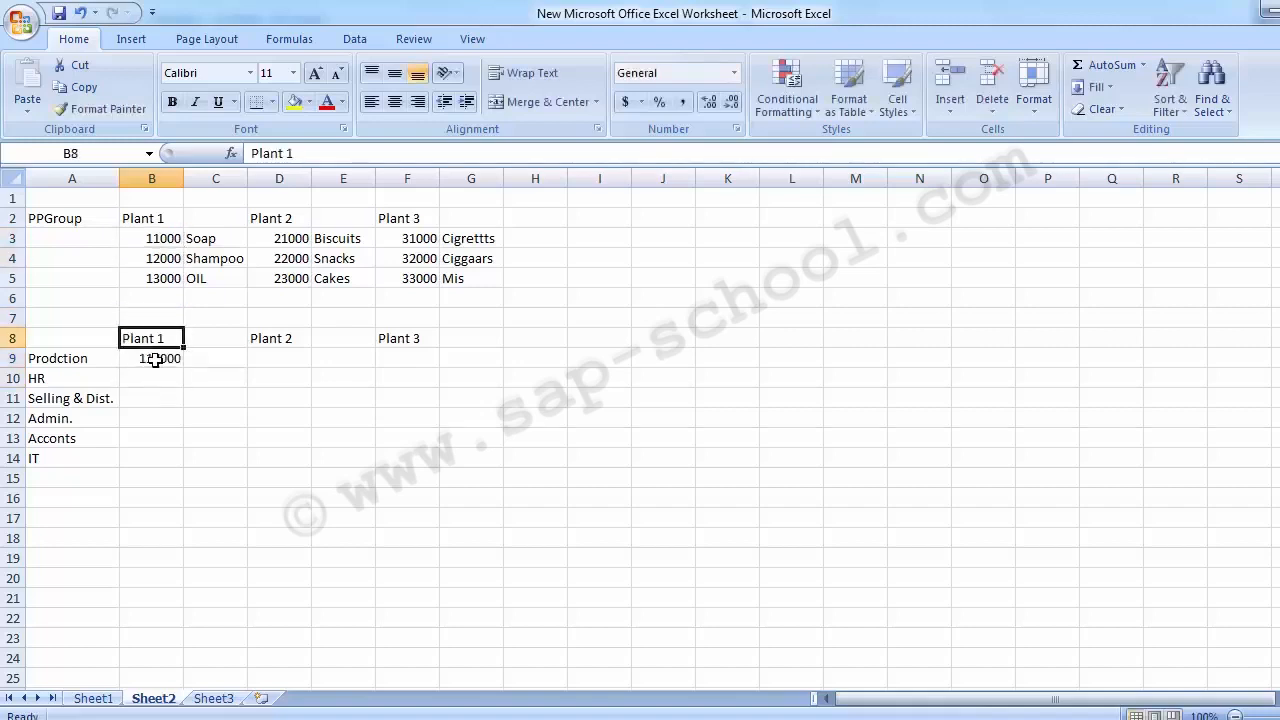
pyautogui.press('Down')
pyautogui.press('Down')
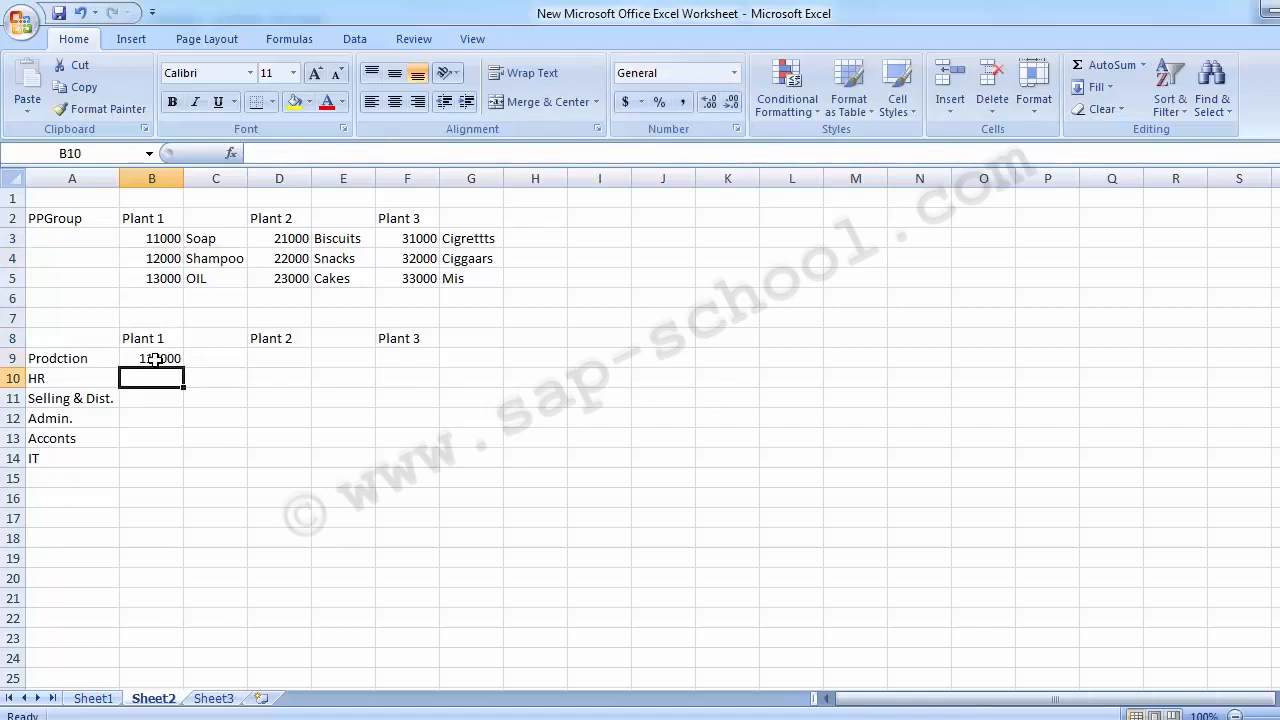
# - Enter the Plant 1 cost center numbers 120000 for HR and 130000 for Selling & Dist. in cells B10 and B11
pyautogui.write('1200000')
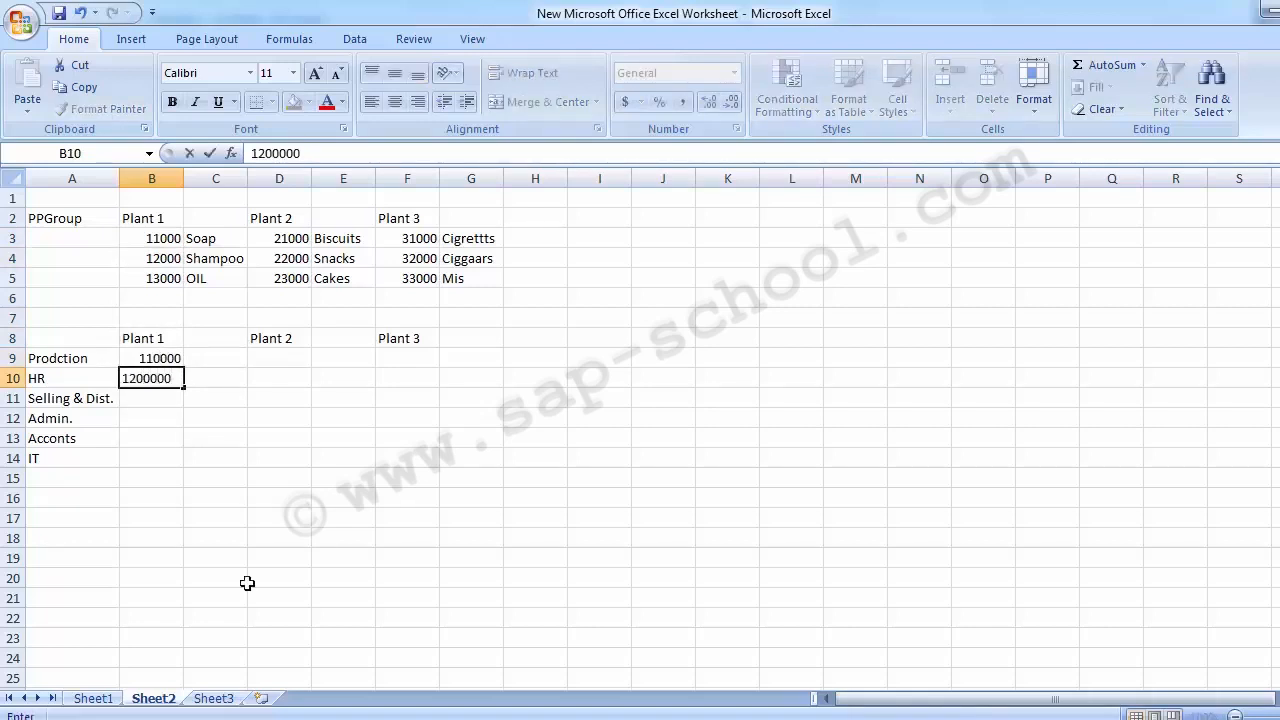
pyautogui.press('BackSpace')
pyautogui.press('Return')
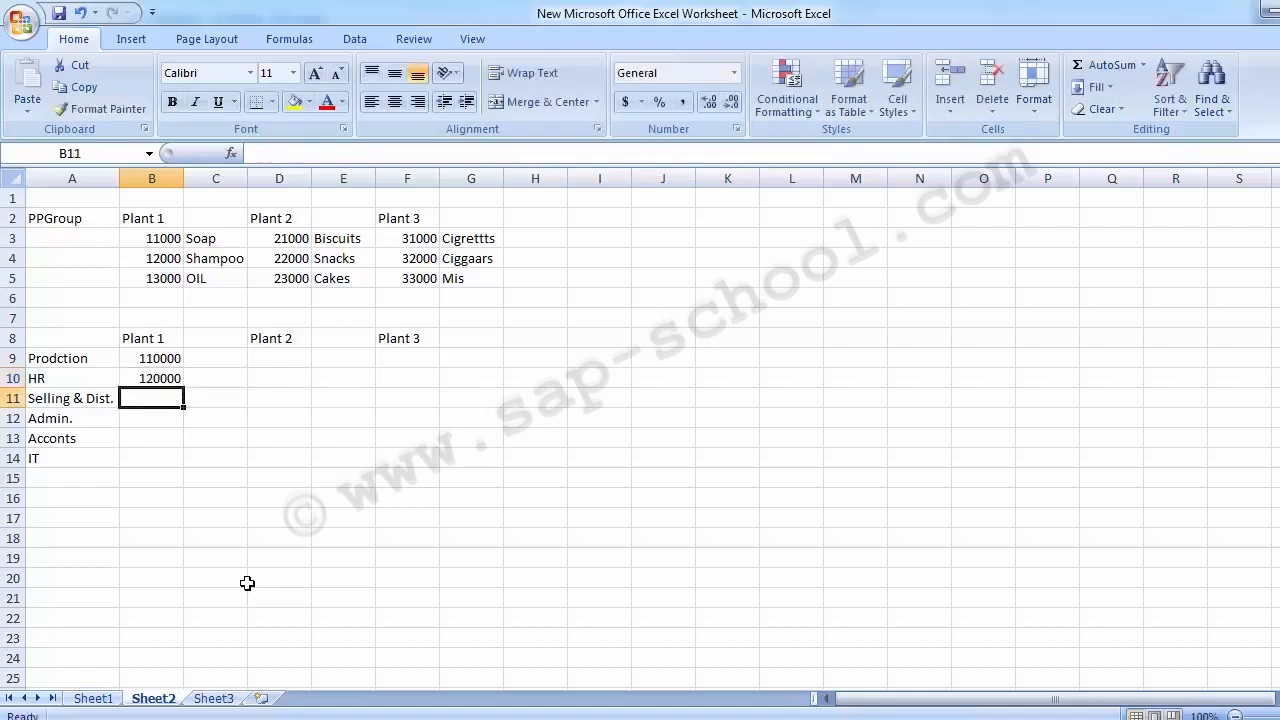
pyautogui.write('13000')
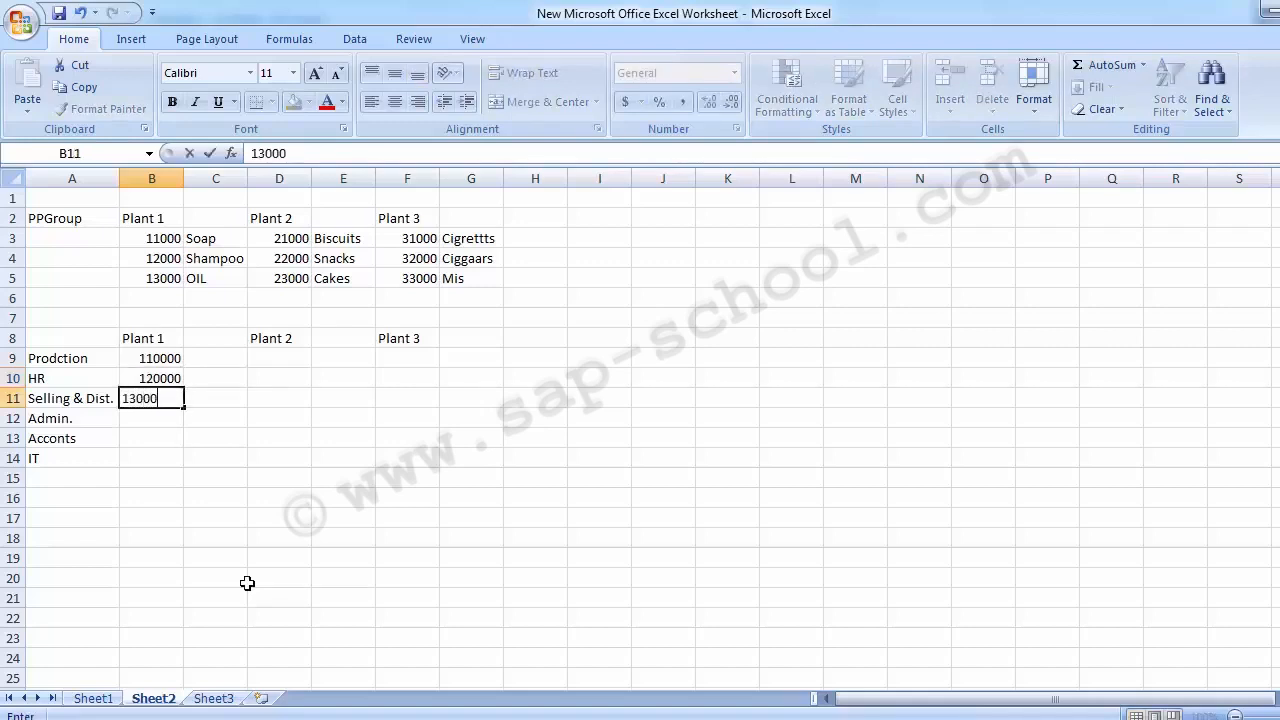
pyautogui.write('00')
pyautogui.press('BackSpace')
pyautogui.press('Return')
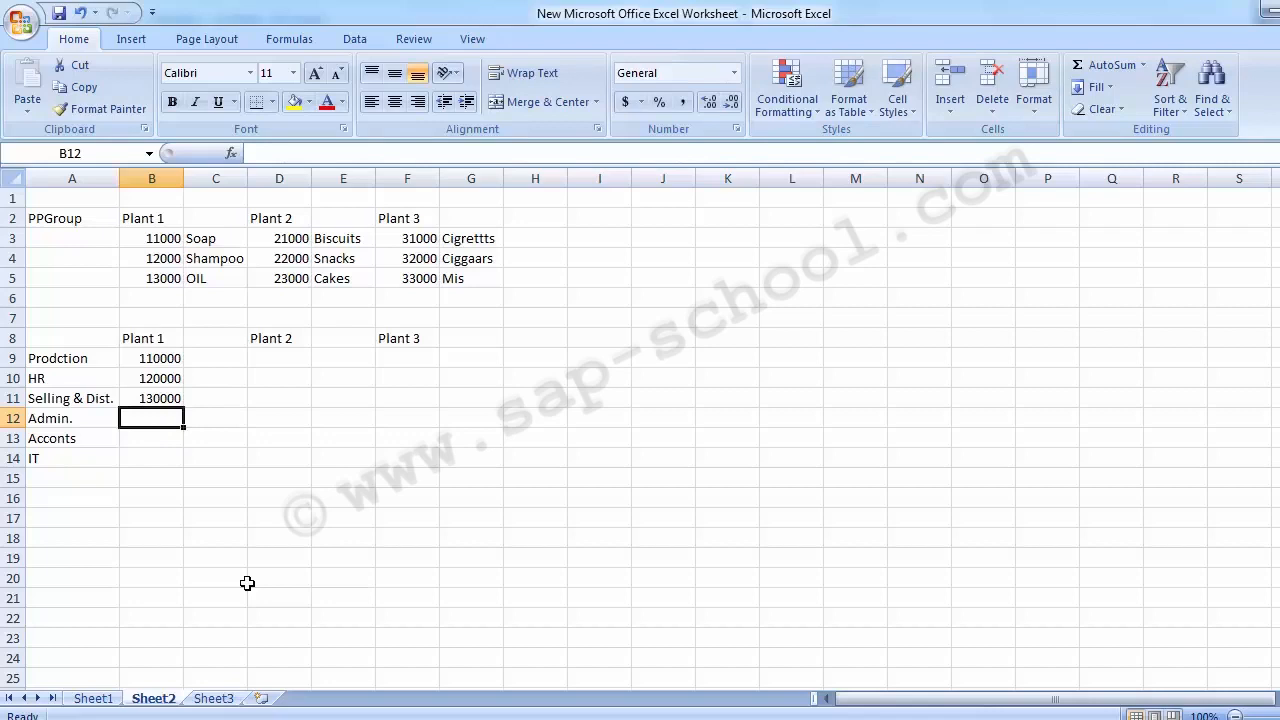
# - Enter the Plant 1 cost center numbers 140000 for Admin. and 150000 for Acconts in cells B12 and B13
pyautogui.write('140000')
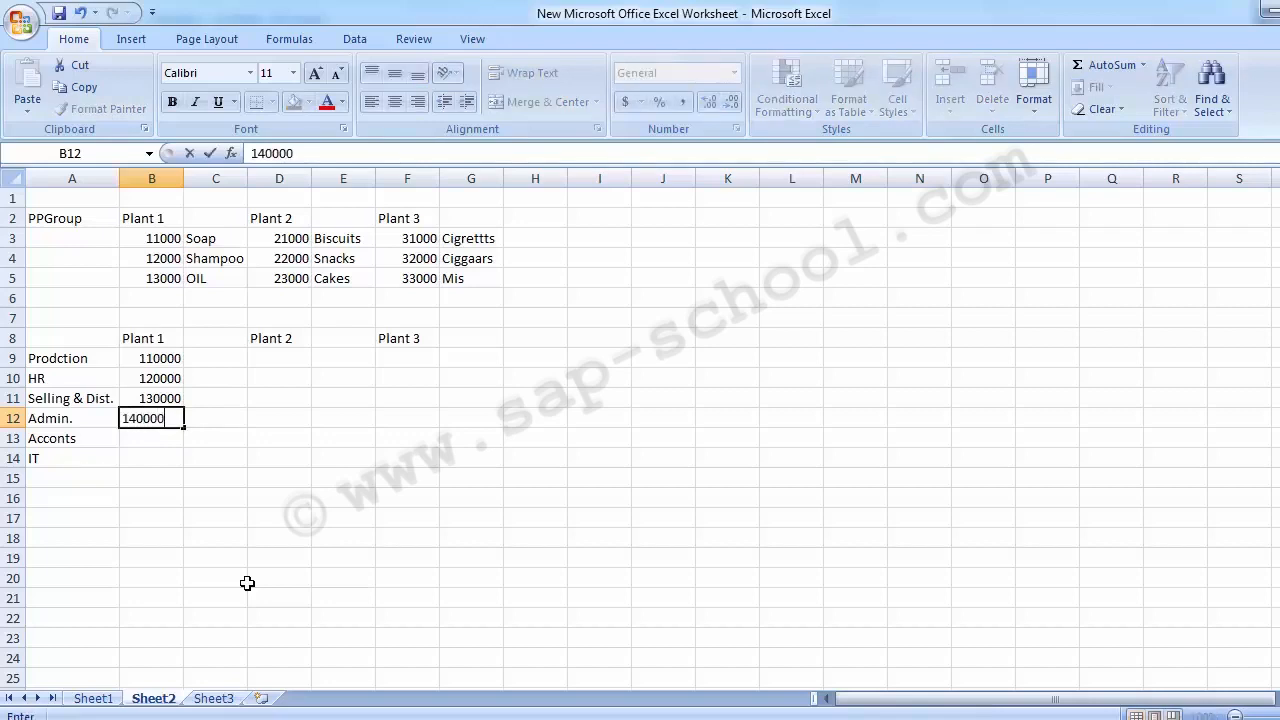
pyautogui.press('Return')
pyautogui.write('5000')
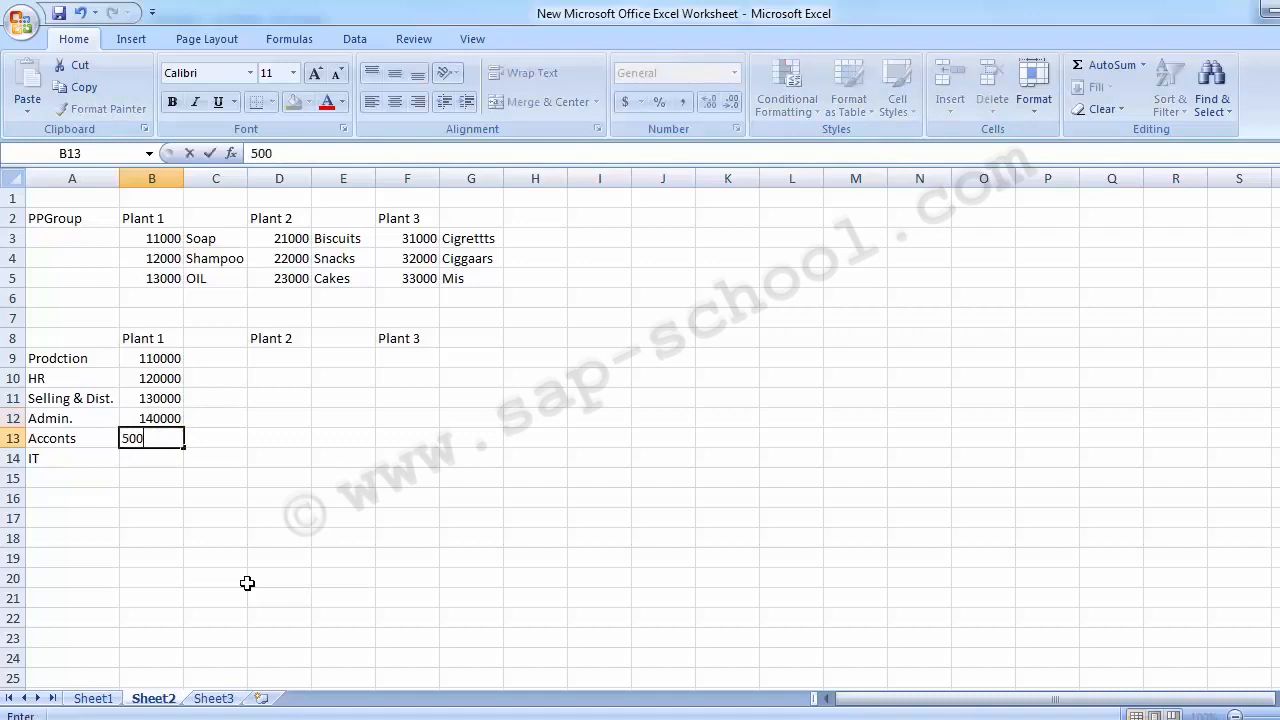
pyautogui.press('BackSpace')
pyautogui.press('BackSpace')
pyautogui.press('BackSpace')
pyautogui.press('BackSpace')
pyautogui.write('150000')
pyautogui.press('Return')
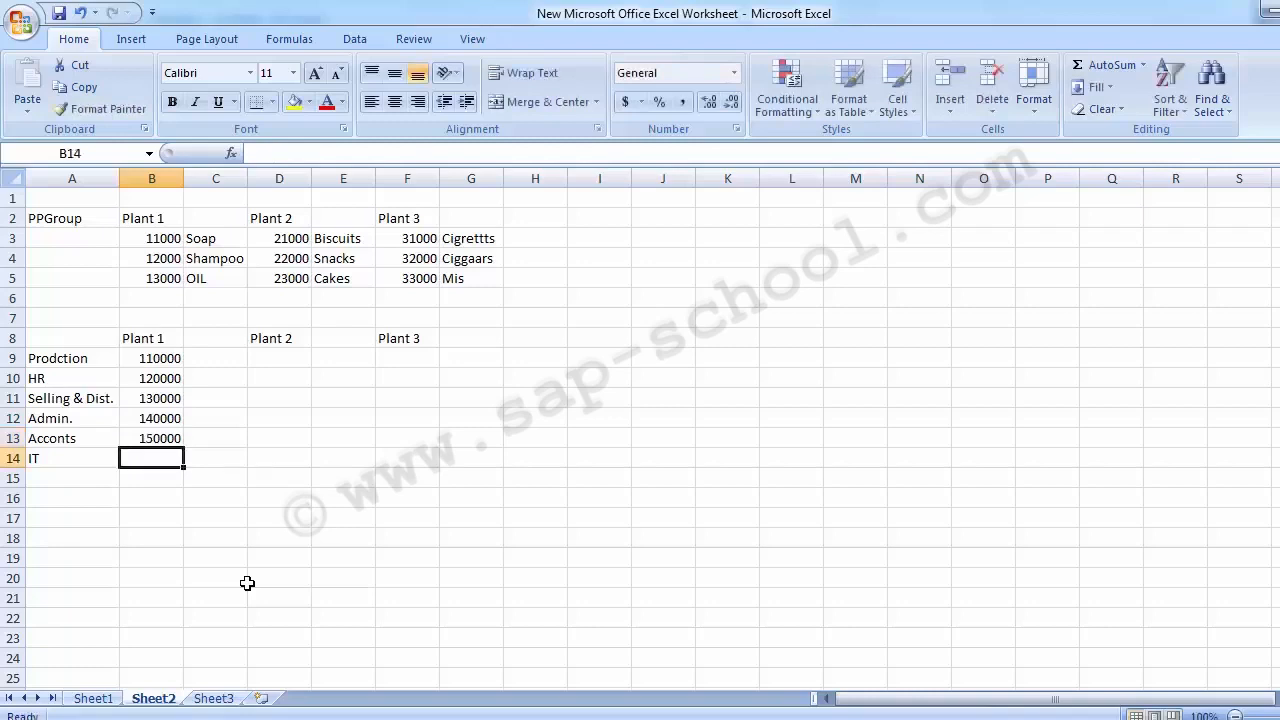
# - Review the Plant 1 cost center numbers listed by department in the lower table
pyautogui.press('Up')
pyautogui.press('Up')
pyautogui.press('Up')
pyautogui.press('Up')
pyautogui.press('Up')
pyautogui.press('Down')
pyautogui.press('Down')
pyautogui.press('Down')
pyautogui.press('Up')
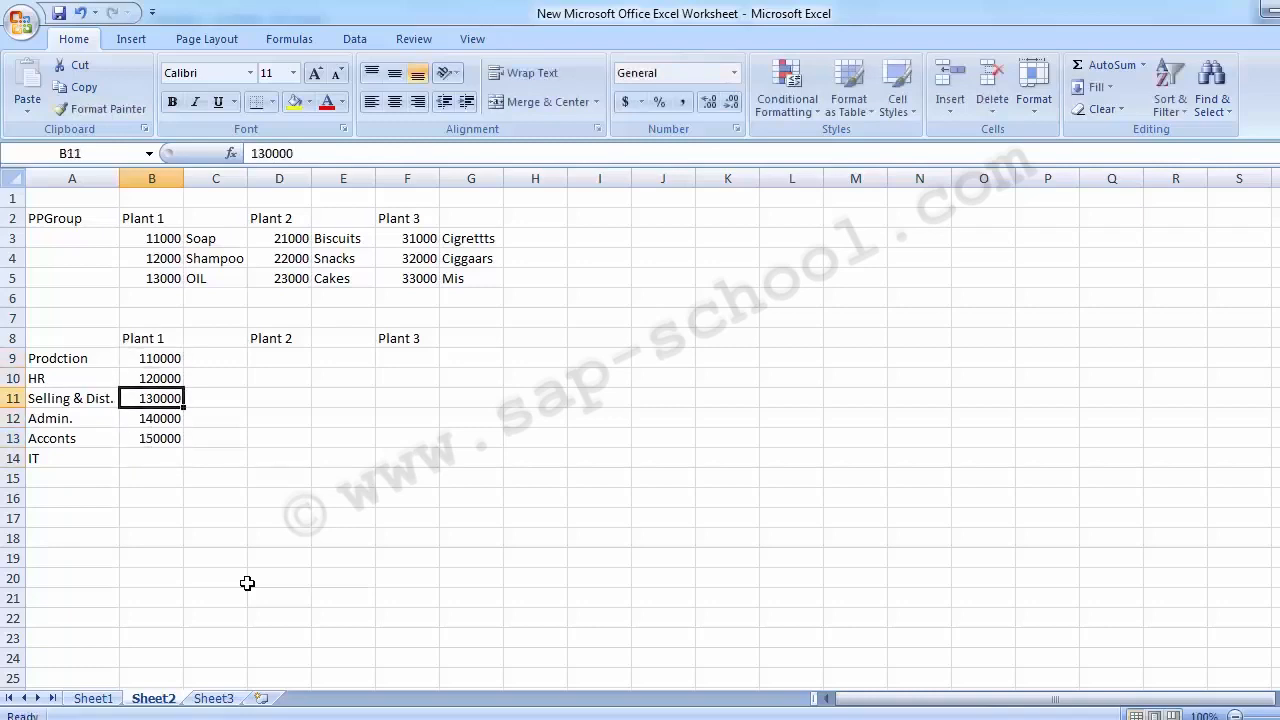
# - Copy the Prodction number 110000 from cell B9 and paste it as the cost center in SAP's Create Cost Center initial screen
pyautogui.press('Up')
pyautogui.press('Up')
pyautogui.hotkey('ctrl', 'c')
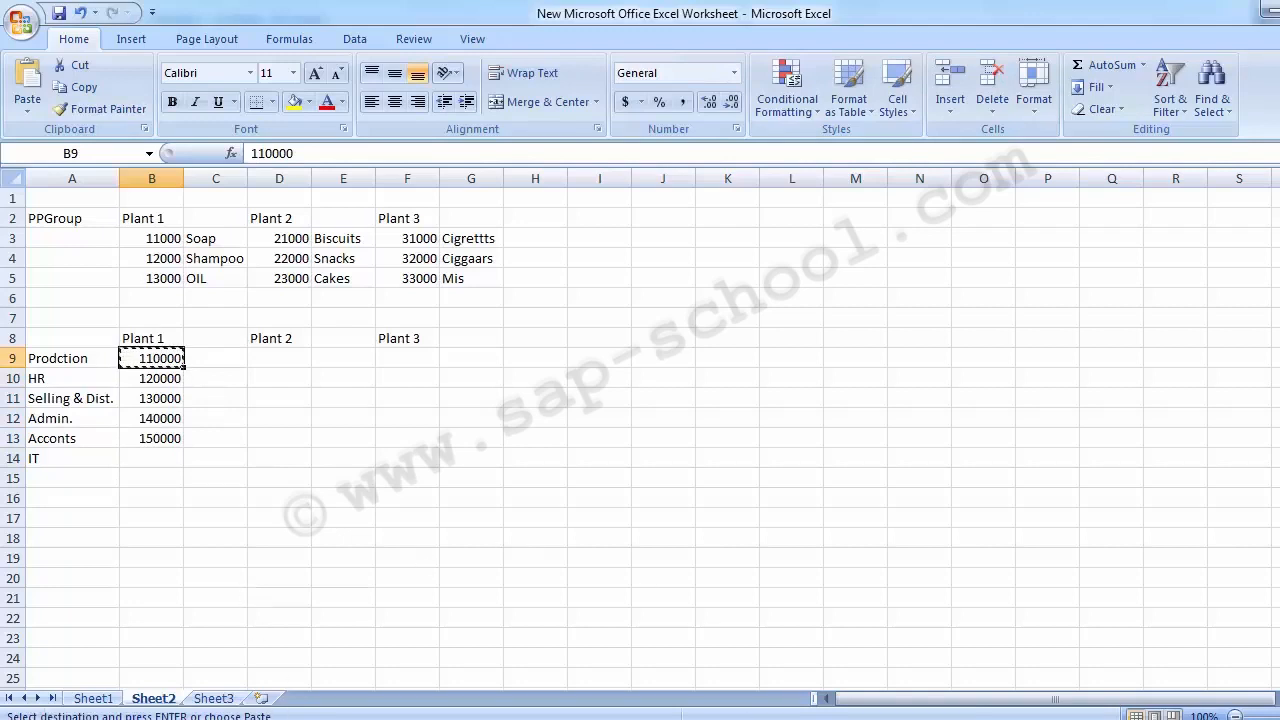
pyautogui.click(591, 657)
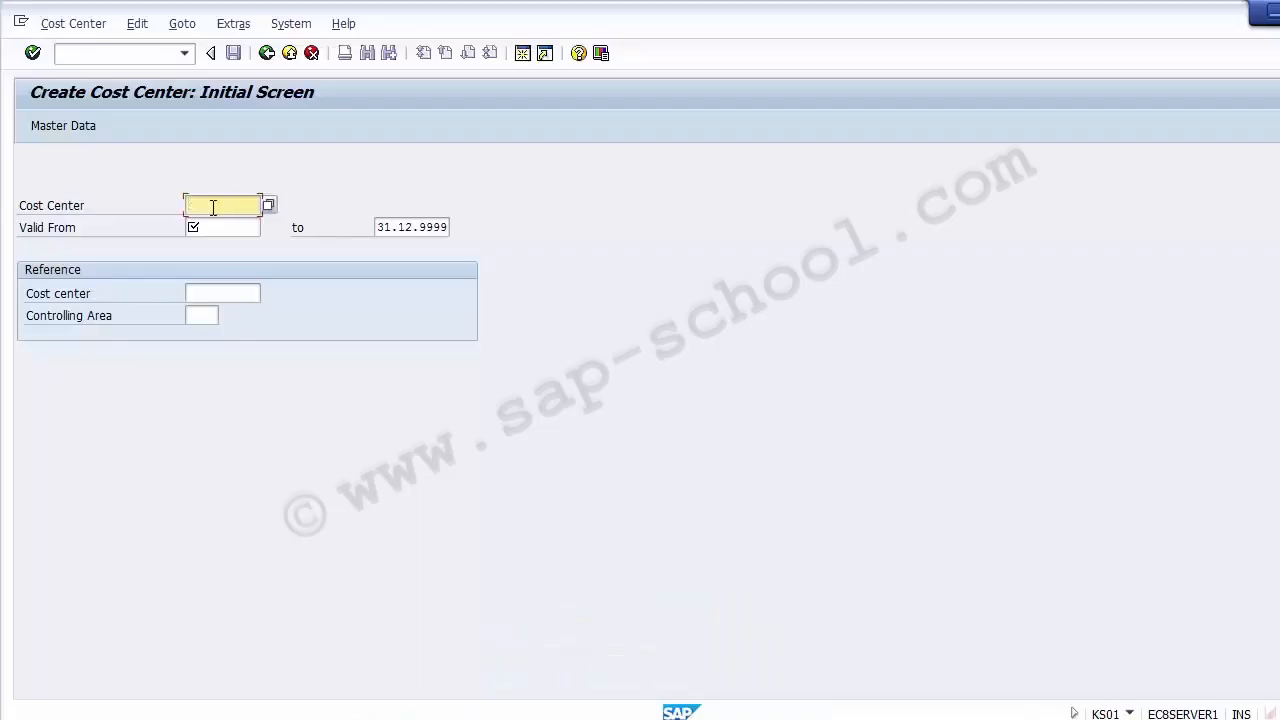
pyautogui.hotkey('ctrl', 'v')
pyautogui.click(224, 228)
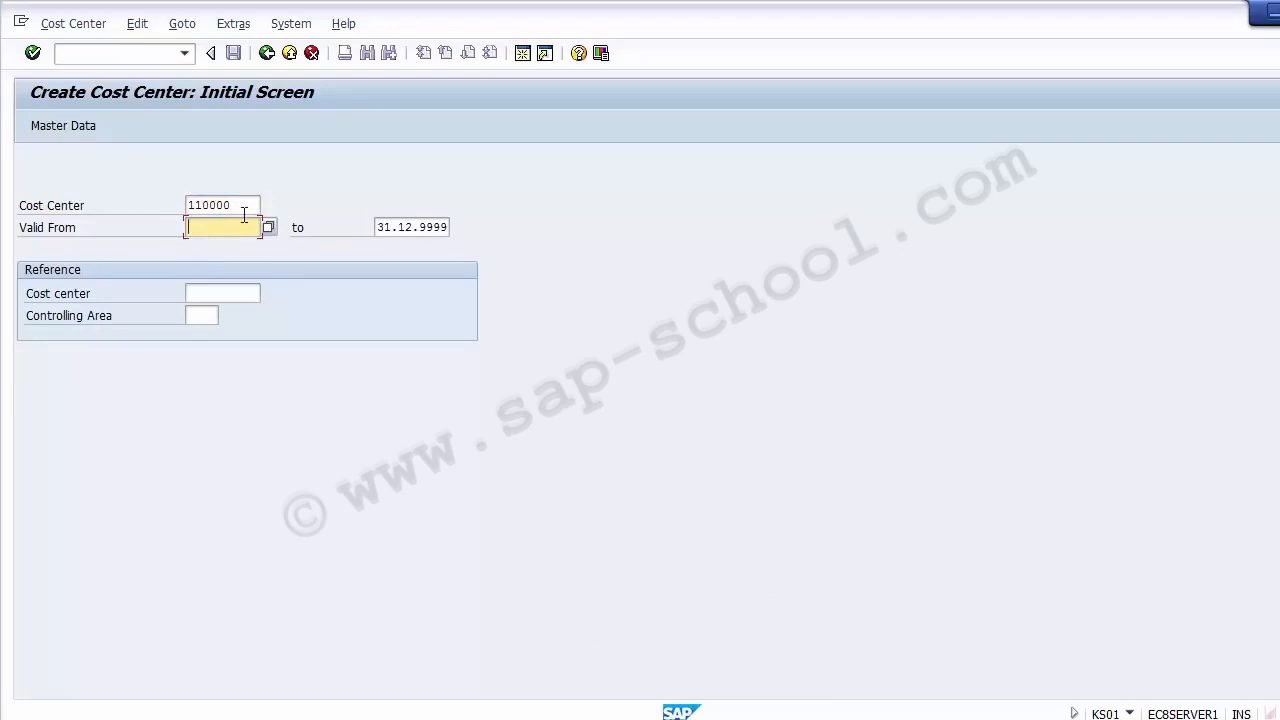
# - Set the Valid From date of cost center 110000 to 01.04.2014
pyautogui.click(247, 210)
pyautogui.moveTo(234, 206); pyautogui.dragTo(177, 206)
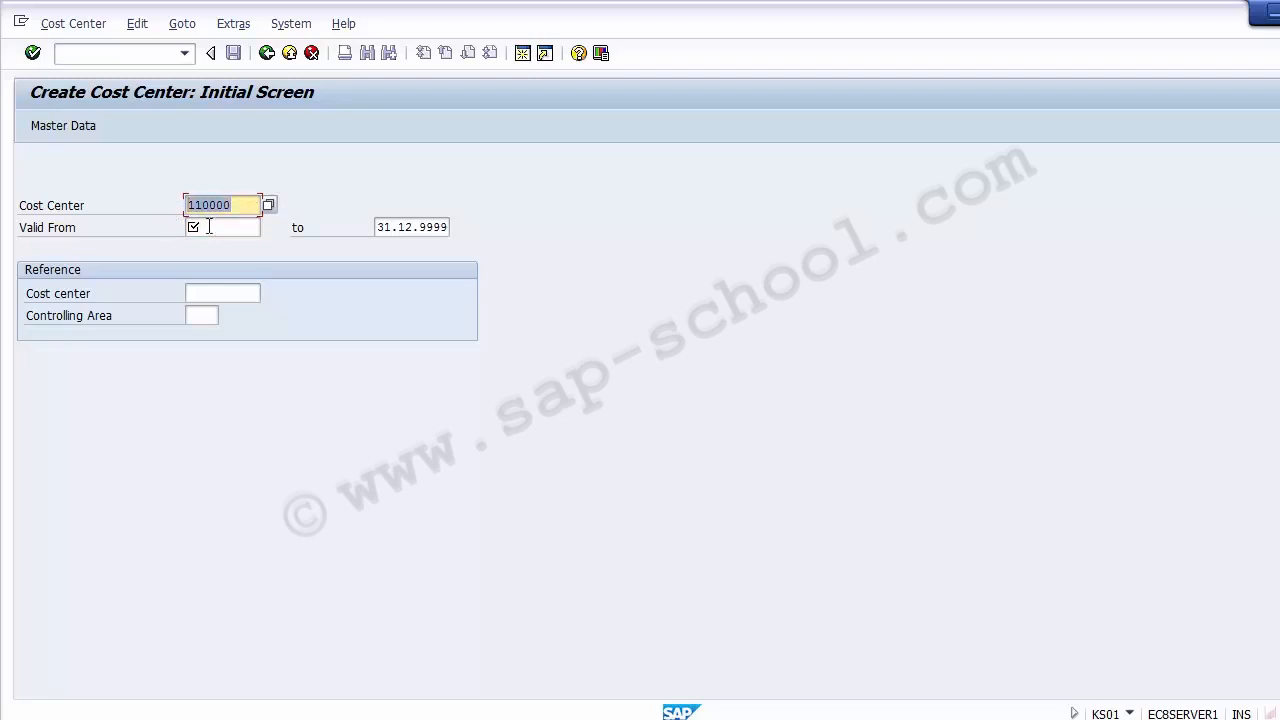
pyautogui.click(209, 227)
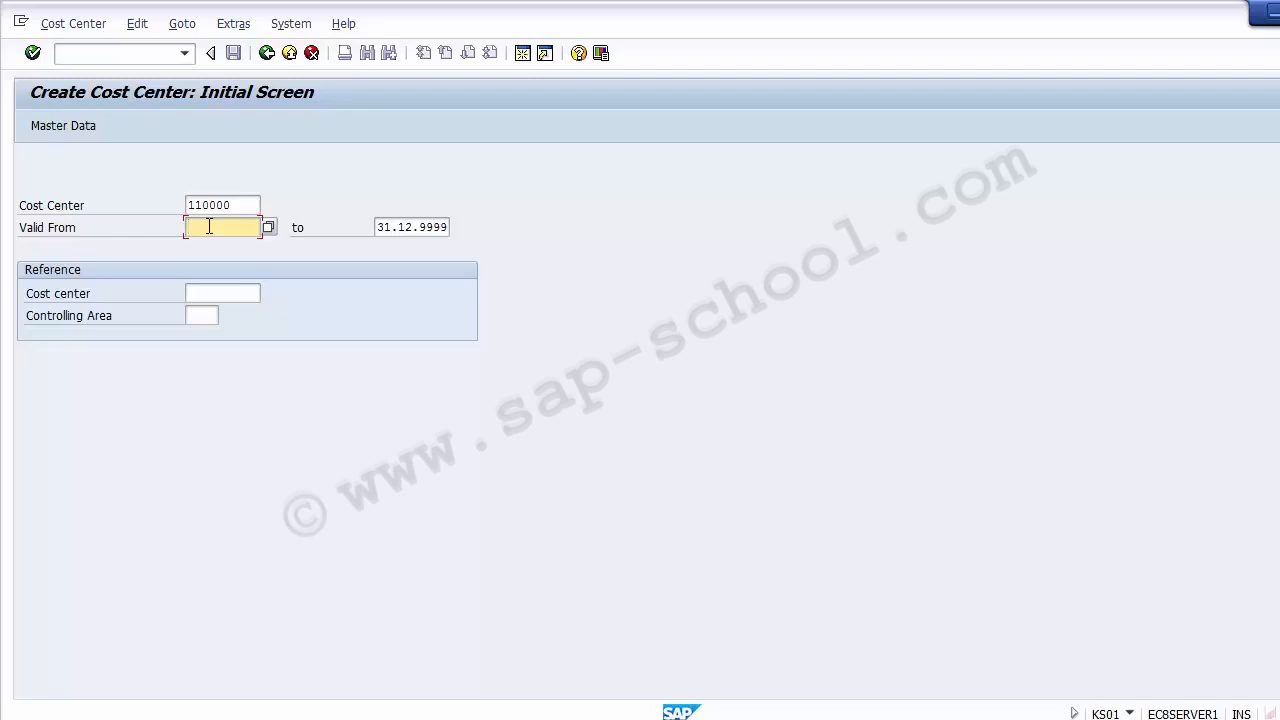
pyautogui.write('01.04.2014')
# - Change the validity end date of cost center 110000 to 31.12.2014
pyautogui.click(430, 227)
pyautogui.moveTo(421, 228); pyautogui.dragTo(456, 220)
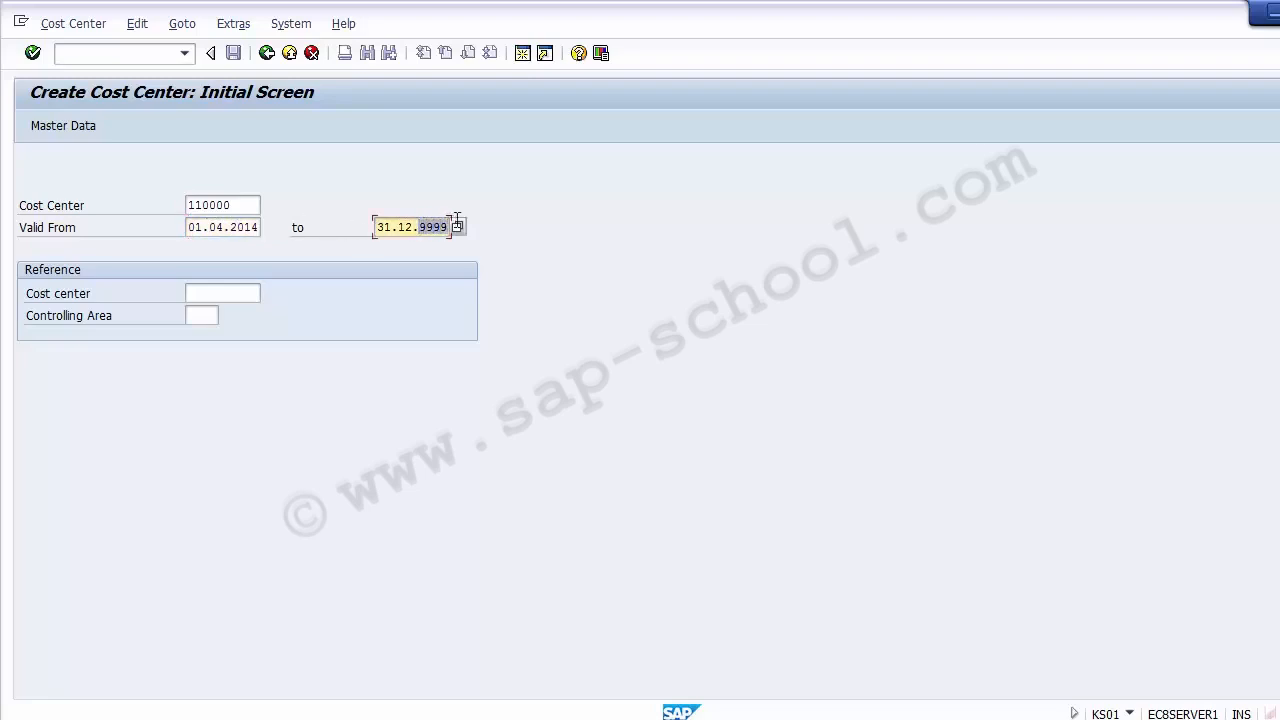
pyautogui.click(421, 223)
pyautogui.press('Delete')
pyautogui.press('Delete')
pyautogui.press('Delete')
pyautogui.press('Delete')
pyautogui.write('2014')
pyautogui.moveTo(242, 206); pyautogui.dragTo(134, 205)
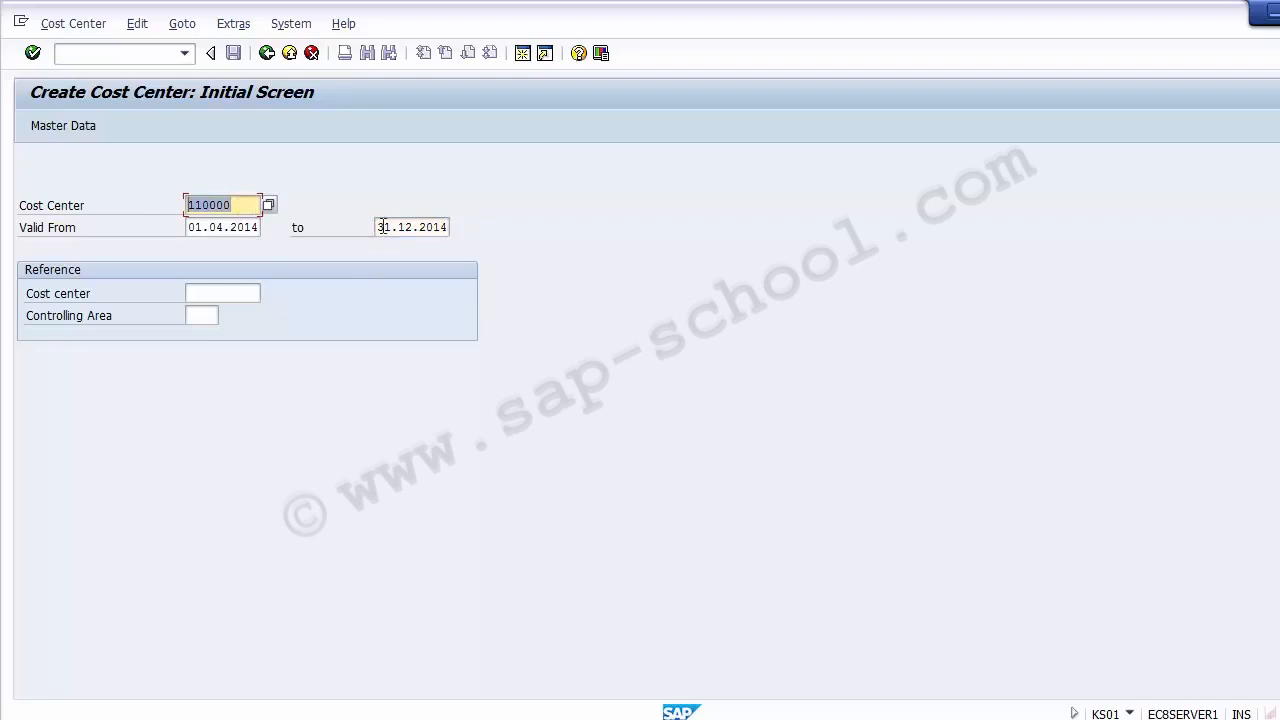
pyautogui.moveTo(375, 227); pyautogui.dragTo(468, 221)
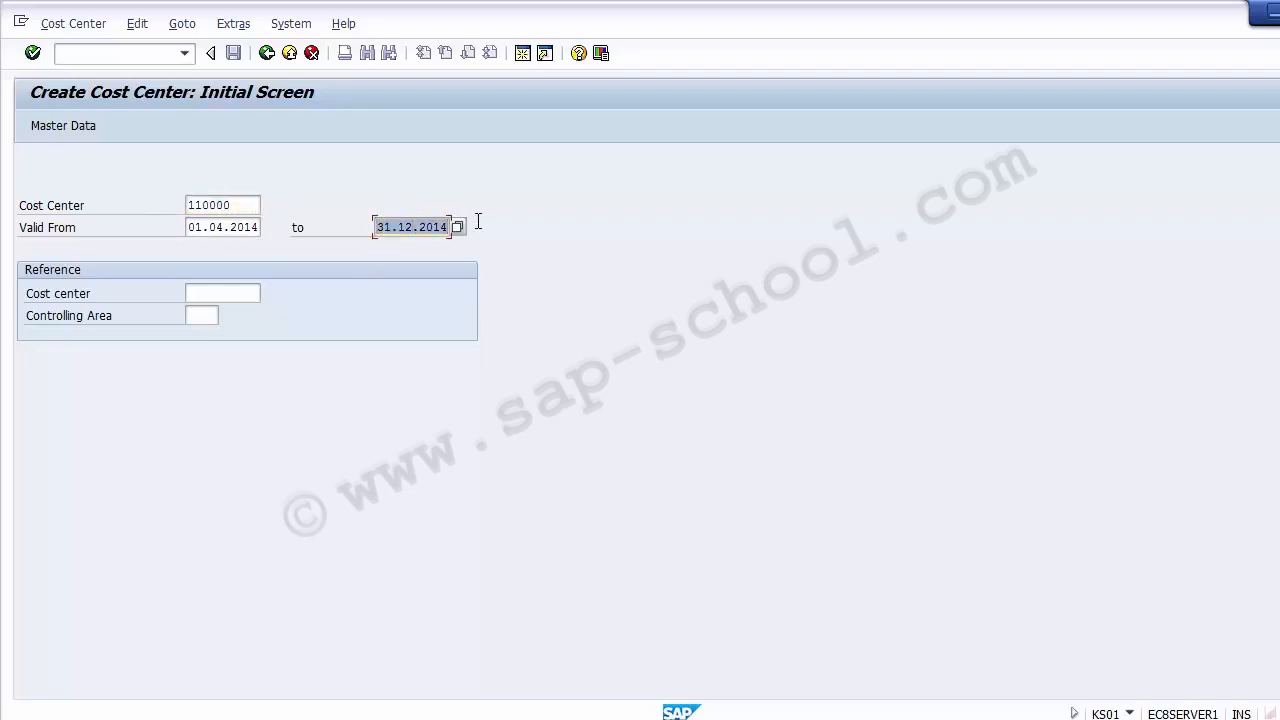
pyautogui.click(447, 227)
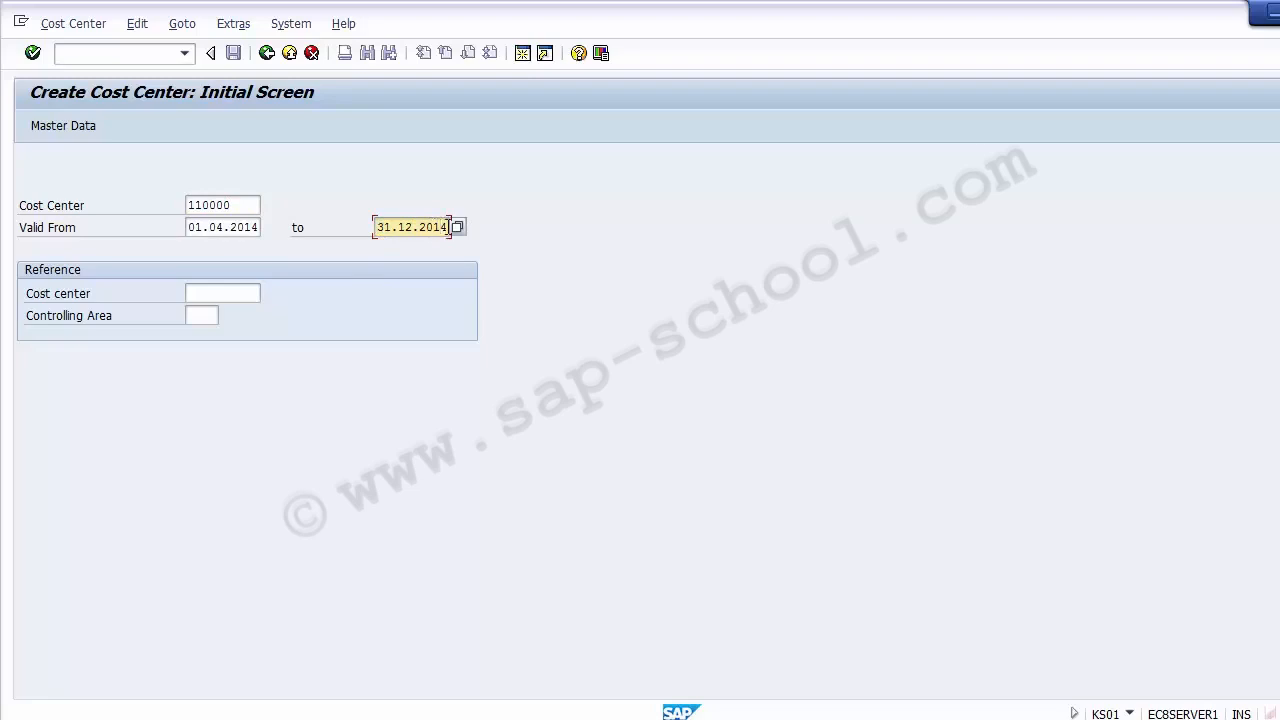
# - Set the validity end date back to 31.12.9999
pyautogui.press('BackSpace')
pyautogui.write('8')
pyautogui.press('BackSpace')
pyautogui.press('BackSpace')
pyautogui.press('BackSpace')
pyautogui.press('BackSpace')
pyautogui.write('9999')
# - Accept the initial data and open the basic screen for creating cost center 110000
pyautogui.click(236, 205)
pyautogui.click(238, 226)
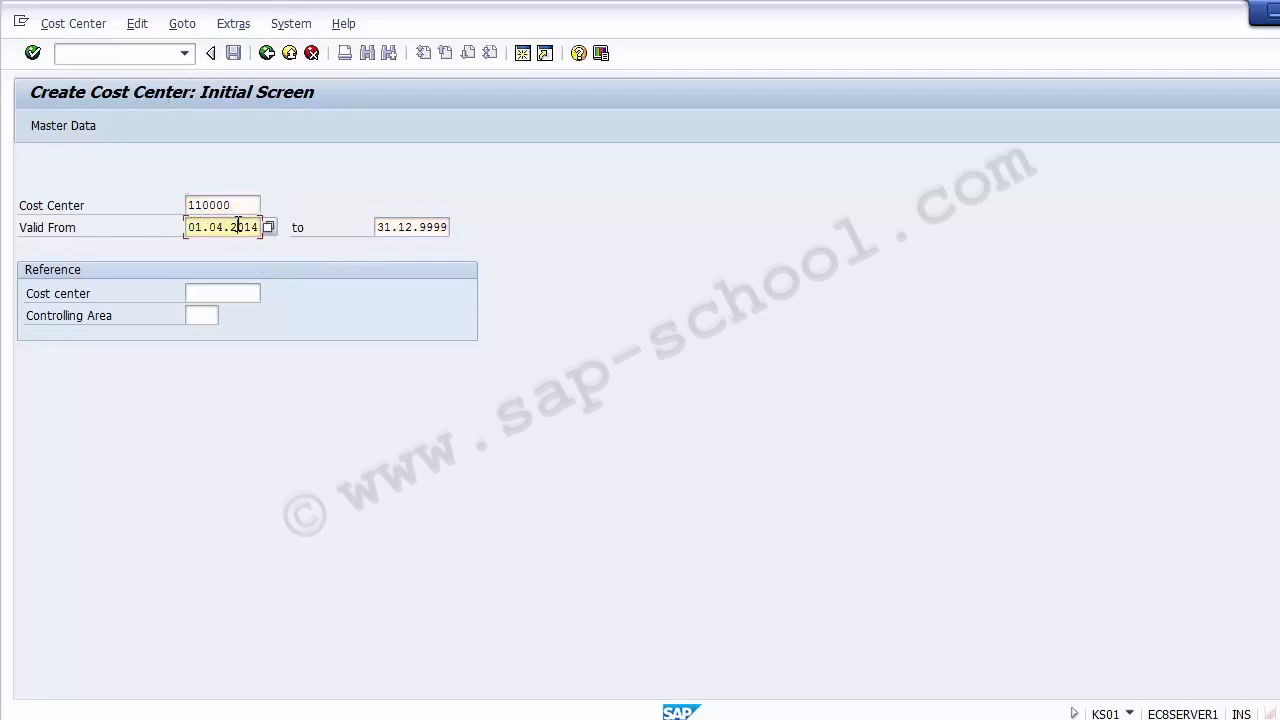
pyautogui.press('Return')
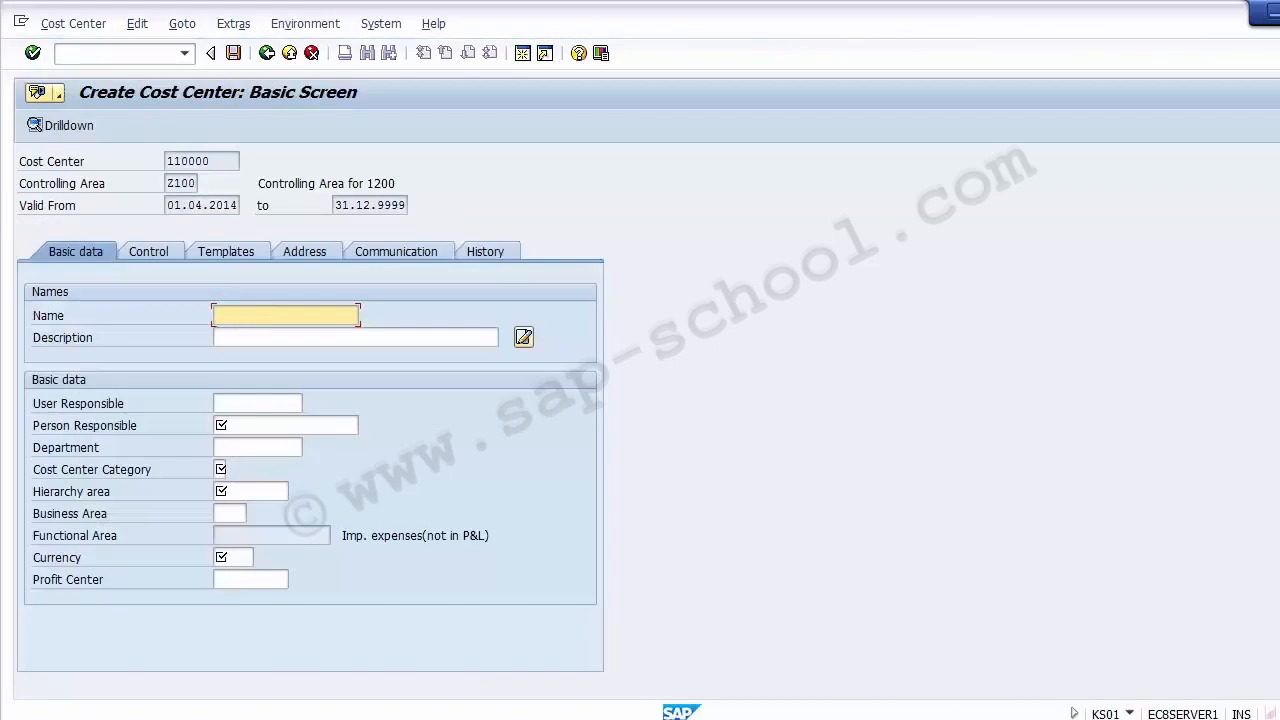
# - Copy Prodction from cell A9 of the Excel sheet into the cost center's Name and Description in SAP
pyautogui.hotkey('alt', 'Tab')
pyautogui.click(63, 358)
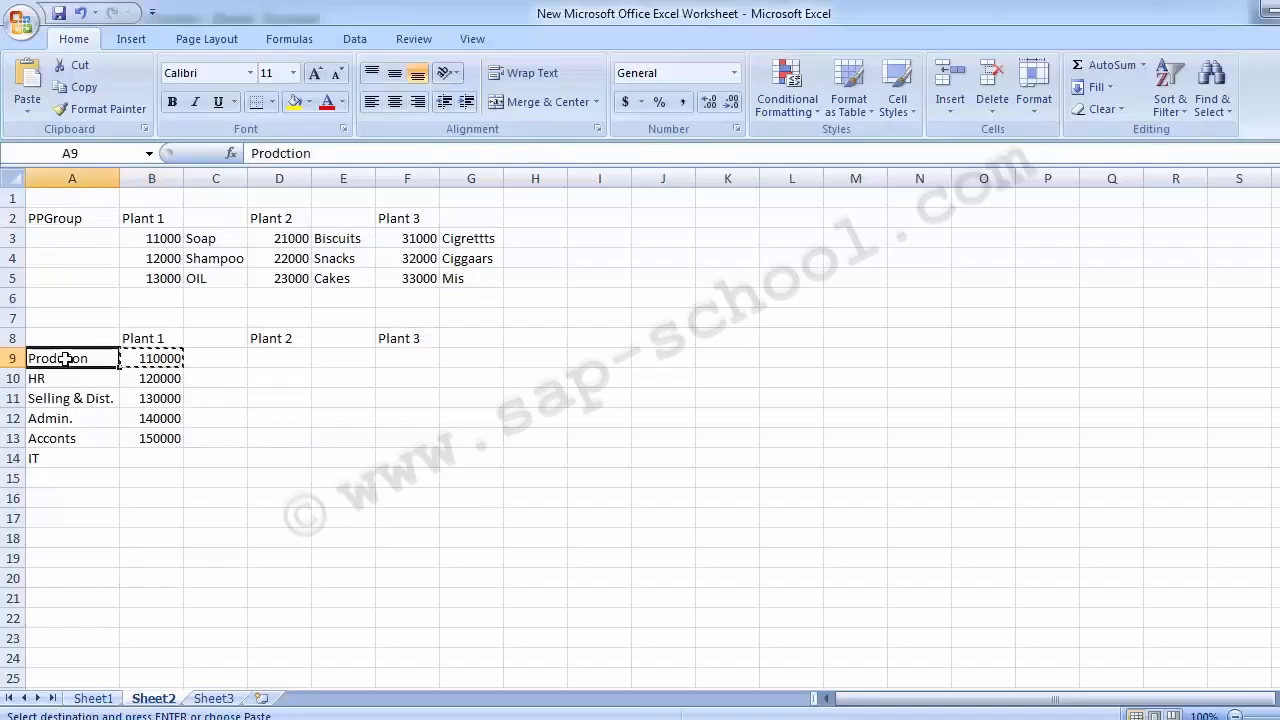
pyautogui.hotkey('ctrl', 'c')
pyautogui.hotkey('alt', 'Tab')
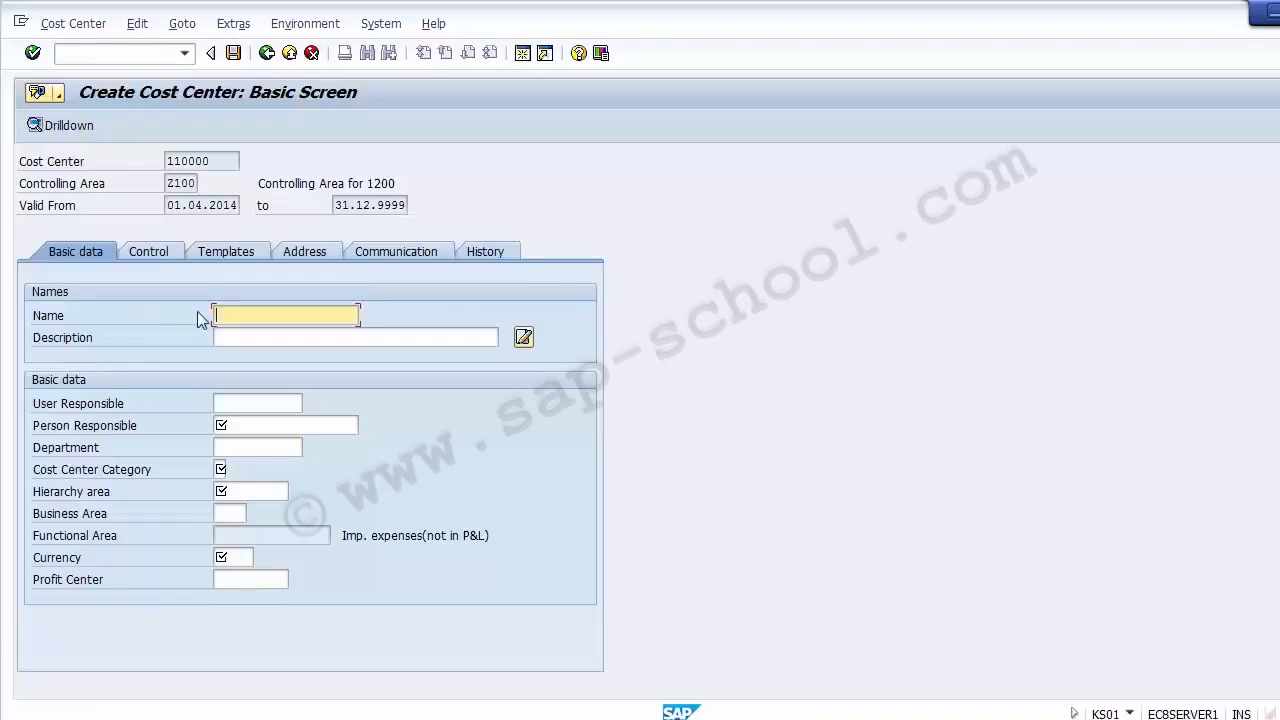
pyautogui.hotkey('ctrl', 'v')
pyautogui.press('Tab')
pyautogui.hotkey('ctrl', 'v')
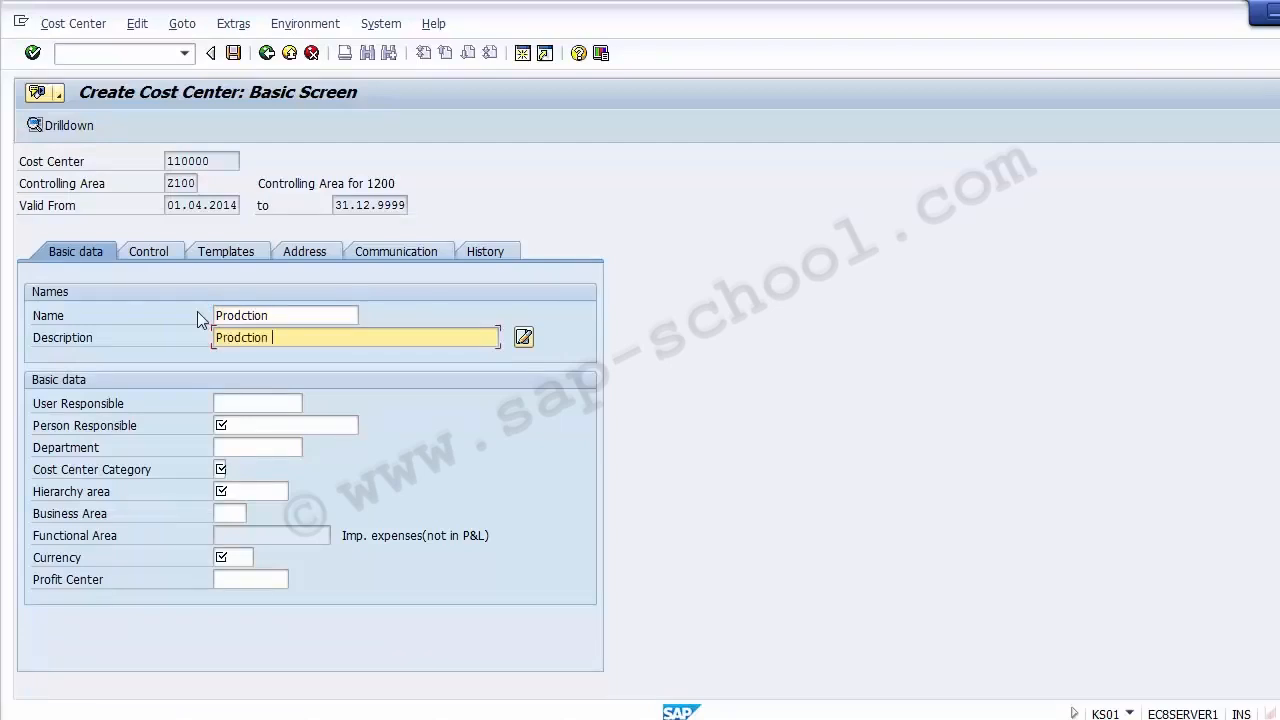
# - Enter the person responsible's name and fill in Prodction as the department
pyautogui.press('Tab')
pyautogui.press('Tab')
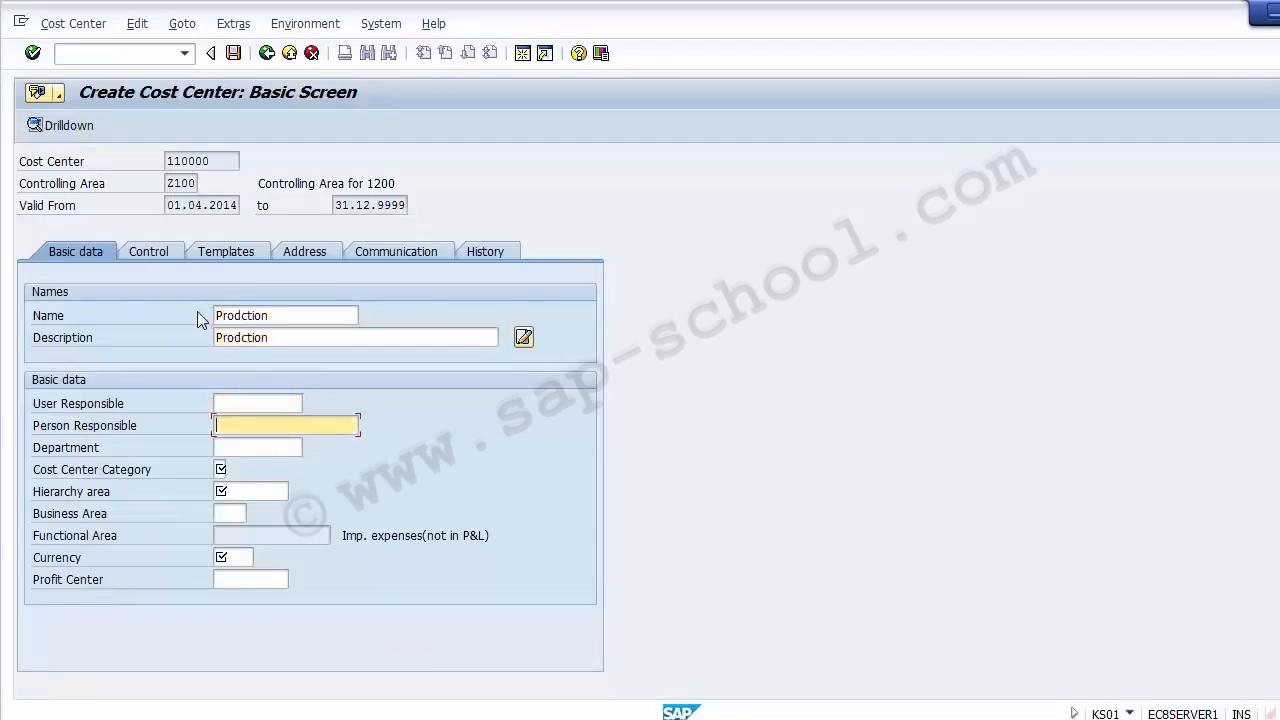
pyautogui.write('JOE')
pyautogui.press('Tab')
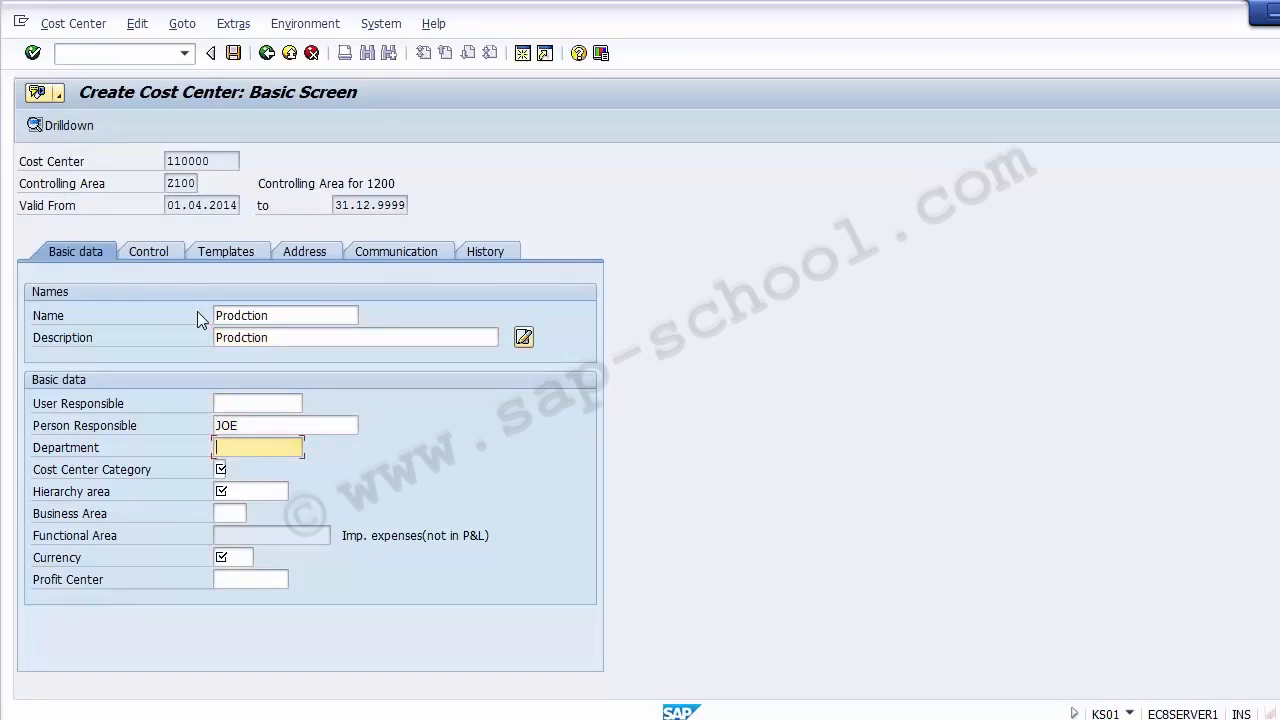
pyautogui.hotkey('ctrl', 'v')
pyautogui.press('Tab')
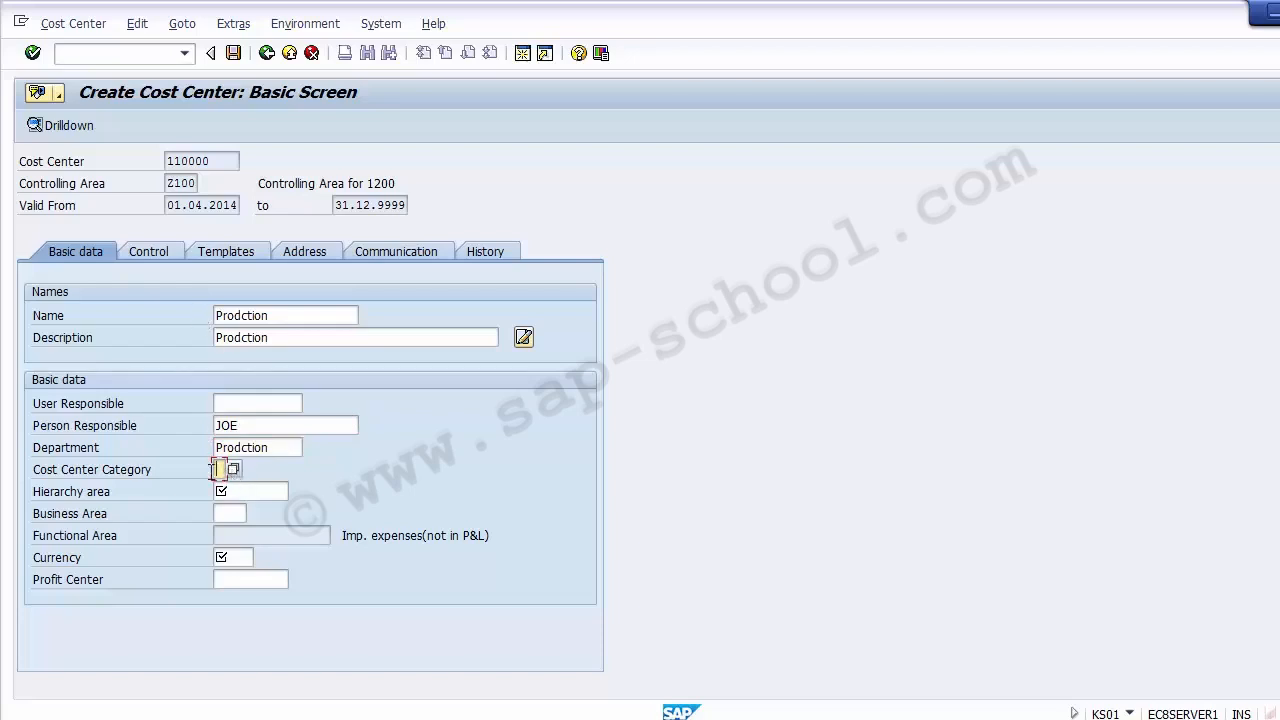
# - Look up the available cost center categories and choose 1 (Production) for the cost center
pyautogui.click(120, 477)
pyautogui.click(224, 470)
pyautogui.click(236, 471)
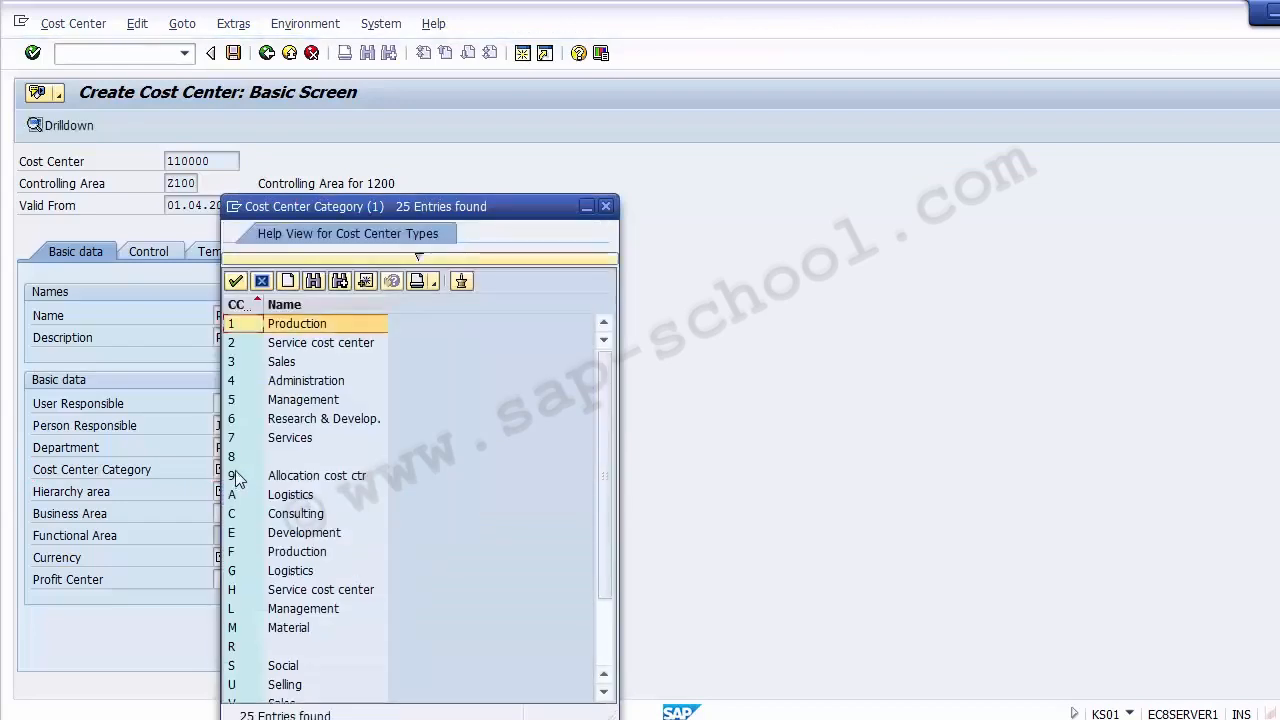
pyautogui.press('Down')
pyautogui.press('Down')
pyautogui.press('Down')
pyautogui.press('Down')
pyautogui.press('Down')
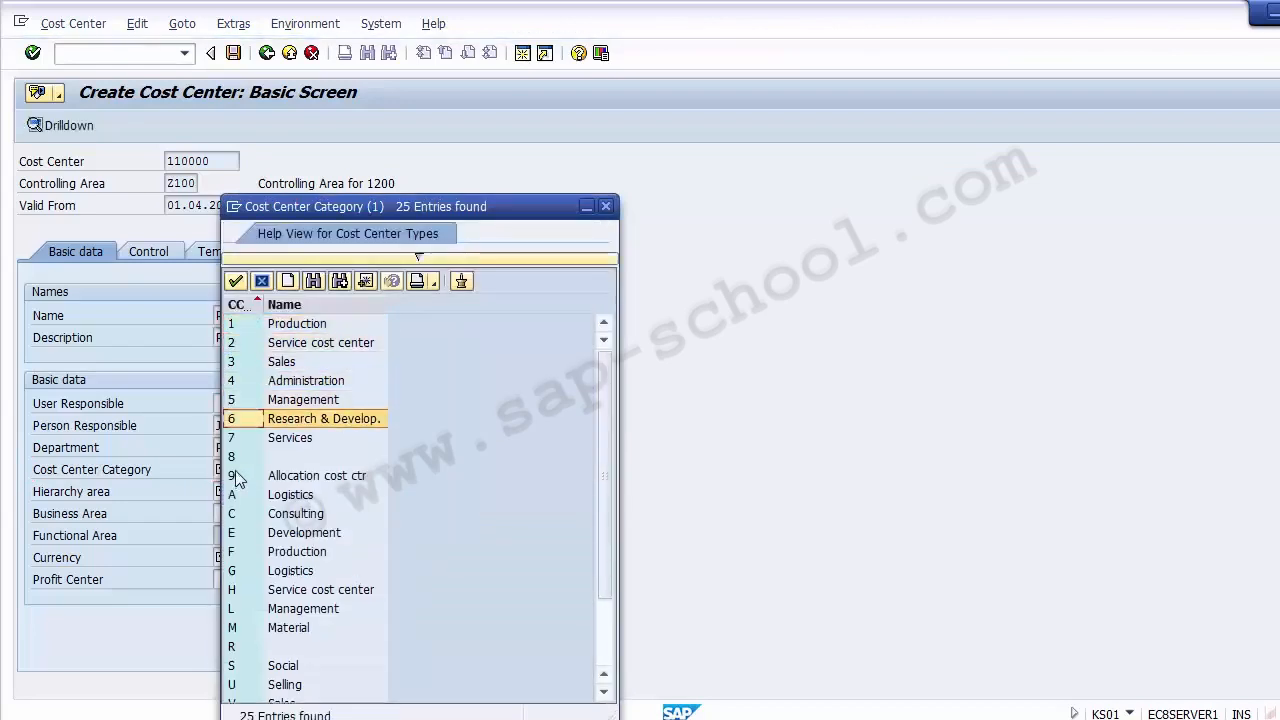
pyautogui.press('Up')
pyautogui.press('Up')
pyautogui.press('Up')
pyautogui.press('Up')
pyautogui.press('Up')
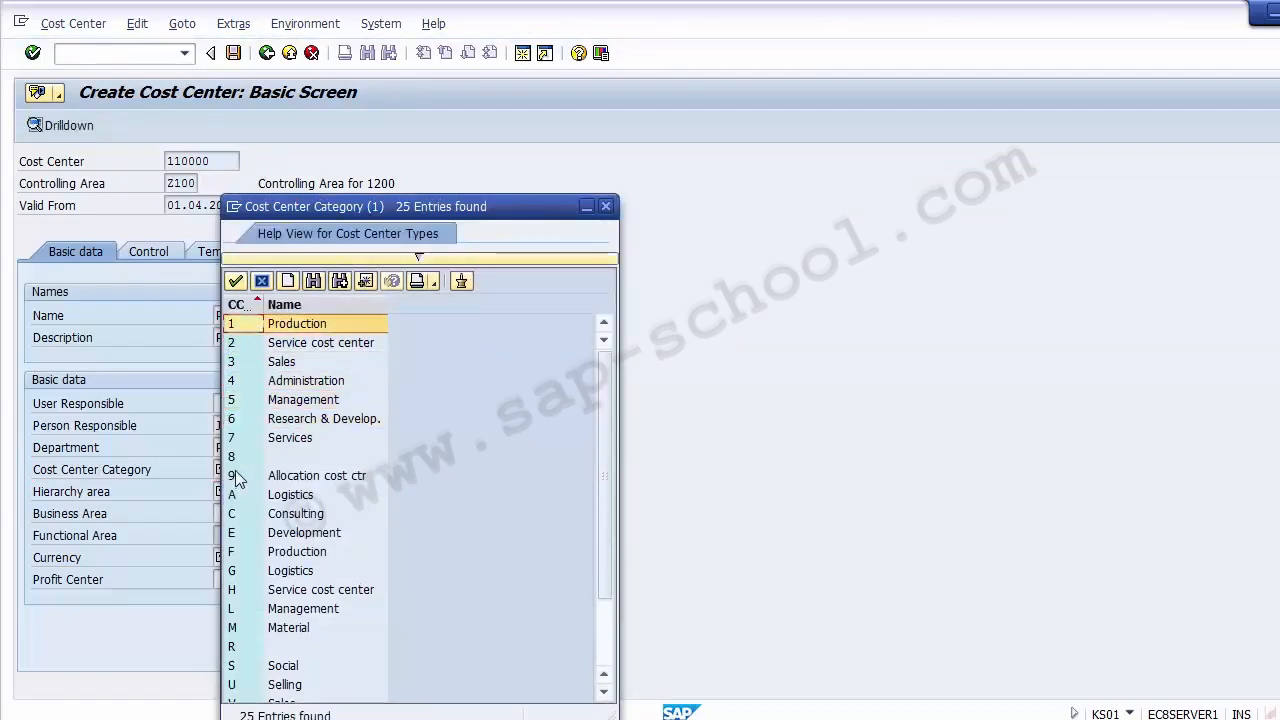
pyautogui.click(247, 323)
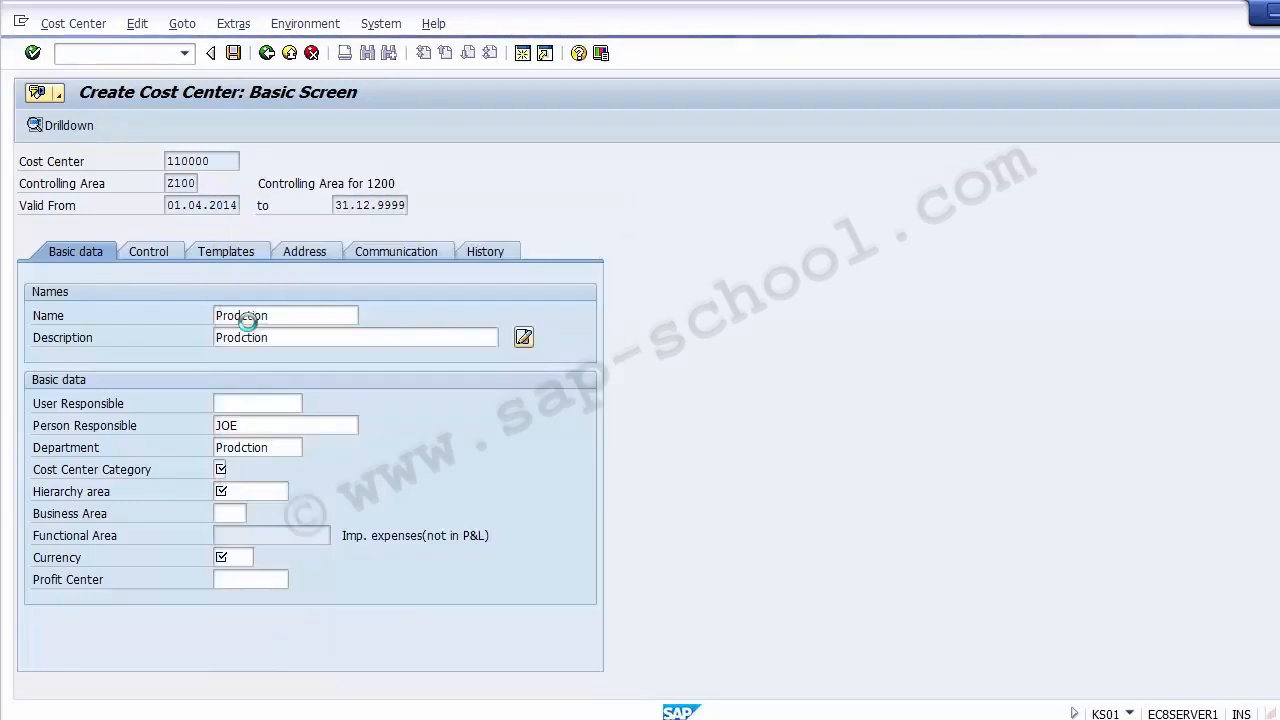
# - Fill in A1000 as the hierarchy area from its possible entries
pyautogui.click(250, 486)
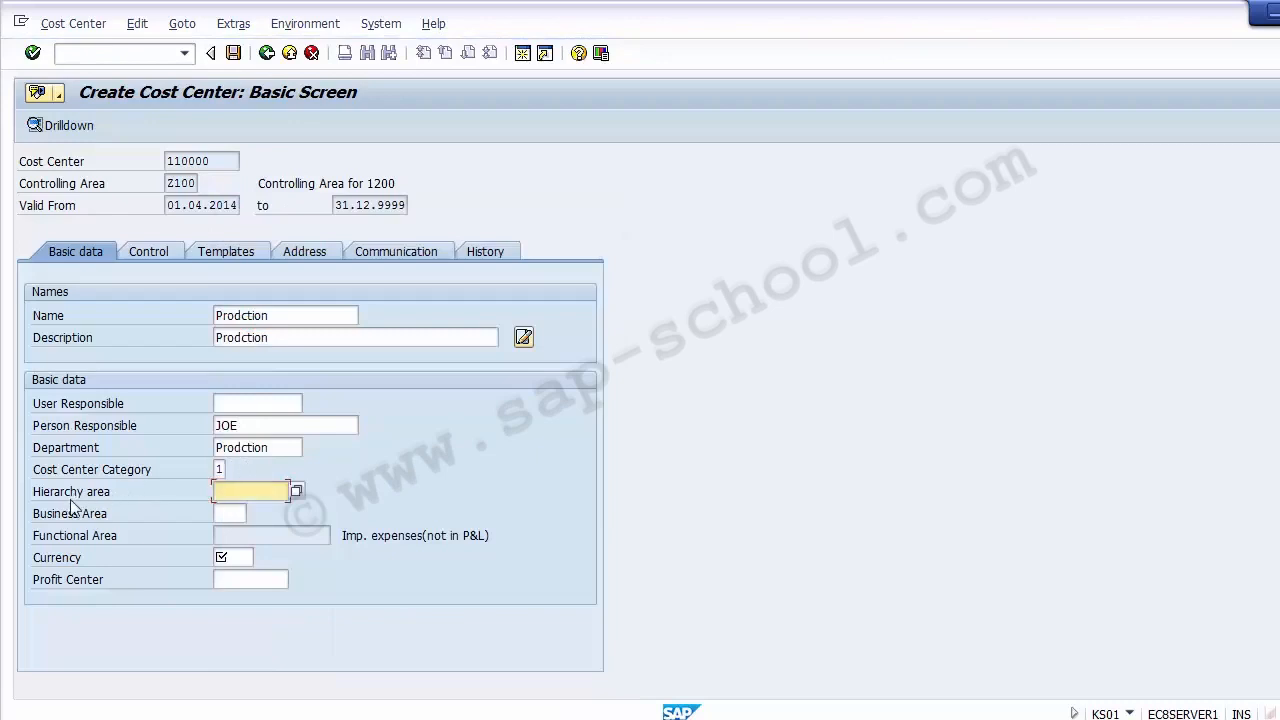
pyautogui.click(72, 500)
pyautogui.click(247, 494)
pyautogui.press('F4')
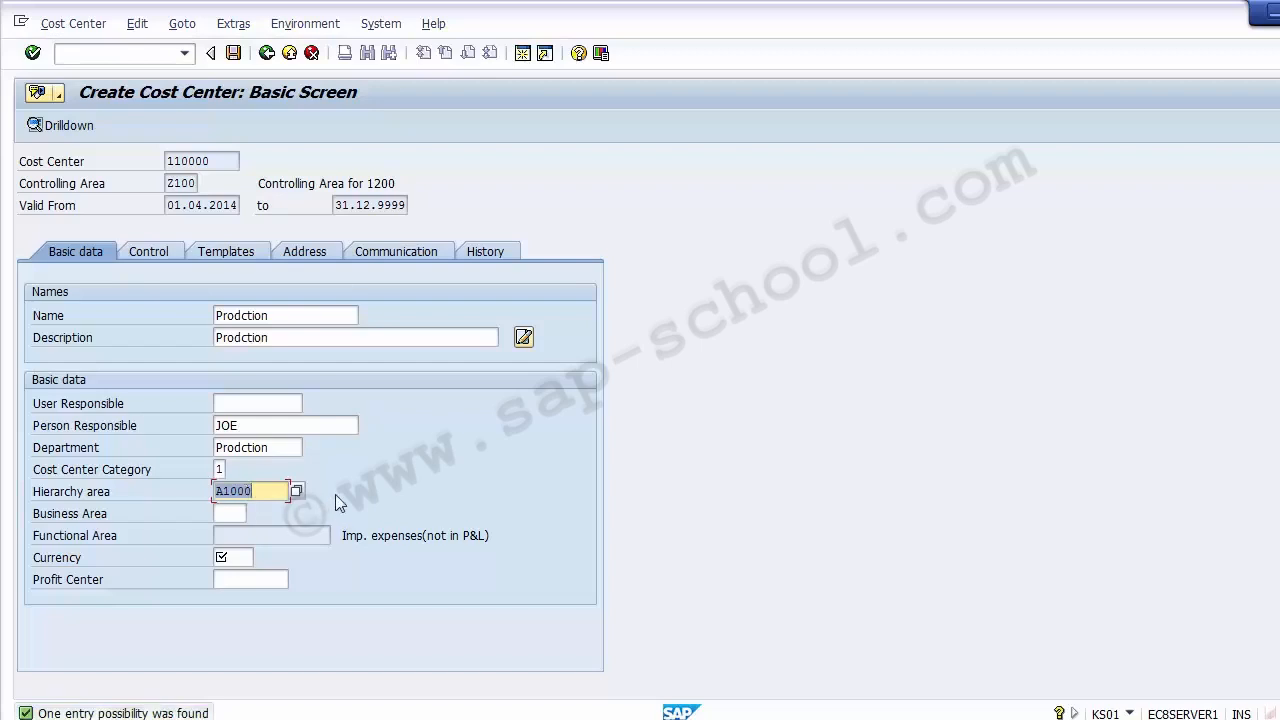
# - Assign business area 1210 (Product 1) to the cost center from the list of business areas
pyautogui.click(235, 513)
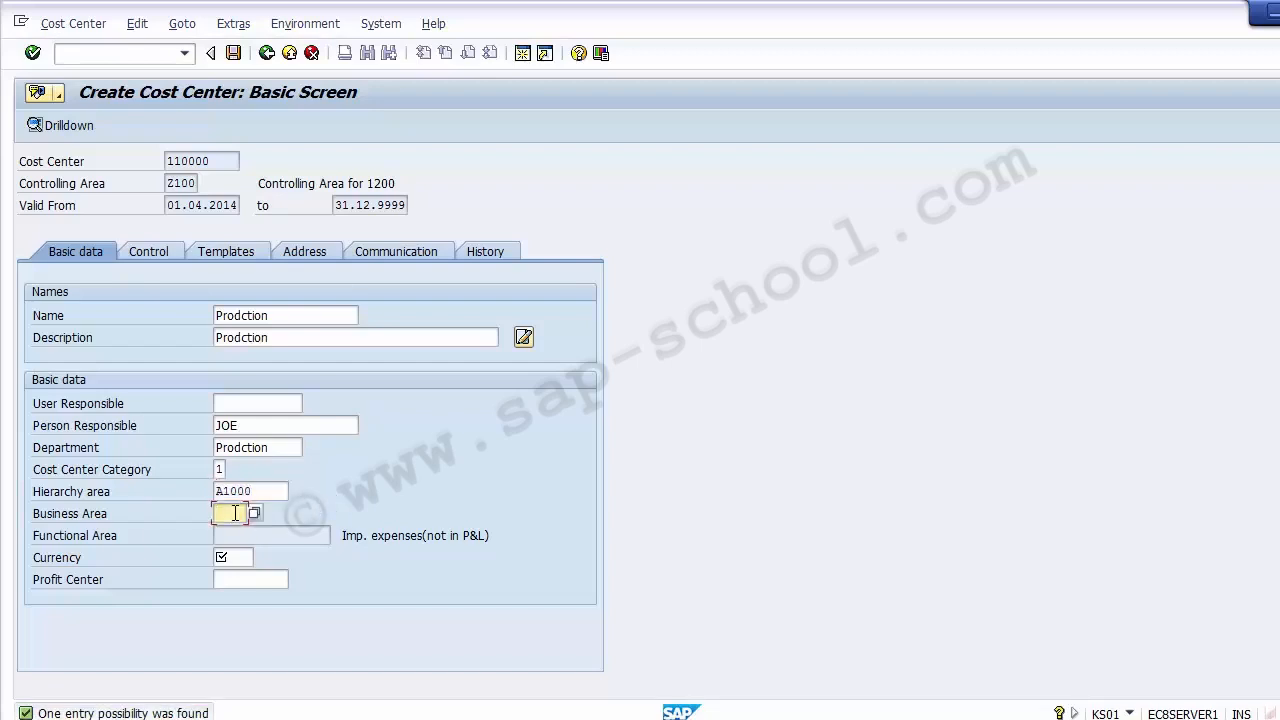
pyautogui.click(254, 513)
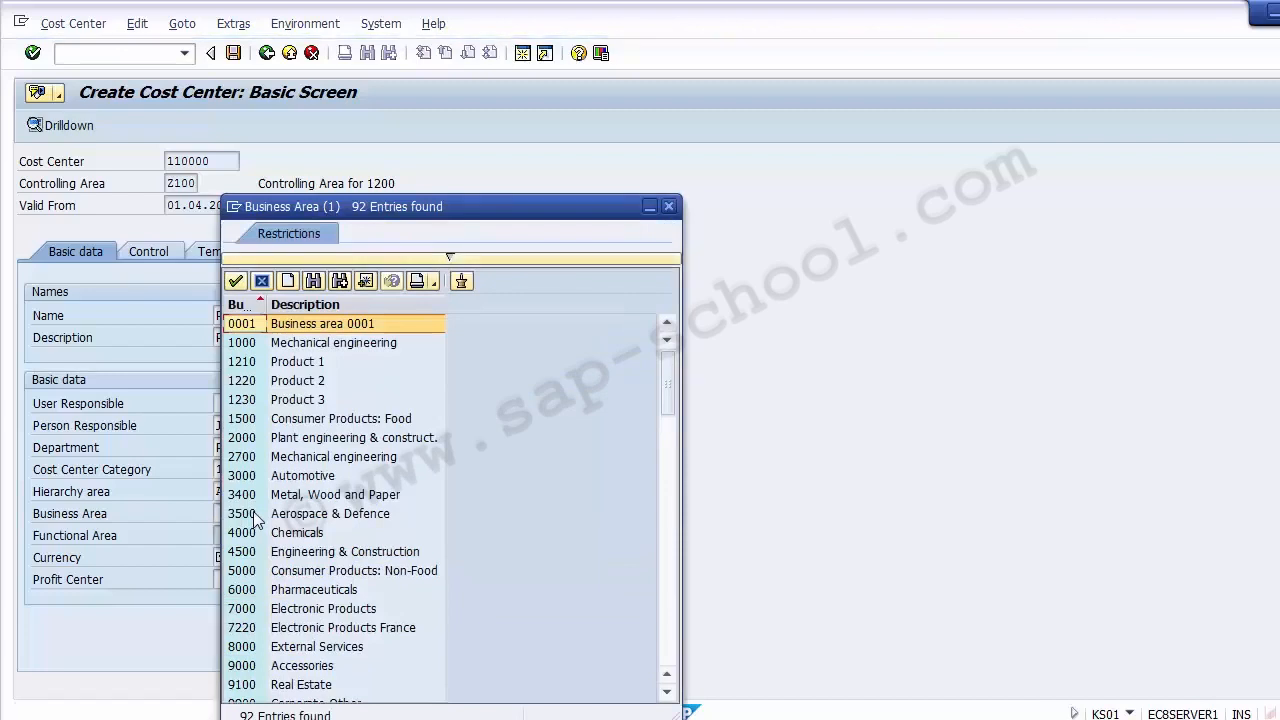
pyautogui.press('Down')
pyautogui.press('Down')
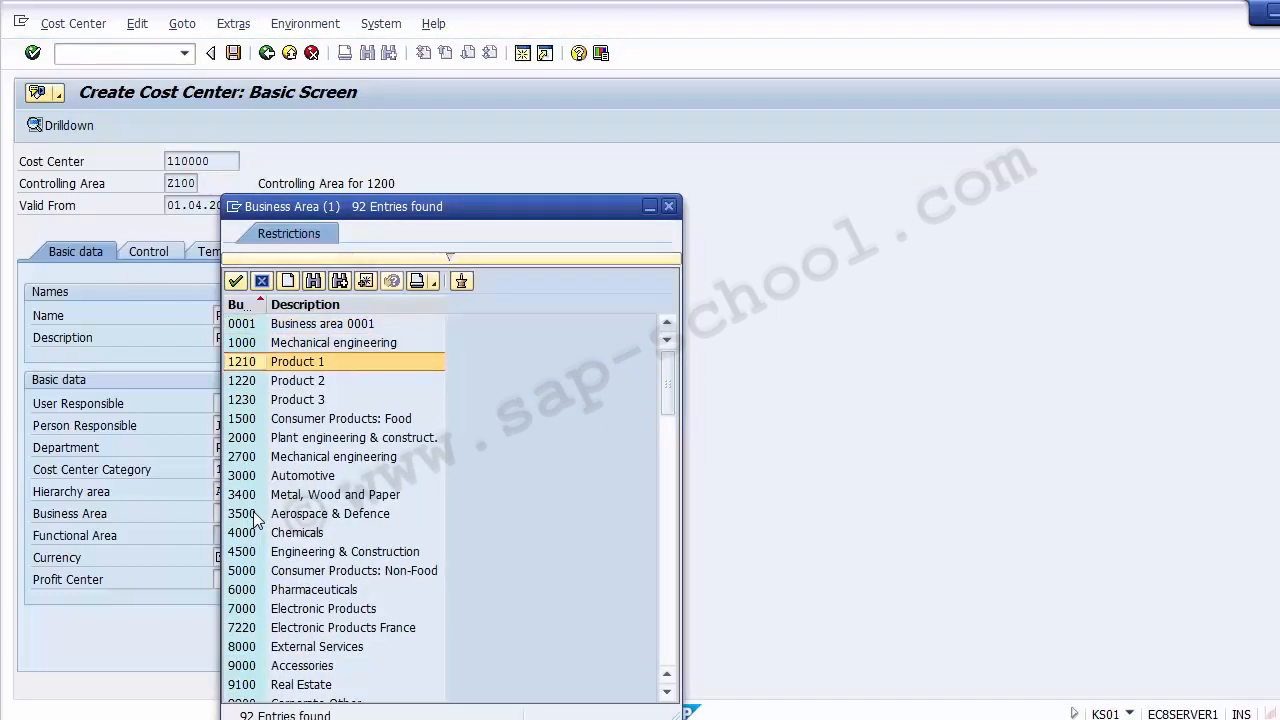
pyautogui.press('Escape')
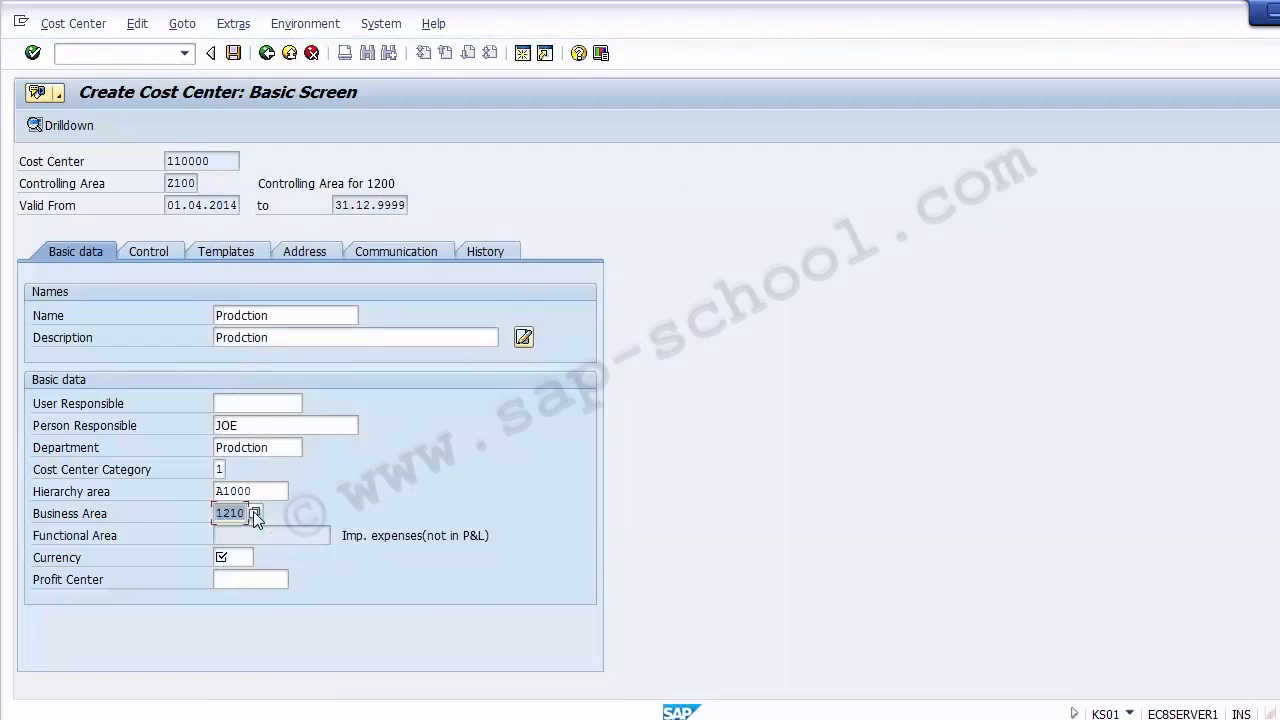
# - Set the cost center's currency to USD
pyautogui.click(233, 554)
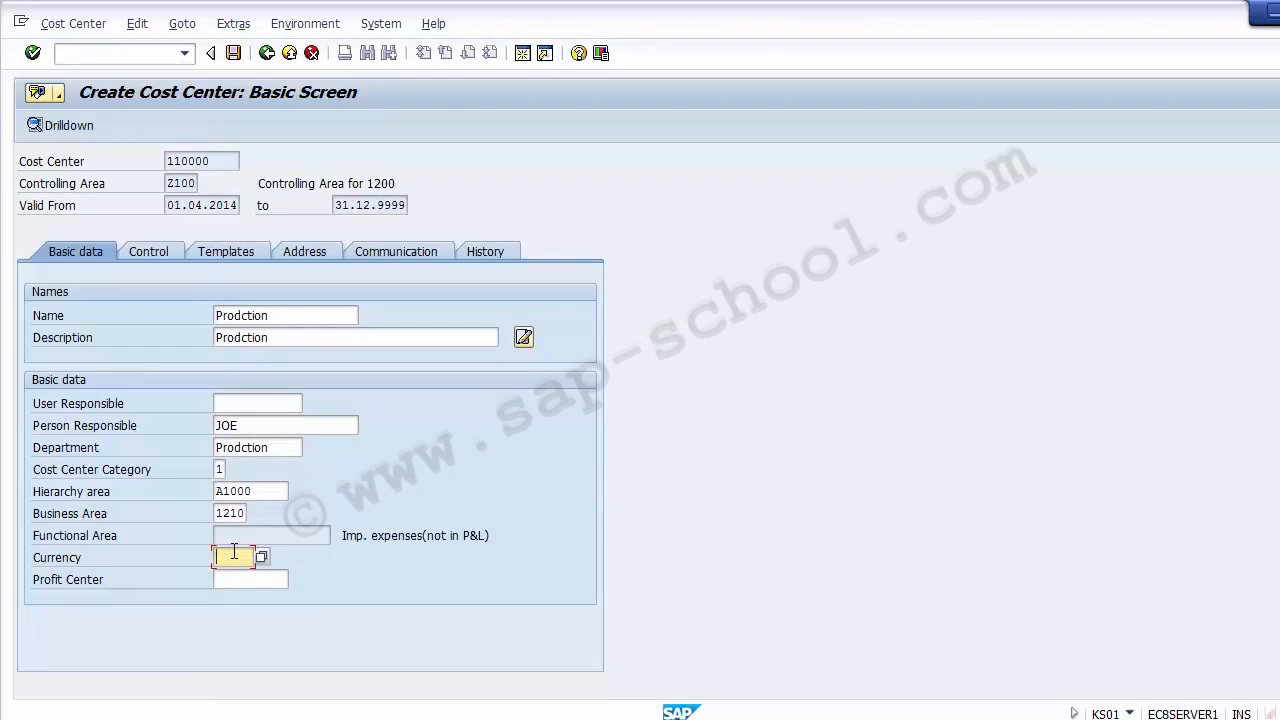
pyautogui.write('USD')
pyautogui.press('Tab')
# - Search the profit centers of controlling area Z100 and assign 11000 (SOAPS) to the cost center
pyautogui.click(297, 582)
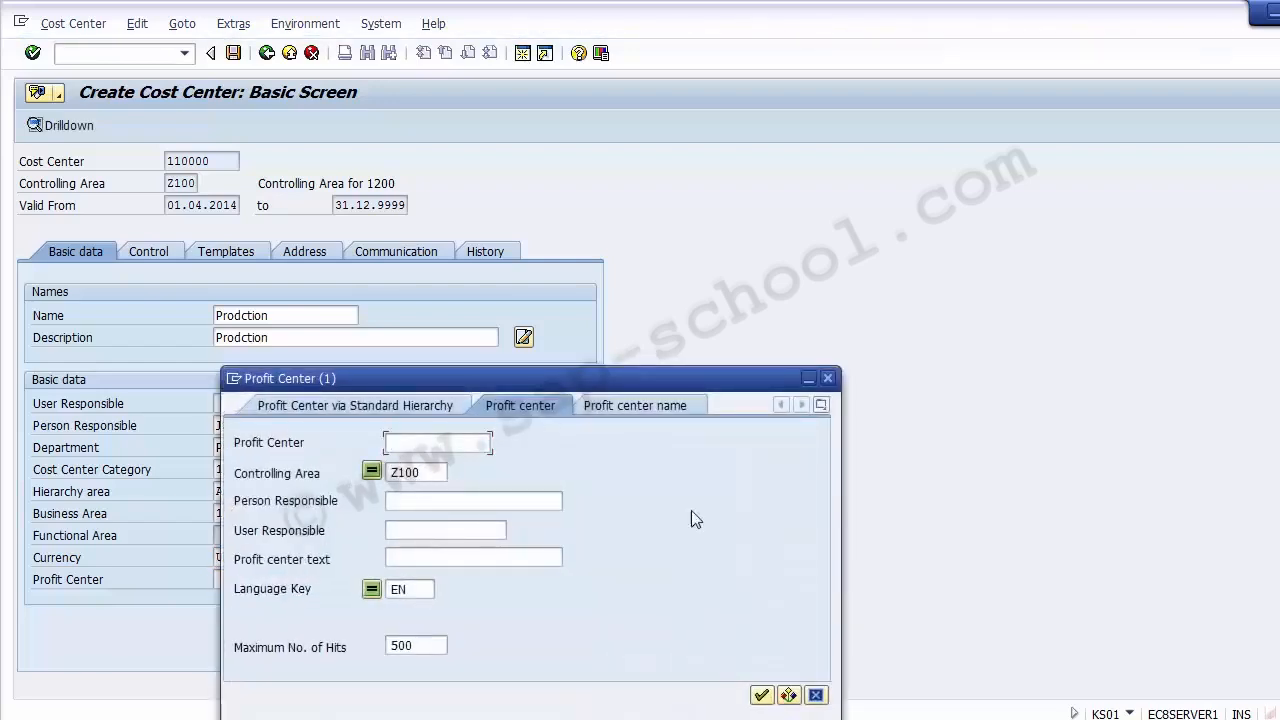
pyautogui.click(760, 696)
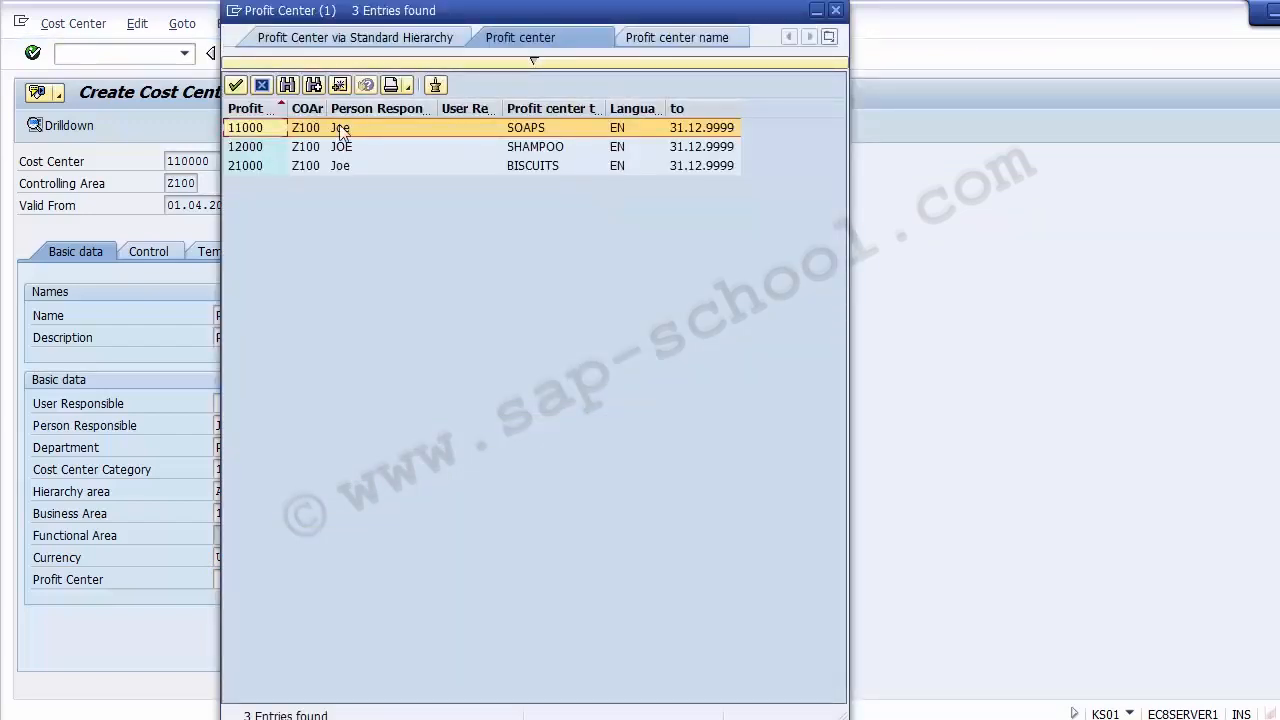
pyautogui.click(255, 150)
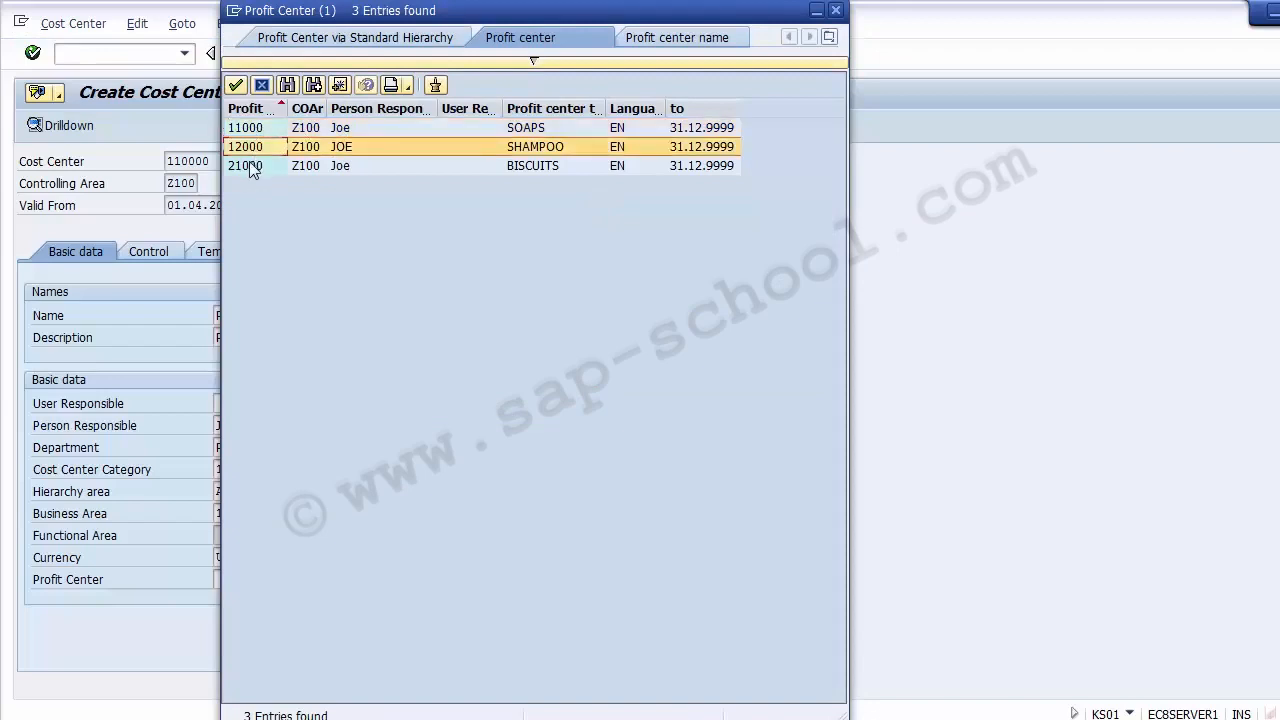
pyautogui.click(250, 166)
pyautogui.click(247, 150)
pyautogui.click(245, 128)
pyautogui.click(248, 147)
pyautogui.click(248, 167)
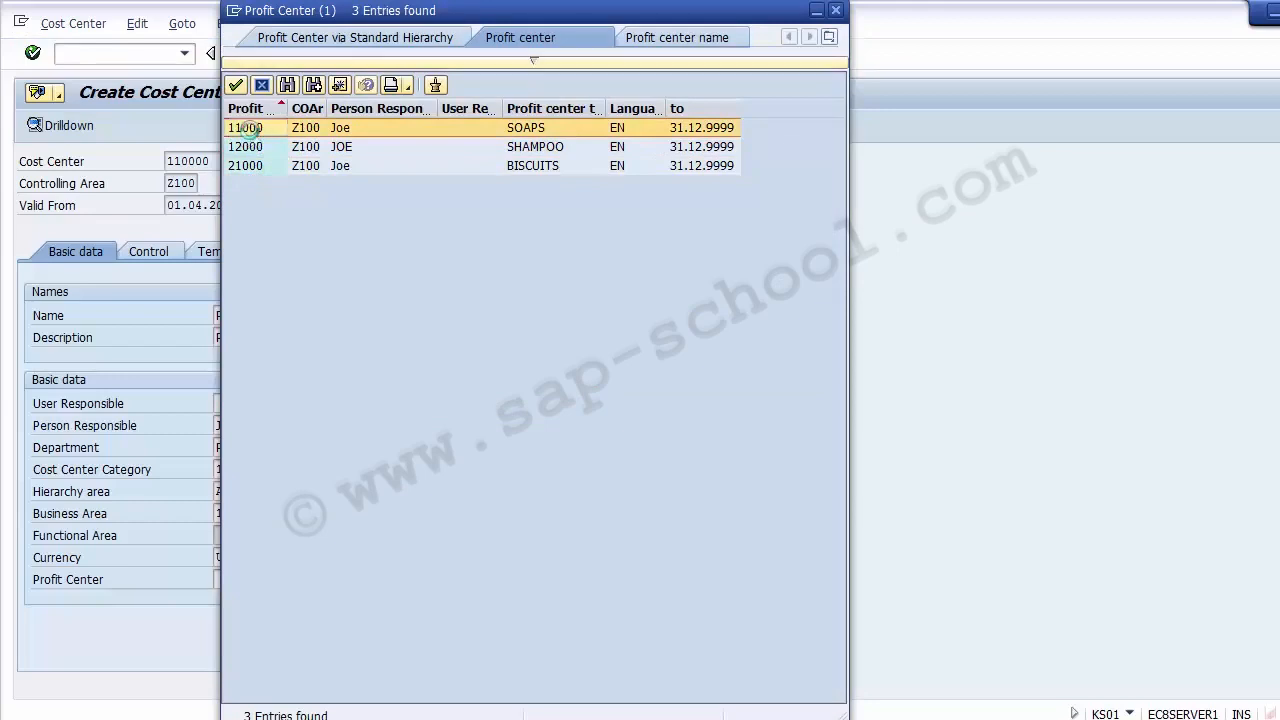
pyautogui.doubleClick(243, 128)
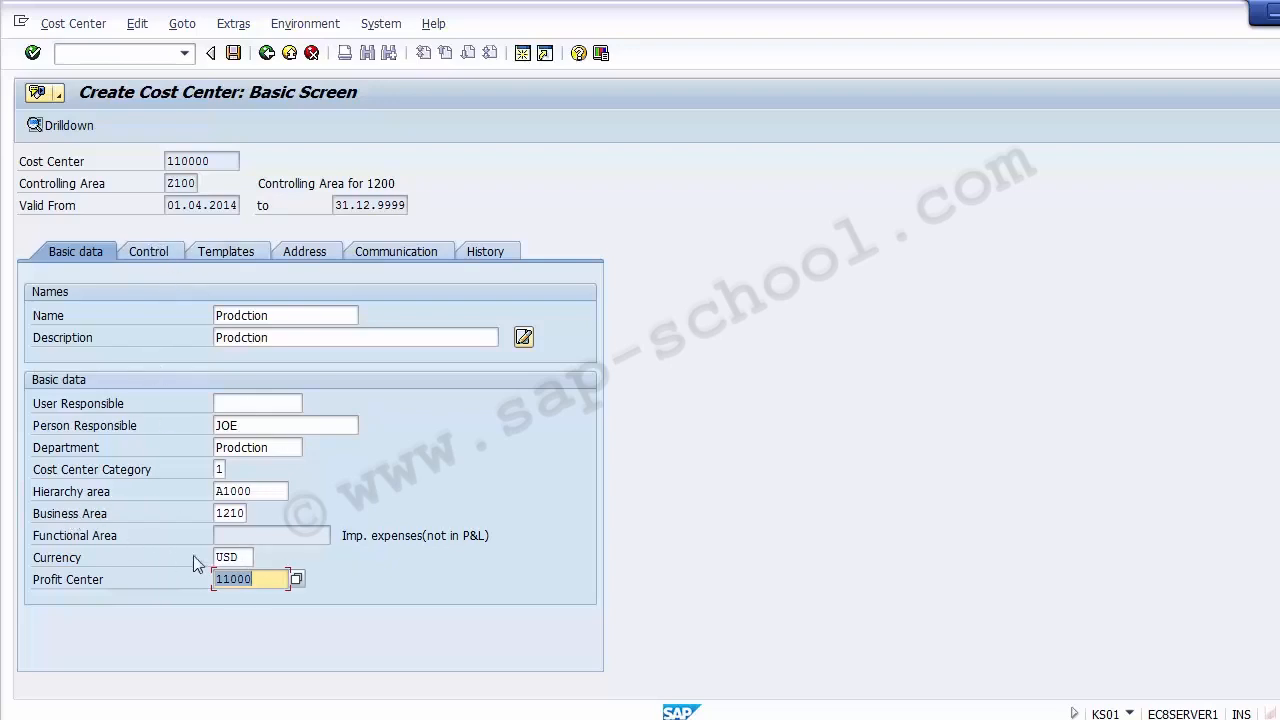
pyautogui.click(262, 578)
pyautogui.click(283, 492)
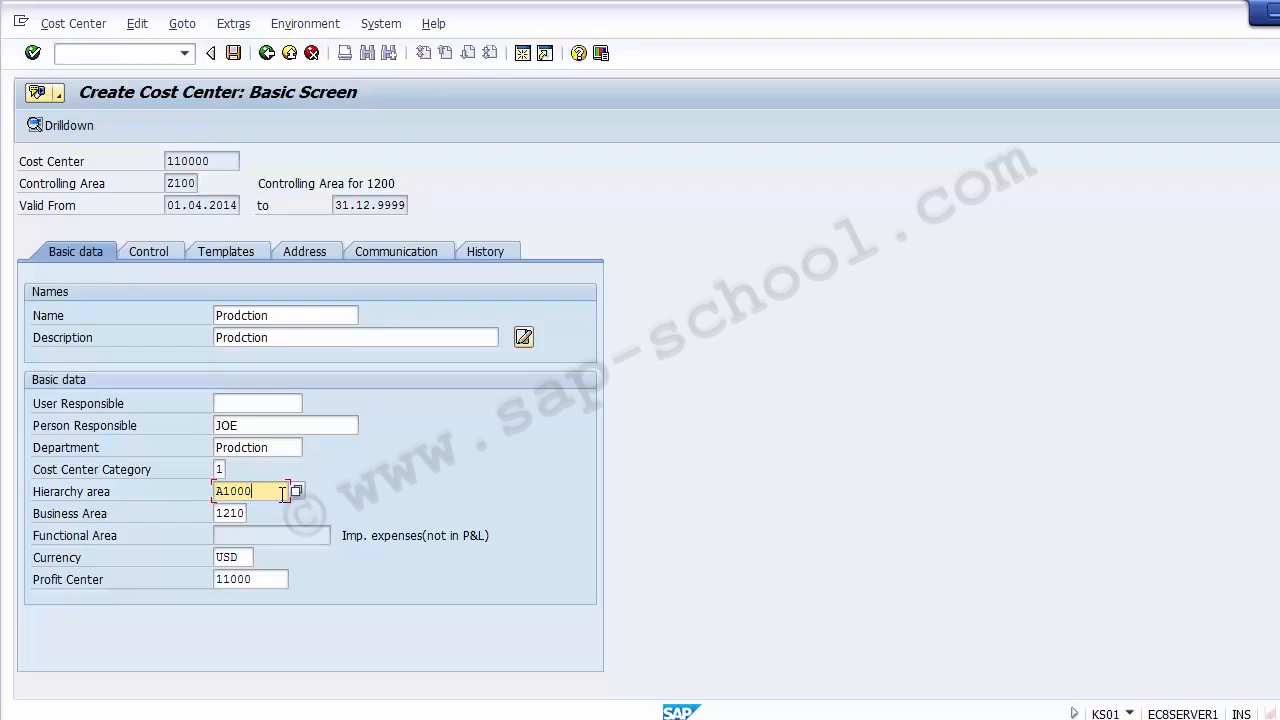
# - Enable commitment update in the cost center's control indicators
pyautogui.click(164, 254)
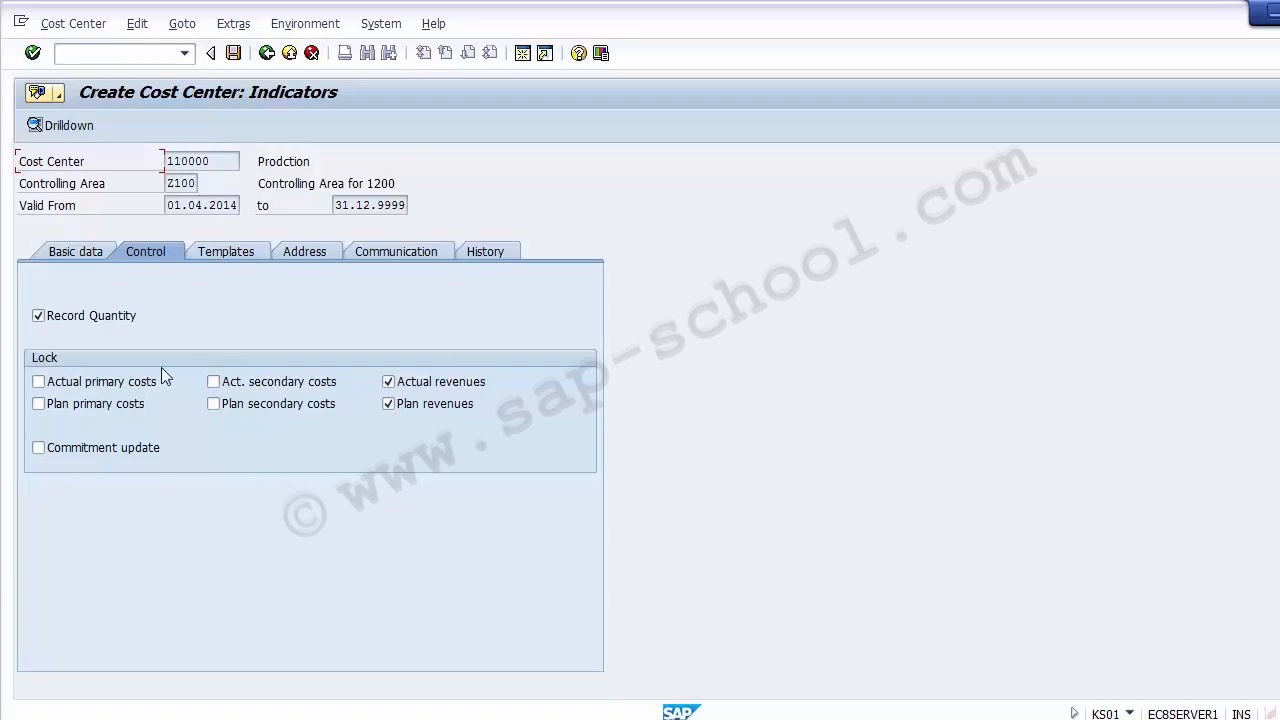
pyautogui.click(80, 452)
# - Review the new cost center's address, template, communication and history data for optional entries and creation details
pyautogui.click(303, 253)
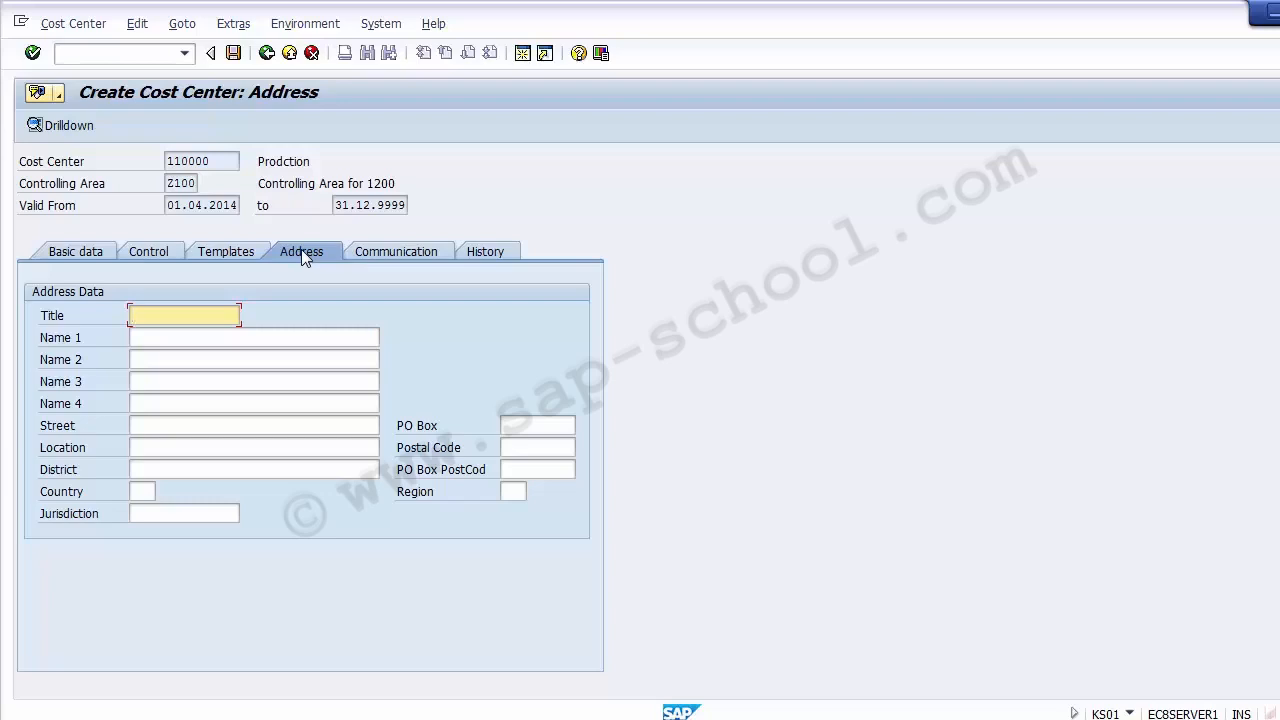
pyautogui.click(239, 254)
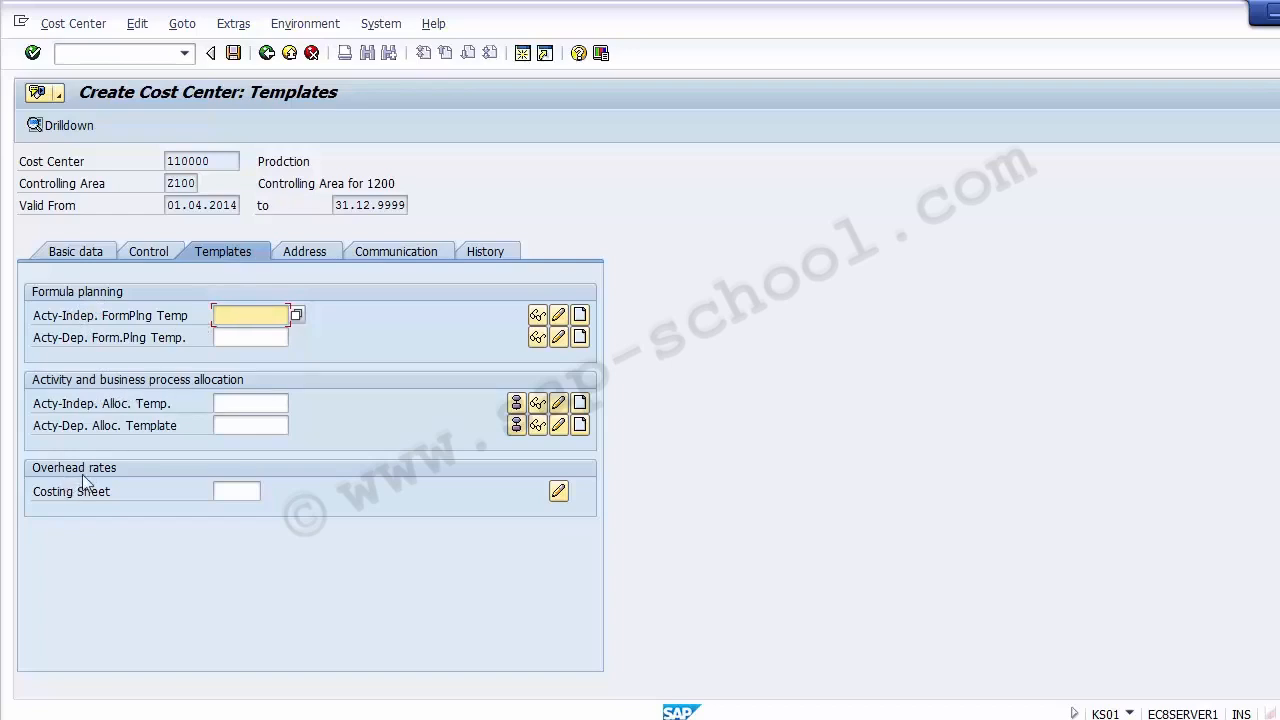
pyautogui.click(383, 347)
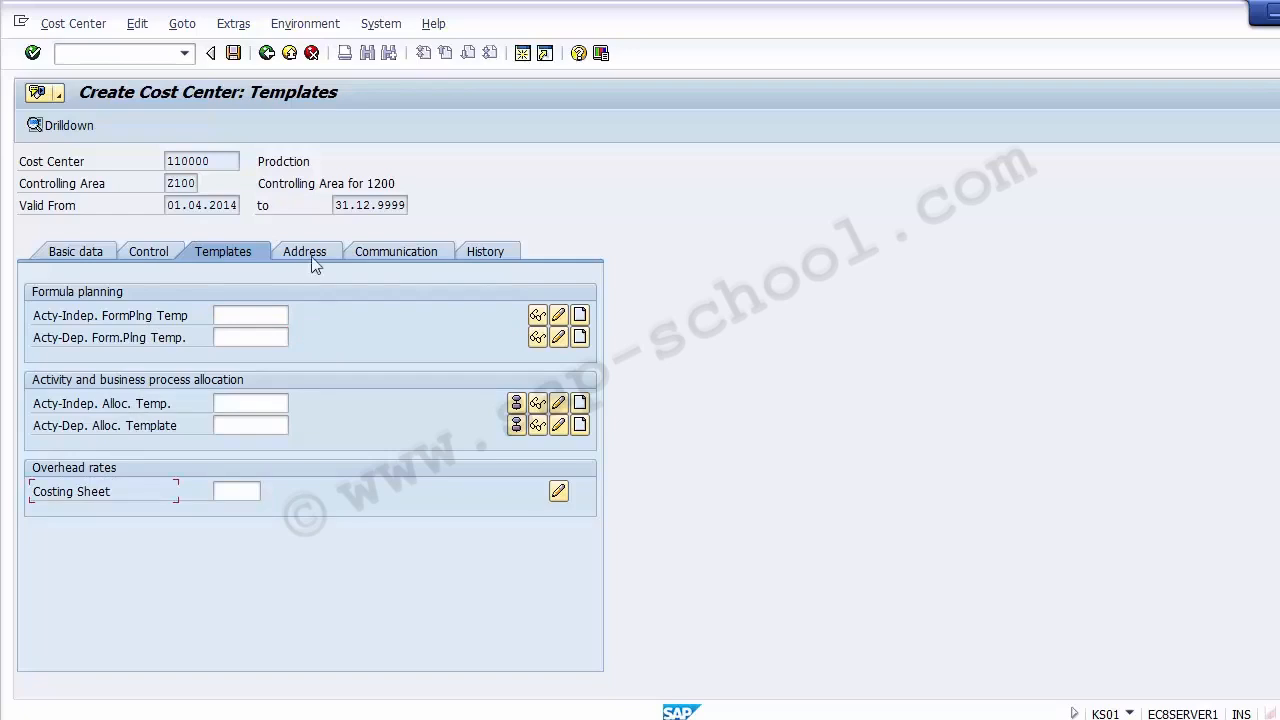
pyautogui.click(395, 251)
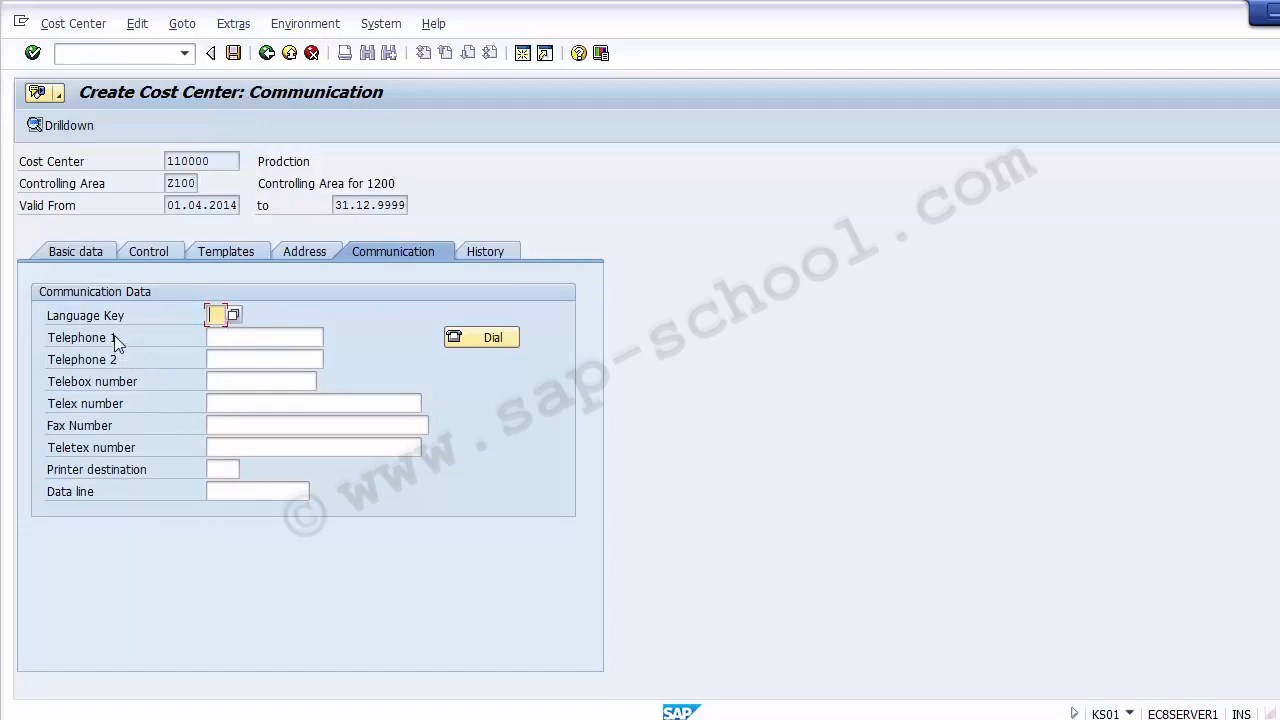
pyautogui.click(215, 338)
pyautogui.click(216, 359)
pyautogui.click(227, 378)
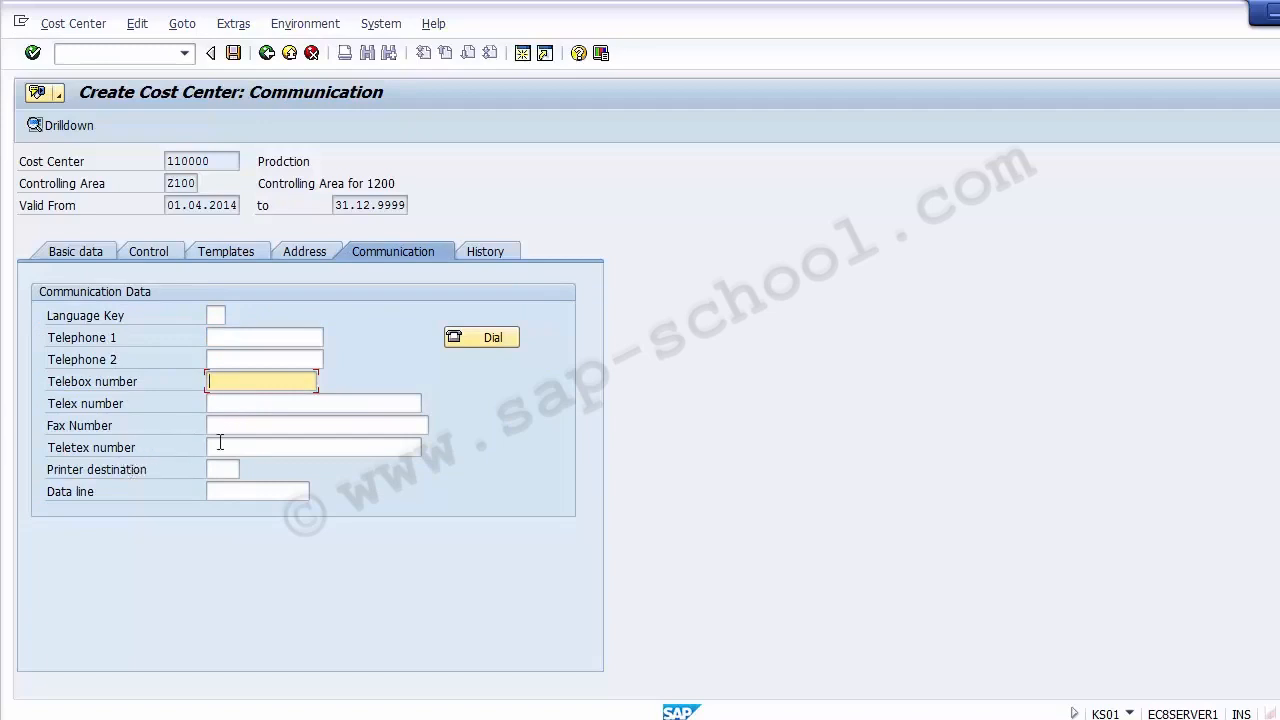
pyautogui.click(466, 254)
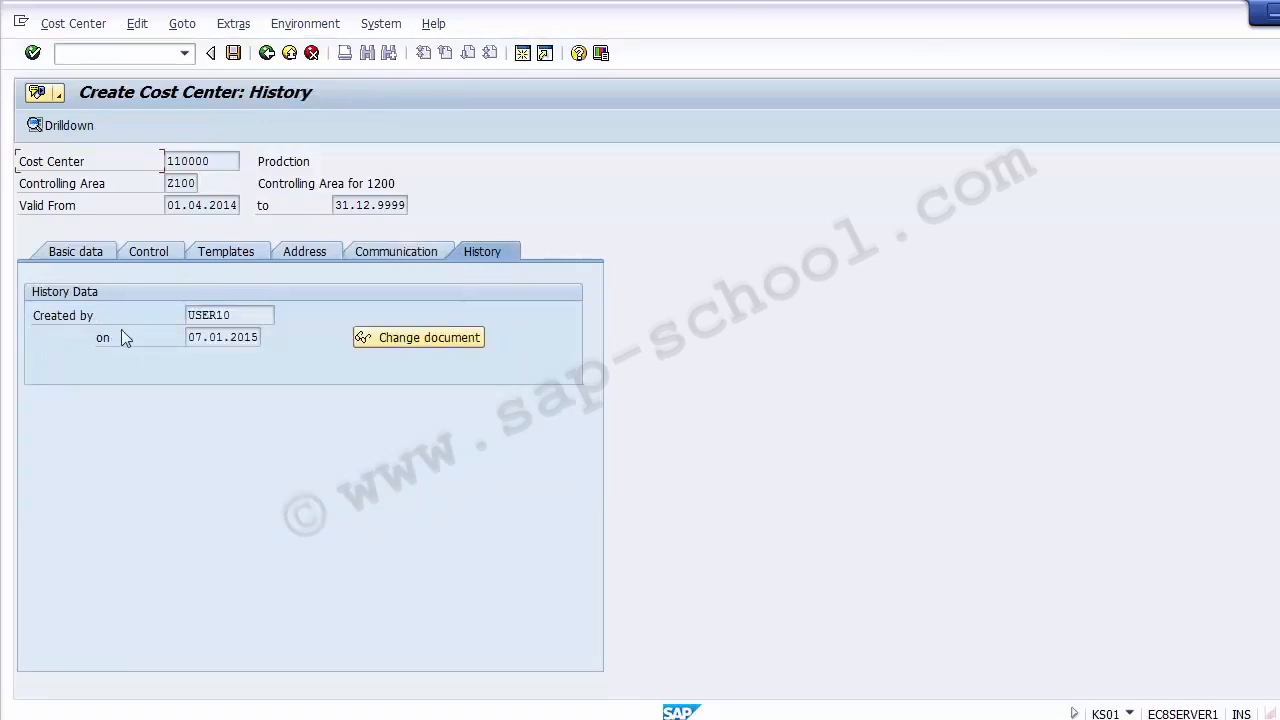
pyautogui.moveTo(264, 316); pyautogui.dragTo(175, 311)
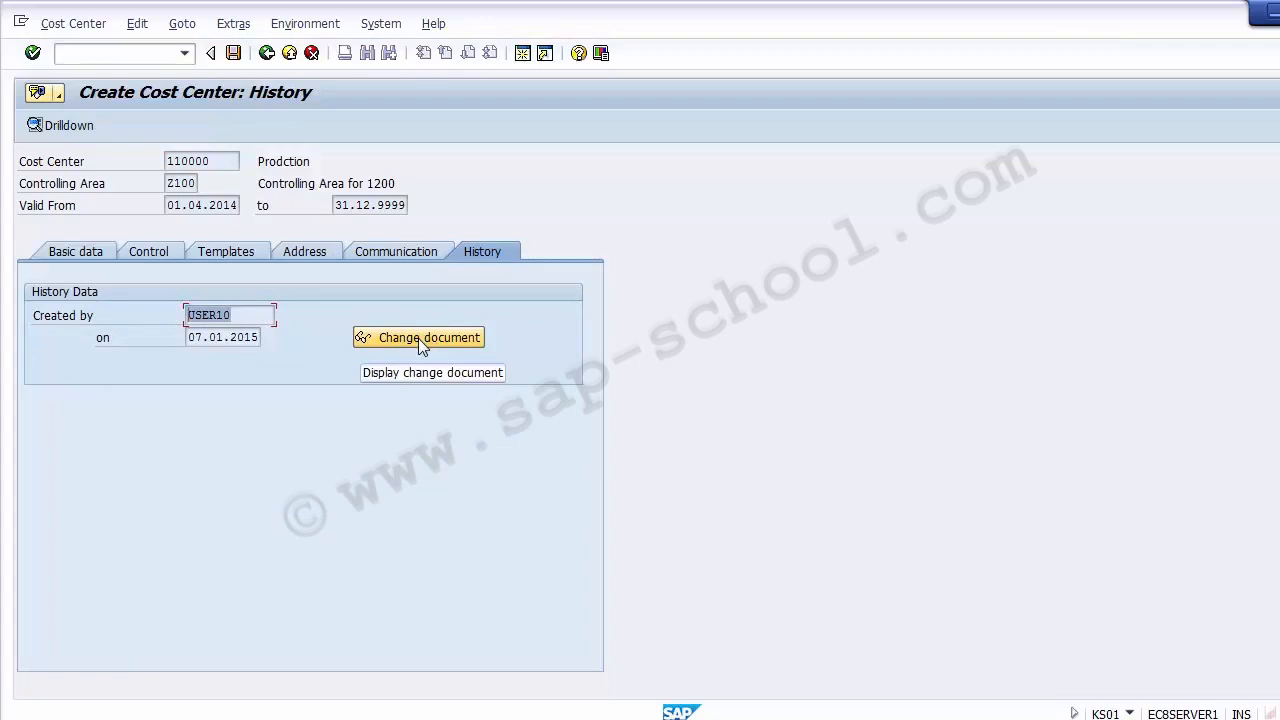
# - Return to the basic data and save the new cost center 110000
pyautogui.click(64, 256)
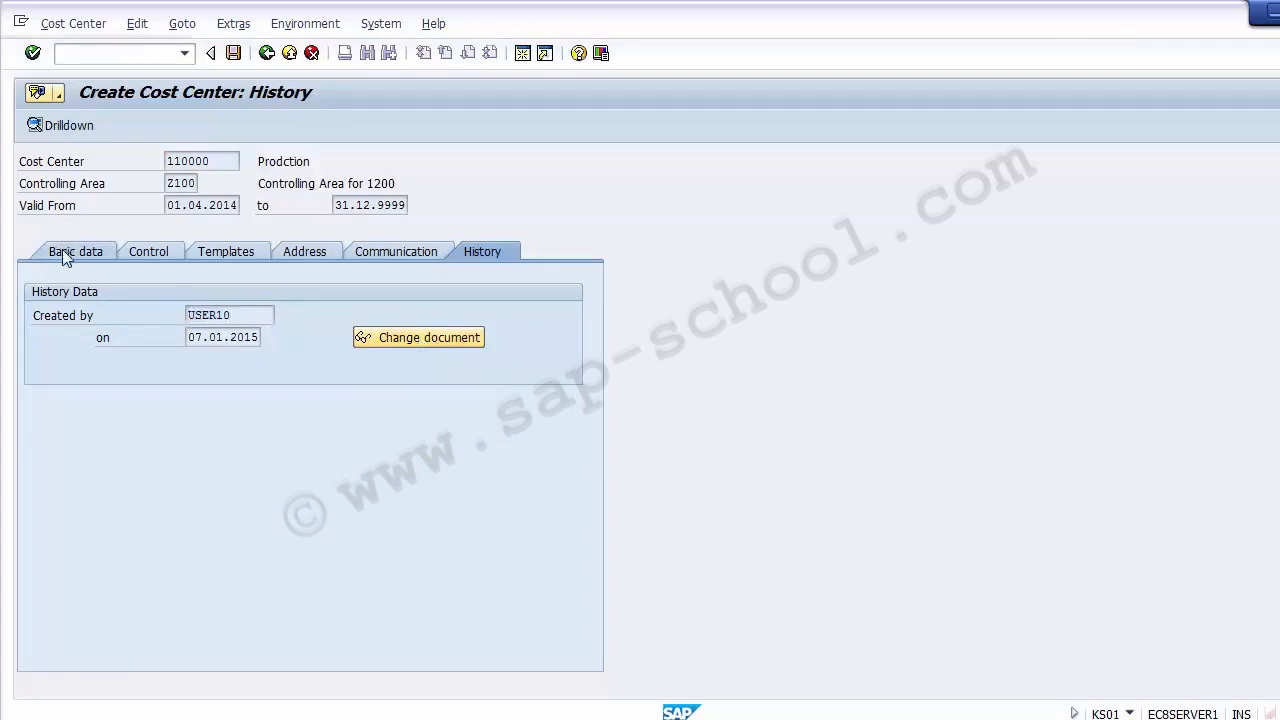
pyautogui.click(232, 54)
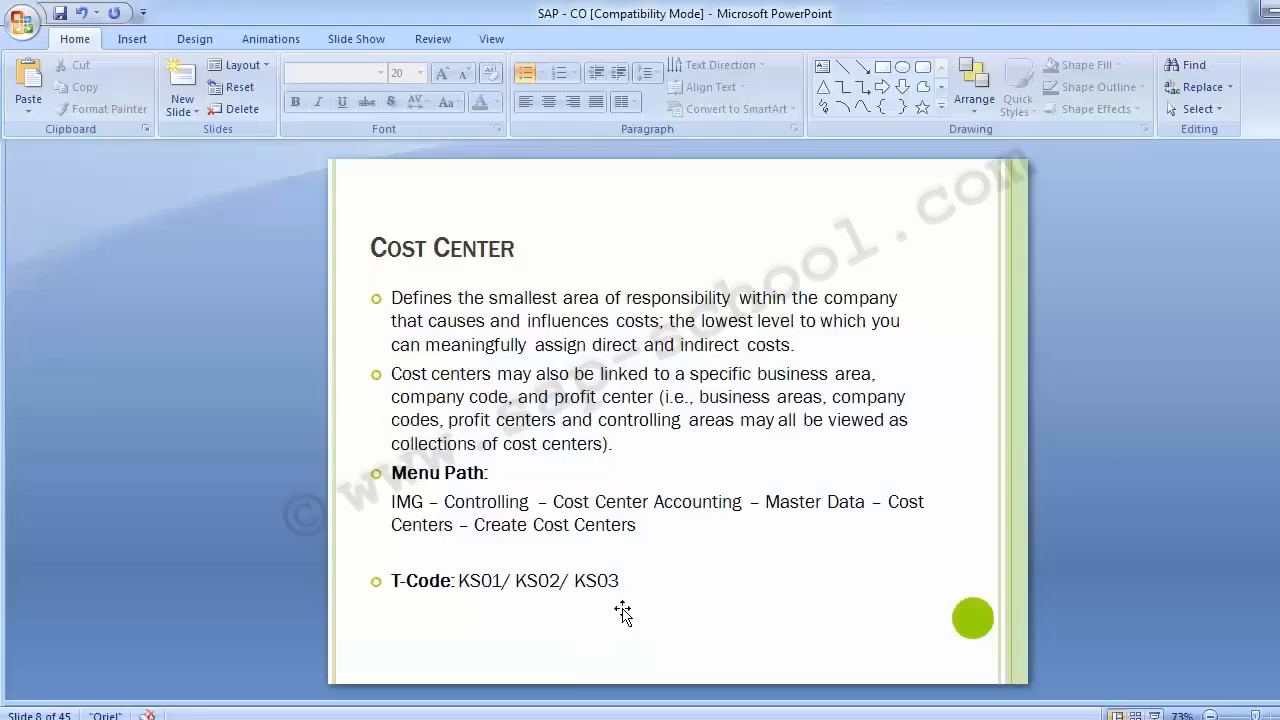
# - Switch to the PowerPoint slide on cost centers and look up the transaction codes for changing and displaying them
pyautogui.click(514, 582)
pyautogui.moveTo(529, 586); pyautogui.dragTo(556, 584)
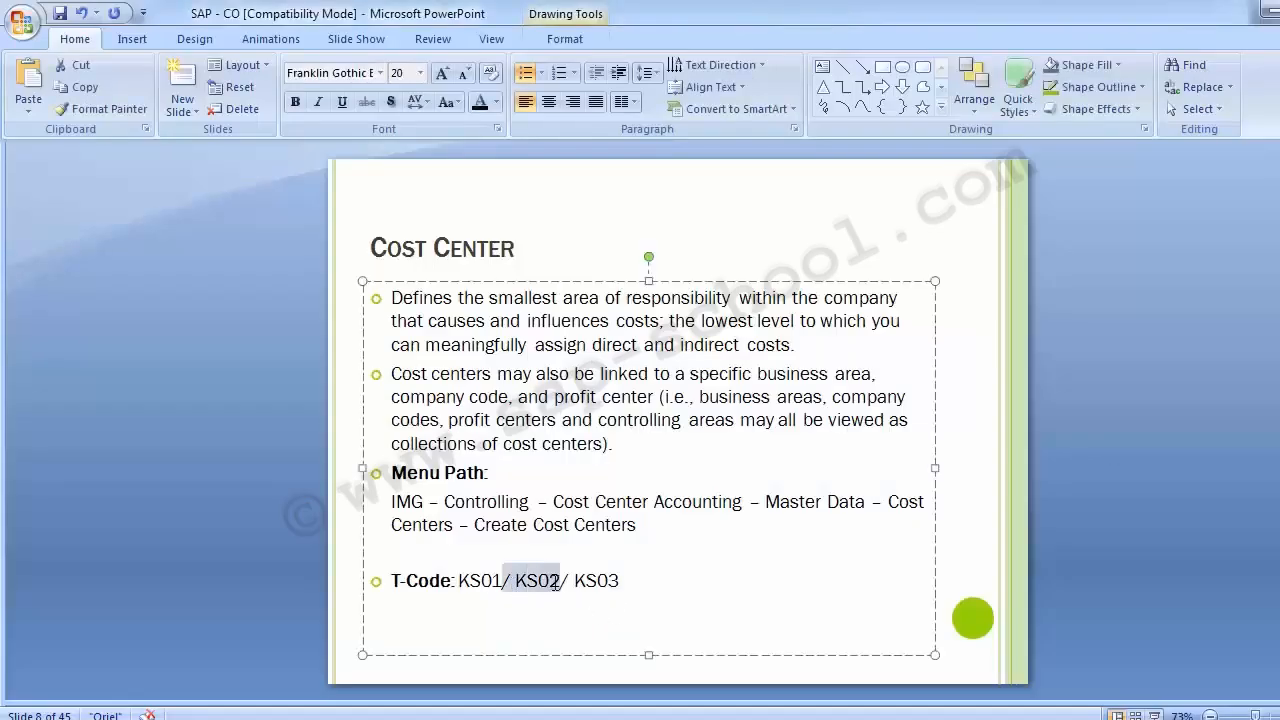
pyautogui.click(576, 585)
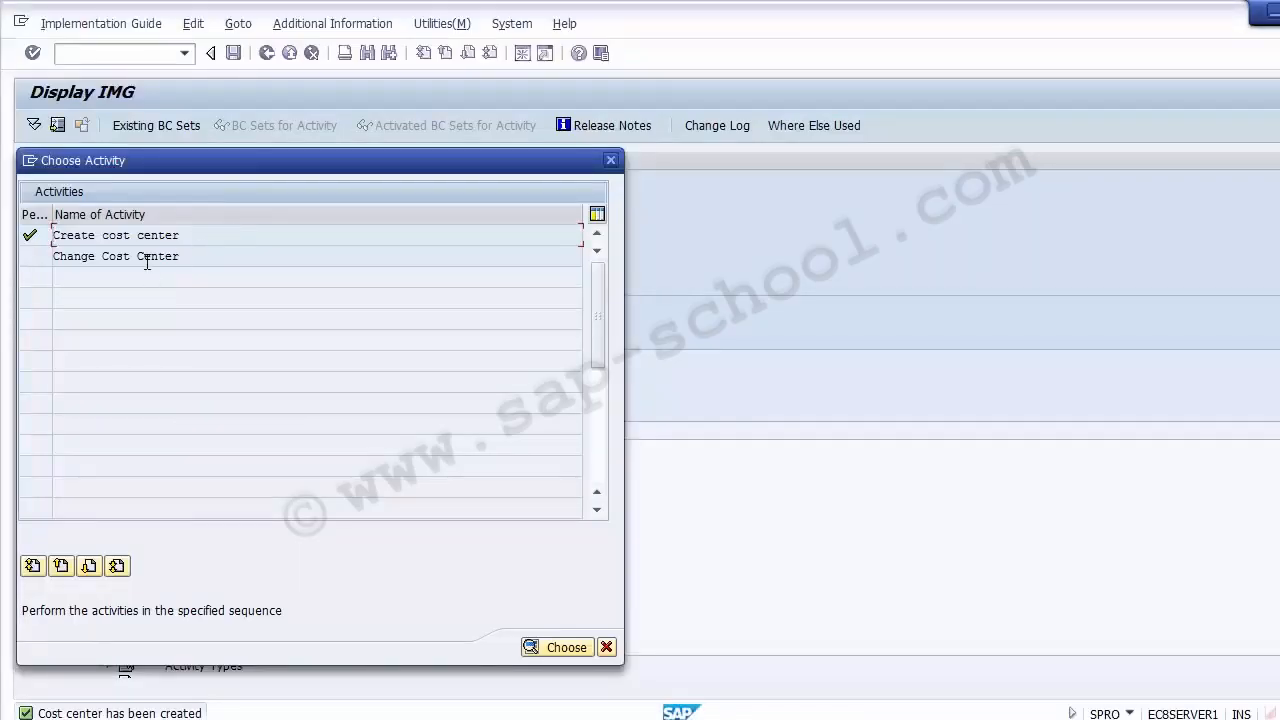
# - Back in SAP, open cost center 110000 for editing through the Change Cost Center activity
pyautogui.click(141, 257)
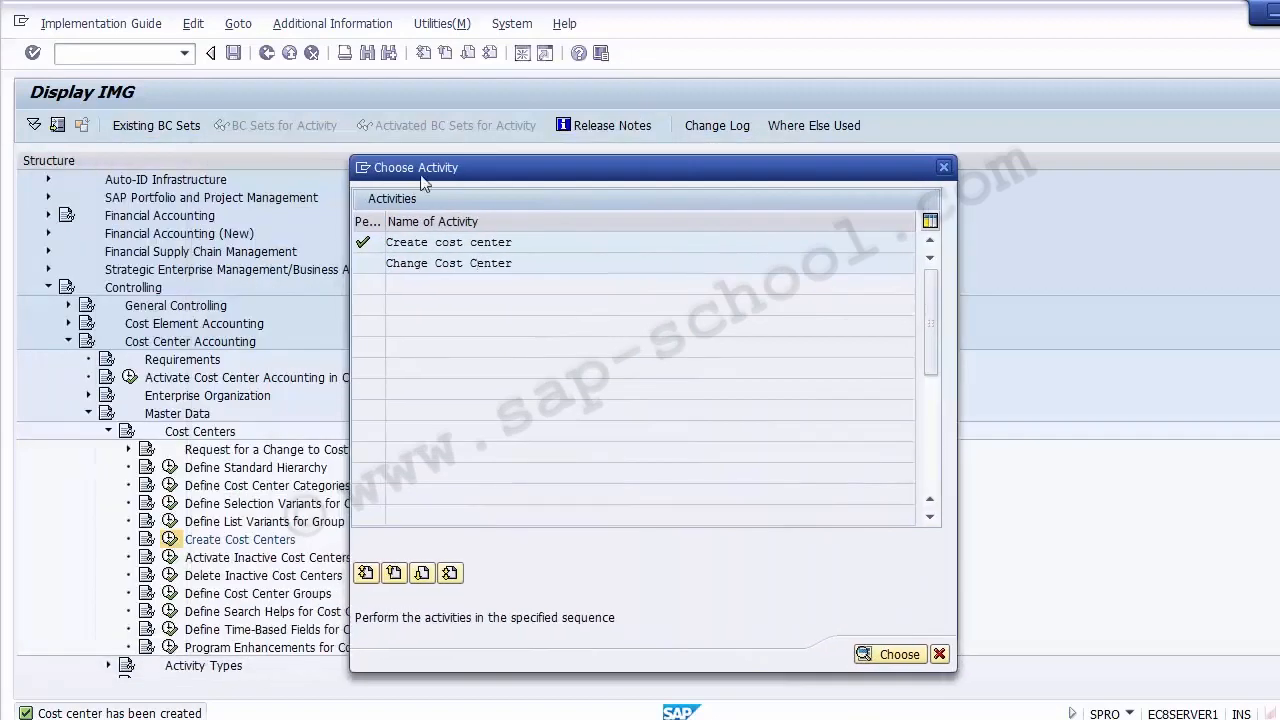
pyautogui.moveTo(169, 141); pyautogui.dragTo(537, 89)
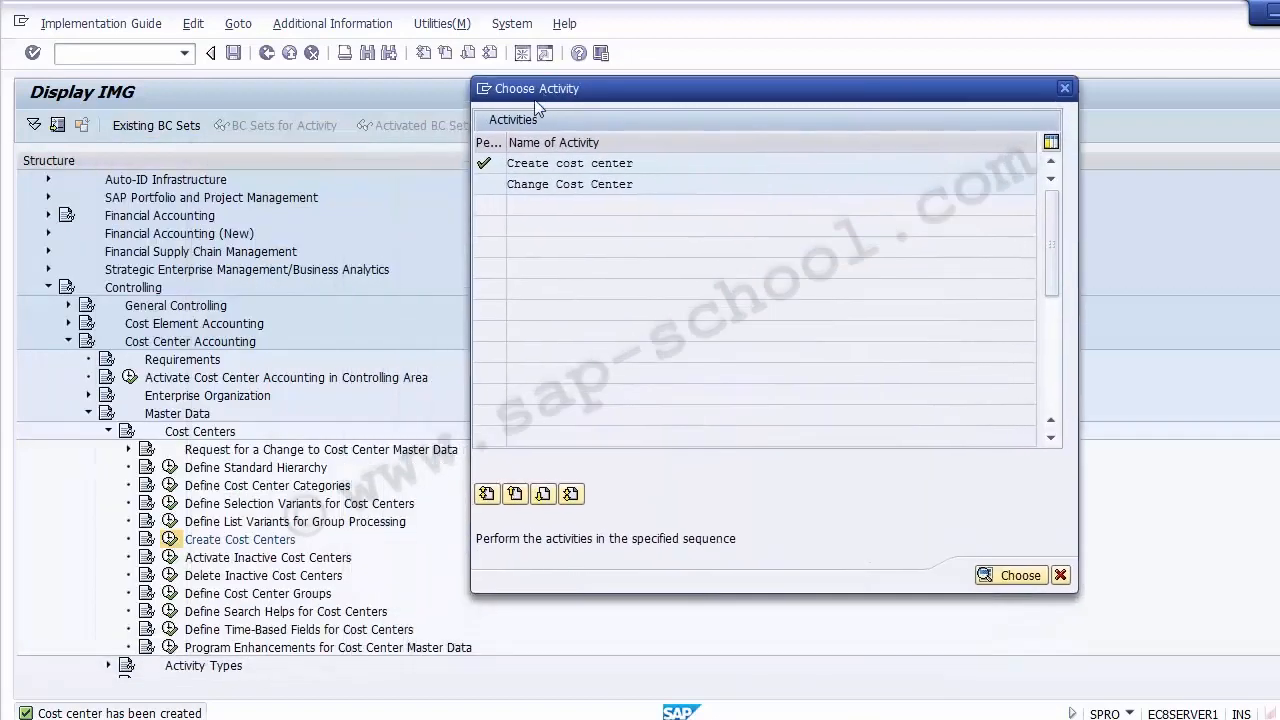
pyautogui.doubleClick(531, 183)
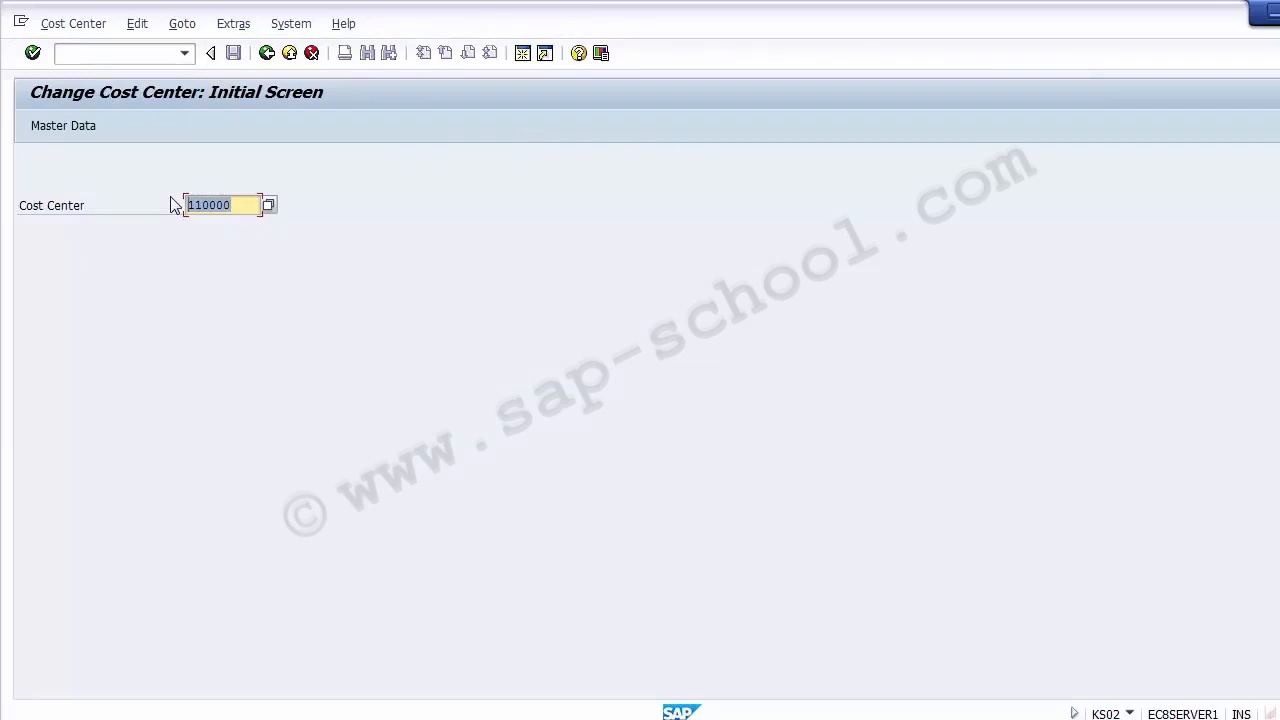
pyautogui.press('Return')
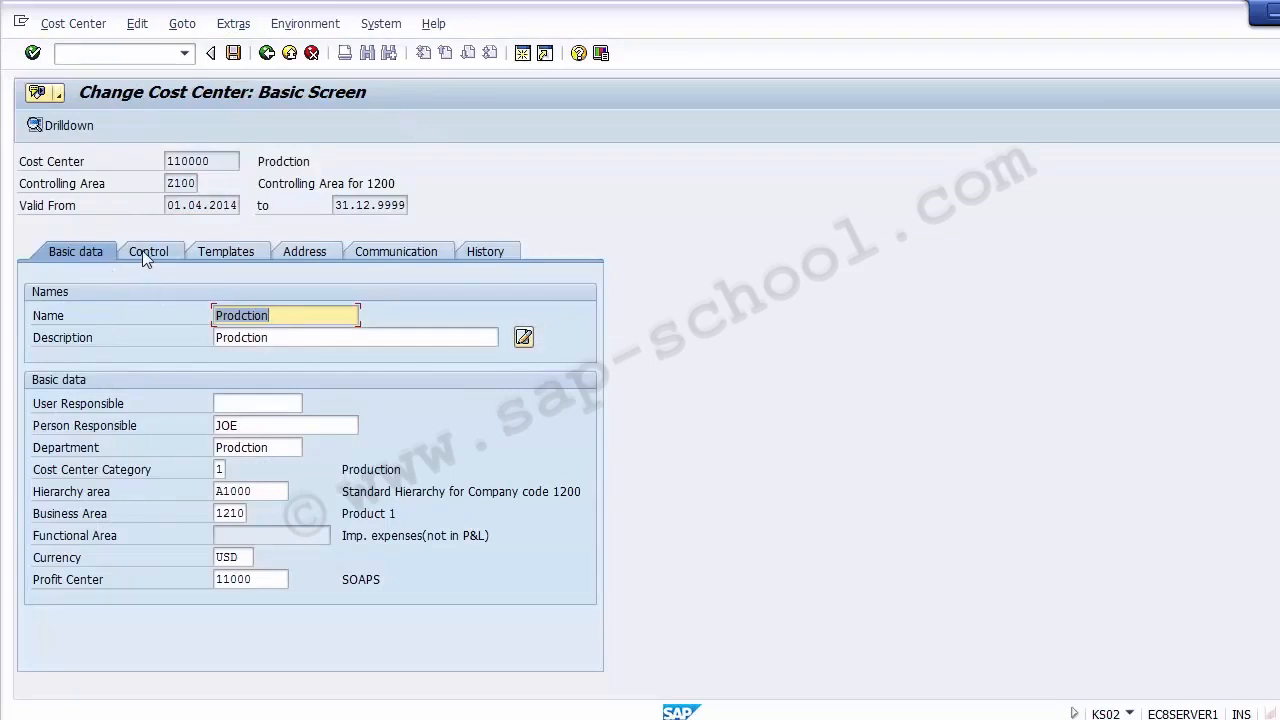
# - Check the editable basic data, control indicators, templates and address fields of cost center 110000, ending on its basic data
pyautogui.click(254, 425)
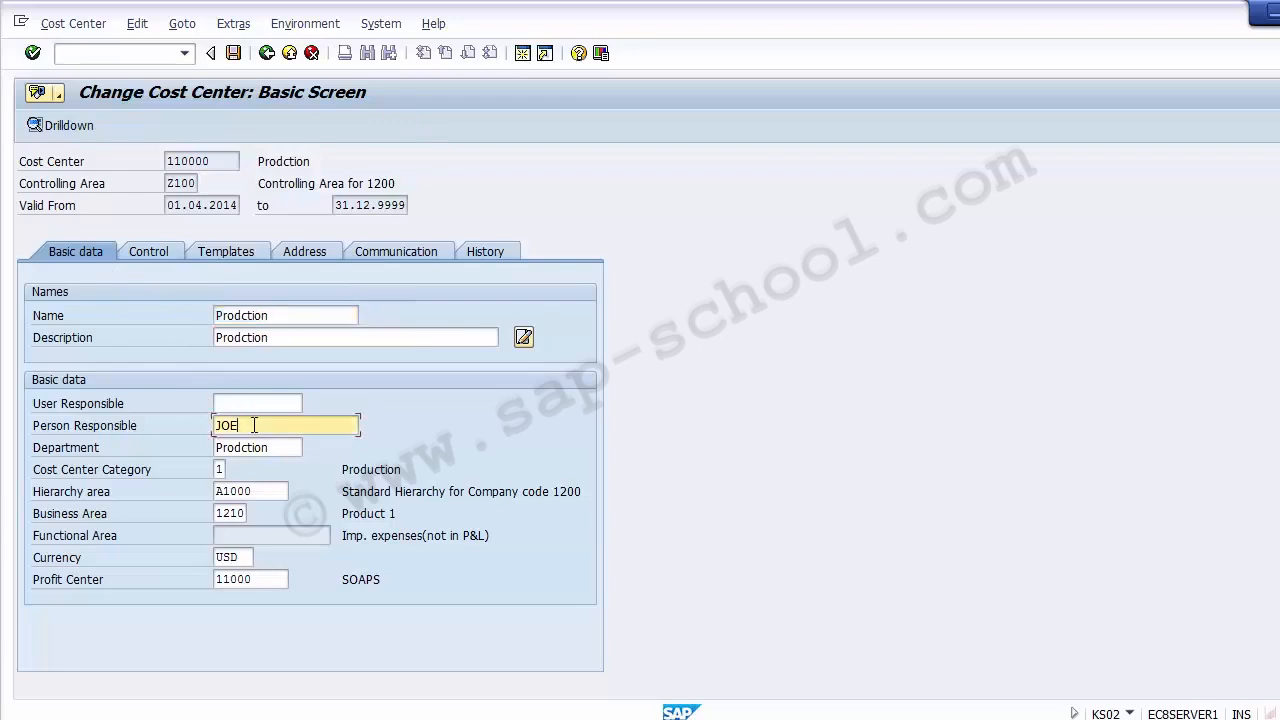
pyautogui.click(262, 490)
pyautogui.click(244, 512)
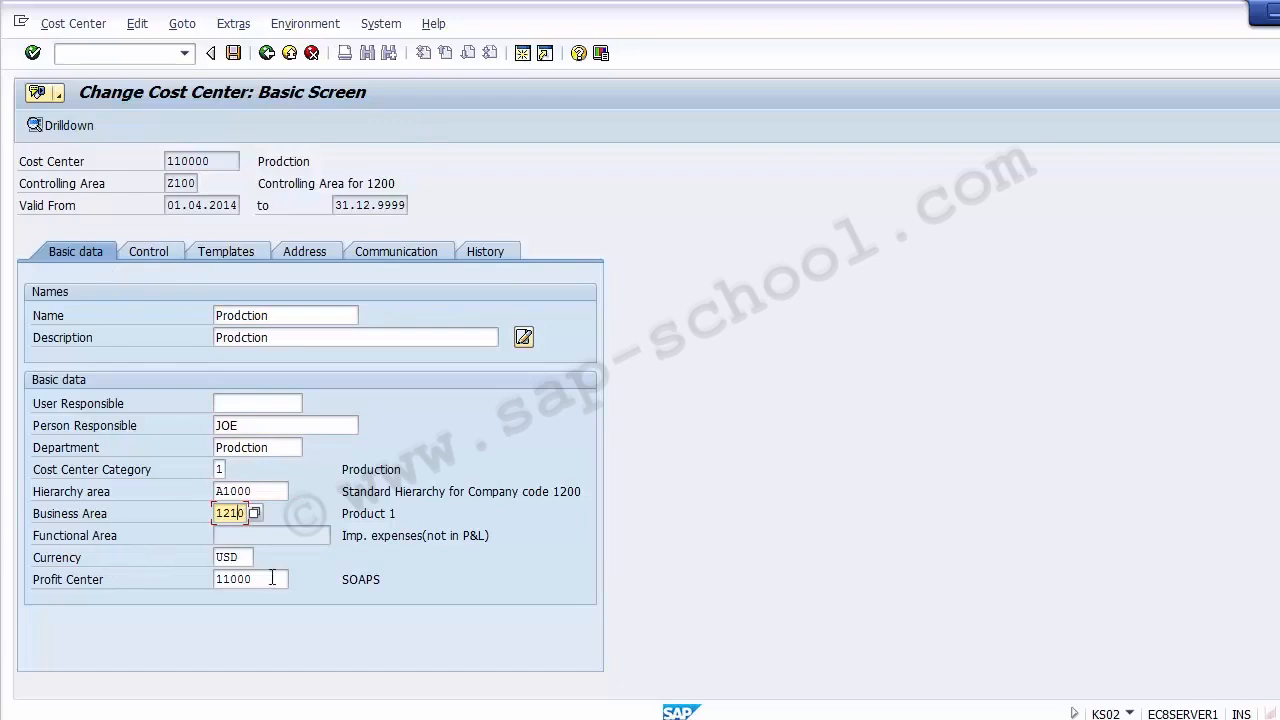
pyautogui.click(272, 578)
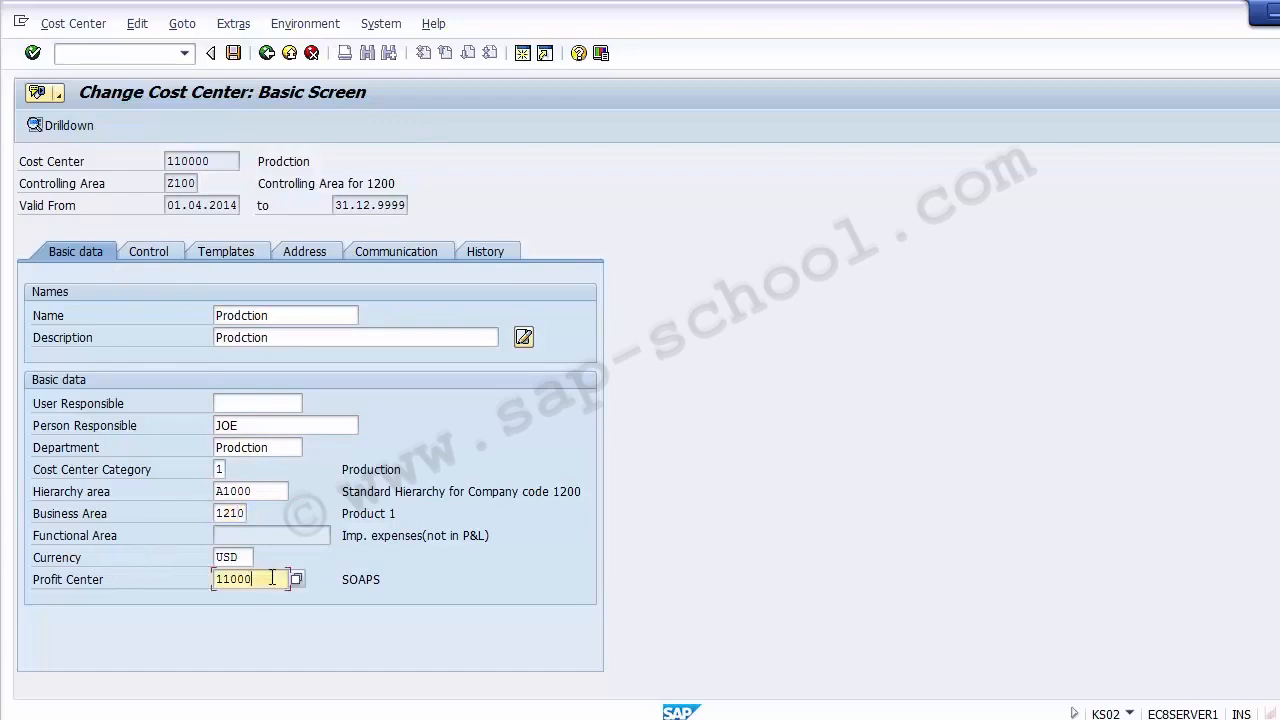
pyautogui.click(156, 251)
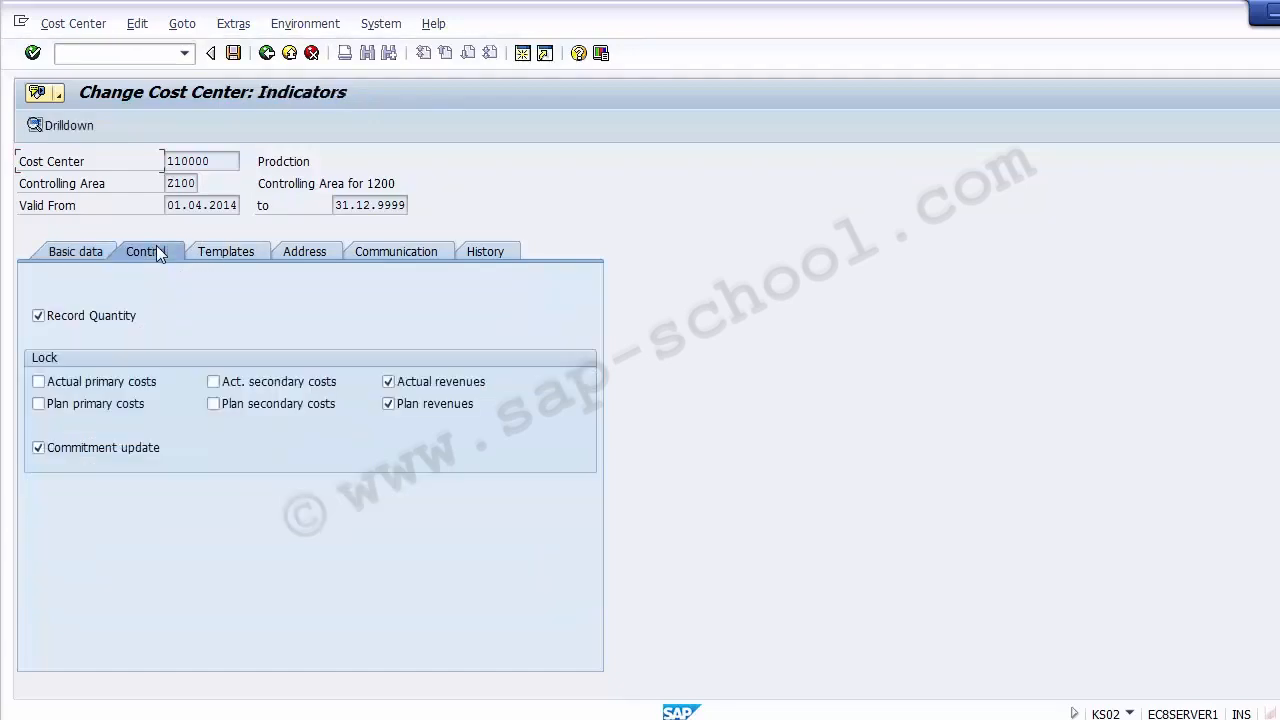
pyautogui.click(229, 252)
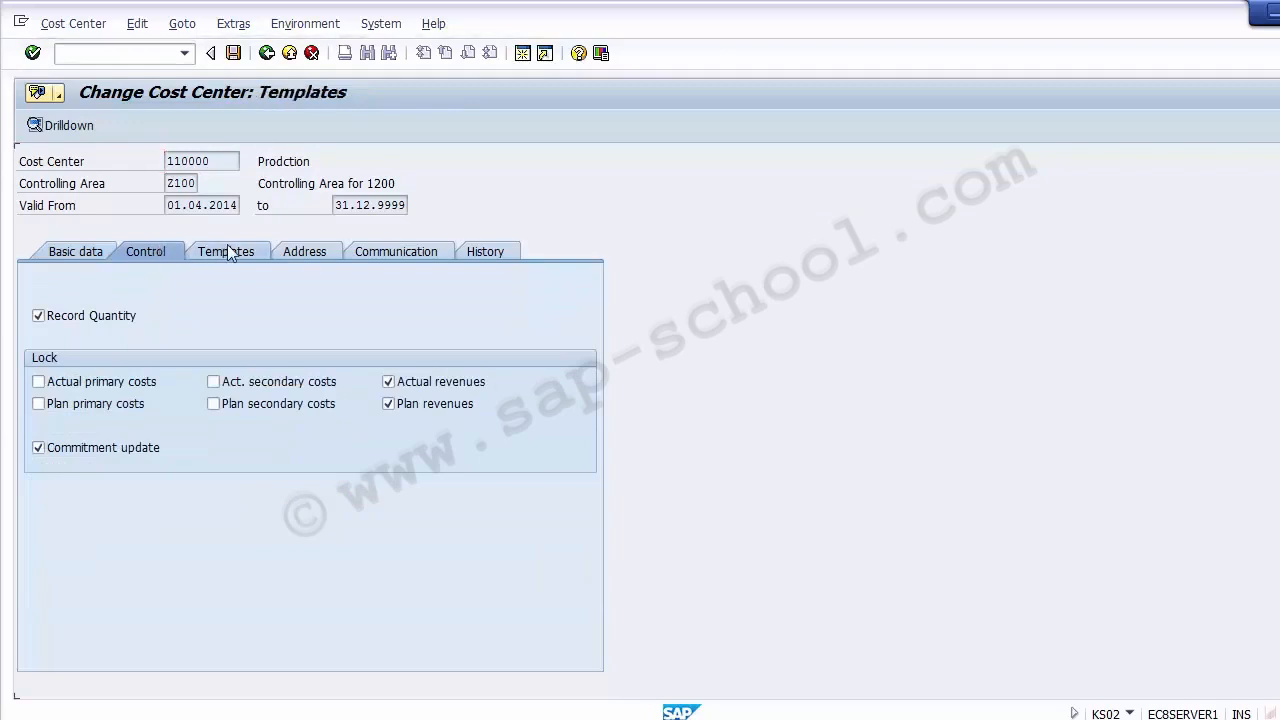
pyautogui.click(306, 251)
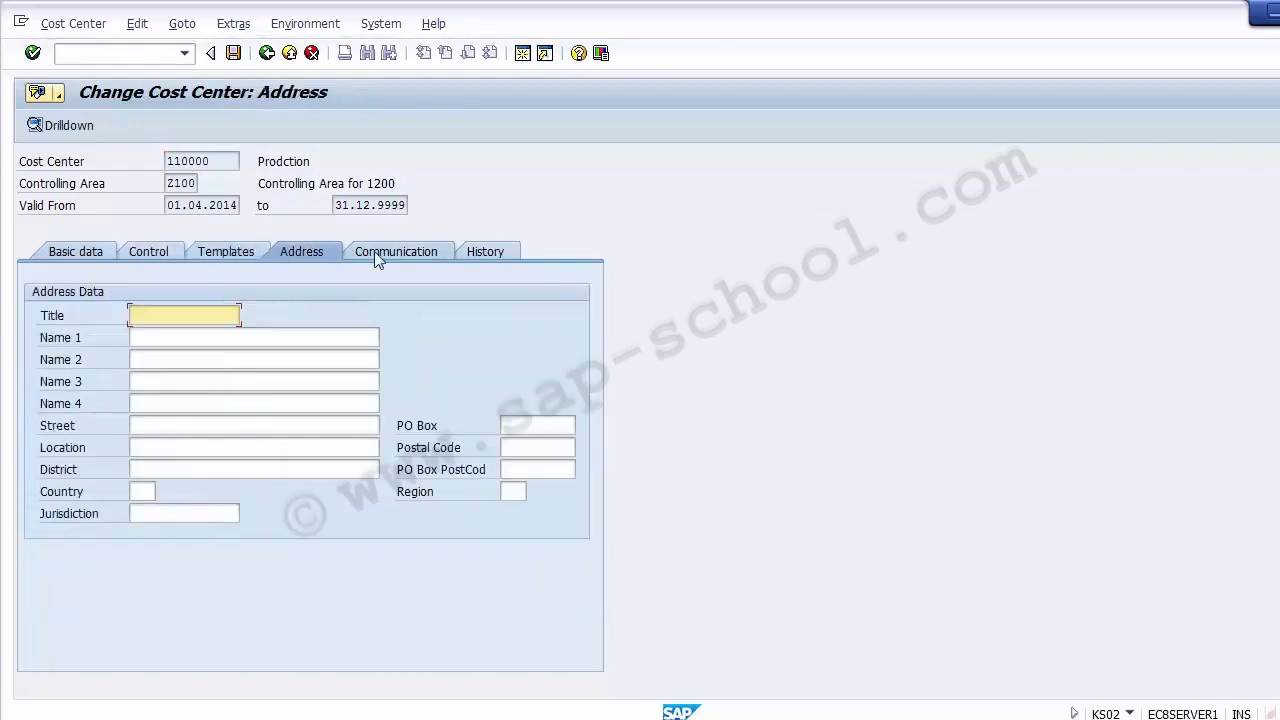
pyautogui.click(188, 341)
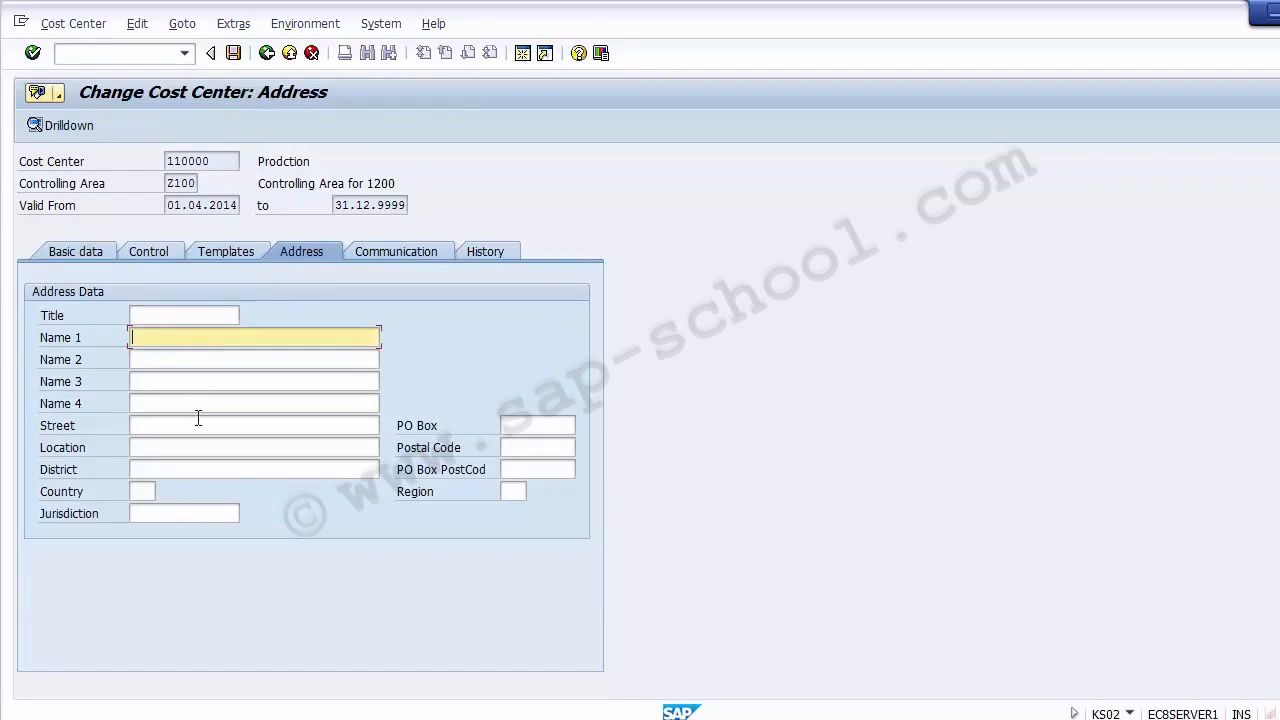
pyautogui.click(78, 251)
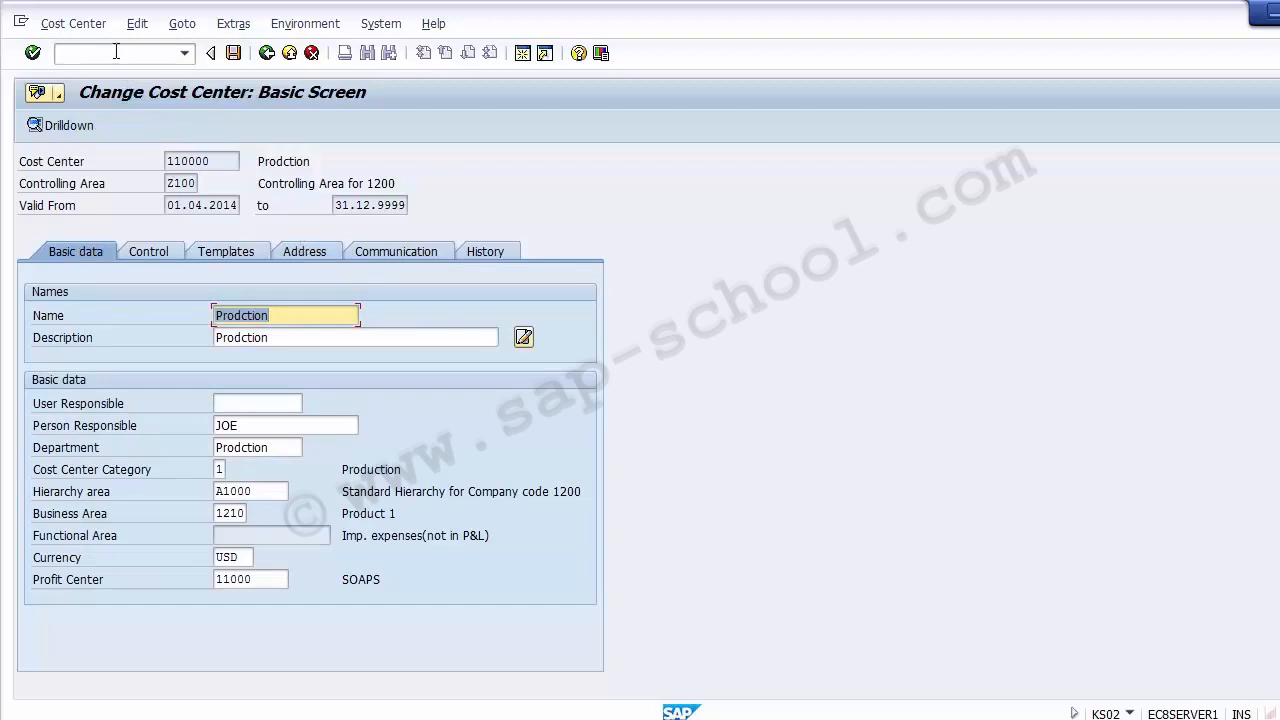
# - Leave the cost center change transaction, close the activity list and open a new SAP session
pyautogui.click(266, 52)
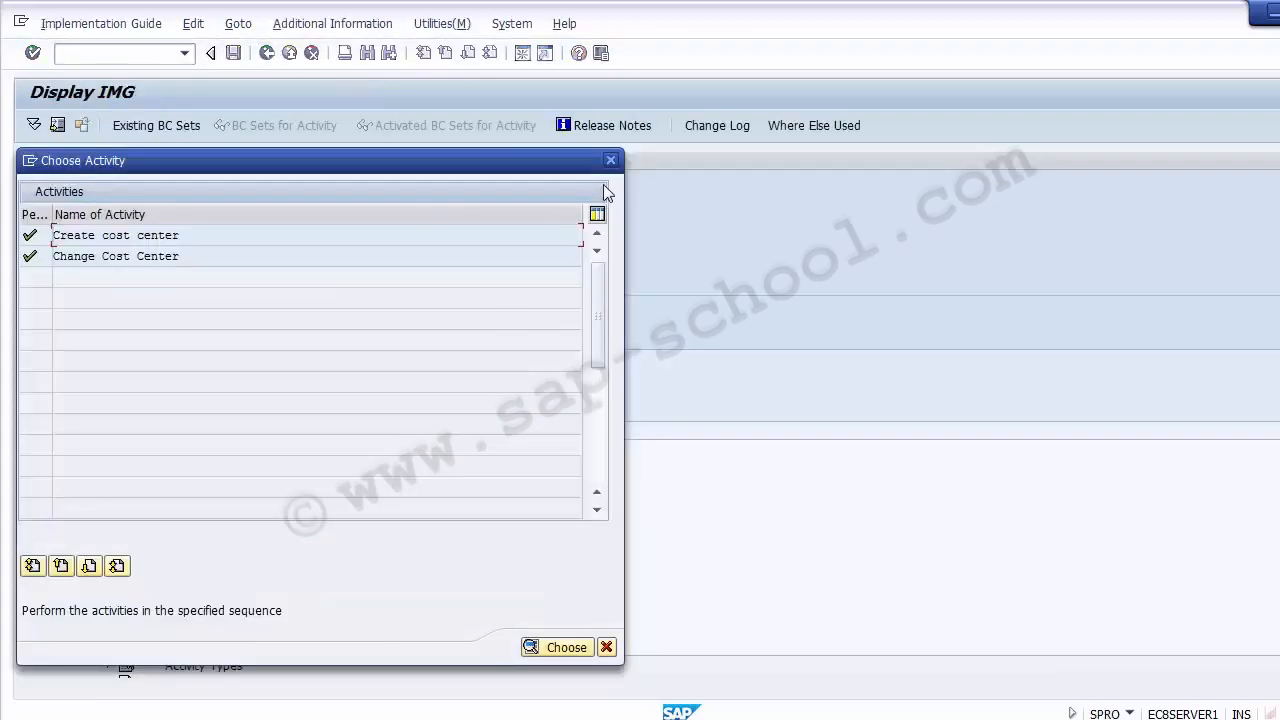
pyautogui.click(611, 161)
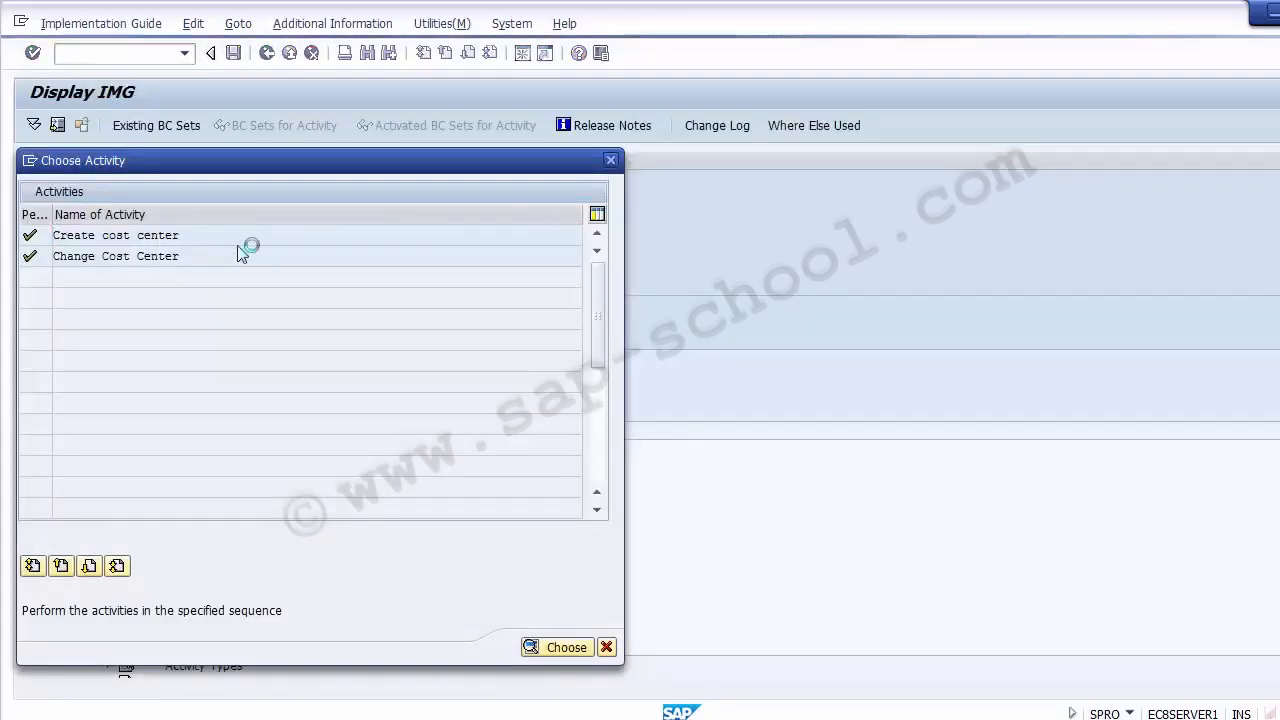
pyautogui.click(523, 56)
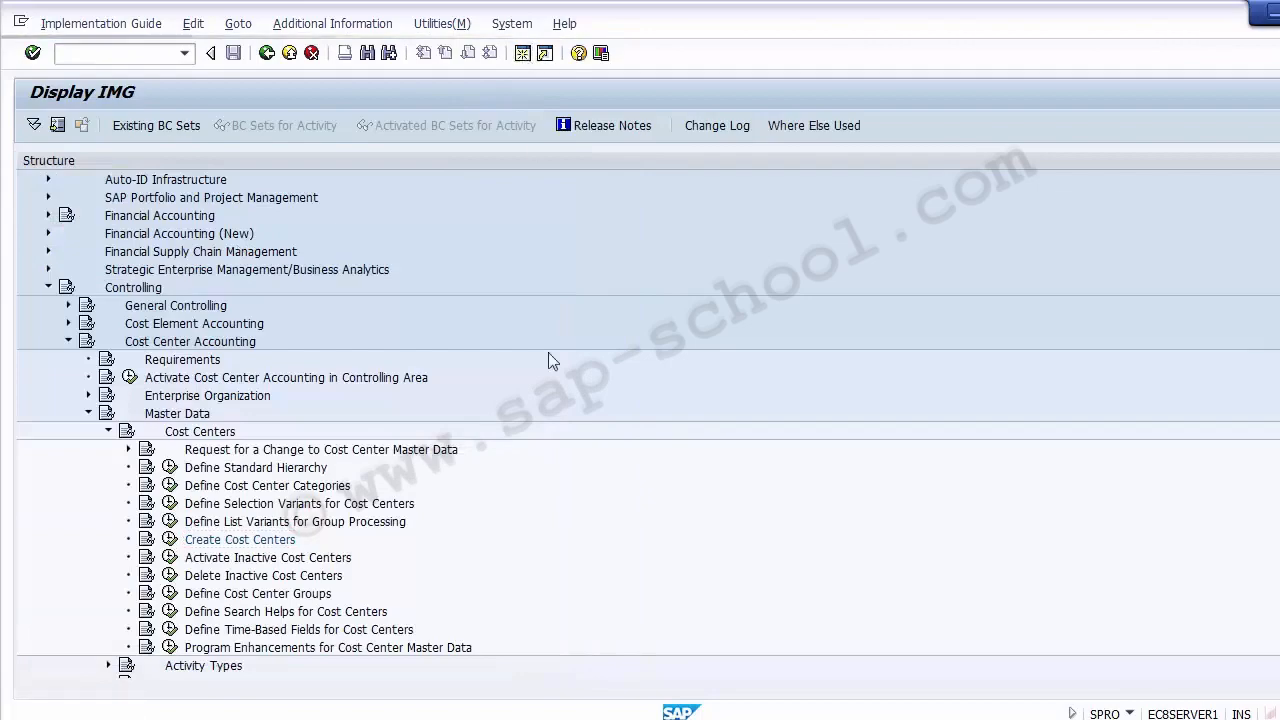
pyautogui.click(566, 717)
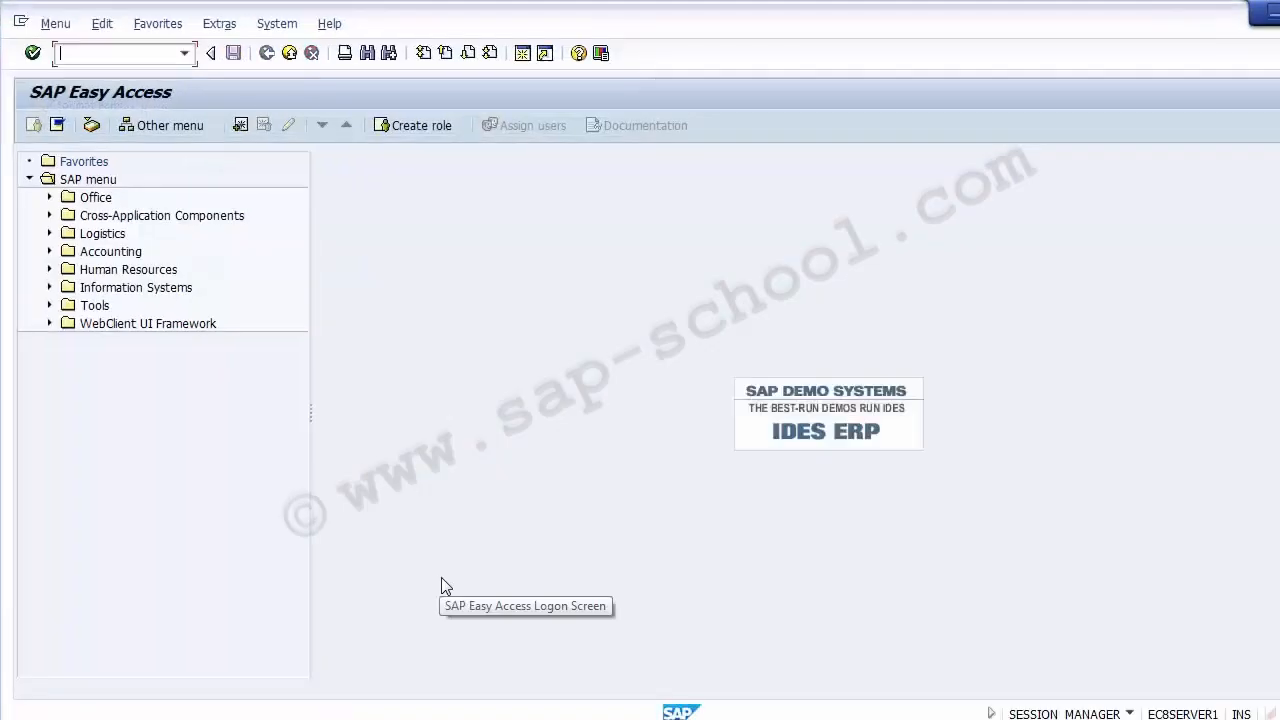
# - Check the display transaction code on the PowerPoint slide and open cost center 110000 in SAP with KS03
pyautogui.click(530, 717)
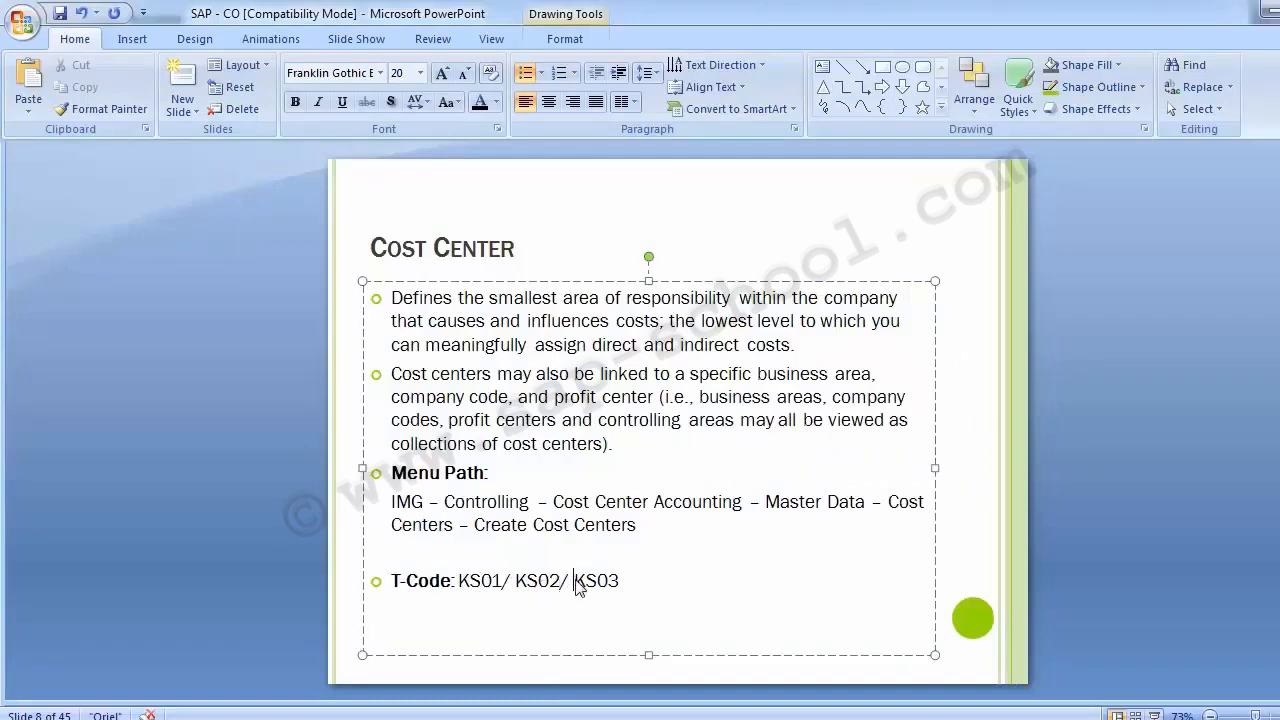
pyautogui.click(277, 460)
pyautogui.hotkey('alt', 'Tab')
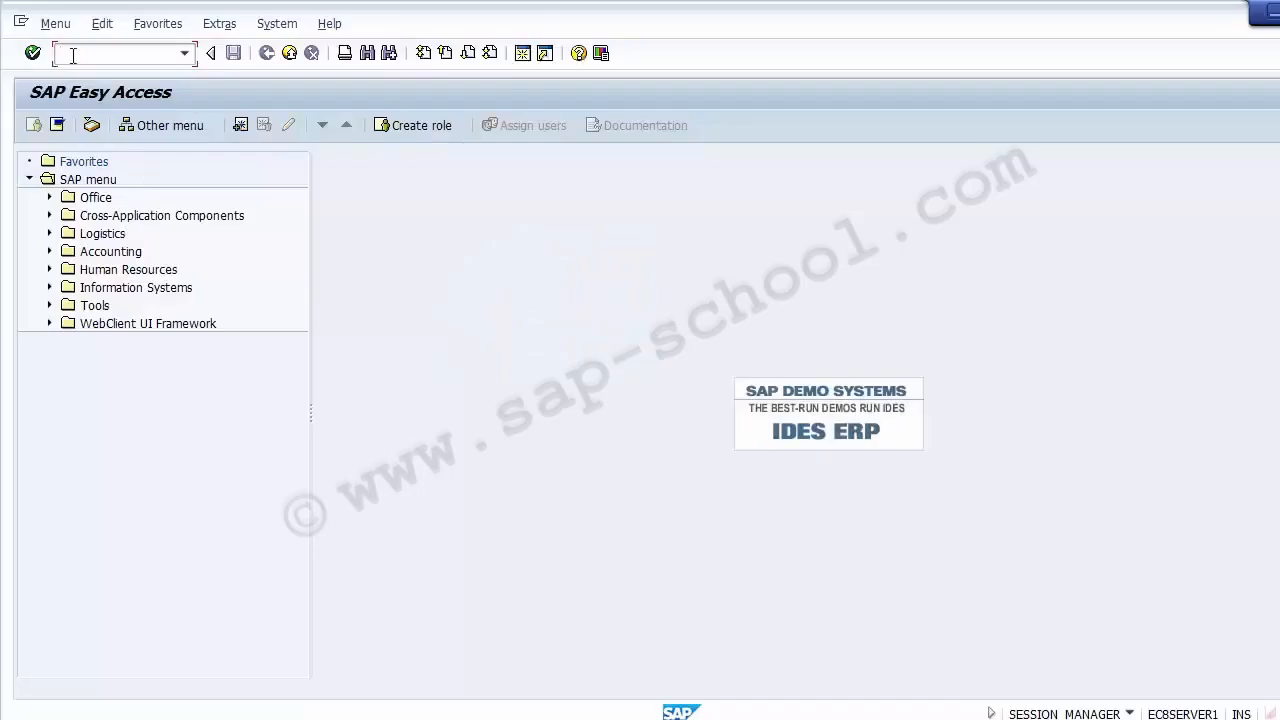
pyautogui.write('KS03')
pyautogui.press('Return')
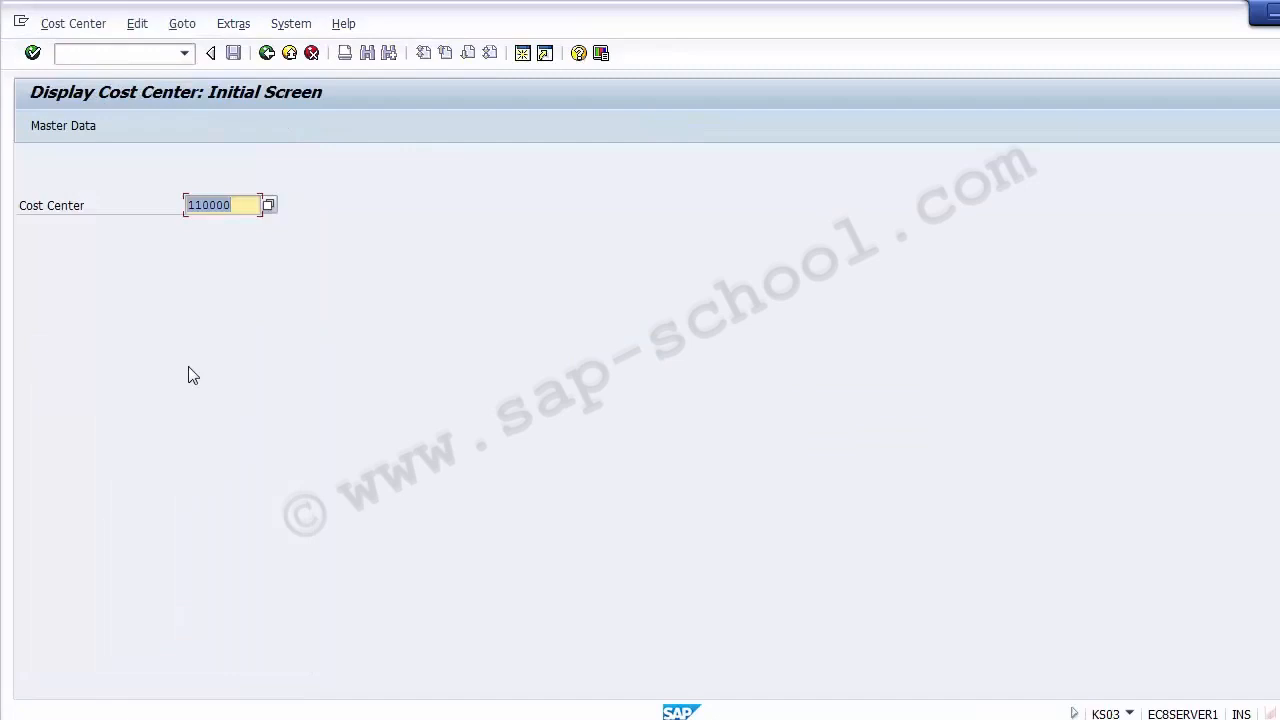
pyautogui.press('Return')
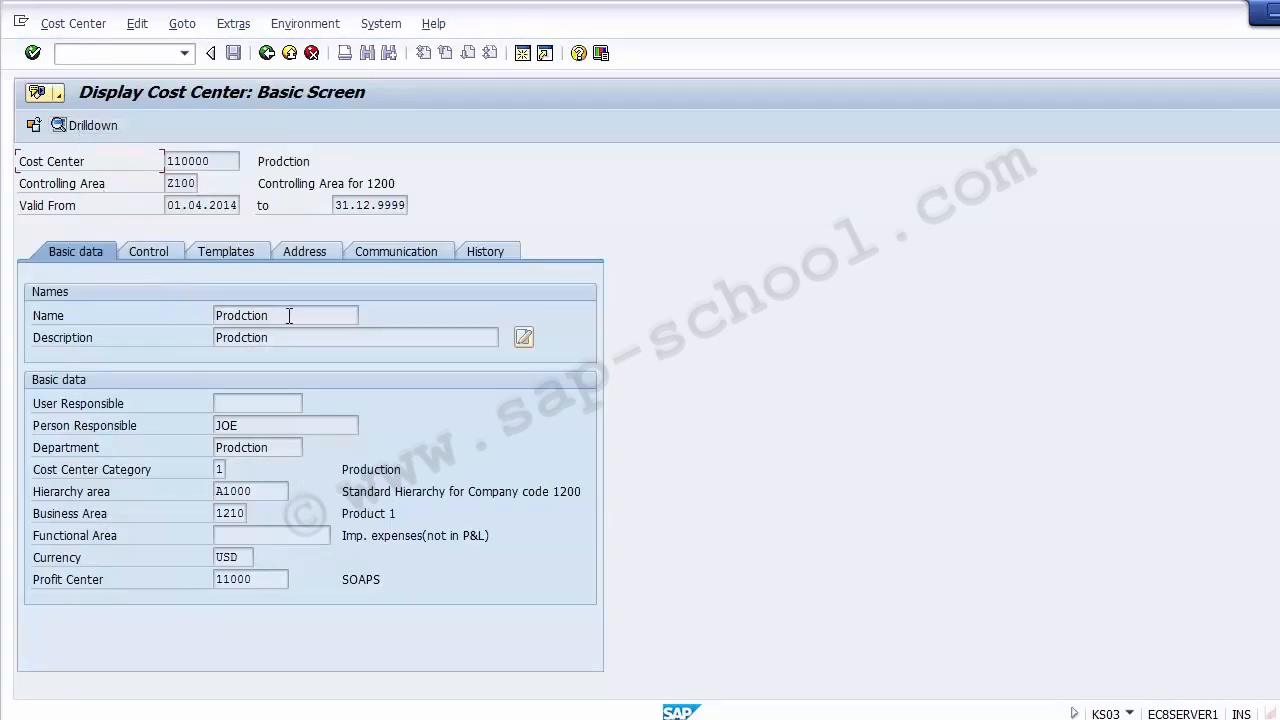
# - Review the basic data, control, template and address details of cost center 110000 in display mode
pyautogui.click(264, 425)
pyautogui.click(261, 450)
pyautogui.click(230, 491)
pyautogui.click(233, 513)
pyautogui.click(236, 535)
pyautogui.click(238, 557)
pyautogui.click(247, 580)
pyautogui.click(144, 252)
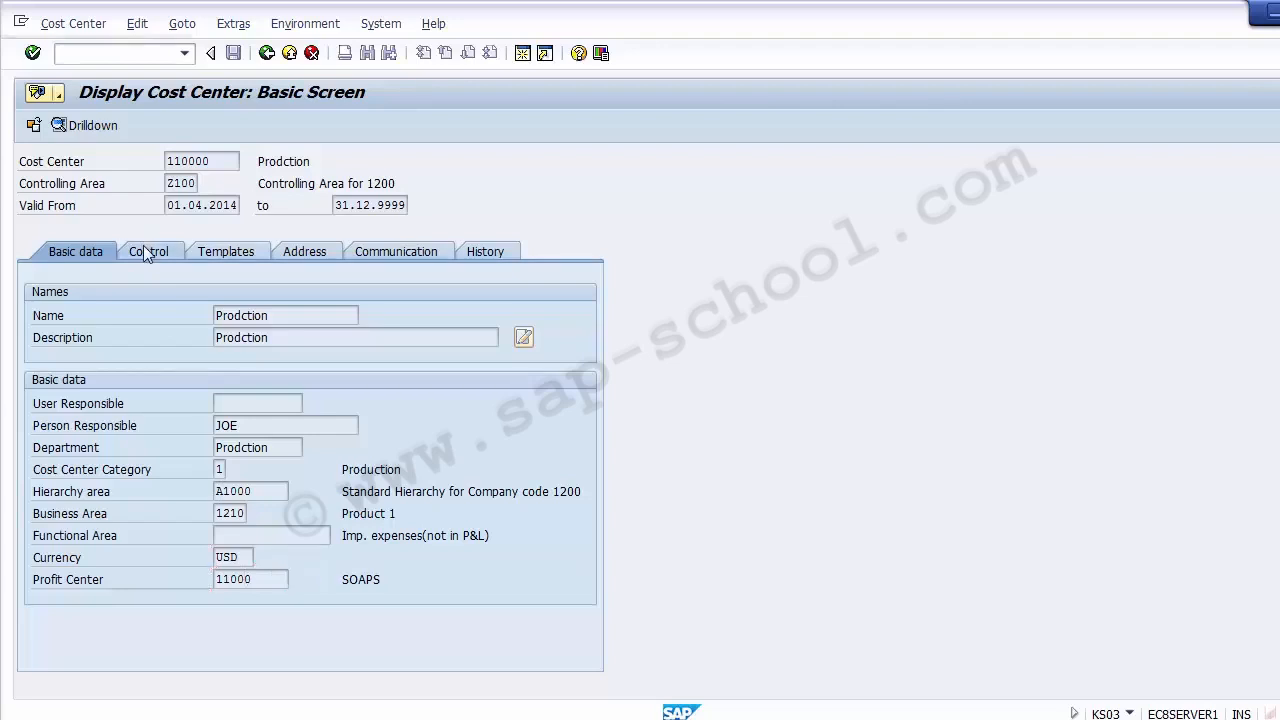
pyautogui.click(223, 253)
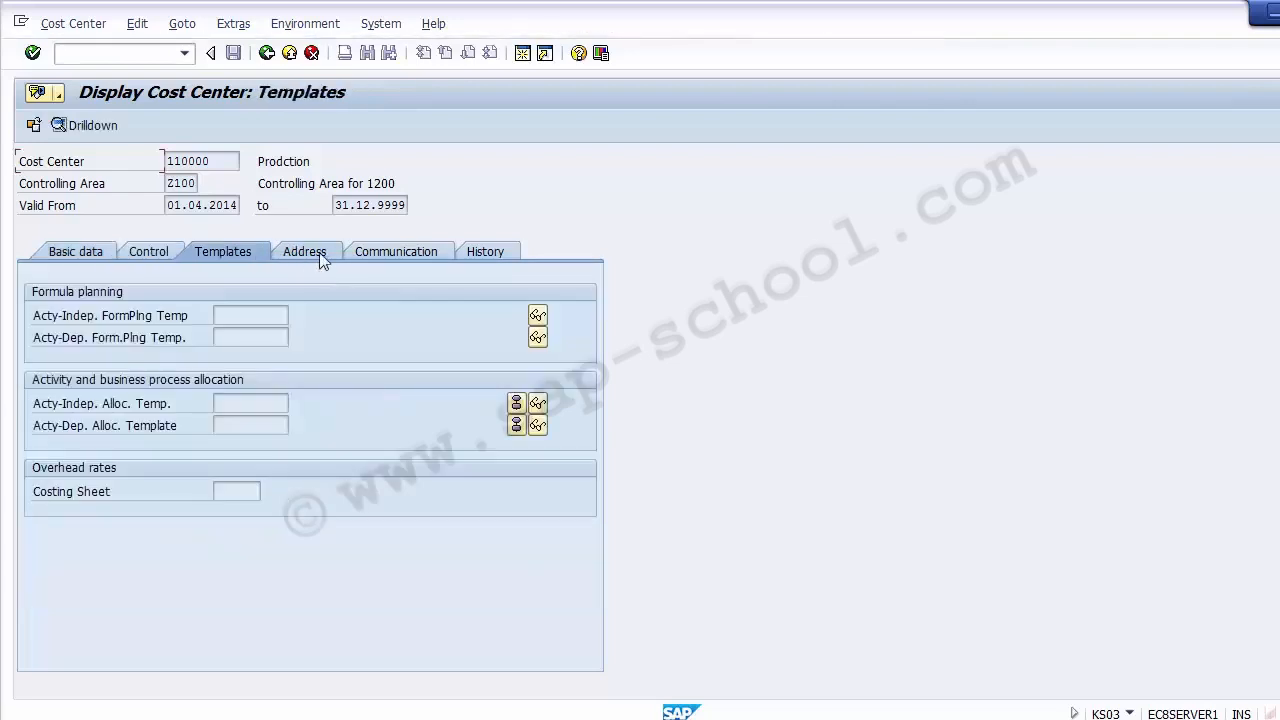
pyautogui.click(303, 253)
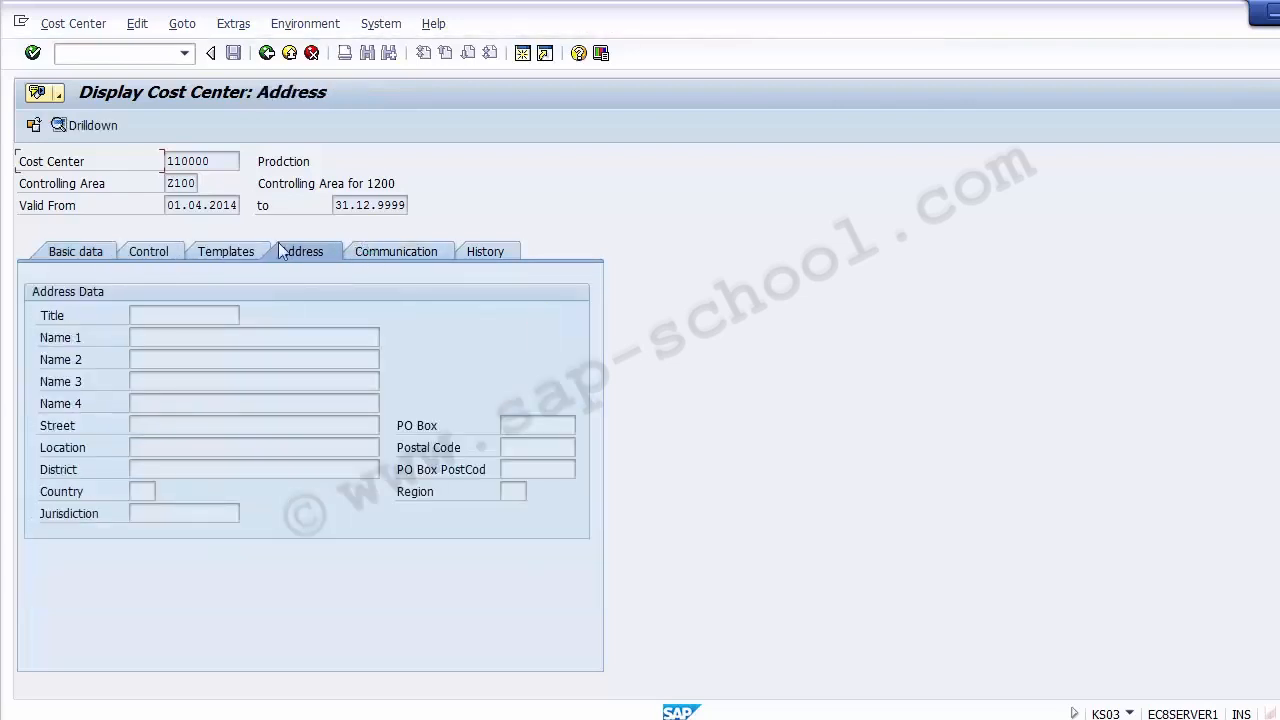
# - Return to the basic data of cost center 110000 and leave the cost center display transaction
pyautogui.click(198, 257)
pyautogui.click(55, 252)
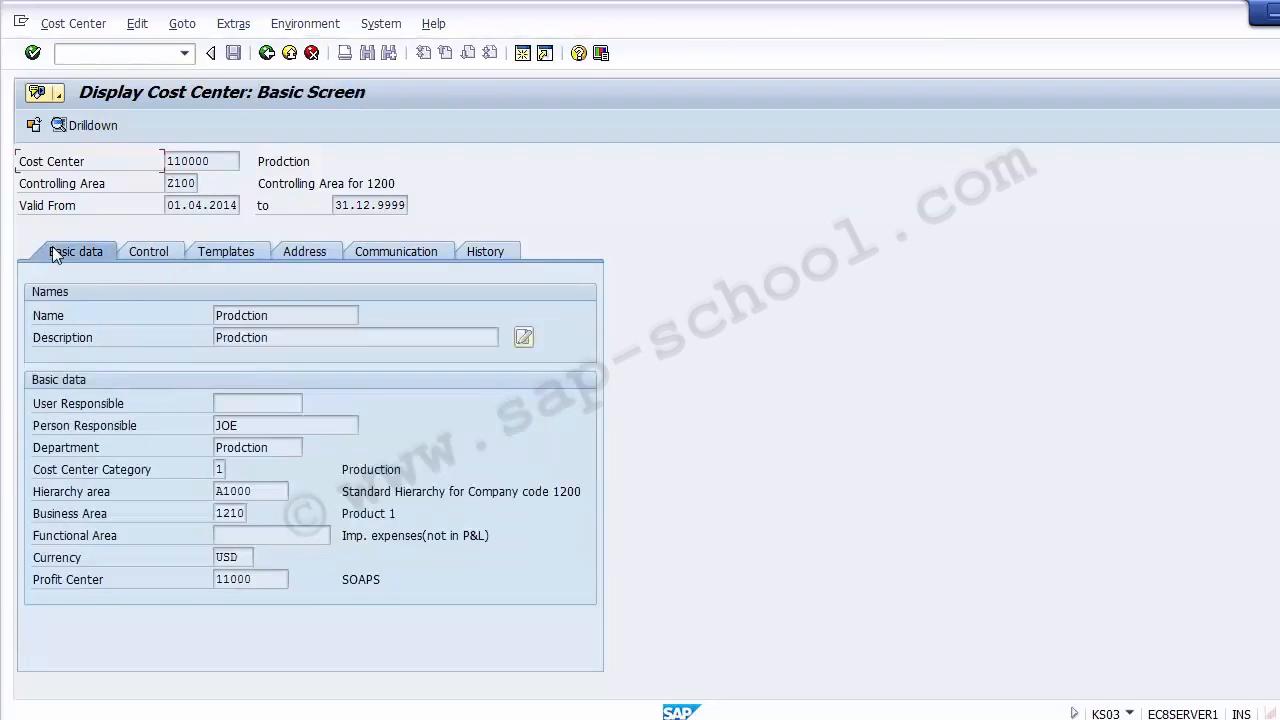
pyautogui.click(267, 54)
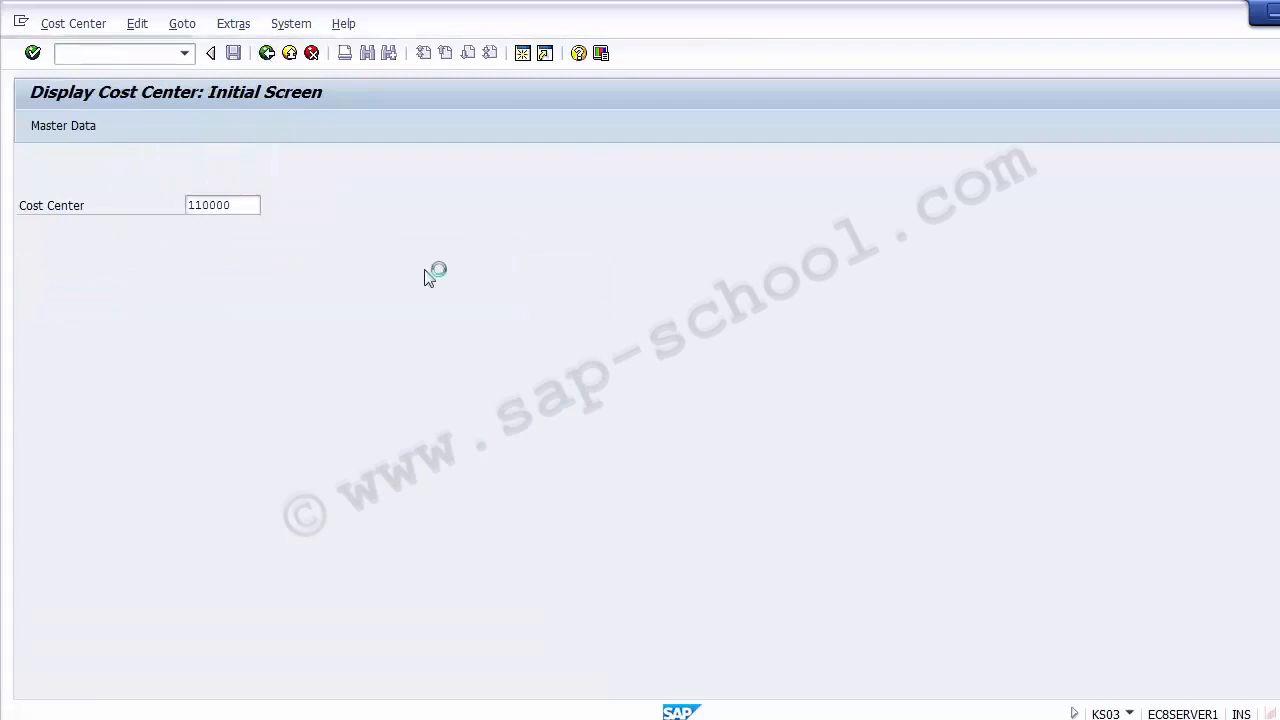
pyautogui.press('F3')
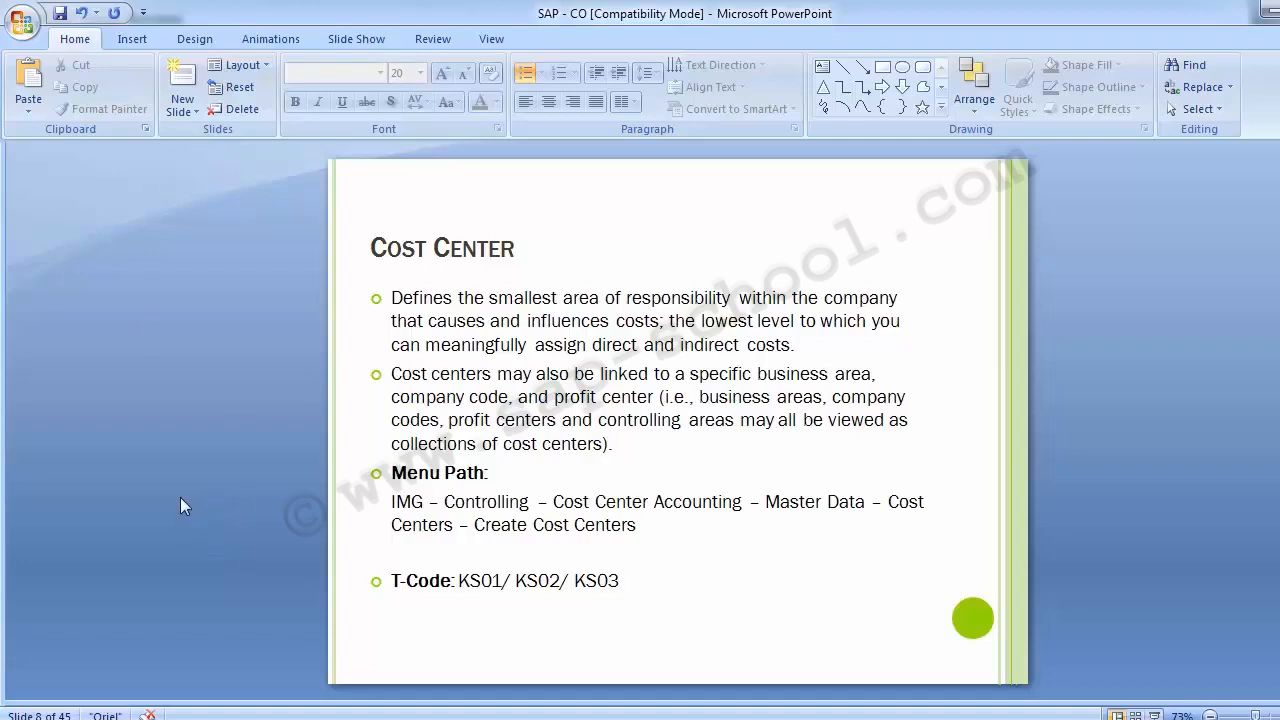
# - Read the Cost Center Groups slide in PowerPoint and review the Plant 1 departments and cost center codes in the Excel worksheet
pyautogui.press('pagedown')
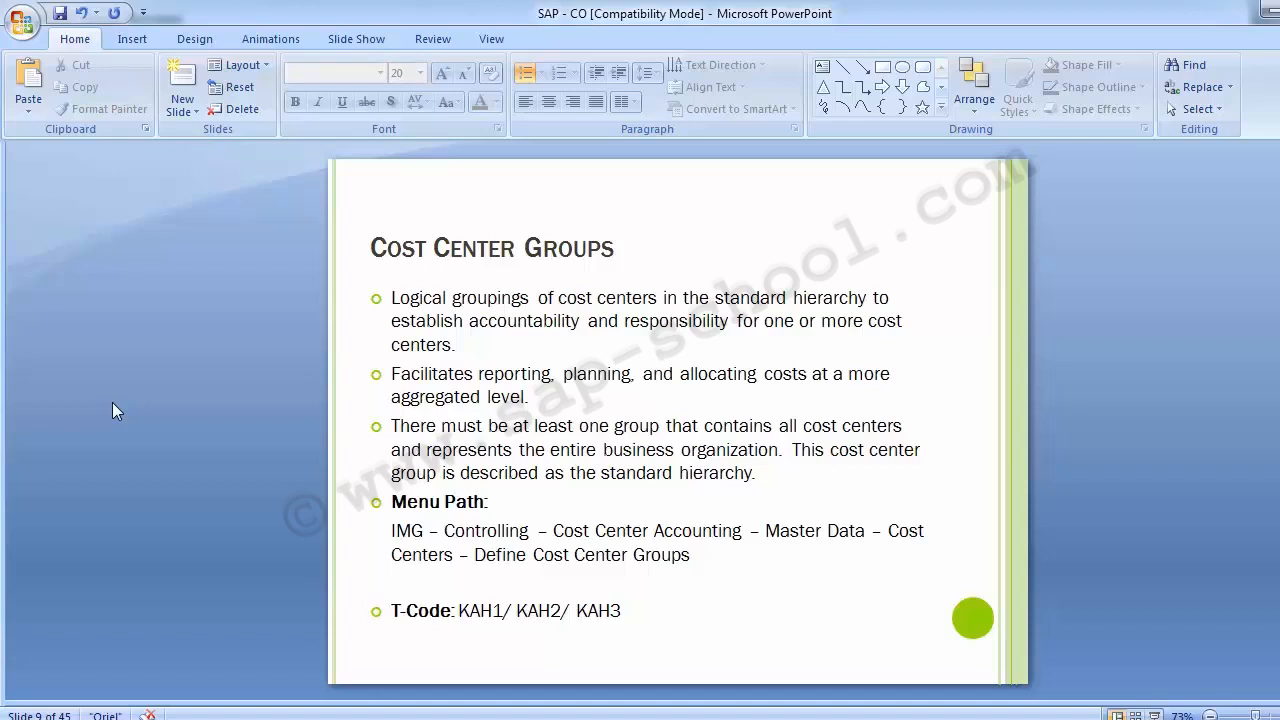
pyautogui.click(712, 719)
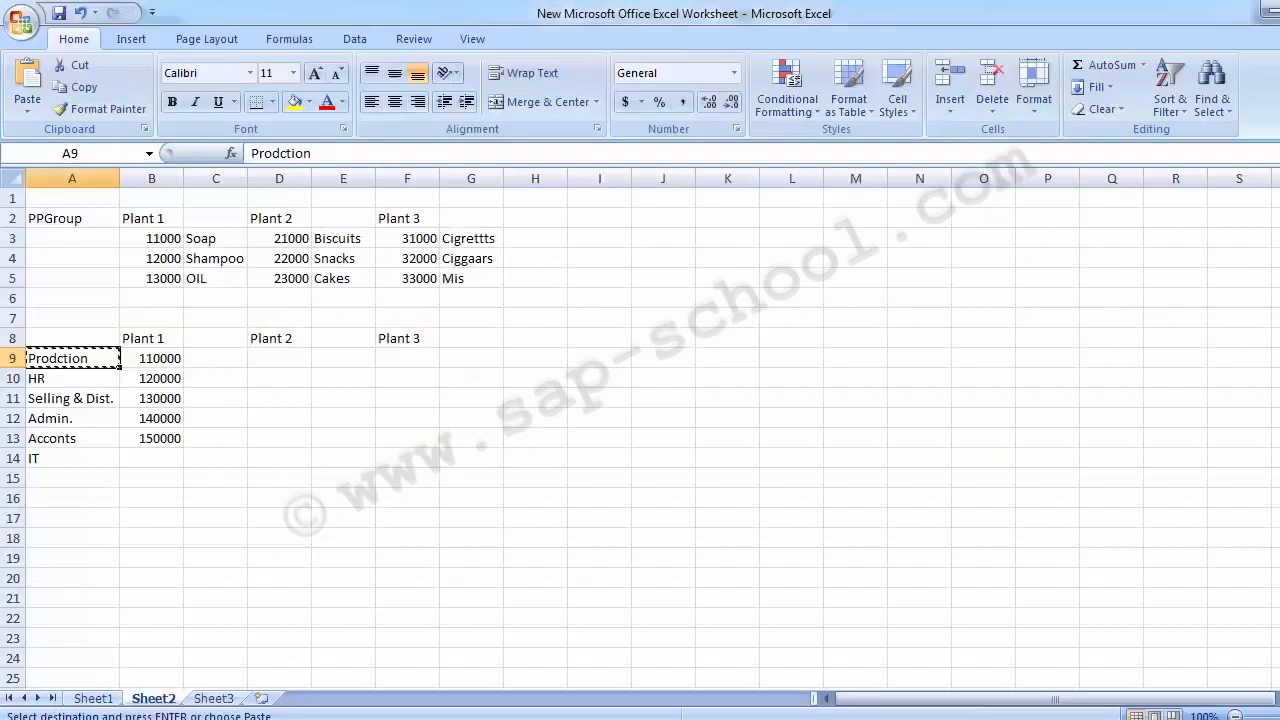
pyautogui.click(86, 318)
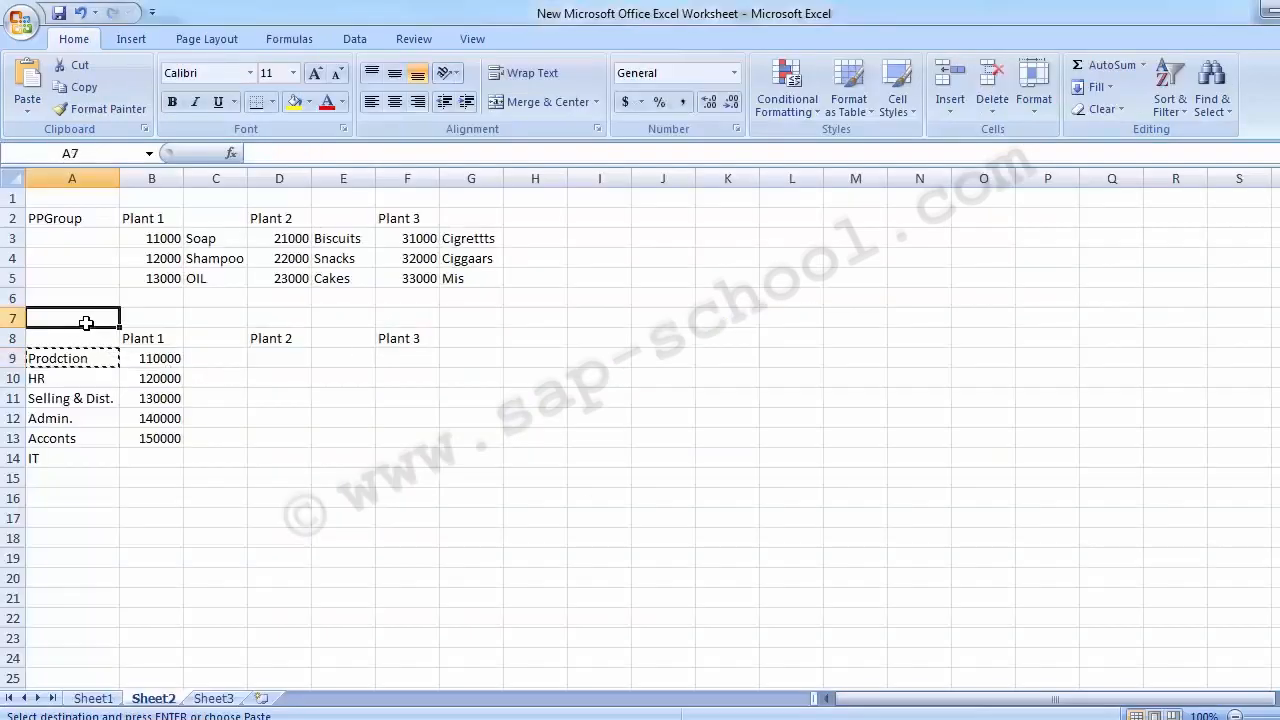
pyautogui.press('Escape')
pyautogui.click(145, 339)
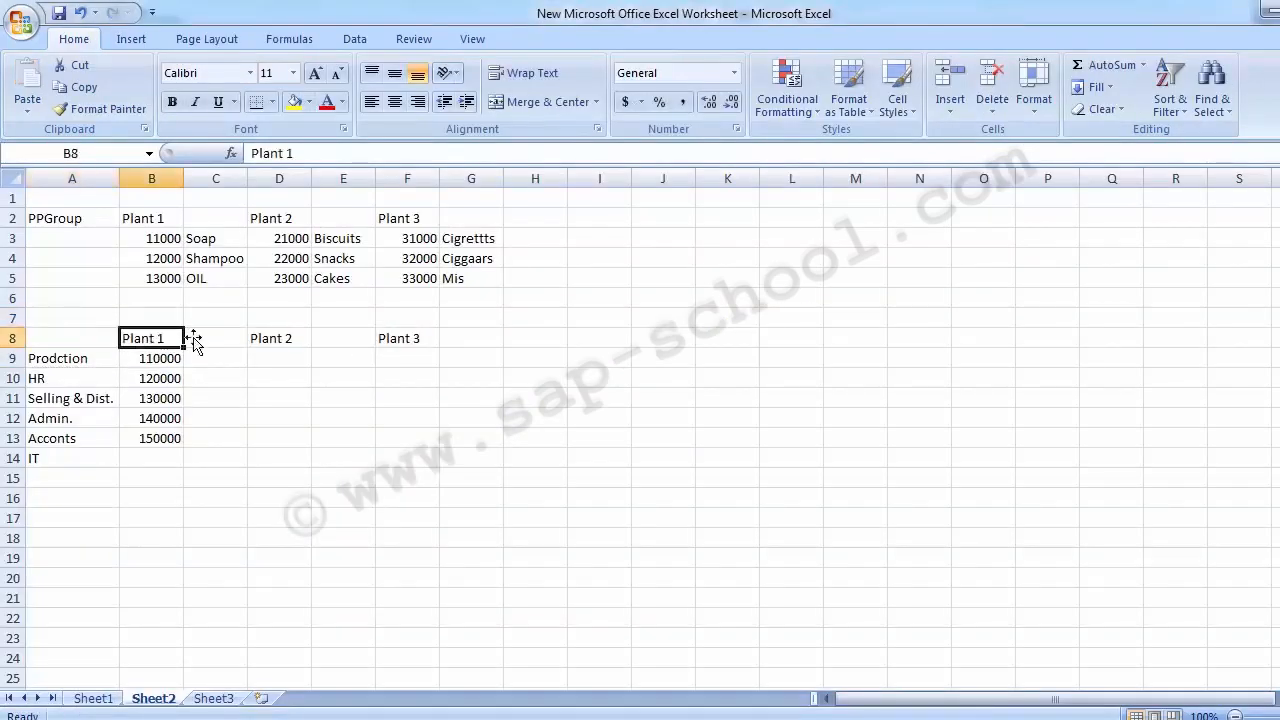
pyautogui.click(62, 358)
pyautogui.click(57, 376)
pyautogui.click(52, 399)
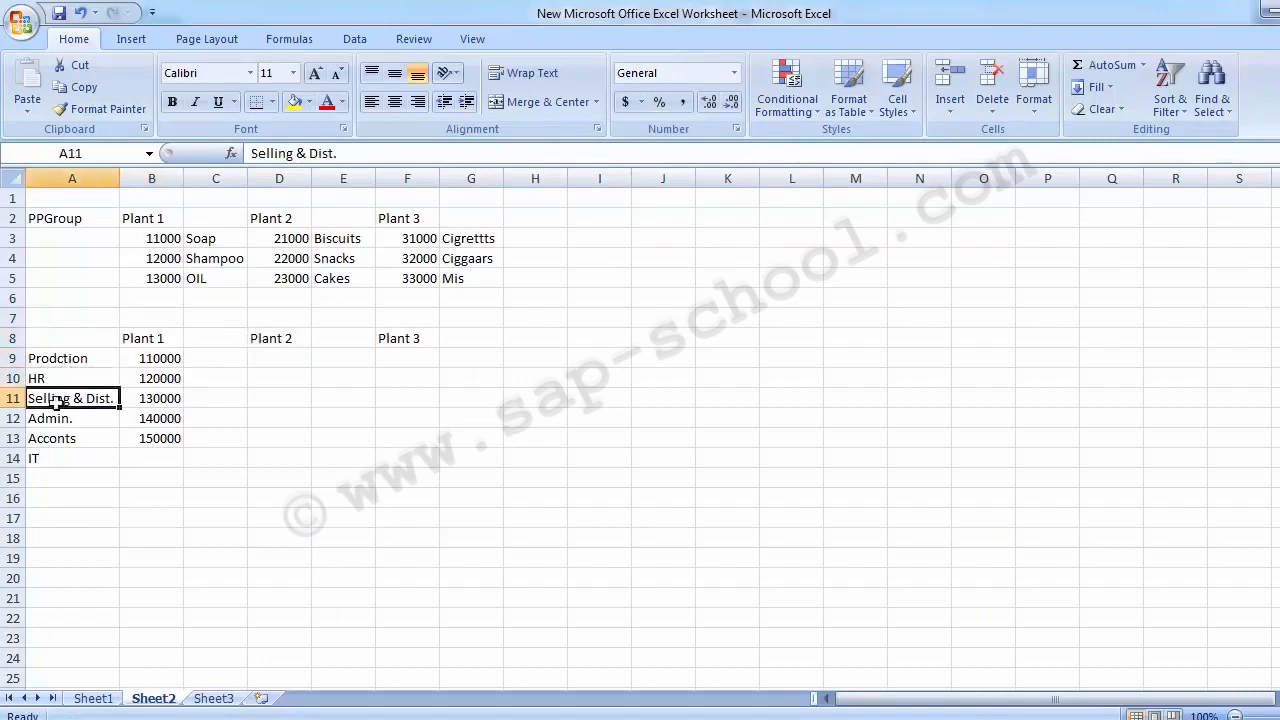
pyautogui.click(52, 418)
pyautogui.press('Down')
pyautogui.press('Down')
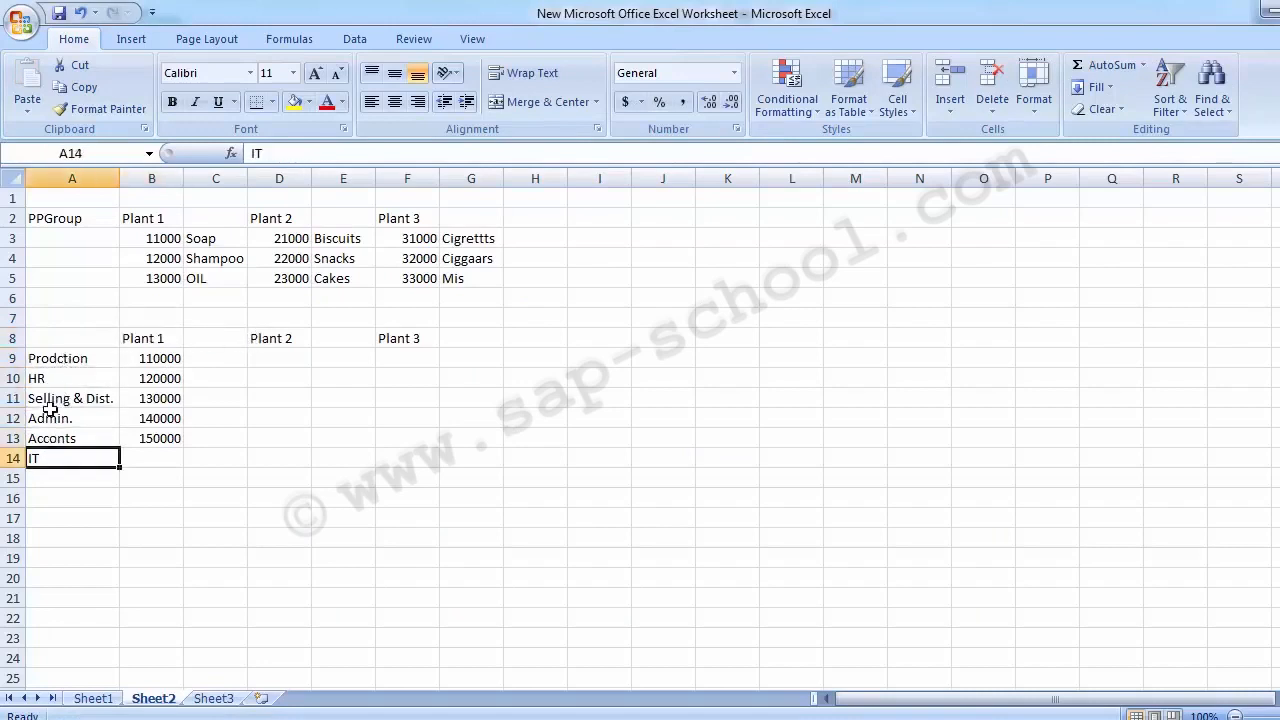
pyautogui.click(138, 337)
pyautogui.click(45, 345)
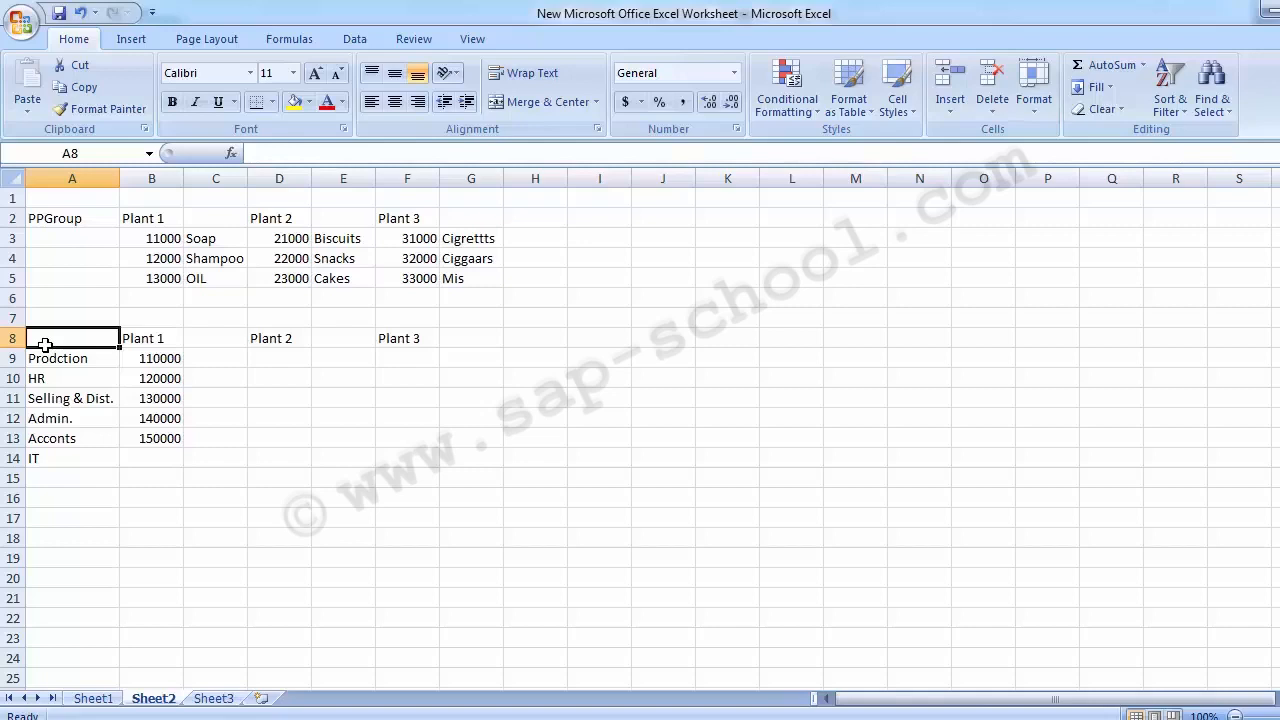
pyautogui.click(258, 452)
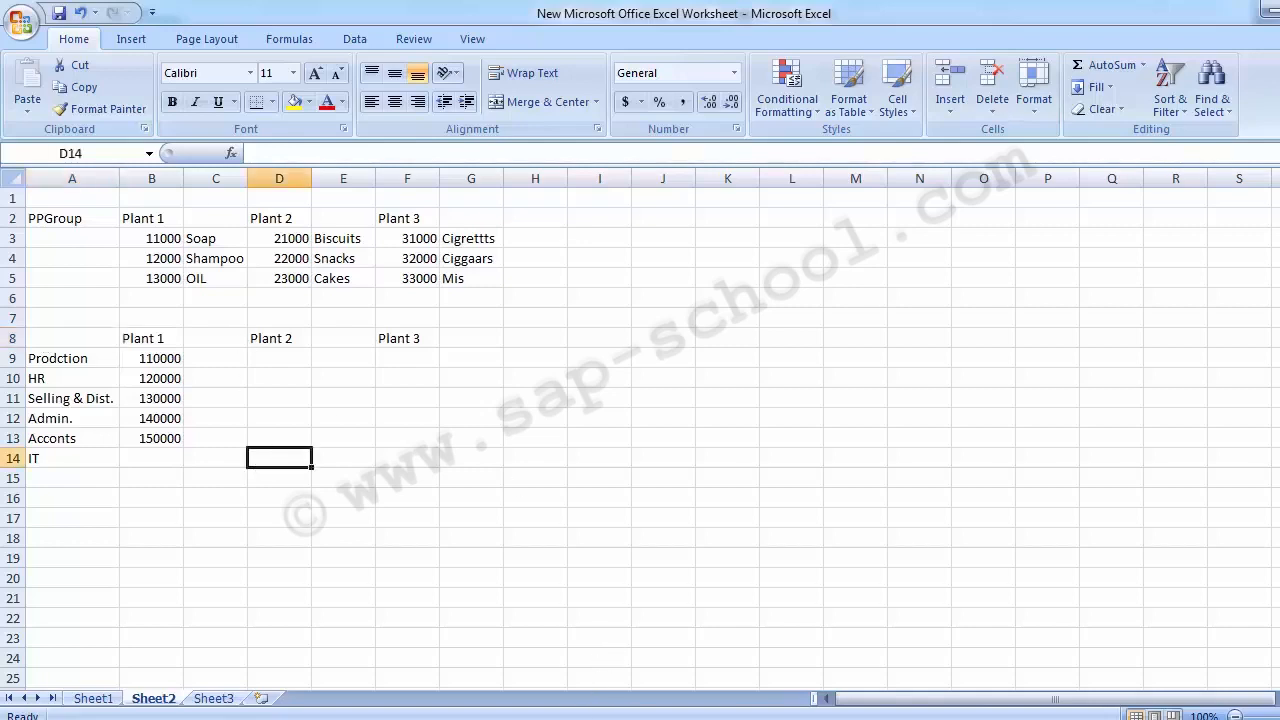
# - Check the menu path on the PowerPoint slide and open the Create Cost Center Group activity from the SAP IMG
pyautogui.click(558, 718)
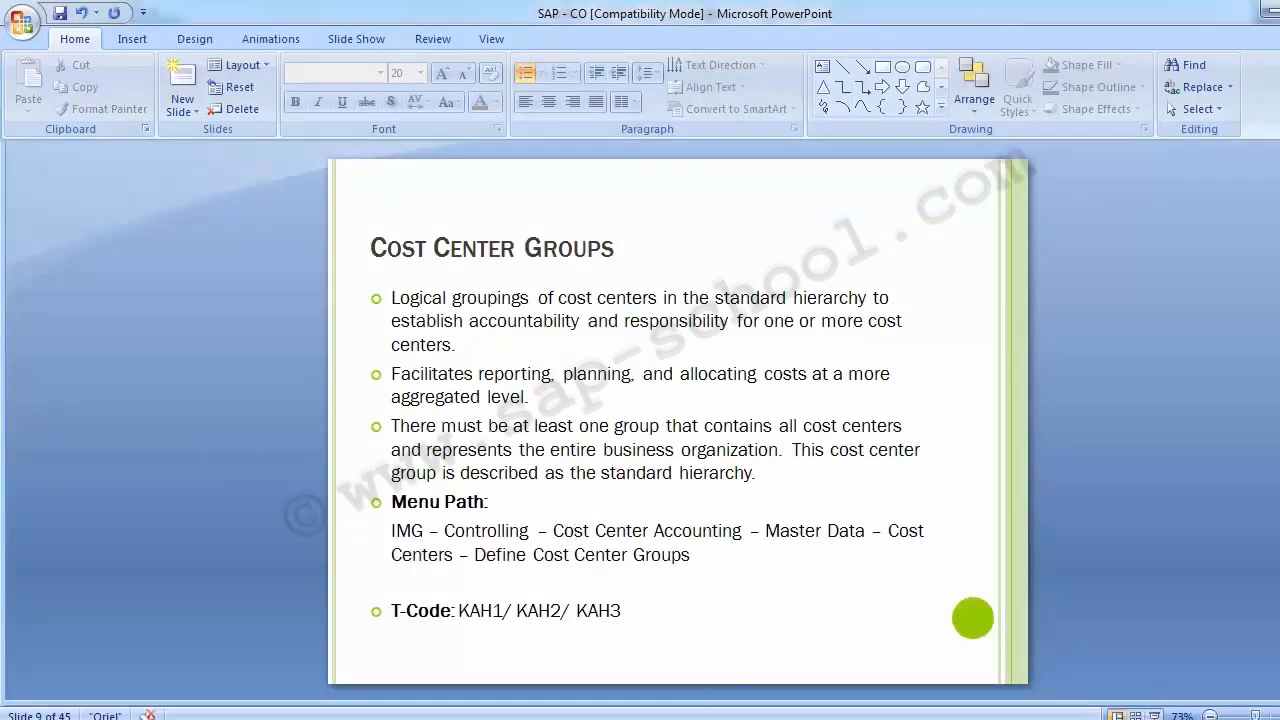
pyautogui.moveTo(597, 677)
pyautogui.click(544, 627)
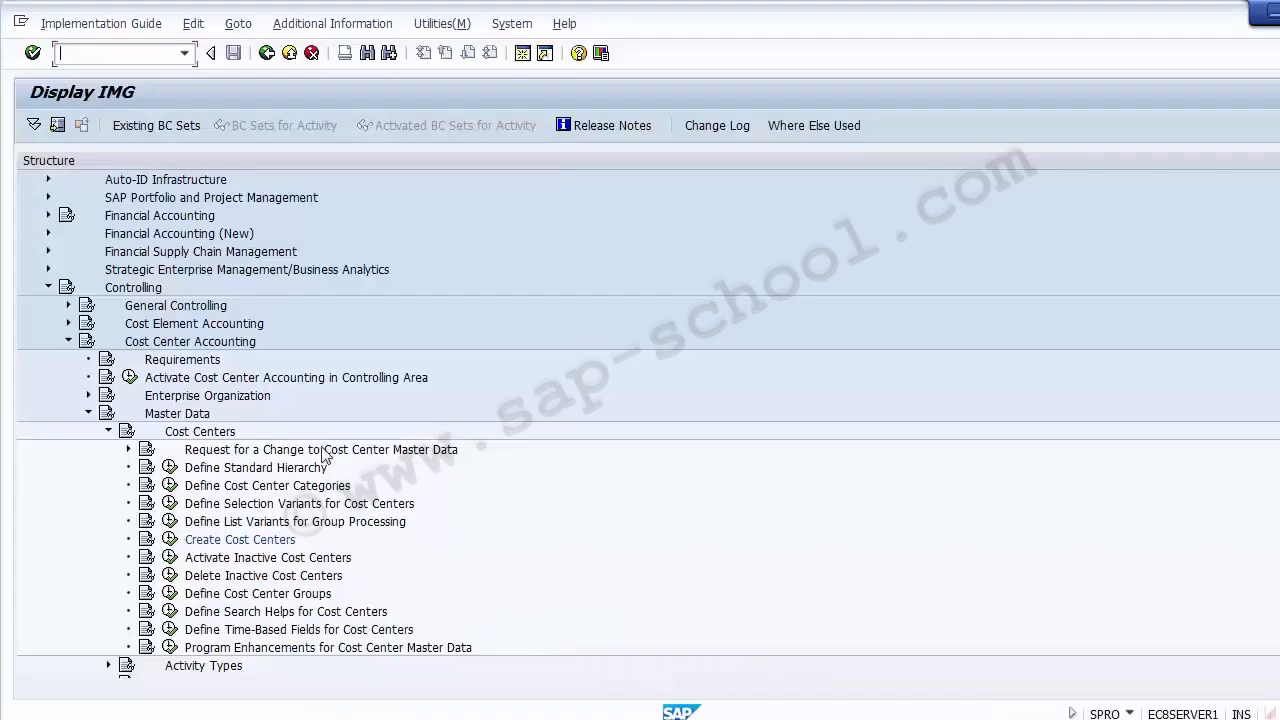
pyautogui.click(270, 593)
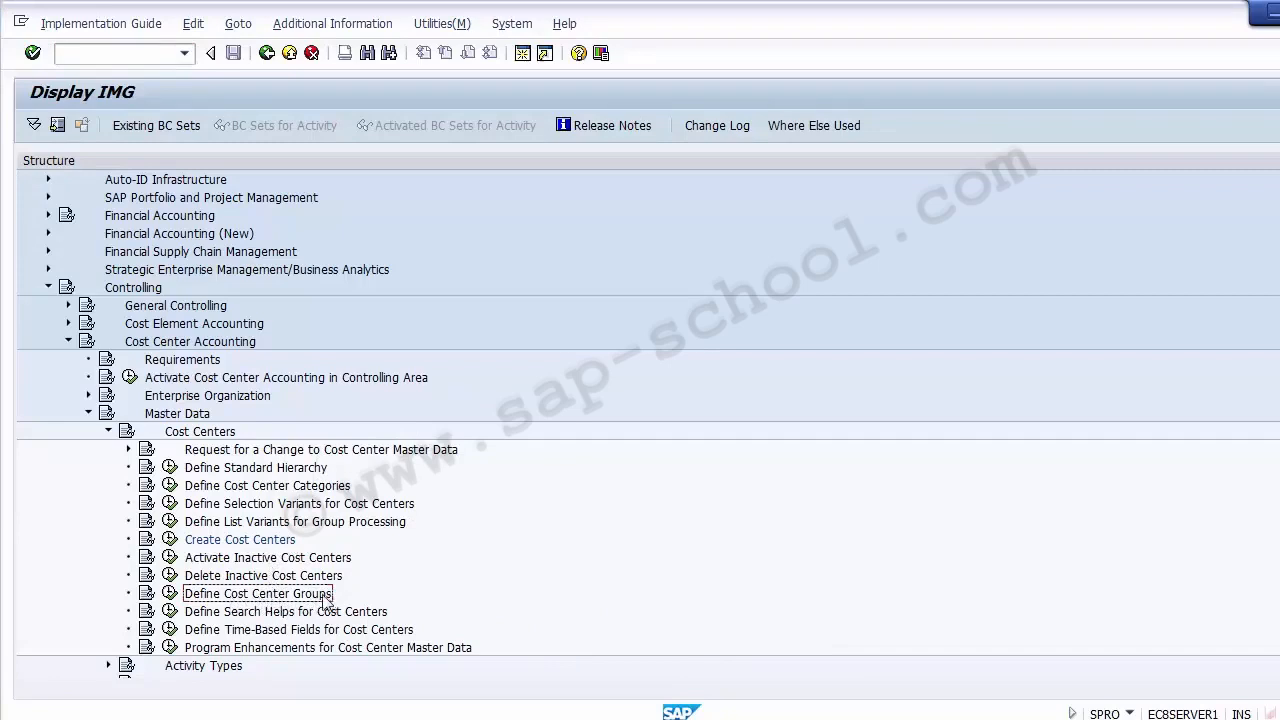
pyautogui.click(170, 596)
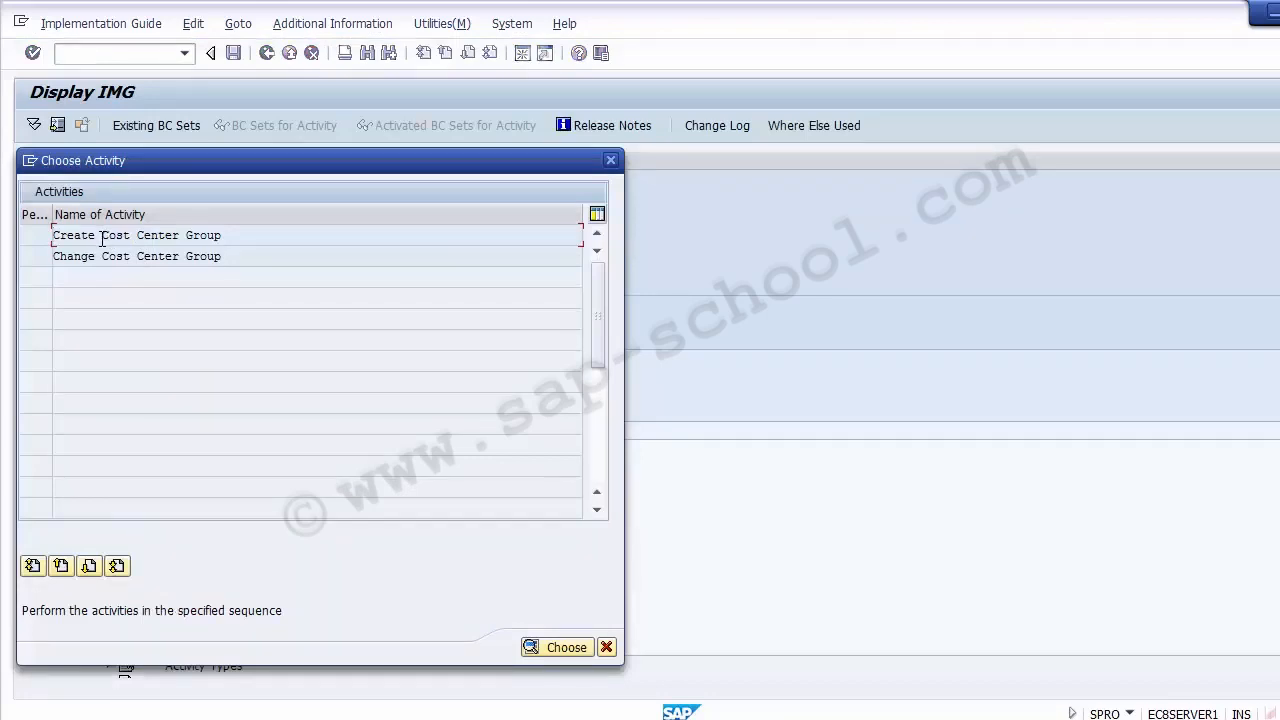
pyautogui.doubleClick(102, 238)
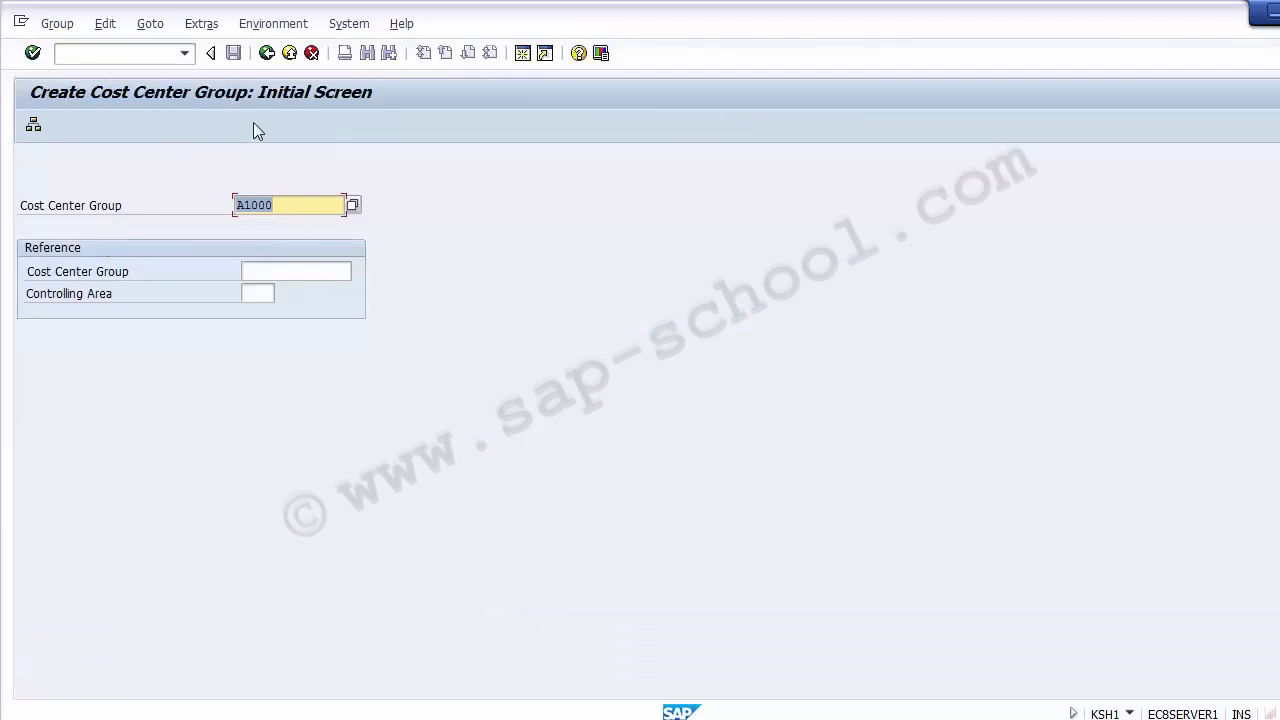
# - Look up the cost center groups, try to create group A1000 and decline changing the existing object
pyautogui.click(352, 205)
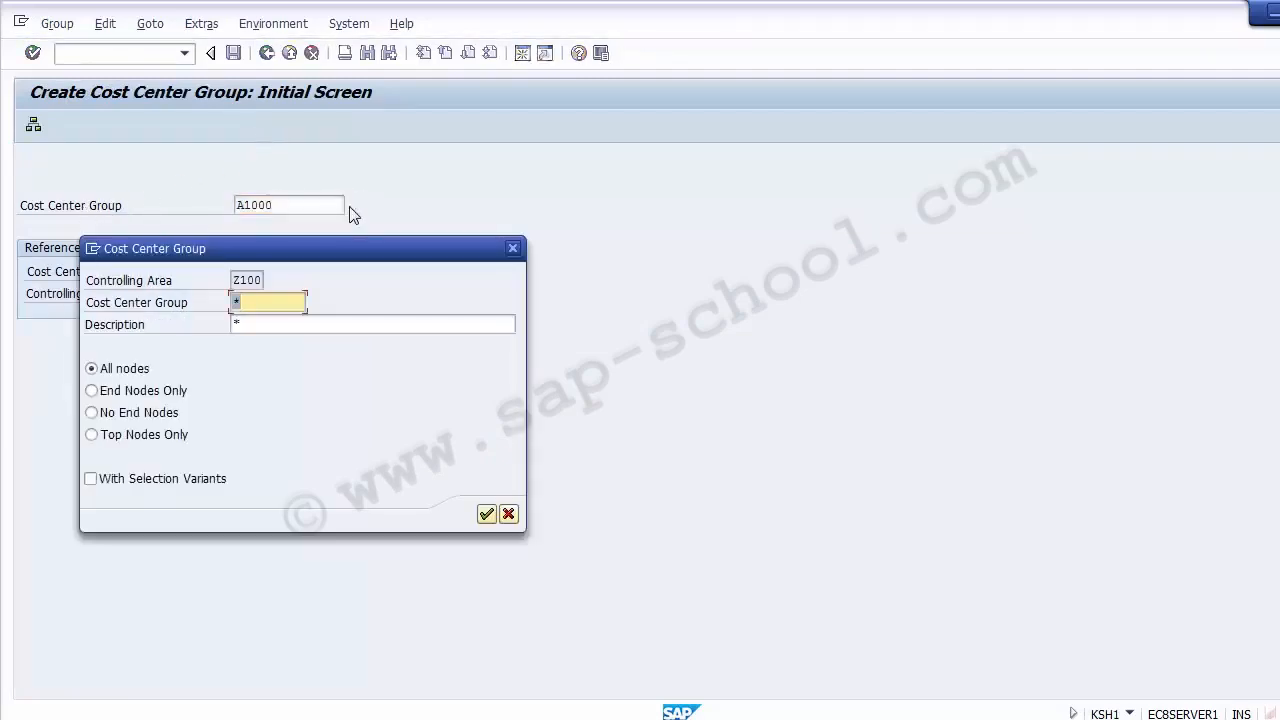
pyautogui.click(487, 514)
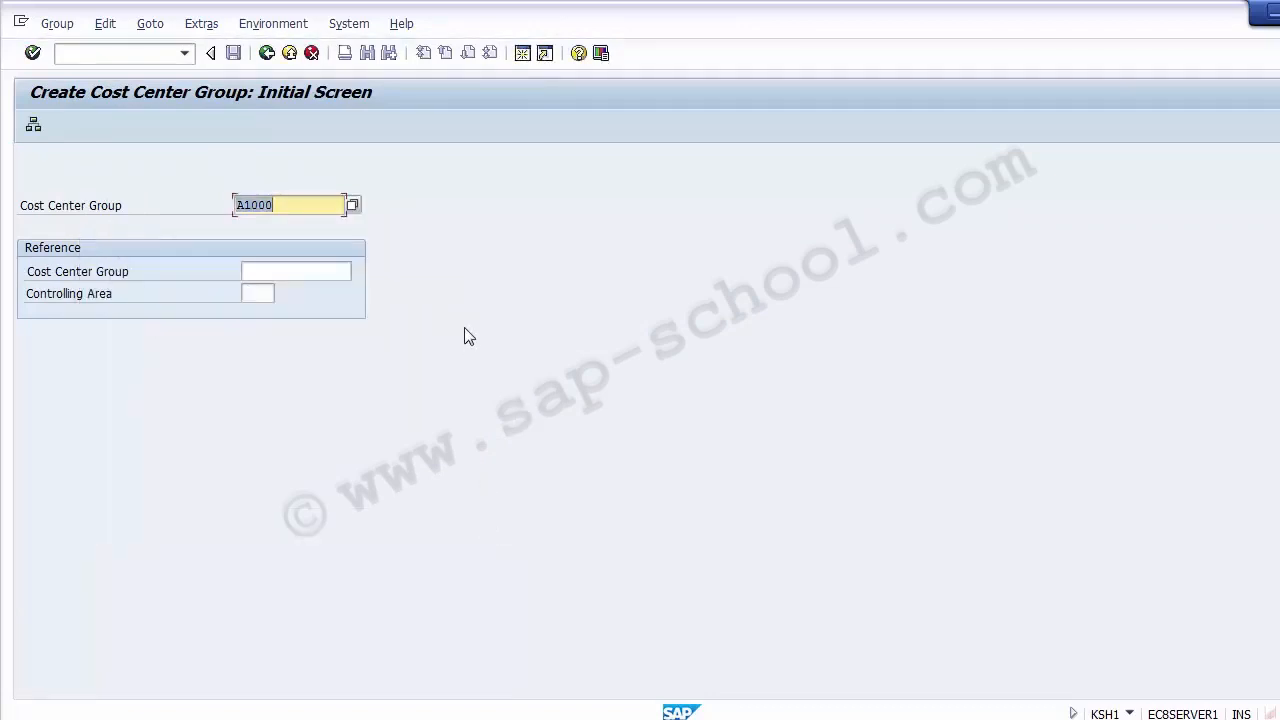
pyautogui.press('Return')
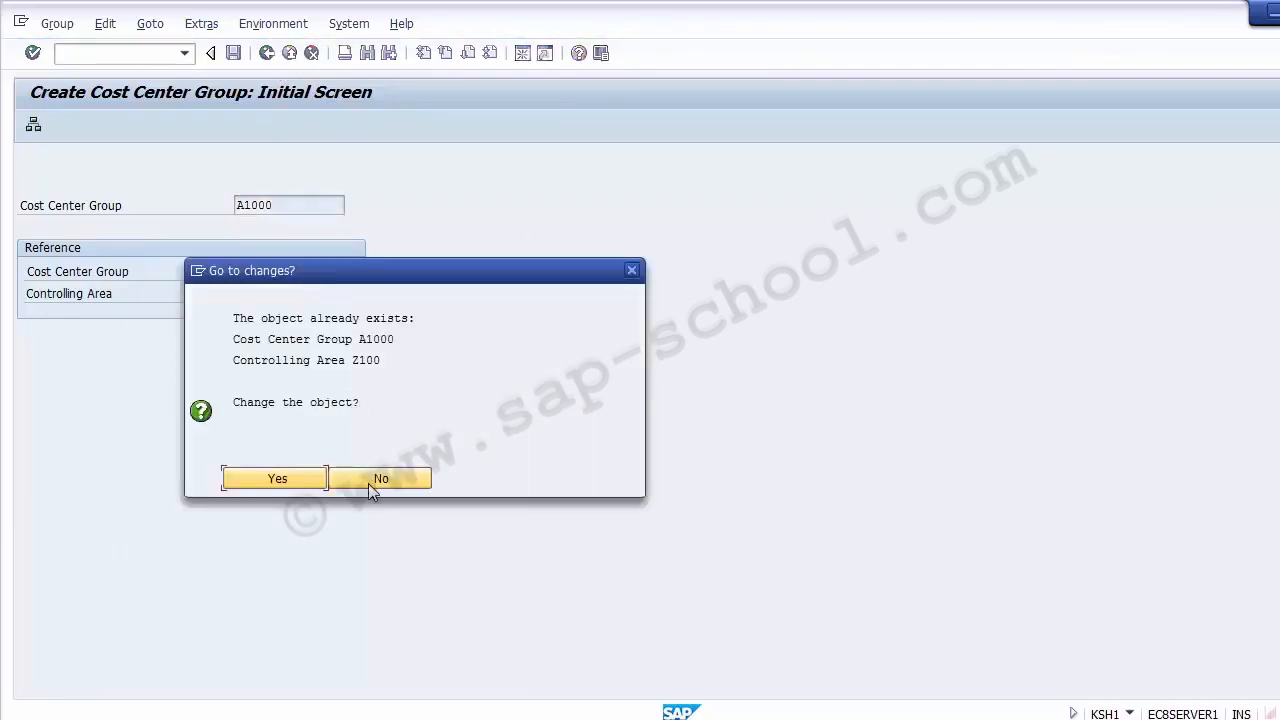
pyautogui.click(375, 479)
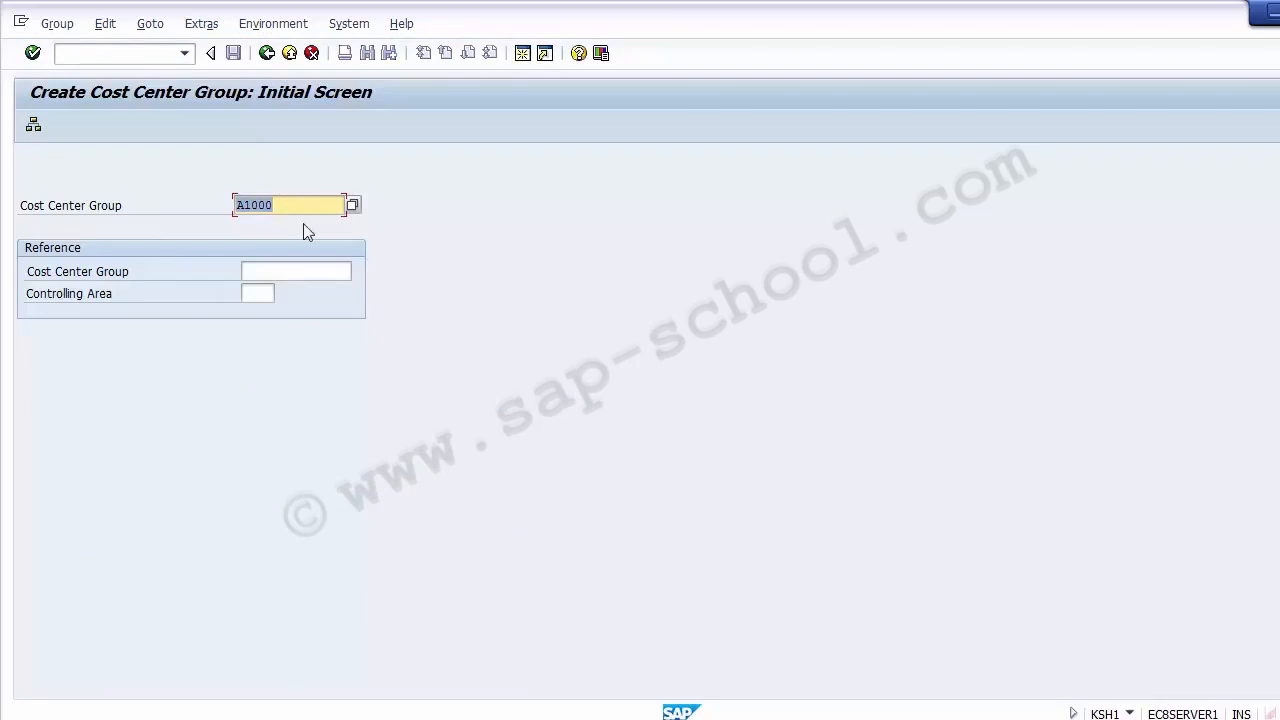
# - Clear the cost center group code in SAP and enter P1000 in cell A8 beside Plant 1 in Excel
pyautogui.press('Delete')
pyautogui.hotkey('alt', 'Tab')
pyautogui.hotkey('alt', 'Tab')
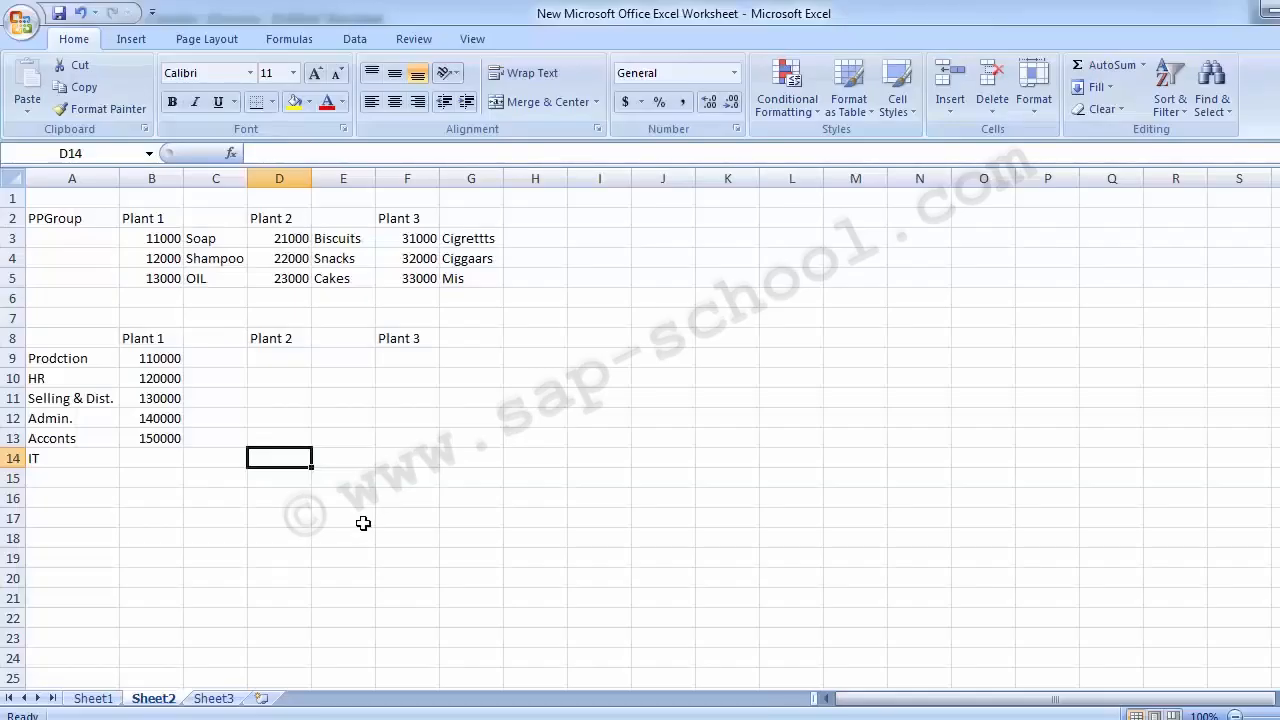
pyautogui.click(152, 338)
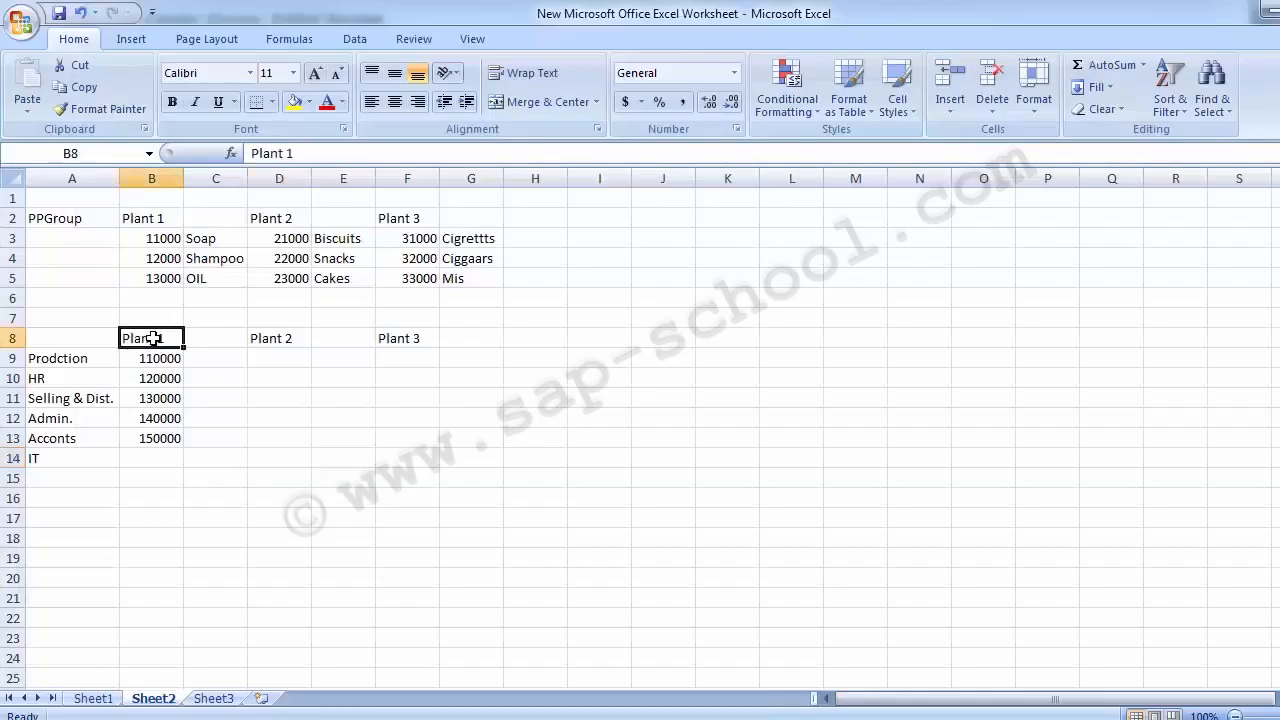
pyautogui.click(68, 340)
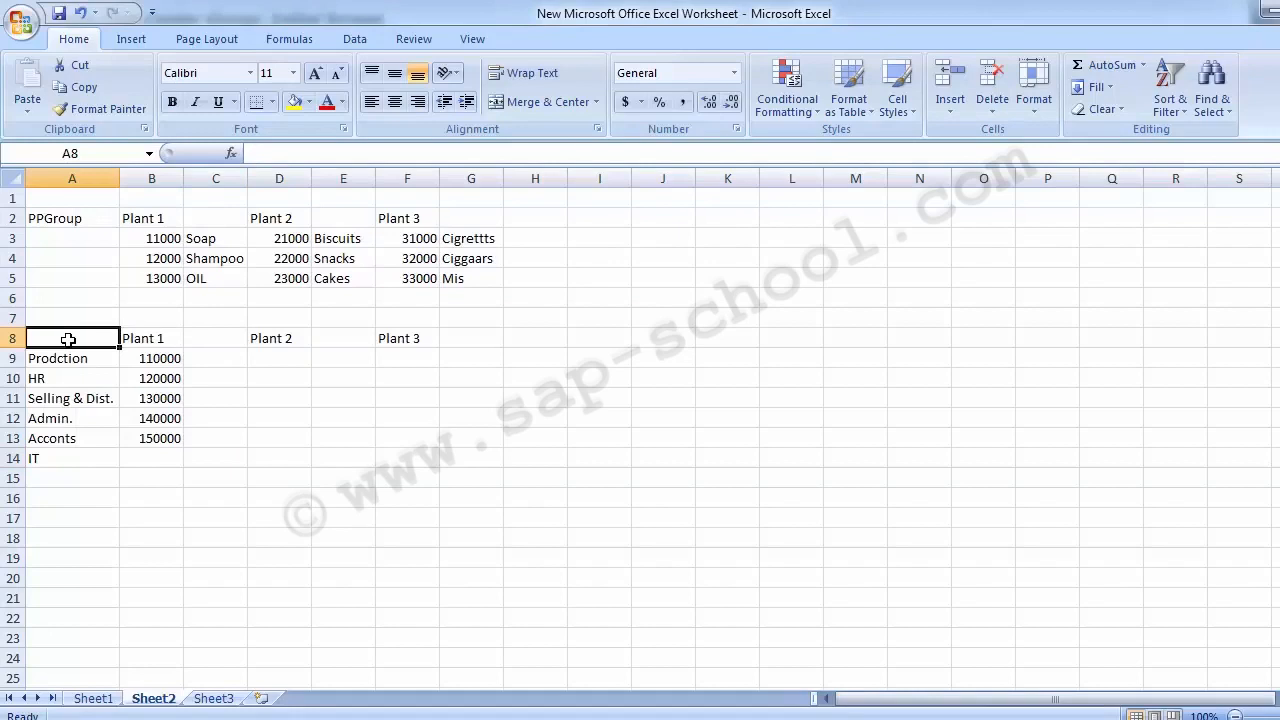
pyautogui.write('P1')
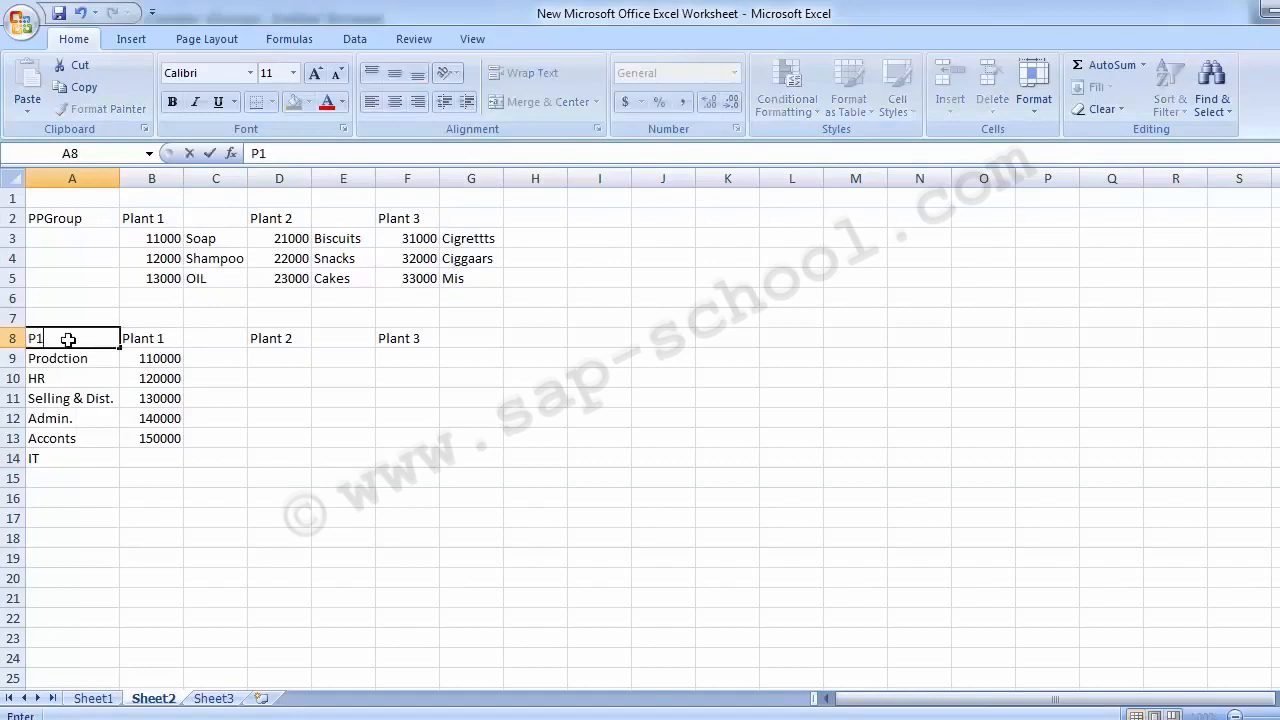
pyautogui.write('000')
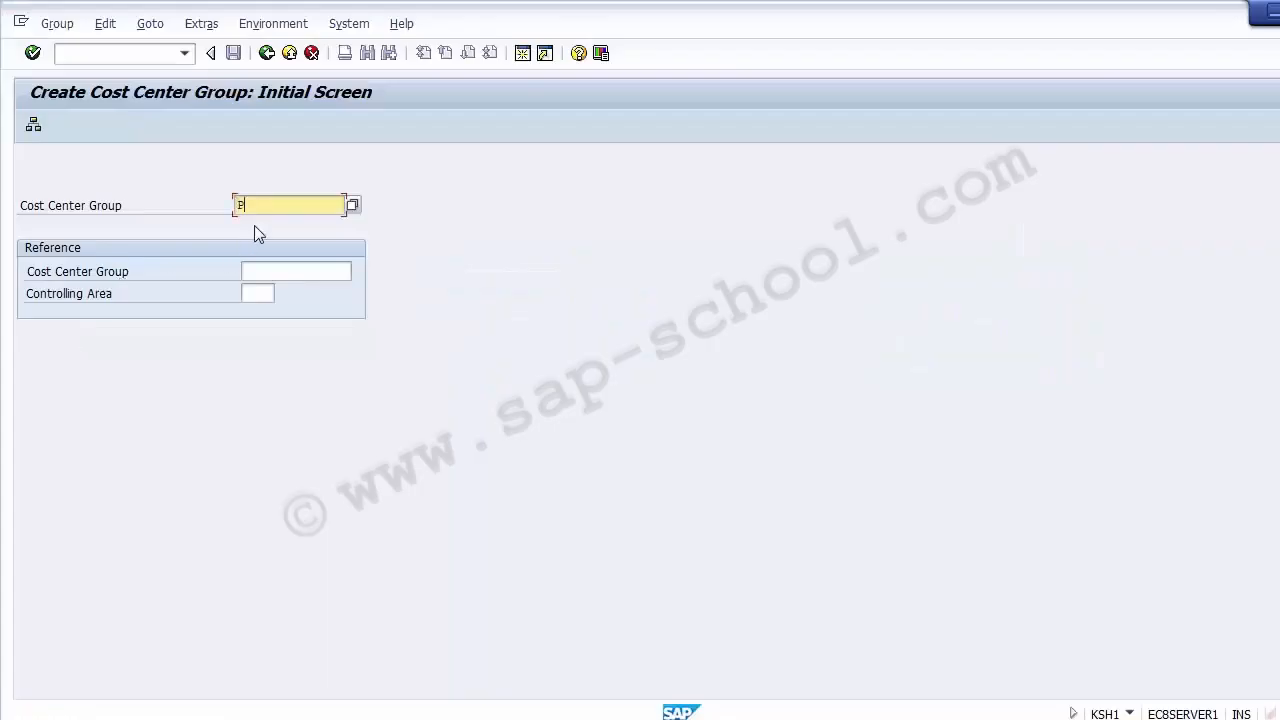
# - Create cost center group P0001 in SAP with the description "Cost Center Group Plant 1"
pyautogui.write('P10001')
pyautogui.press('Return')
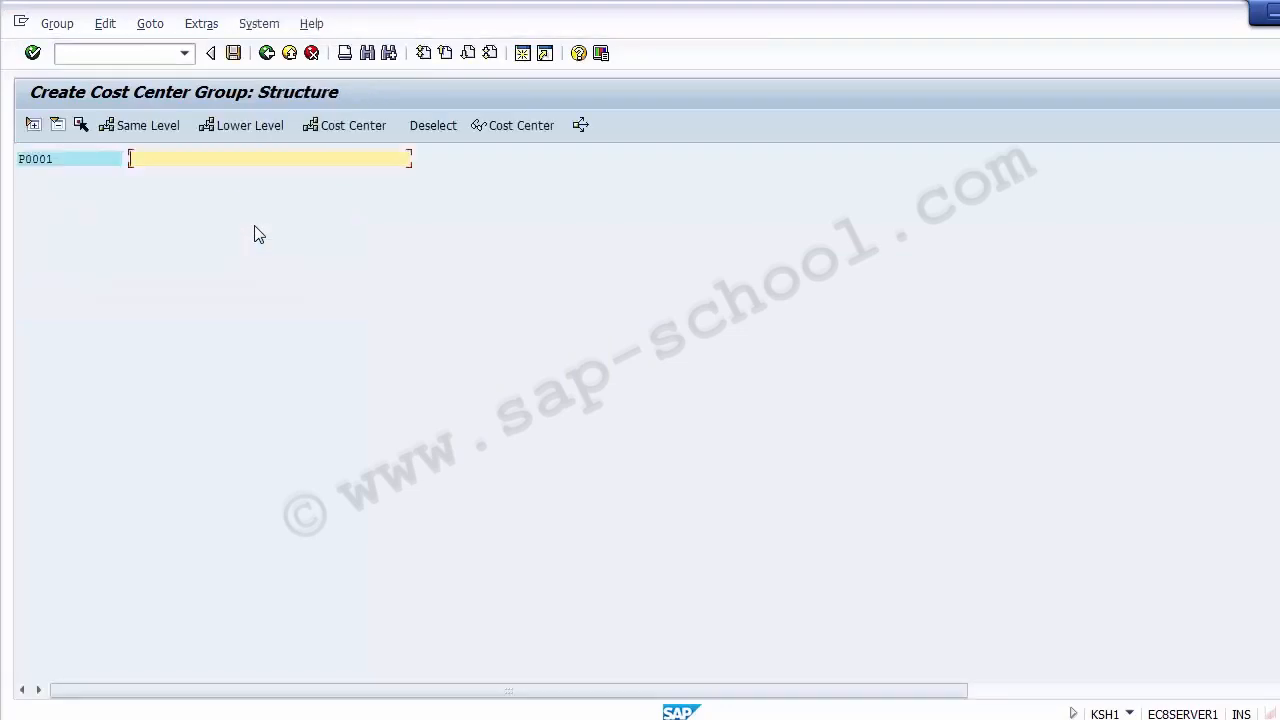
pyautogui.click(65, 160)
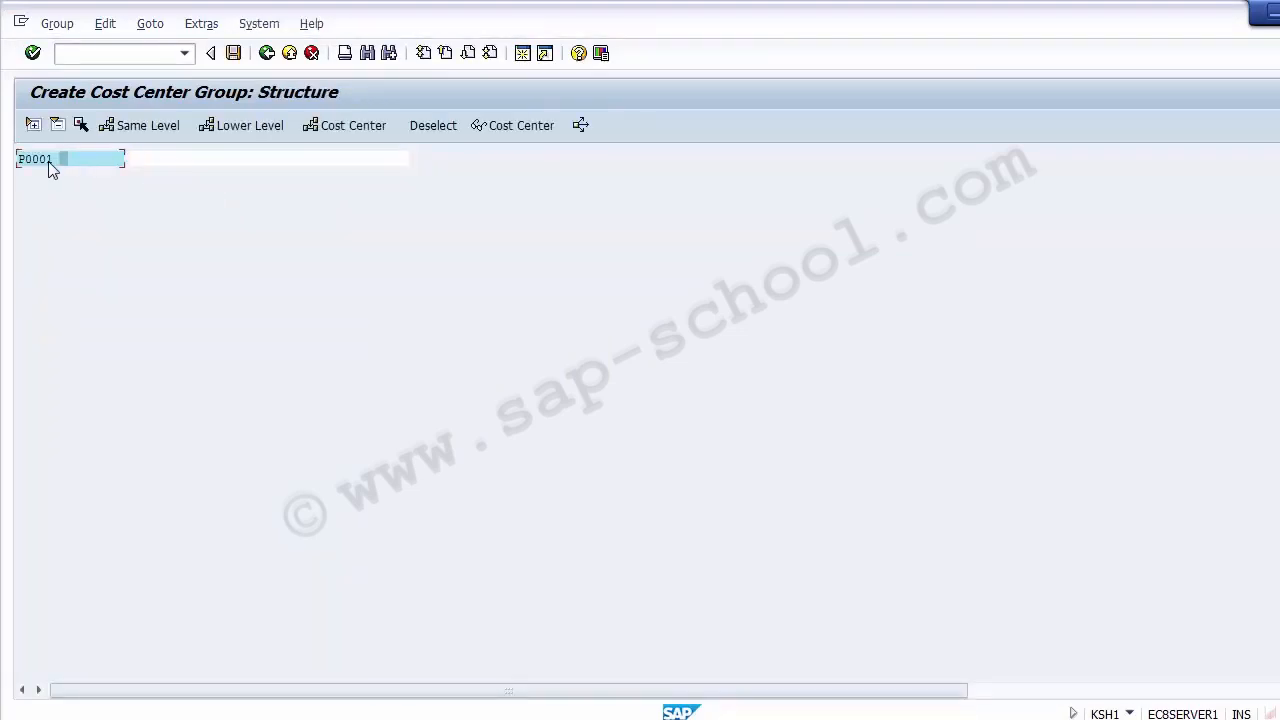
pyautogui.click(154, 158)
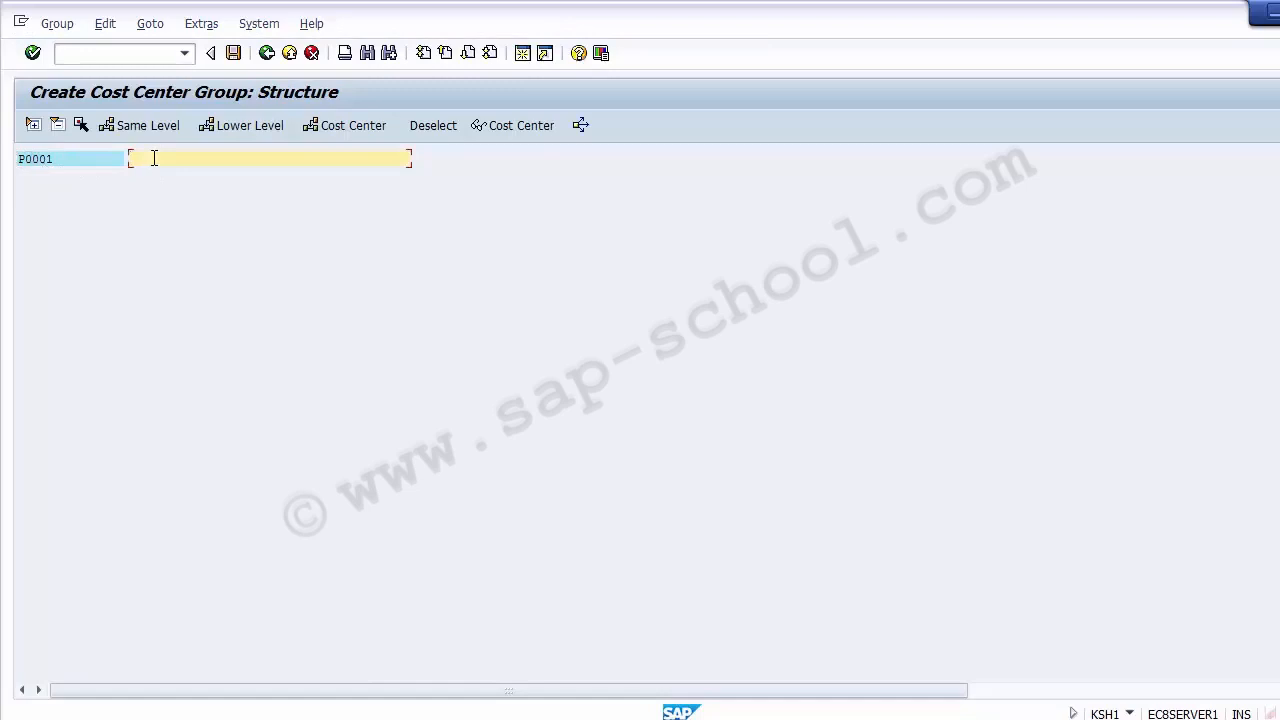
pyautogui.write('Cost Center Group Plant 1')
pyautogui.click(79, 158)
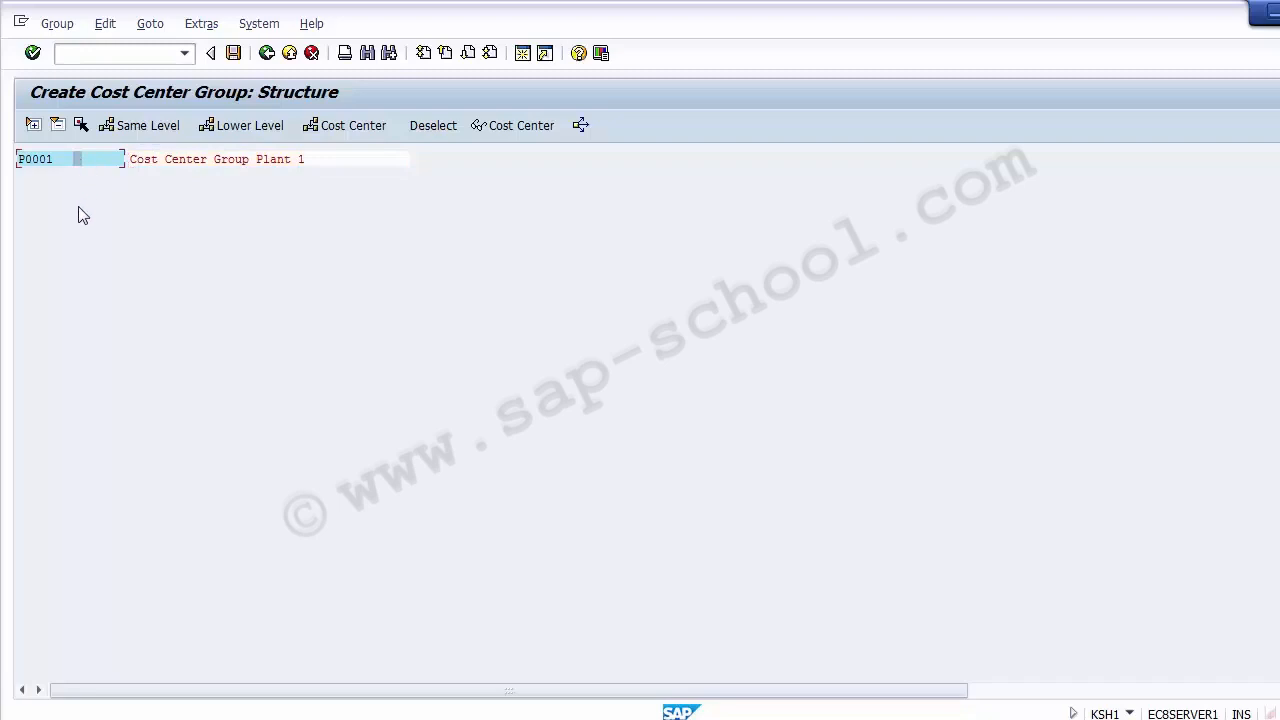
pyautogui.click(195, 162)
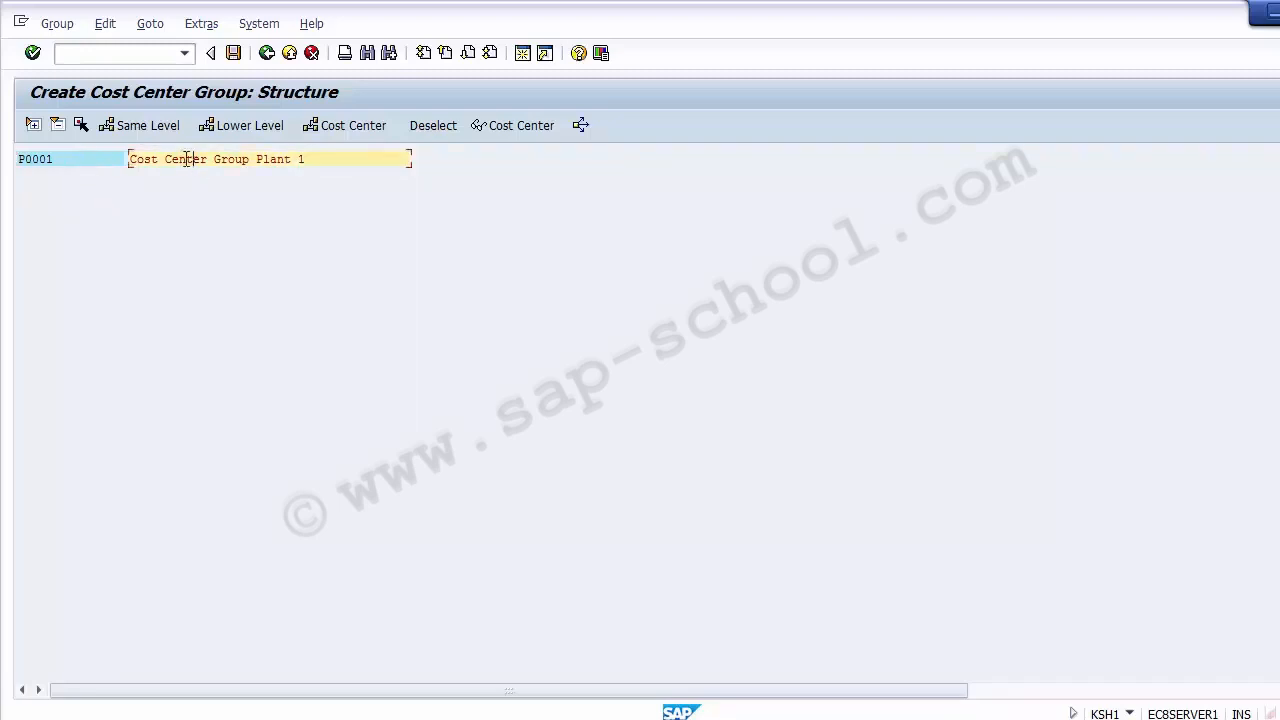
# - Try to add a group at the same level as P0001, save P0001 and return to the initial screen
pyautogui.click(148, 126)
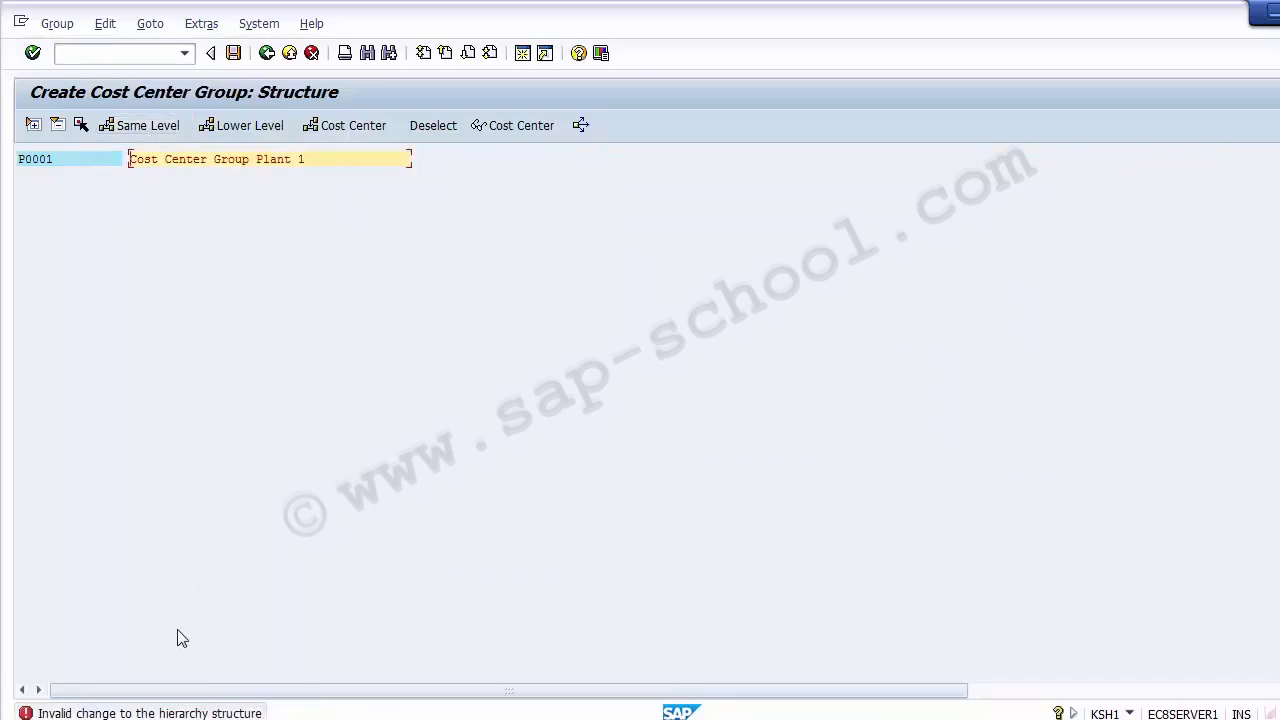
pyautogui.click(232, 54)
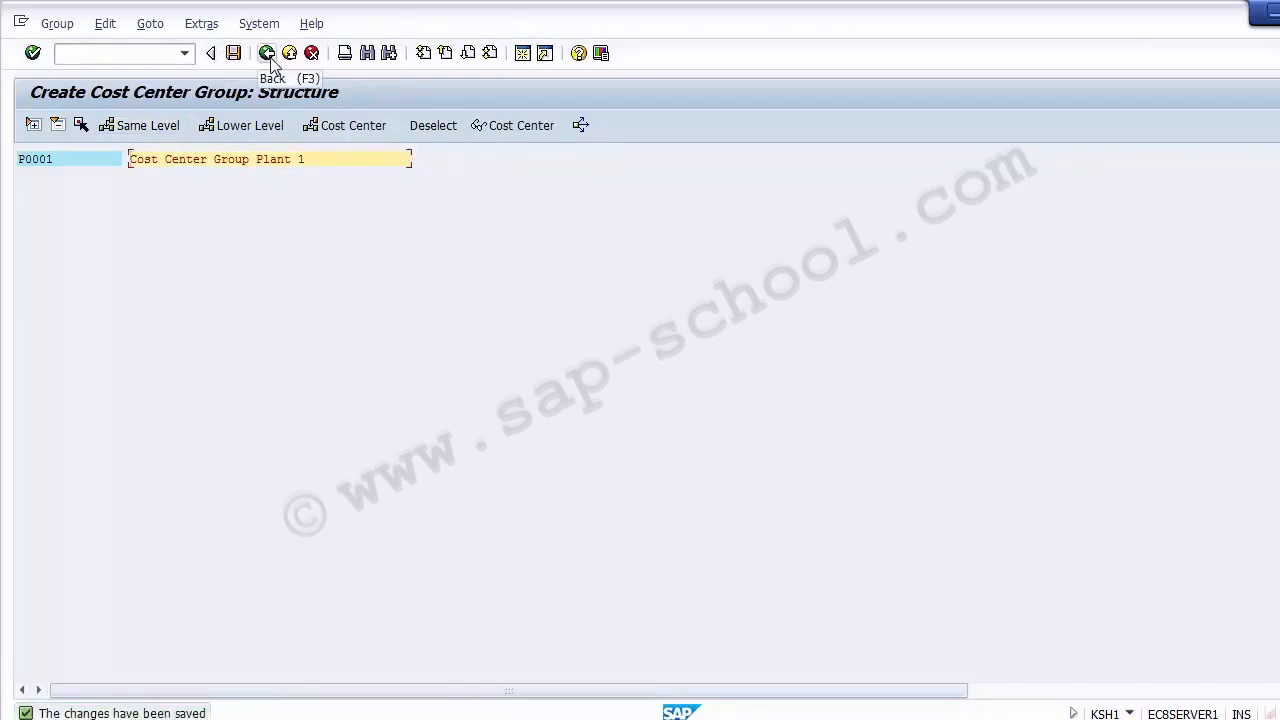
pyautogui.click(165, 128)
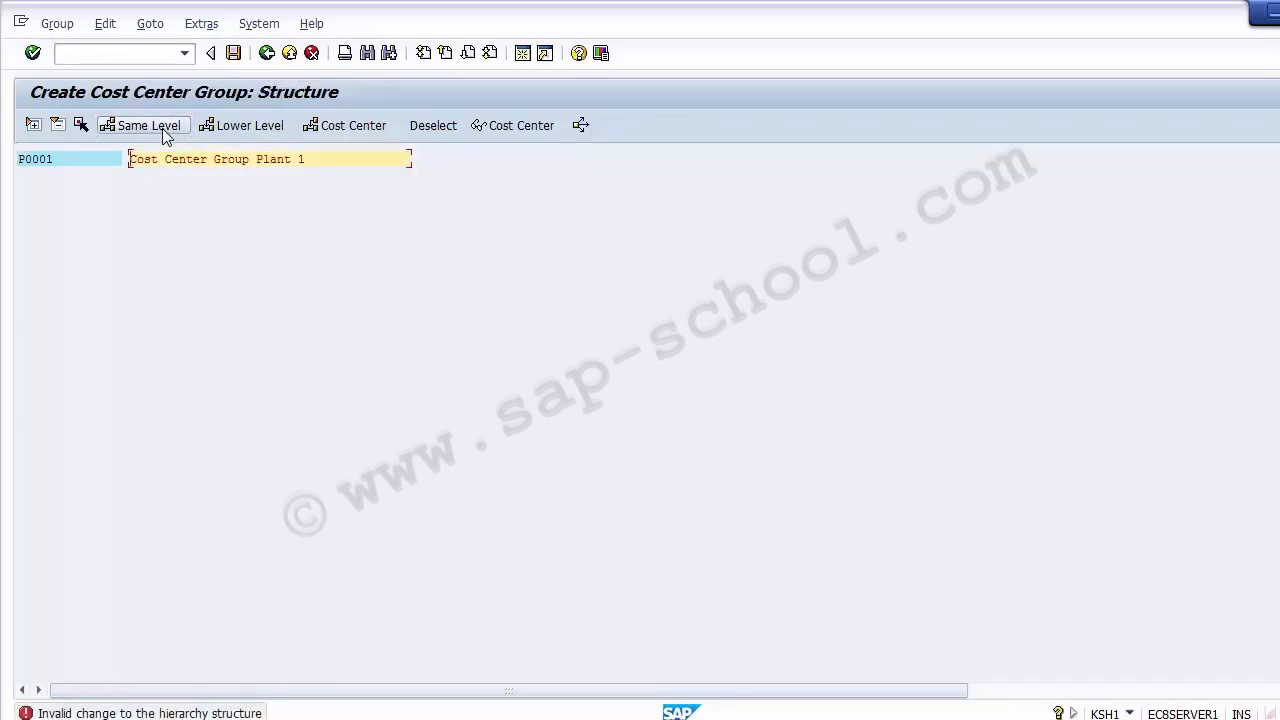
pyautogui.click(266, 54)
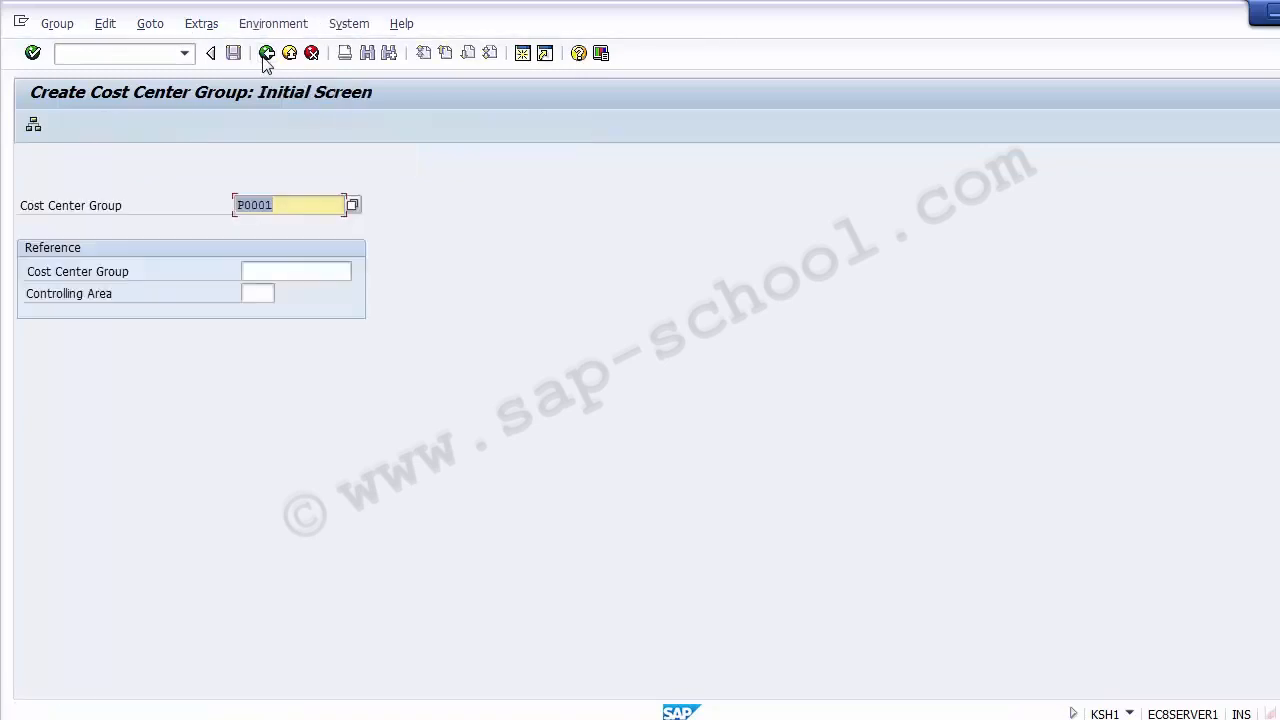
# - Create cost center group P0002 with the description "Cost Center Group Plant 2" and save it on leaving
pyautogui.click(290, 208)
pyautogui.press('BackSpace')
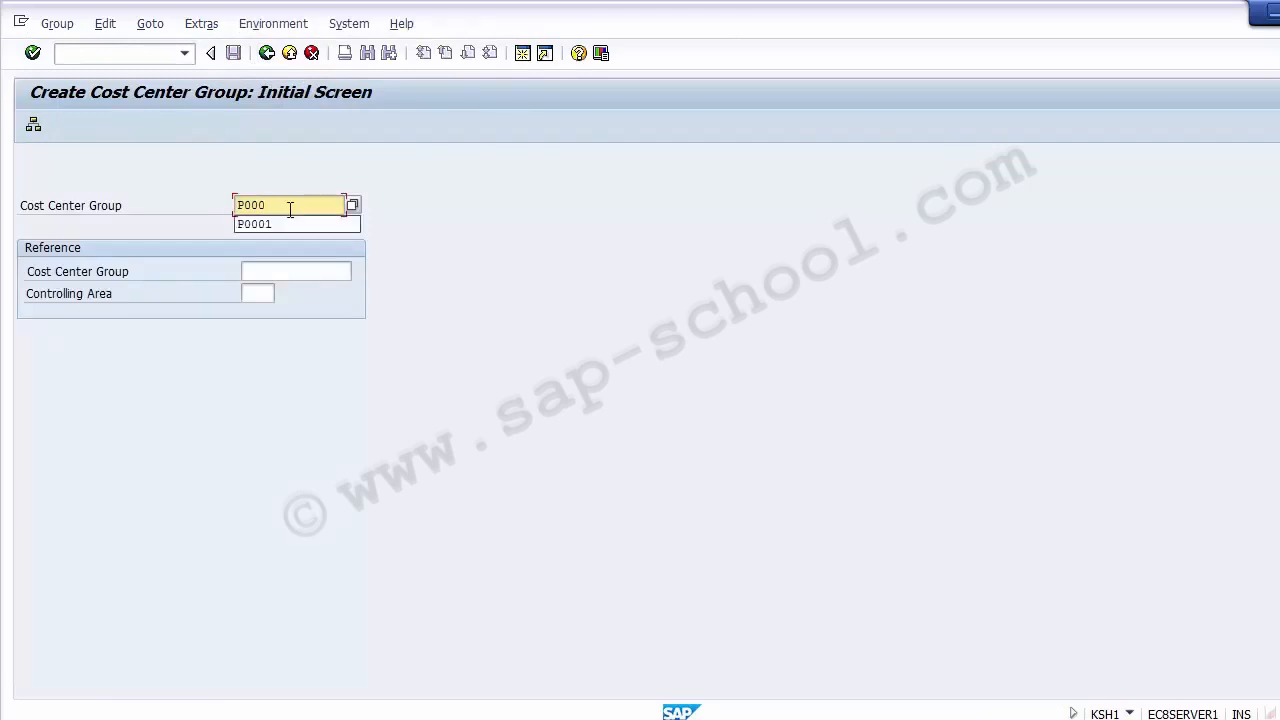
pyautogui.write('2')
pyautogui.press('Return')
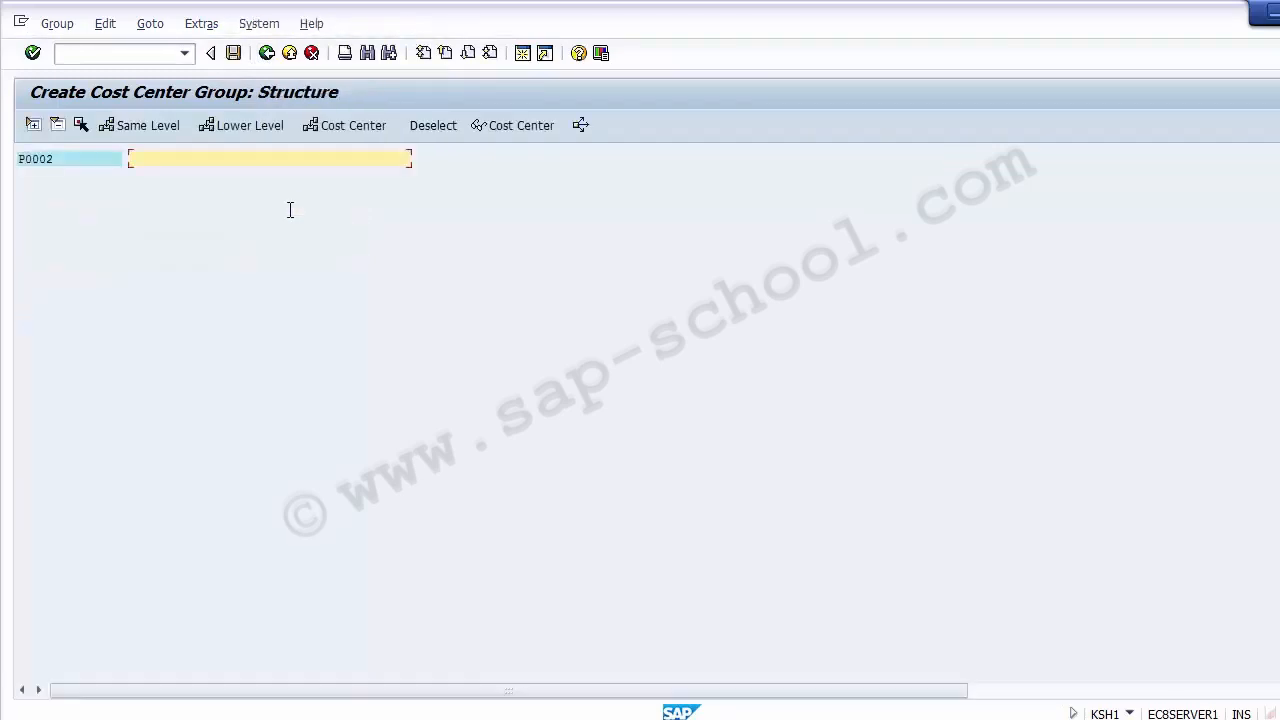
pyautogui.click(86, 162)
pyautogui.click(145, 162)
pyautogui.write('Cost Center Group')
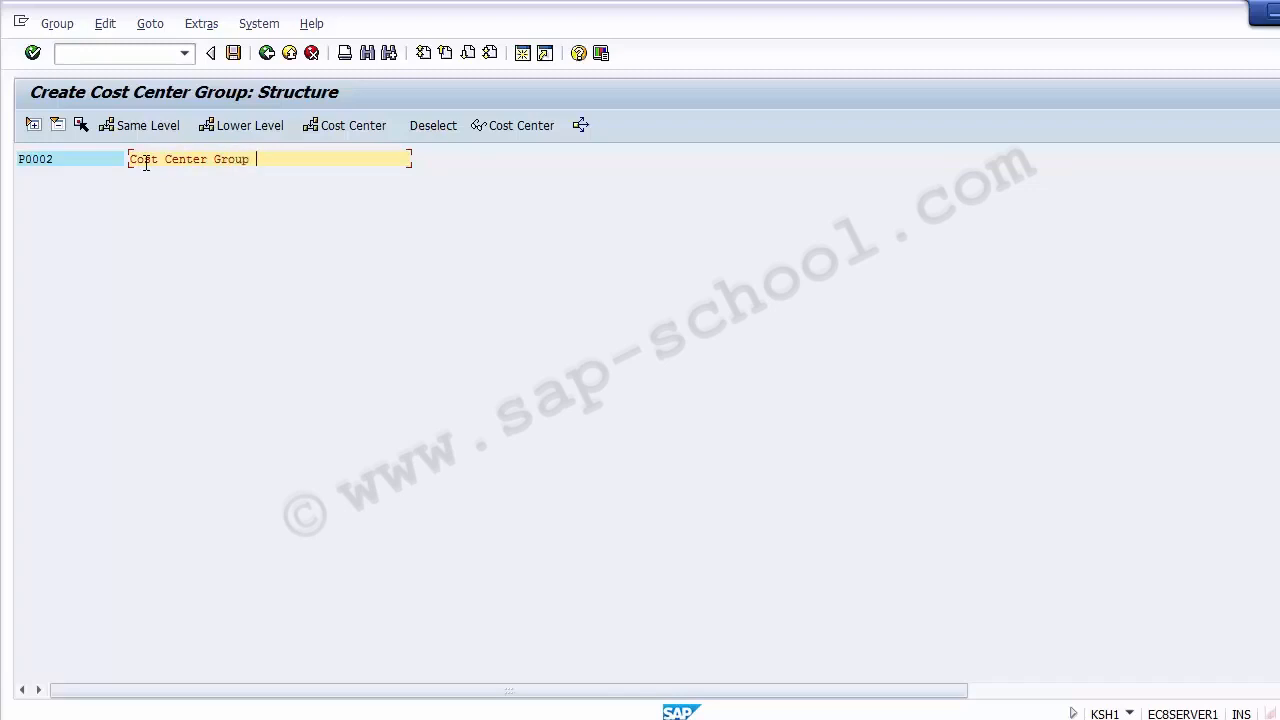
pyautogui.write(' Plant 2')
pyautogui.click(259, 60)
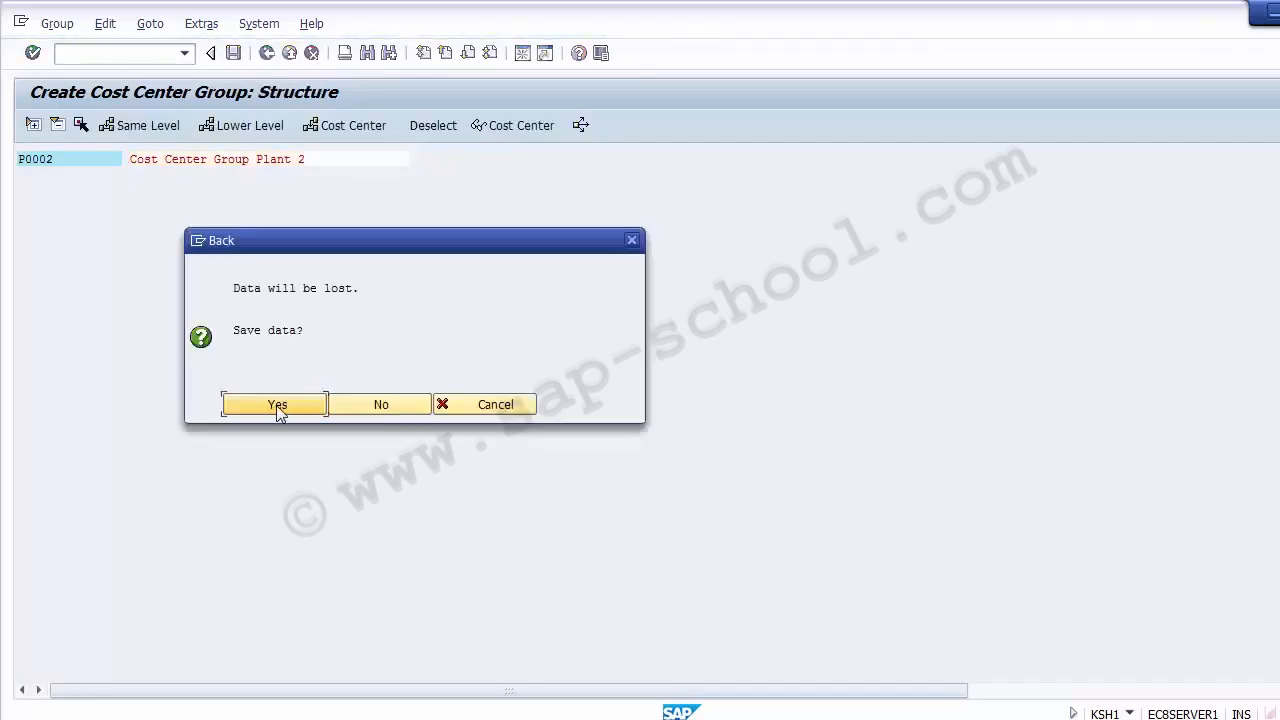
pyautogui.click(276, 405)
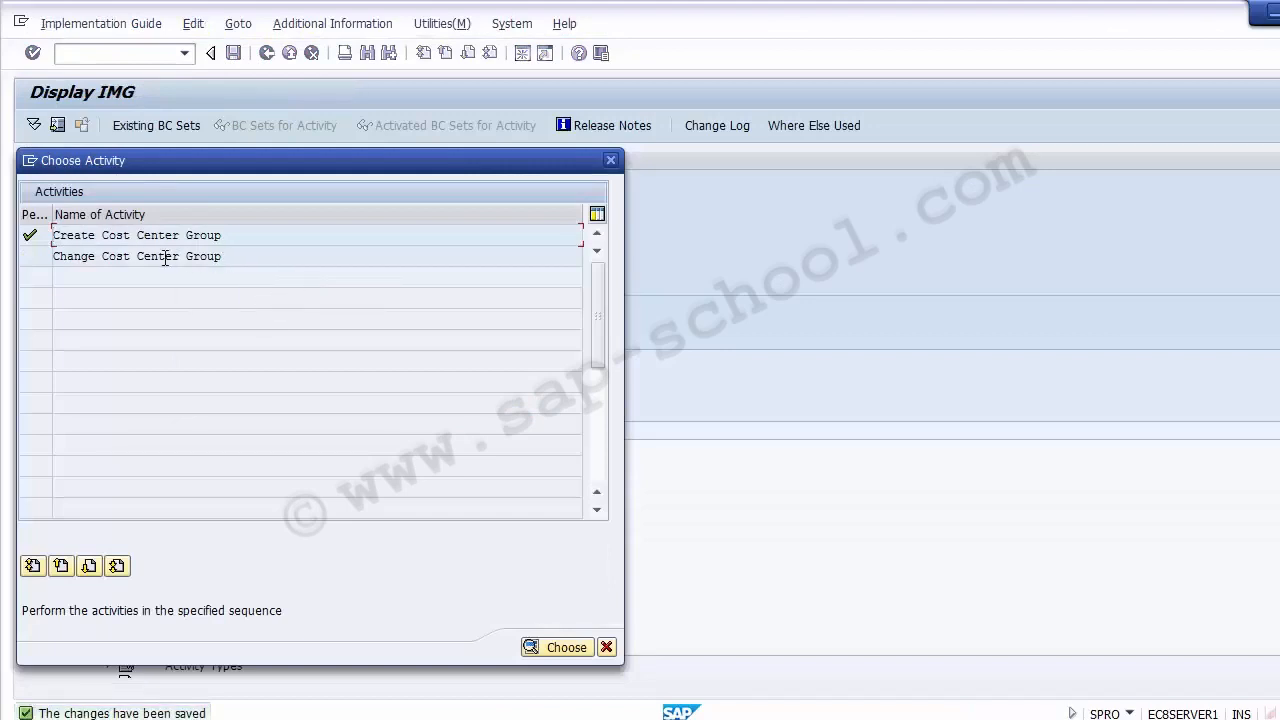
# - Open group P0001 with the Change Cost Center Group activity, set its description to "Cost Center Group Plant - 1" and save
pyautogui.doubleClick(98, 257)
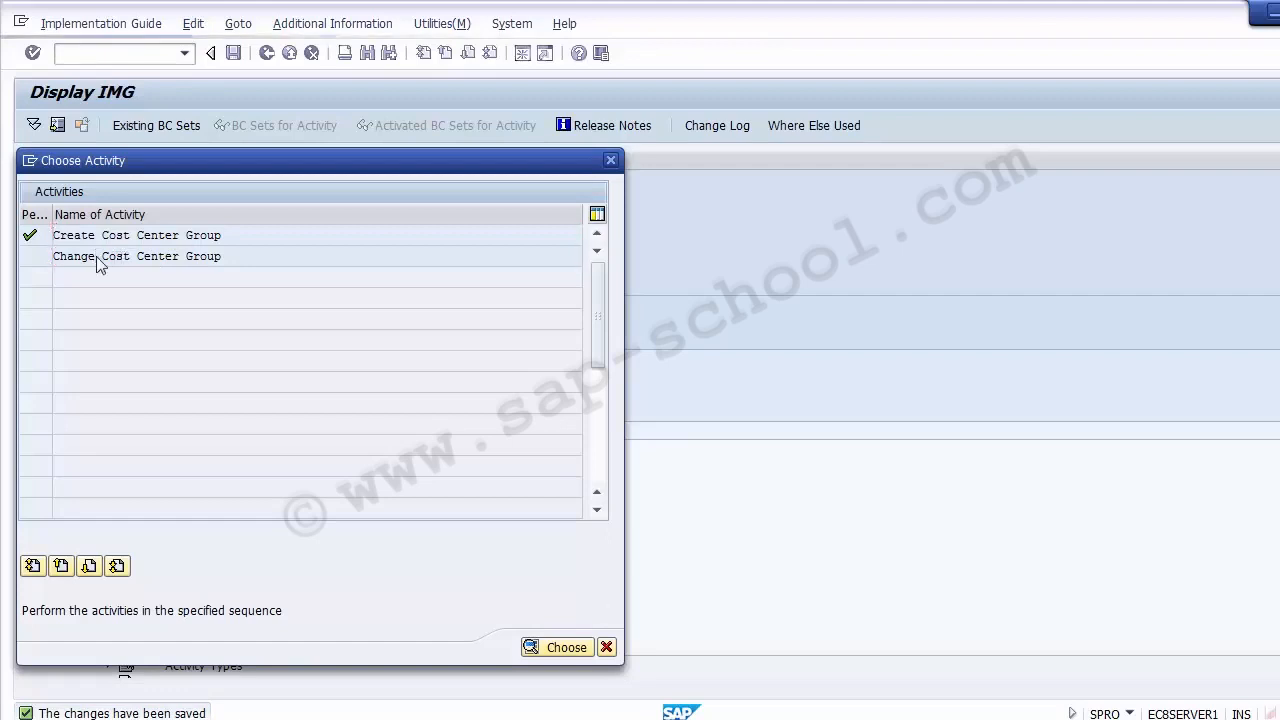
pyautogui.press('BackSpace')
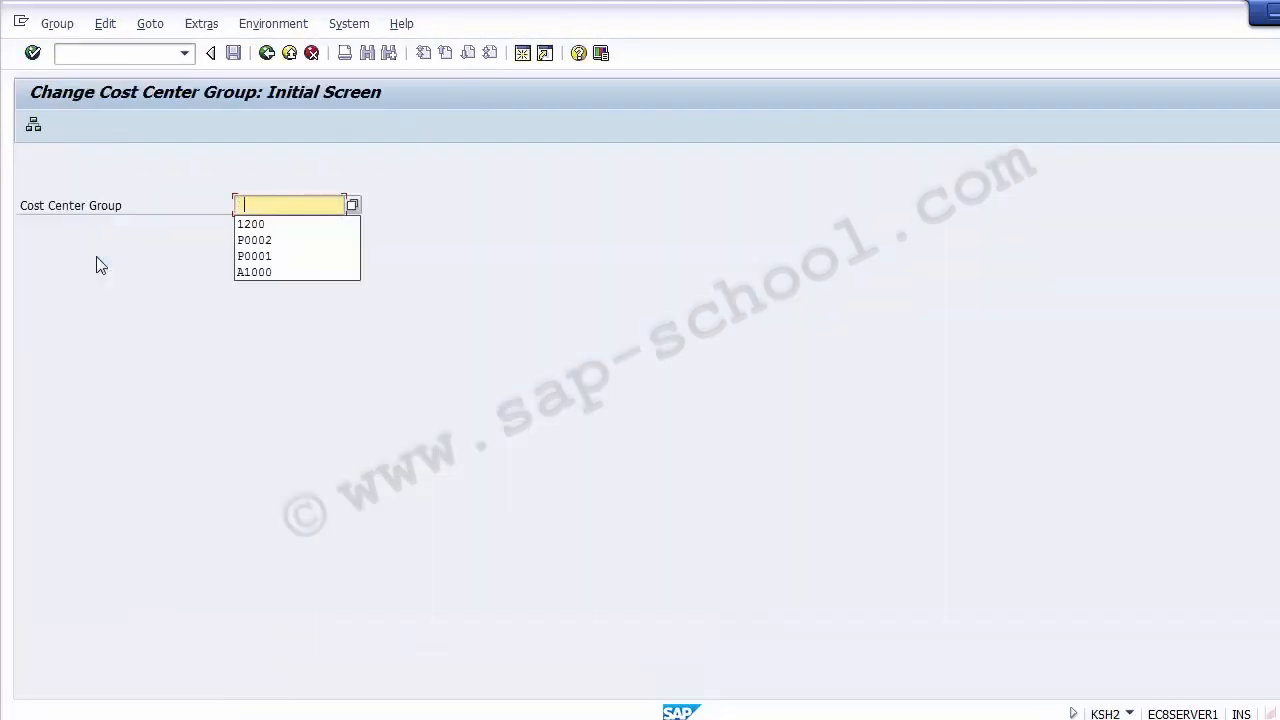
pyautogui.click(281, 254)
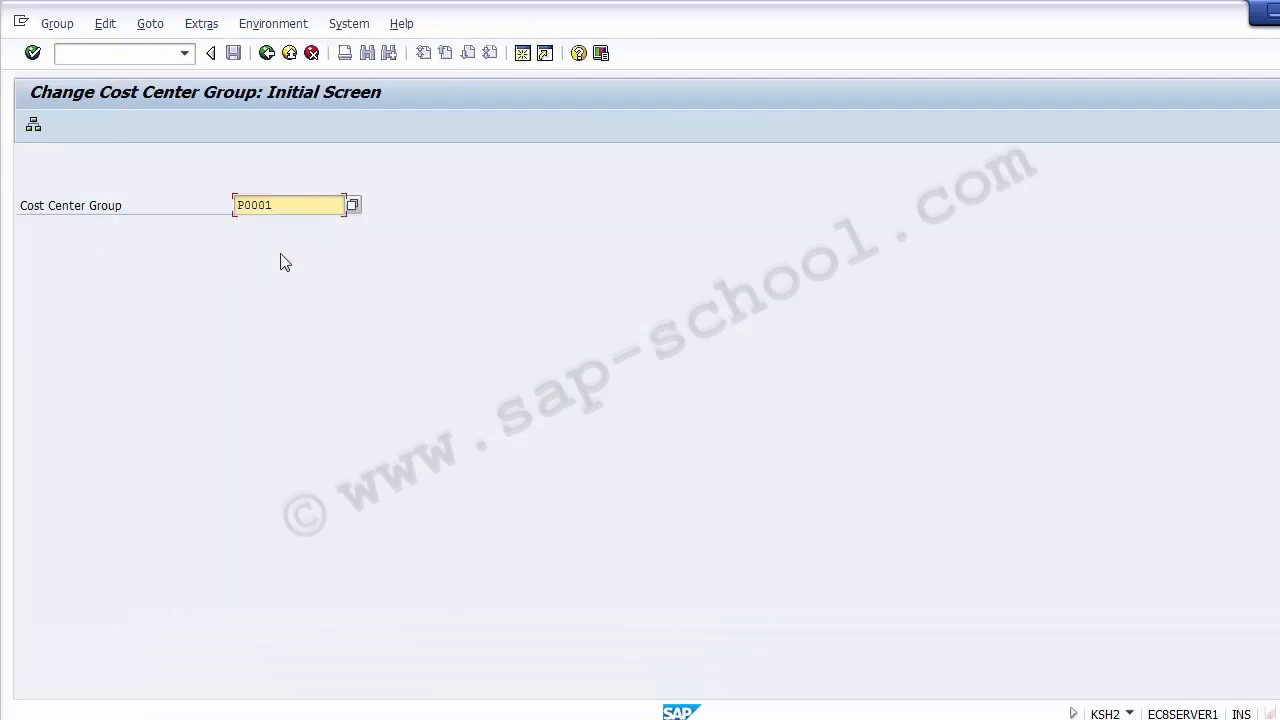
pyautogui.press('Return')
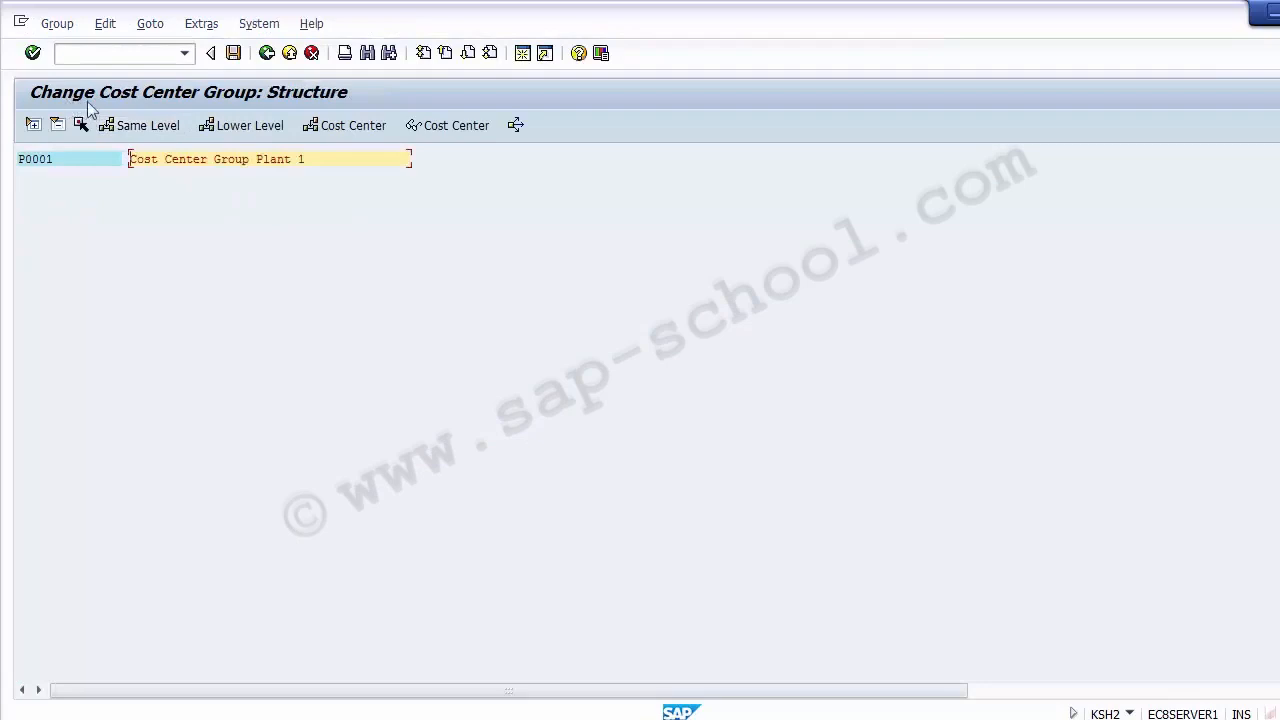
pyautogui.click(72, 161)
pyautogui.click(313, 162)
pyautogui.write('-')
pyautogui.click(233, 53)
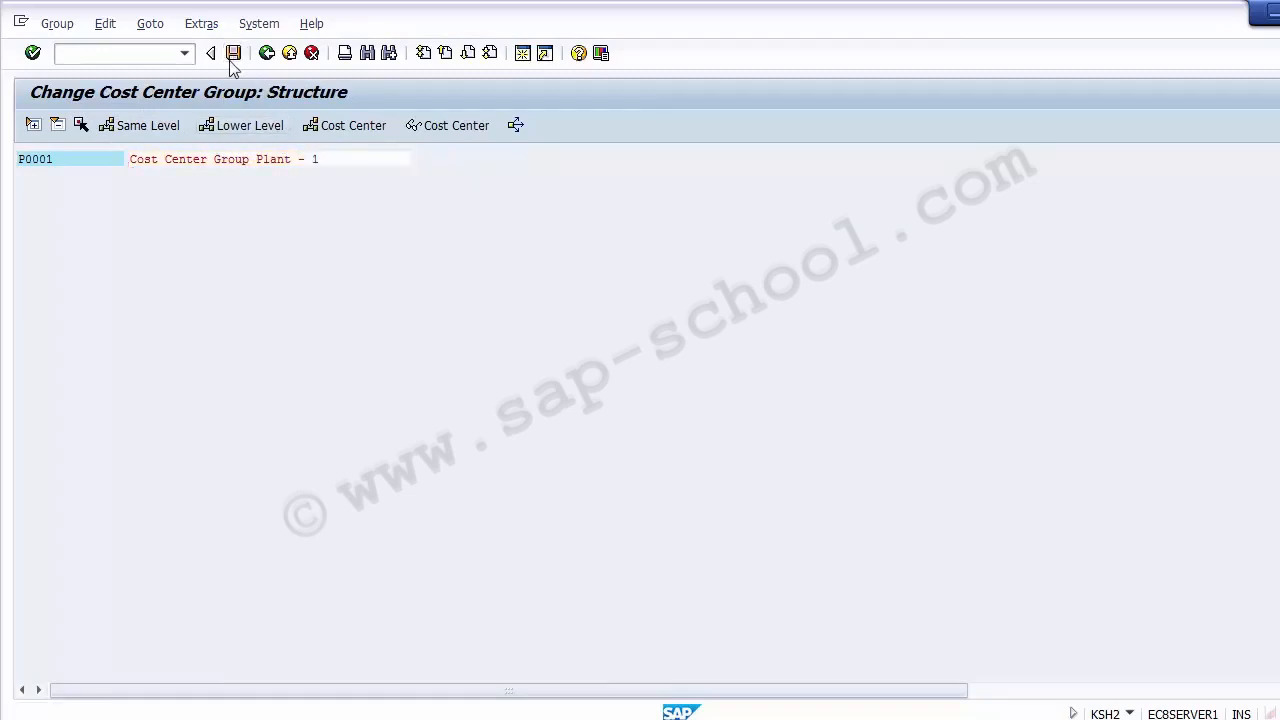
pyautogui.click(84, 162)
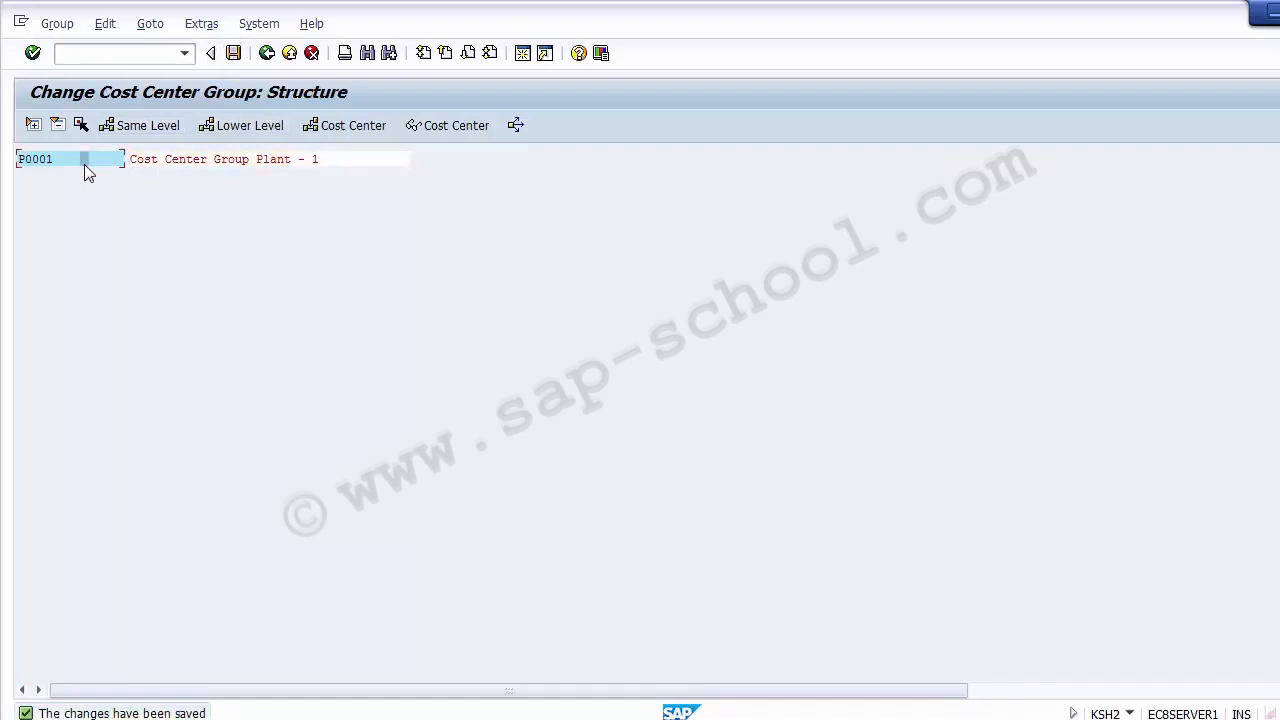
# - Switch to Excel and fill cells B9 and A8 with light green
pyautogui.click(660, 719)
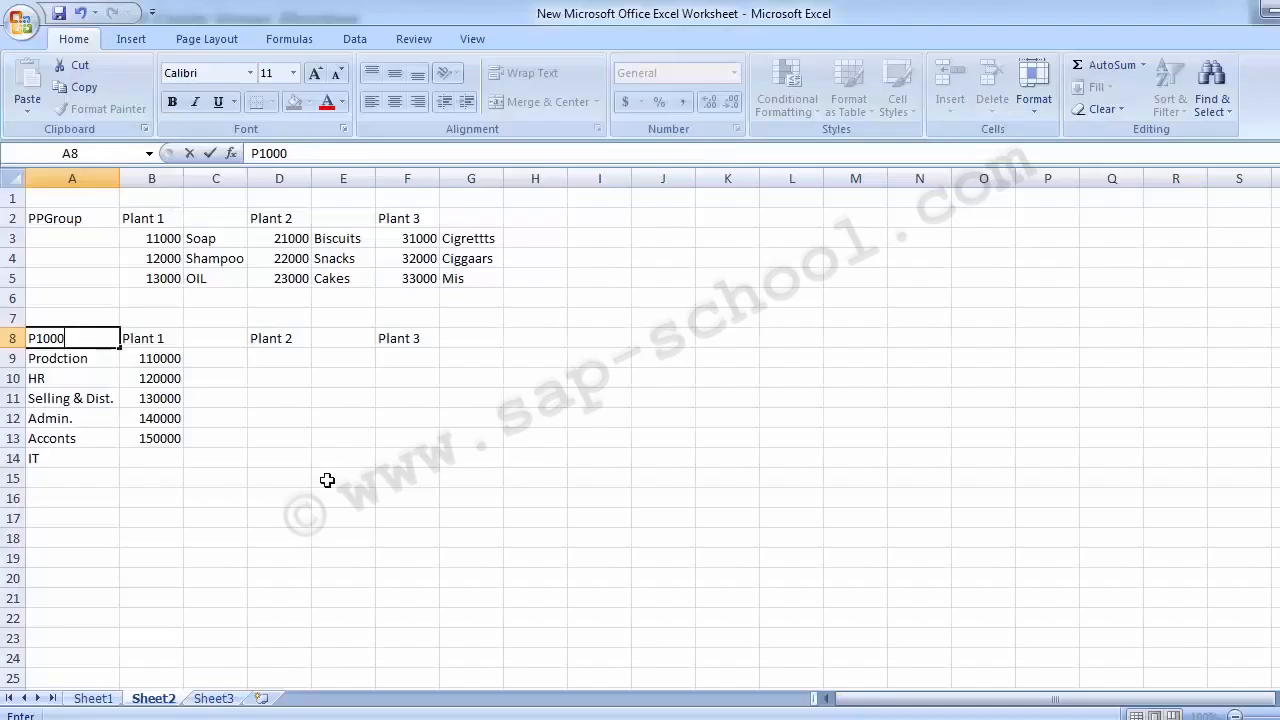
pyautogui.click(146, 366)
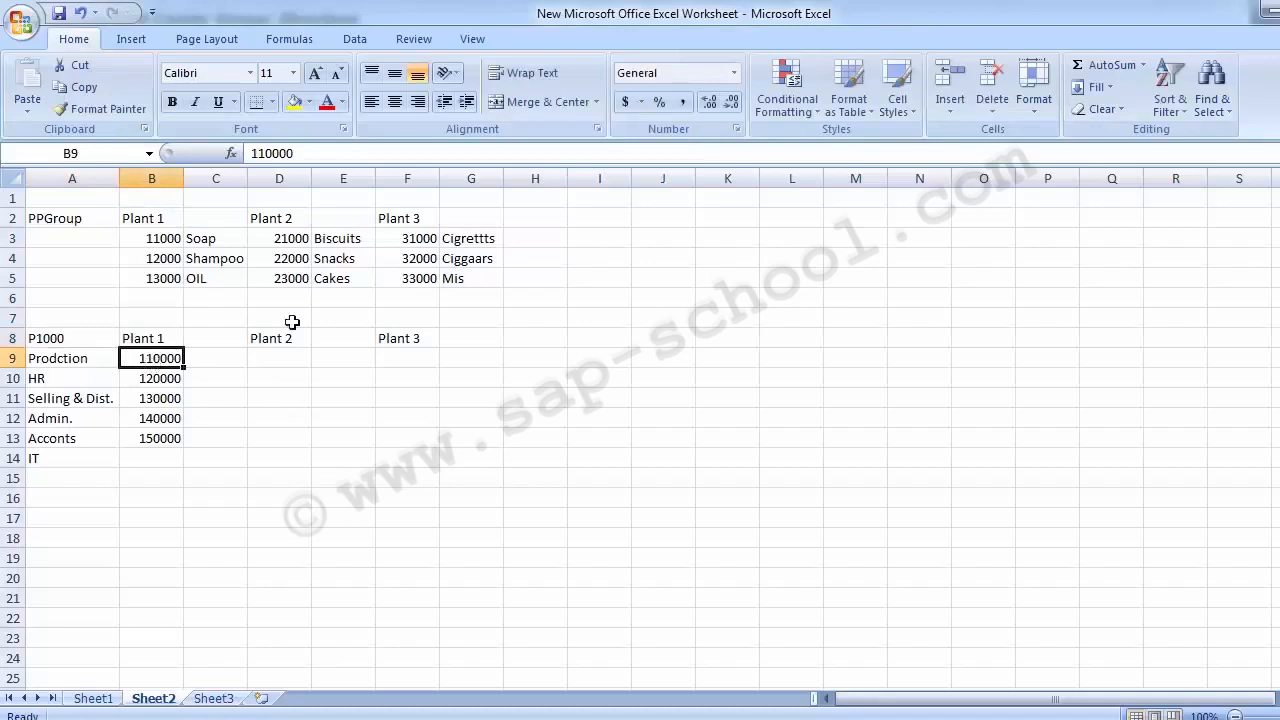
pyautogui.click(307, 102)
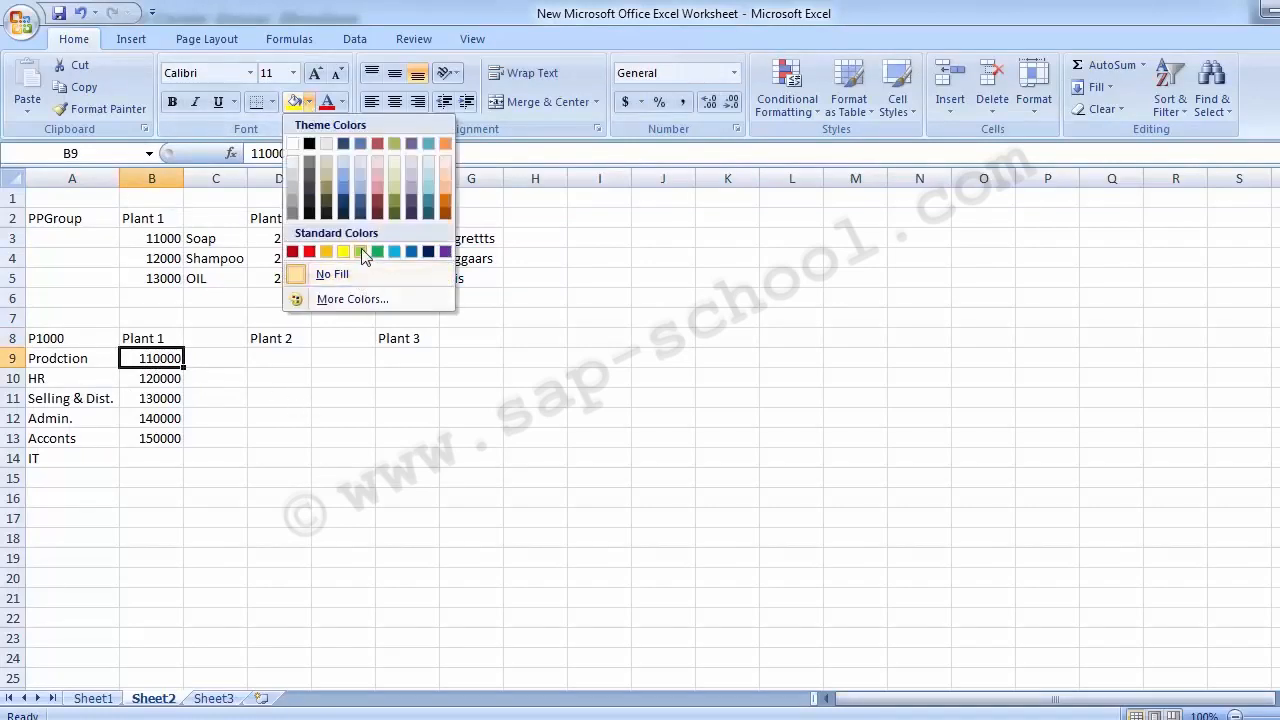
pyautogui.click(361, 248)
pyautogui.click(204, 374)
pyautogui.click(152, 366)
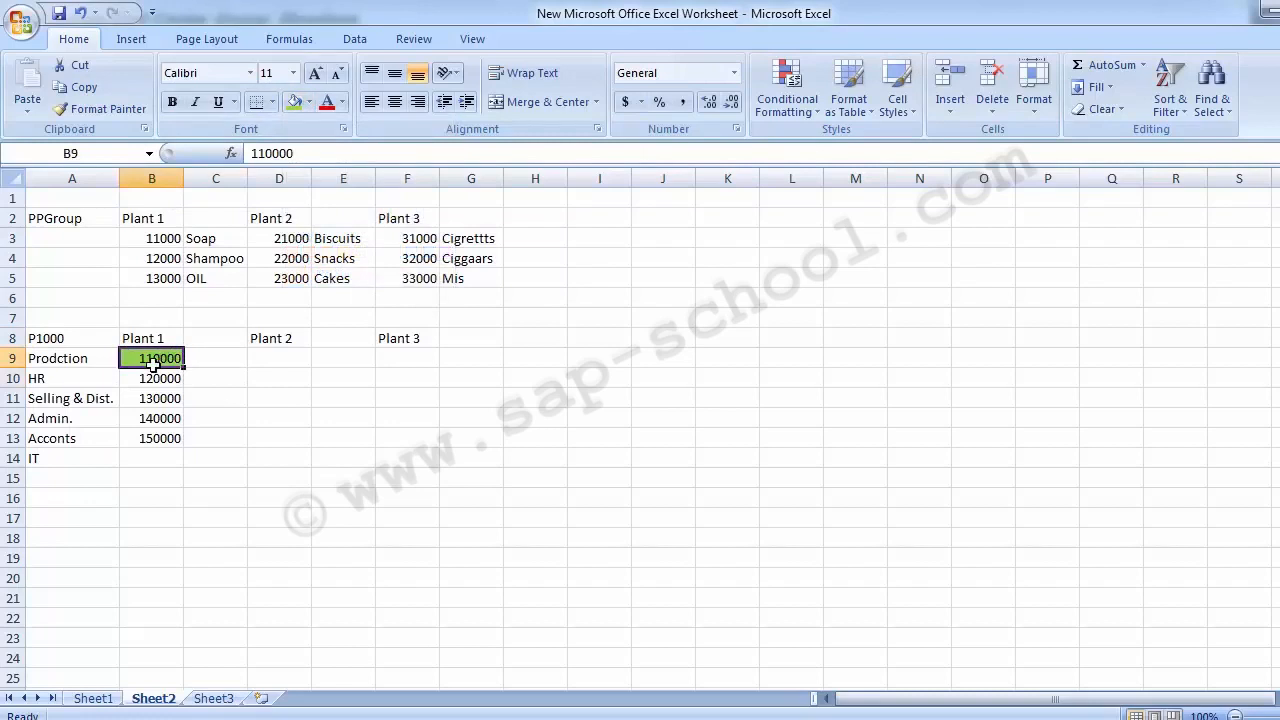
pyautogui.click(60, 340)
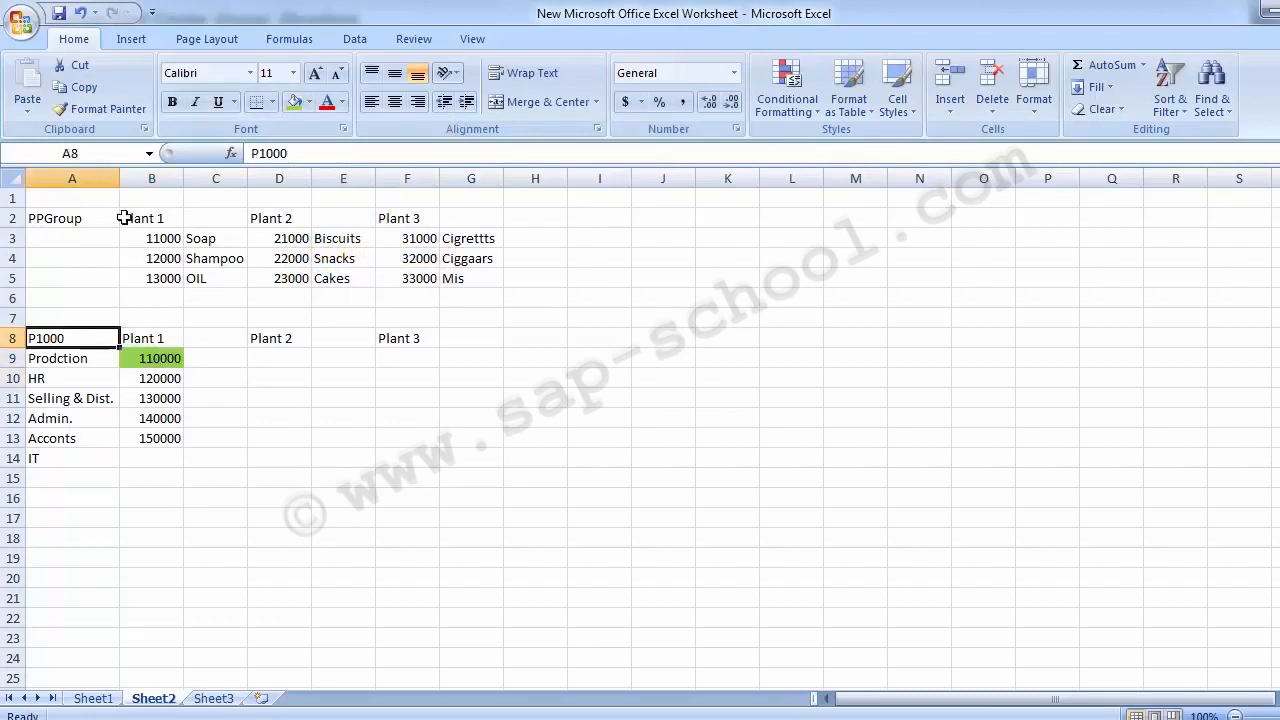
pyautogui.click(294, 102)
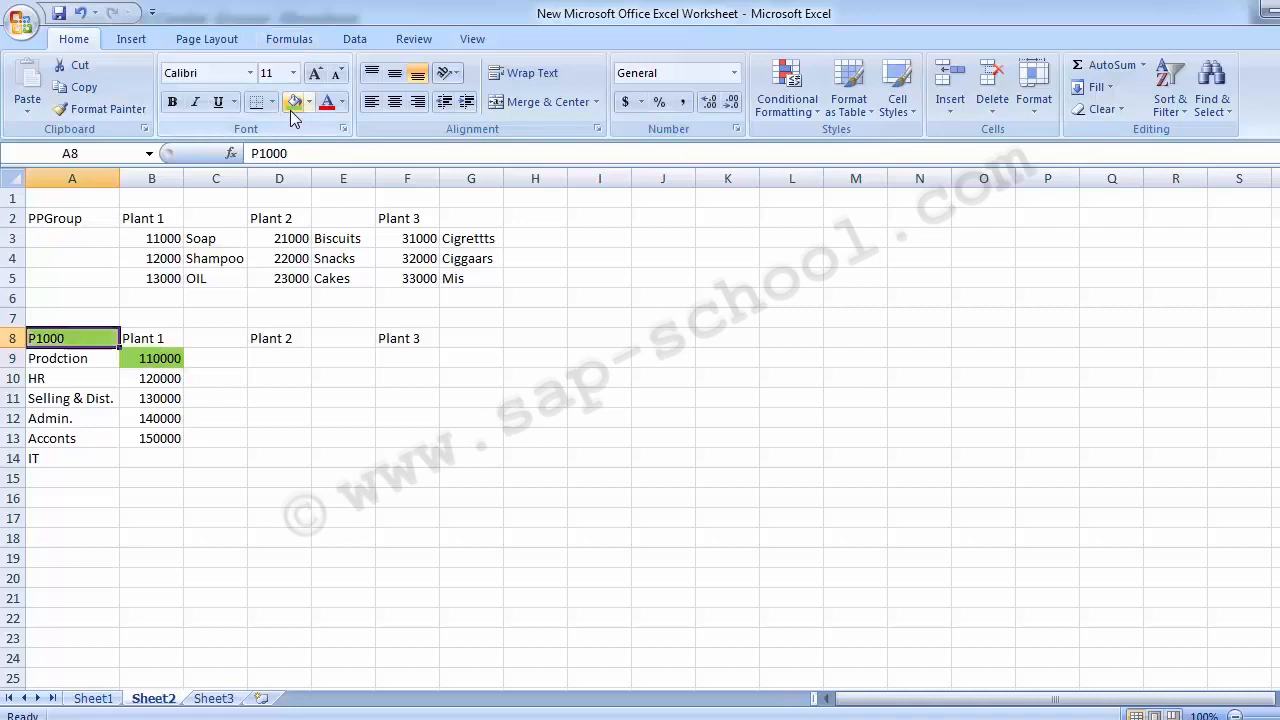
# - Replace the group code in cell A8 beside Plant 1 with P0001
pyautogui.write('P001')
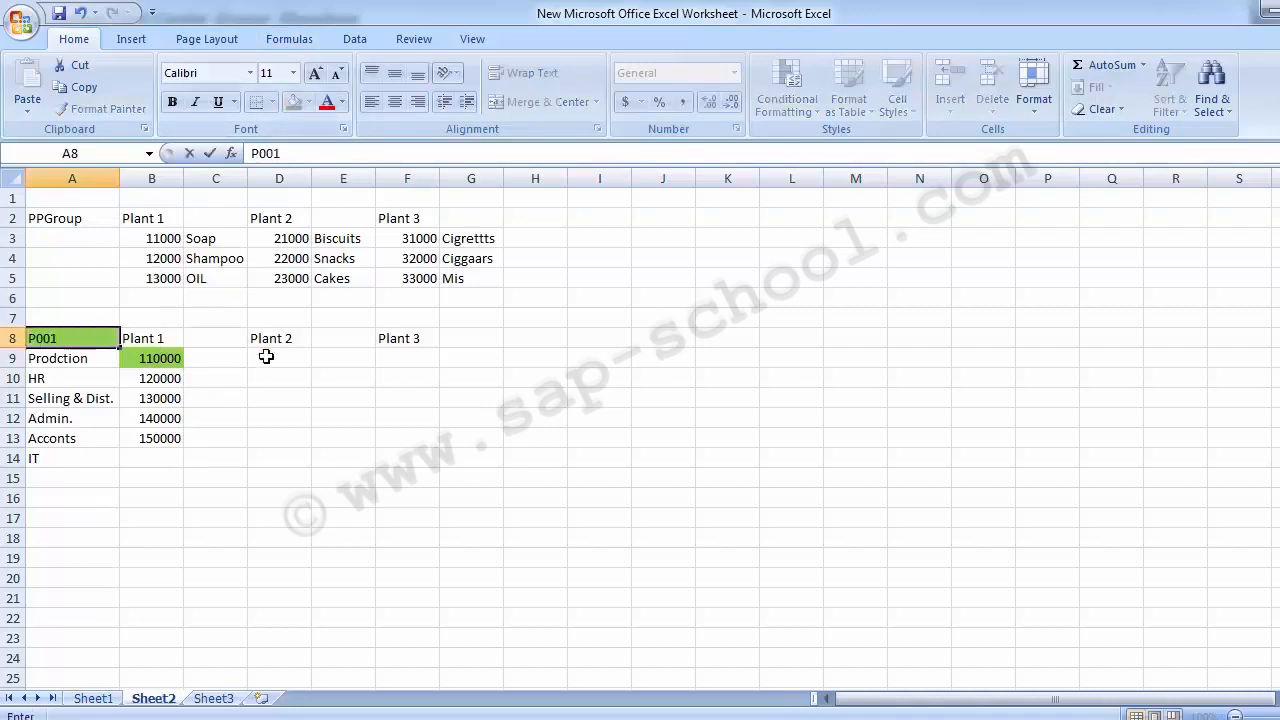
pyautogui.press('BackSpace')
pyautogui.write('01')
pyautogui.press('Return')
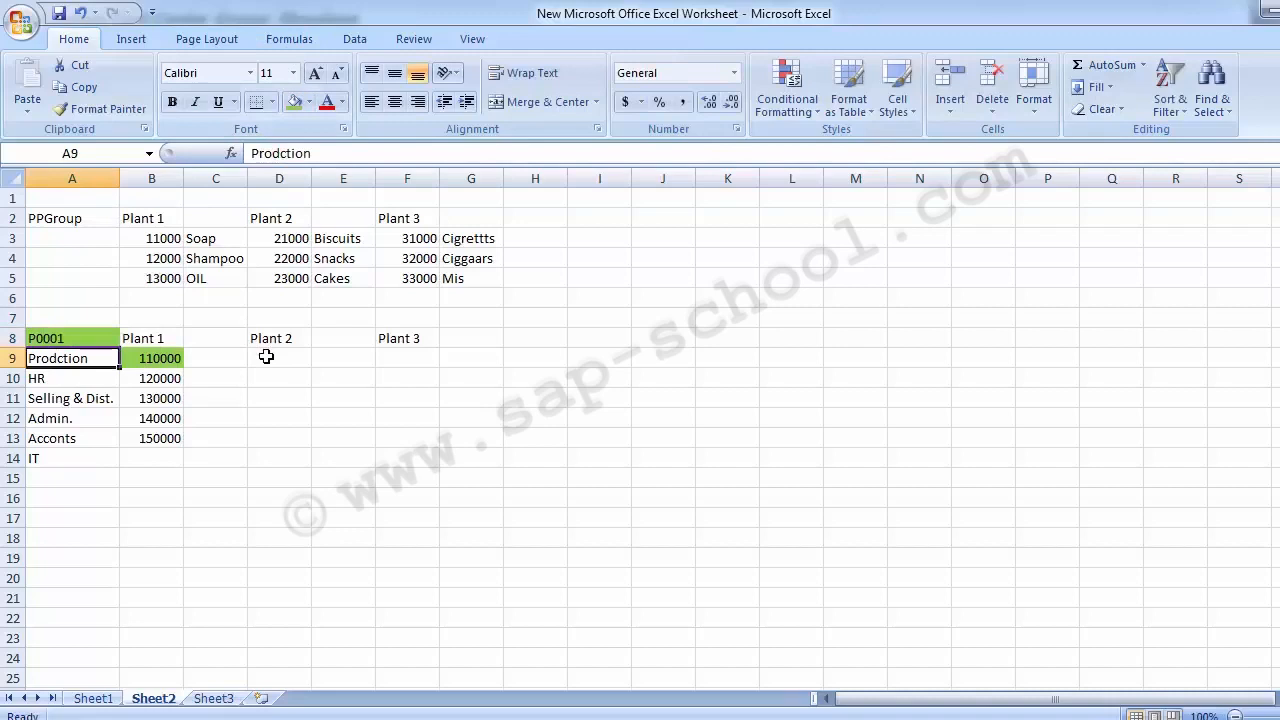
pyautogui.click(93, 343)
pyautogui.click(145, 360)
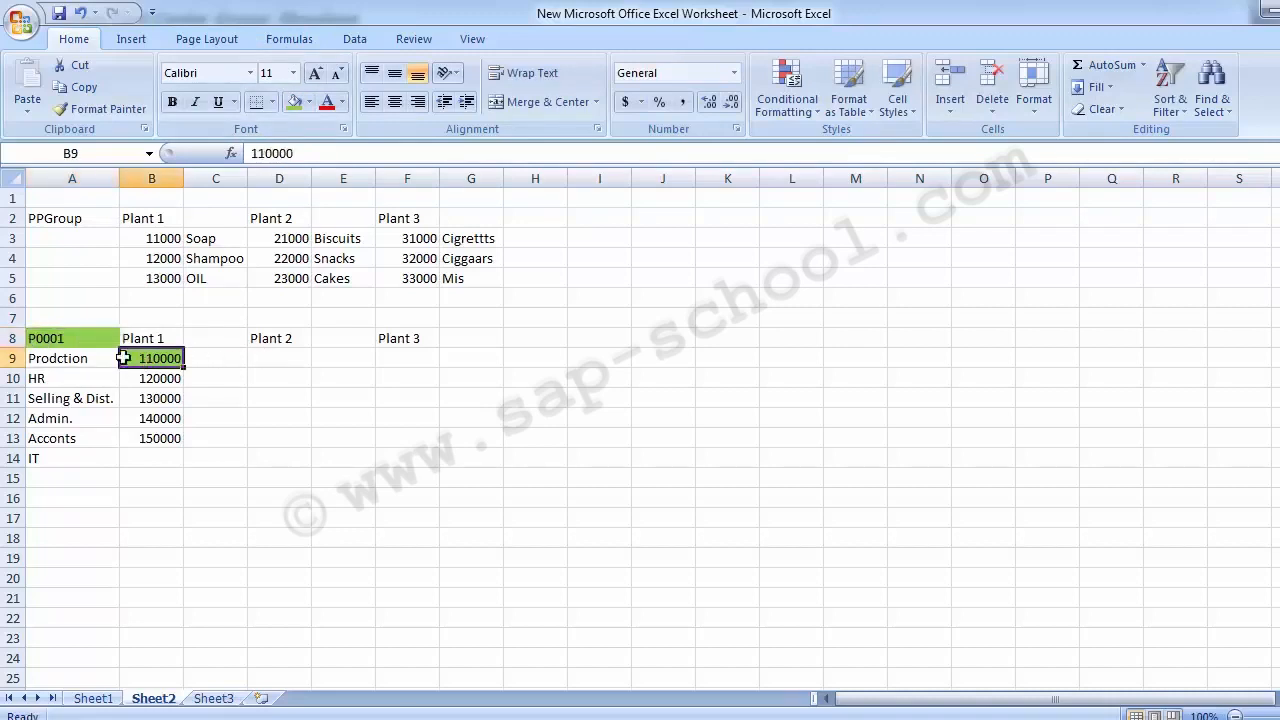
pyautogui.click(88, 336)
# - Switch to SAP, try to add a lower-level group and cost centers under P0001, and leave without saving
pyautogui.hotkey('alt', 'Tab')
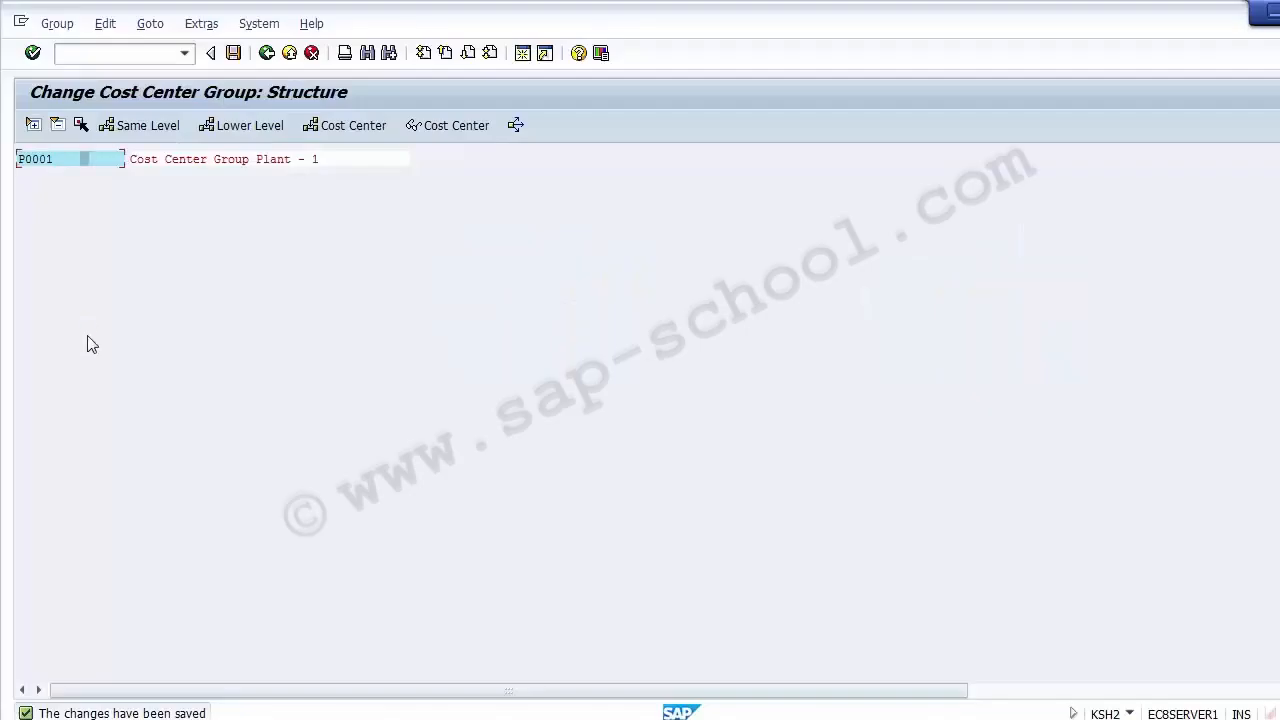
pyautogui.click(196, 158)
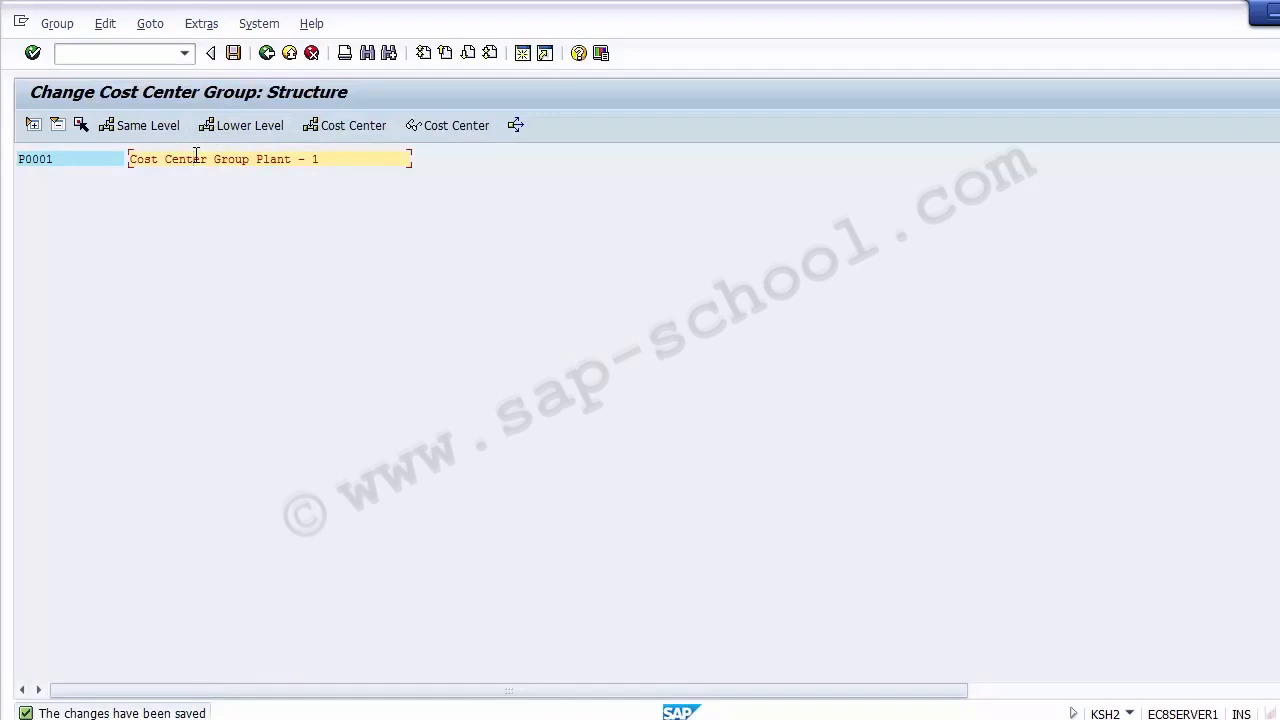
pyautogui.click(252, 126)
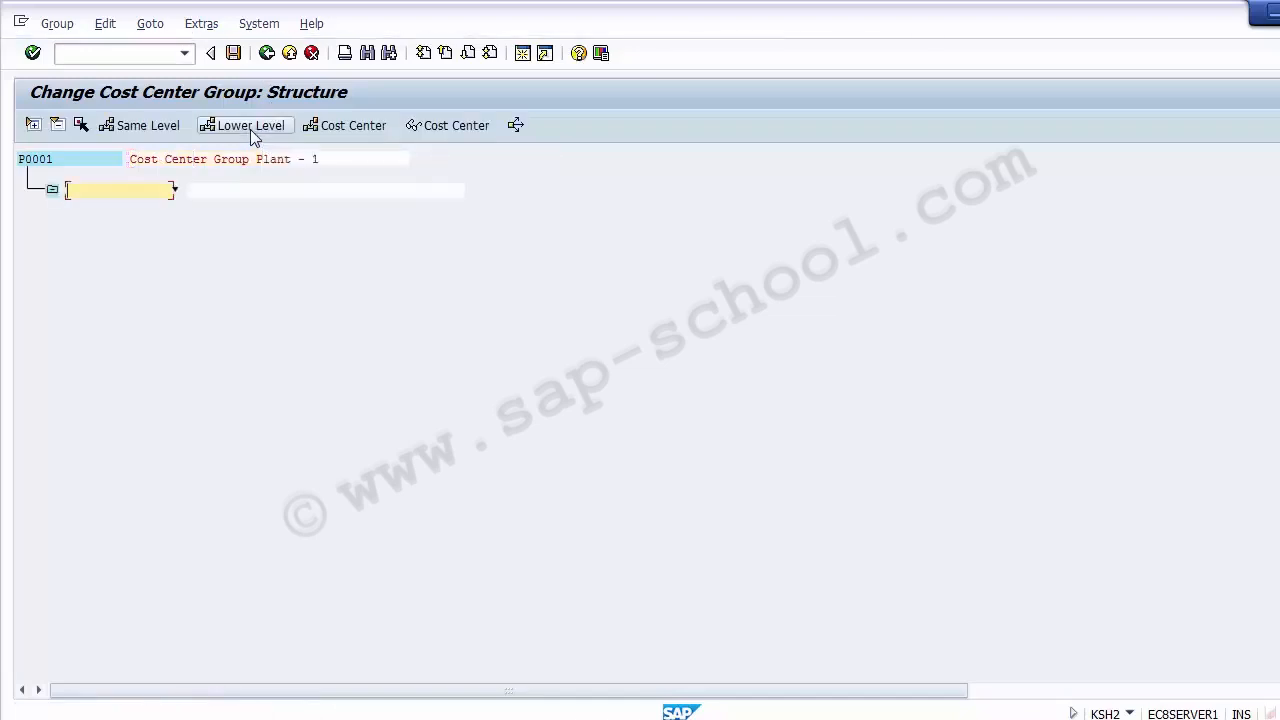
pyautogui.click(216, 158)
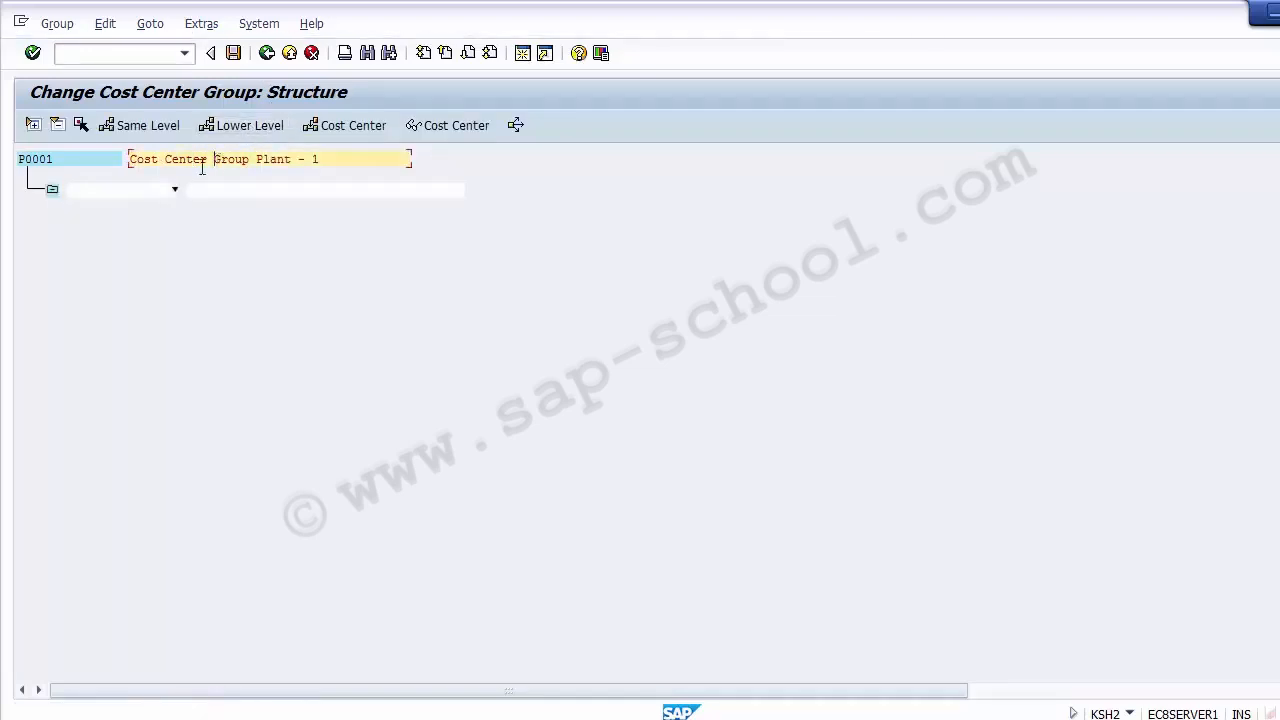
pyautogui.click(142, 189)
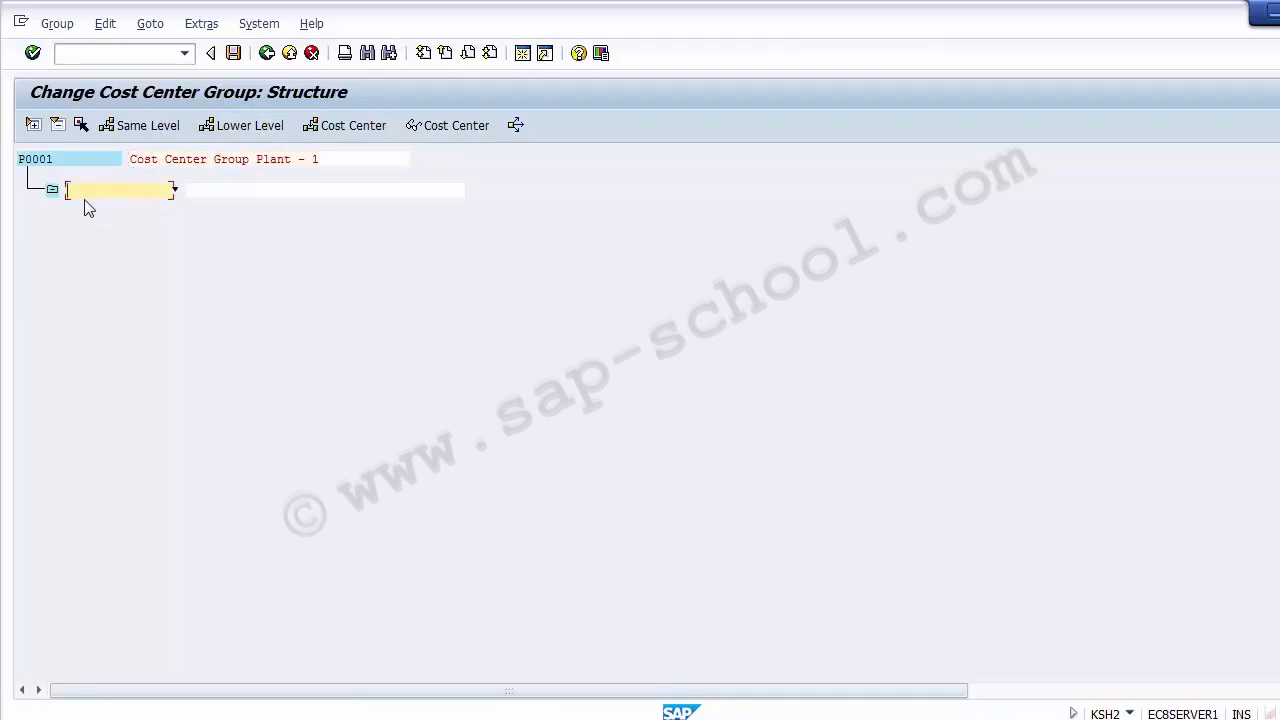
pyautogui.click(318, 128)
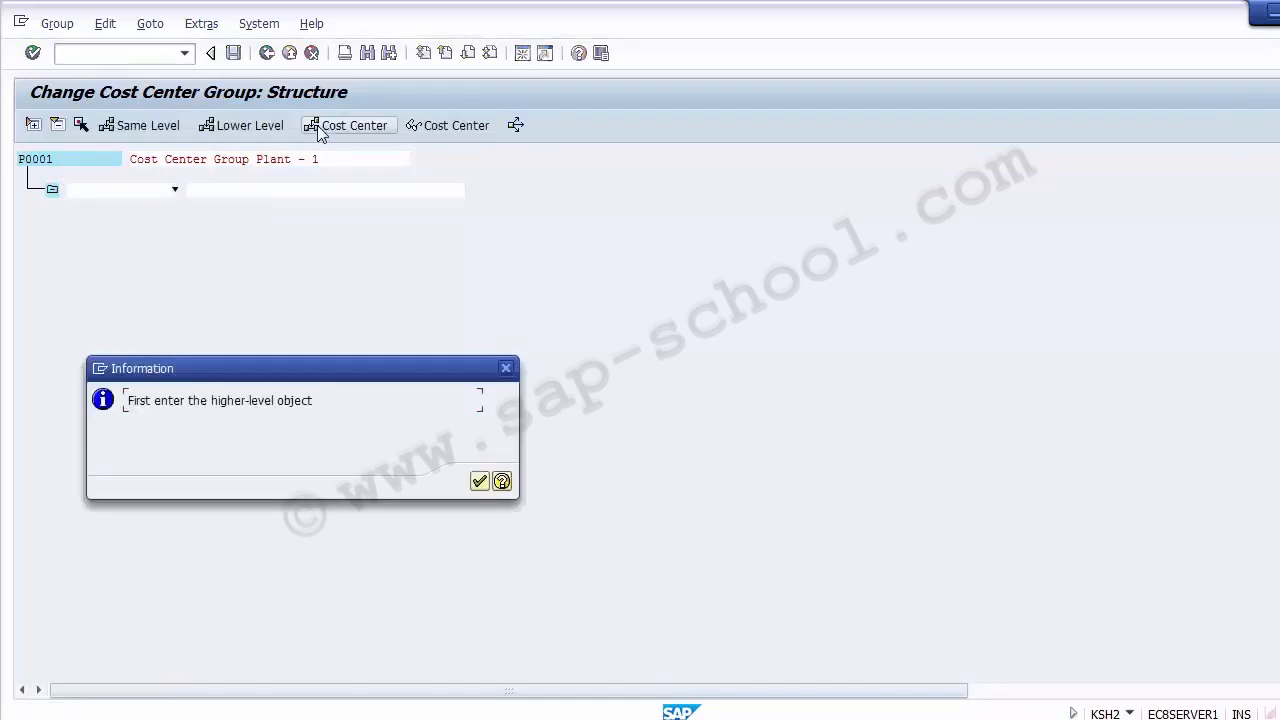
pyautogui.click(486, 482)
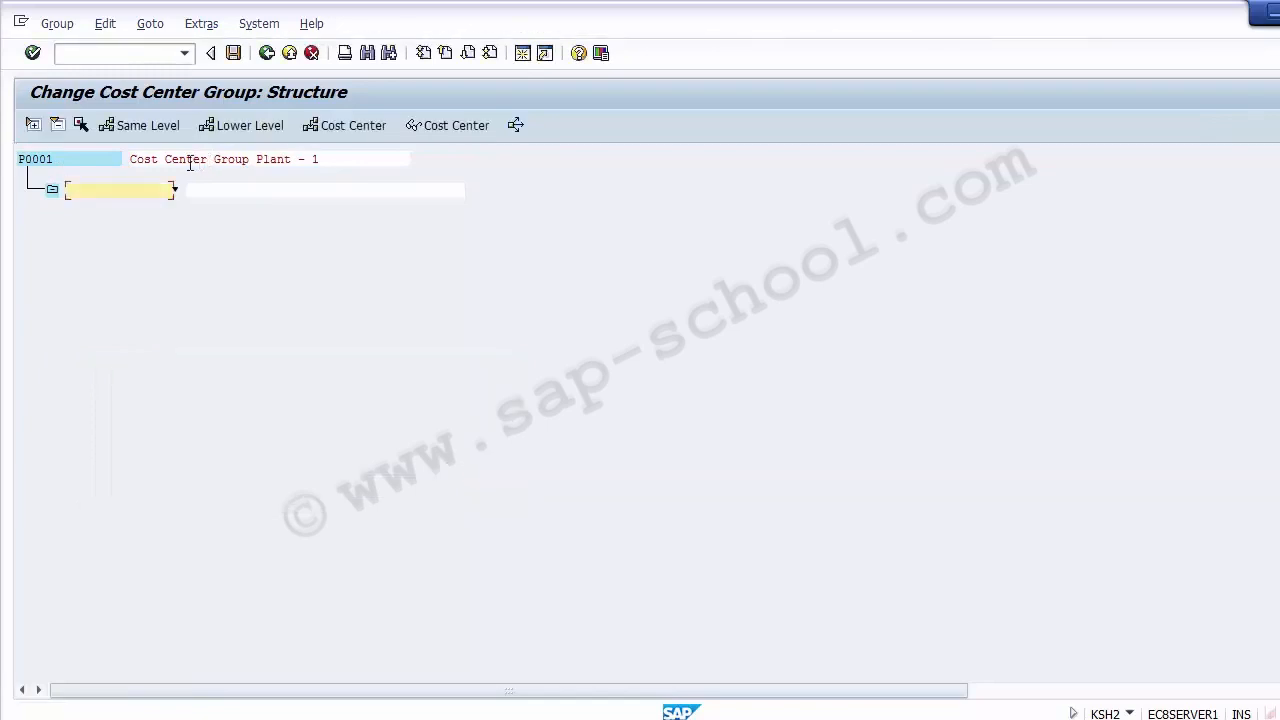
pyautogui.click(266, 53)
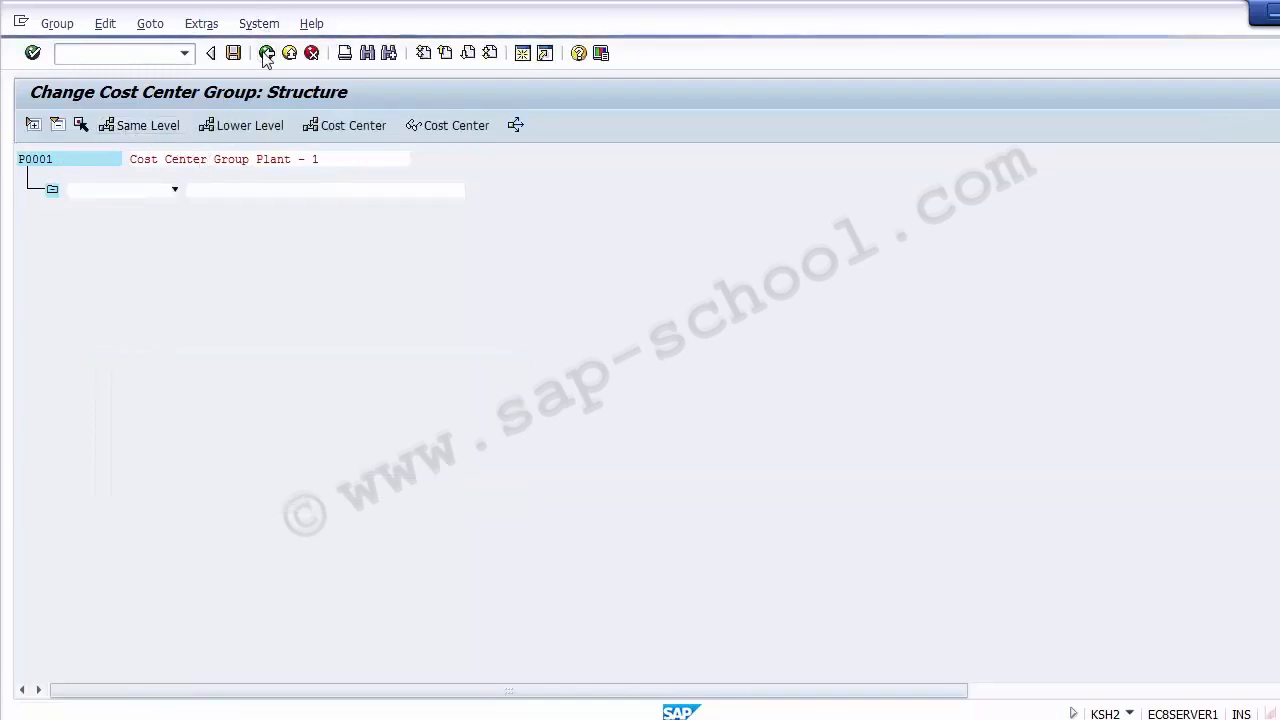
pyautogui.click(371, 404)
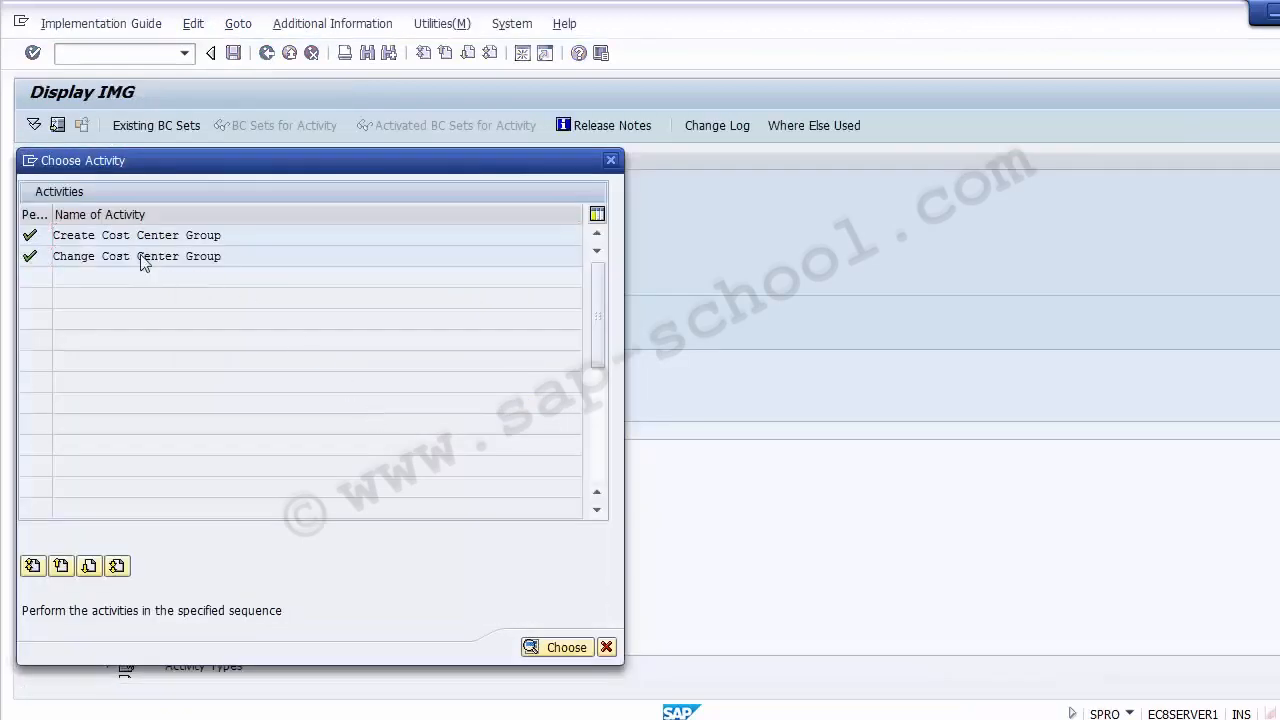
# - Reopen cost center group P0001 for changing and insert blank cost center rows beneath it
pyautogui.doubleClick(143, 256)
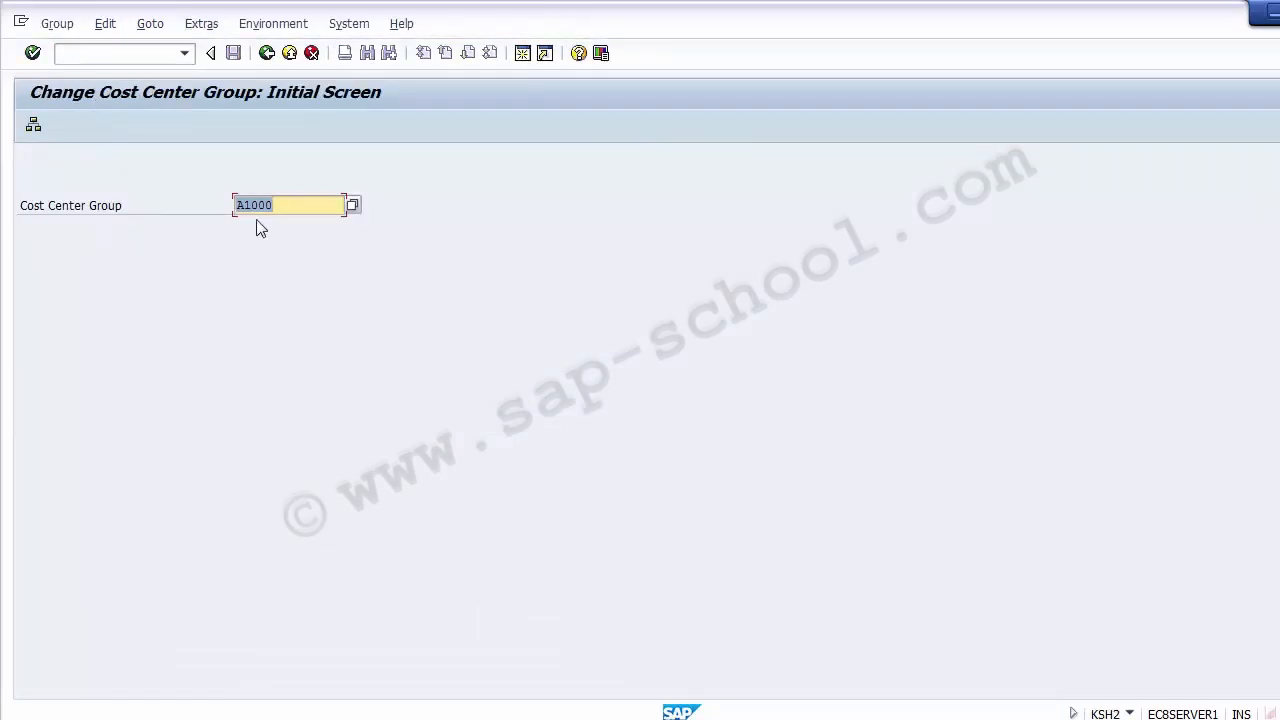
pyautogui.press('BackSpace')
pyautogui.press('Return')
pyautogui.press('Return')
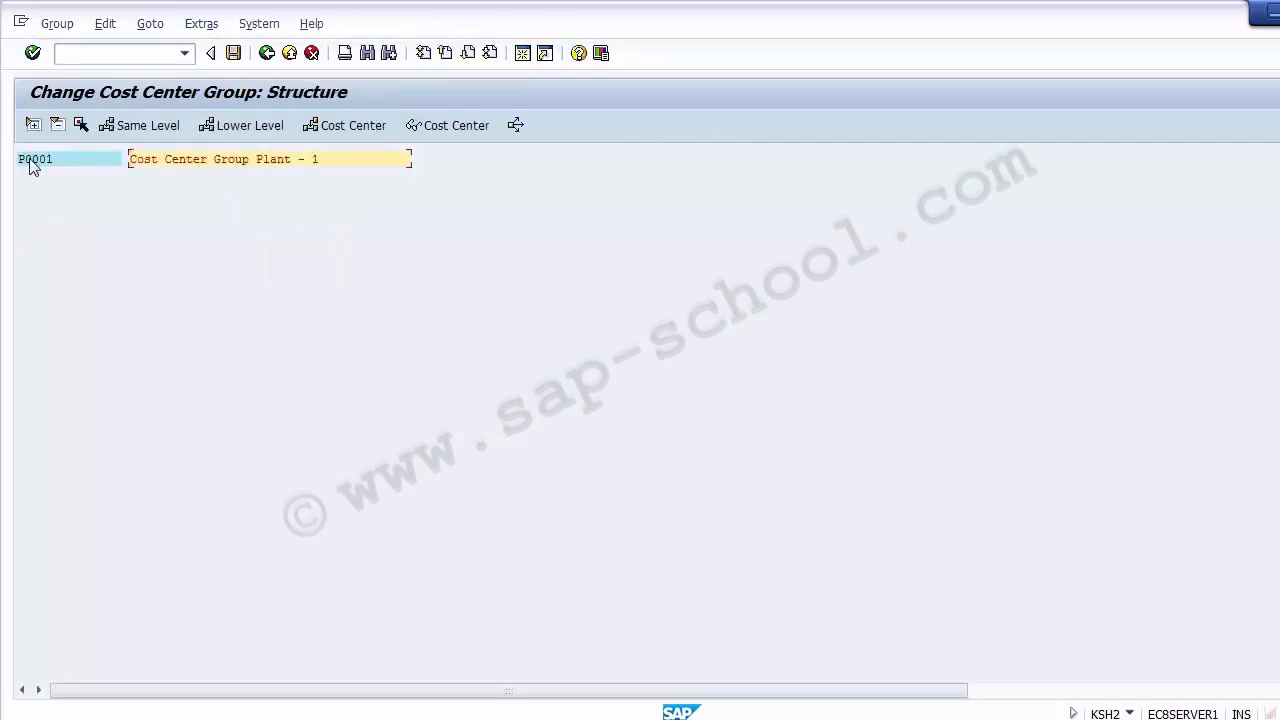
pyautogui.click(30, 162)
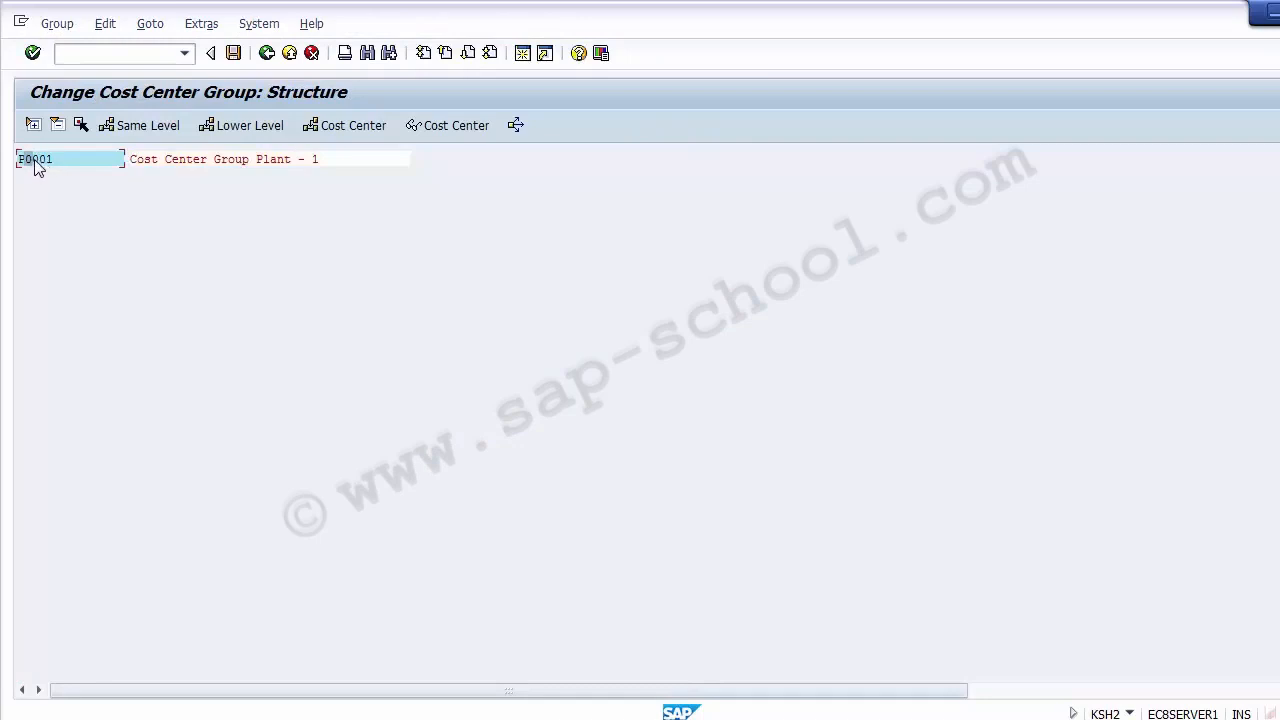
pyautogui.click(335, 135)
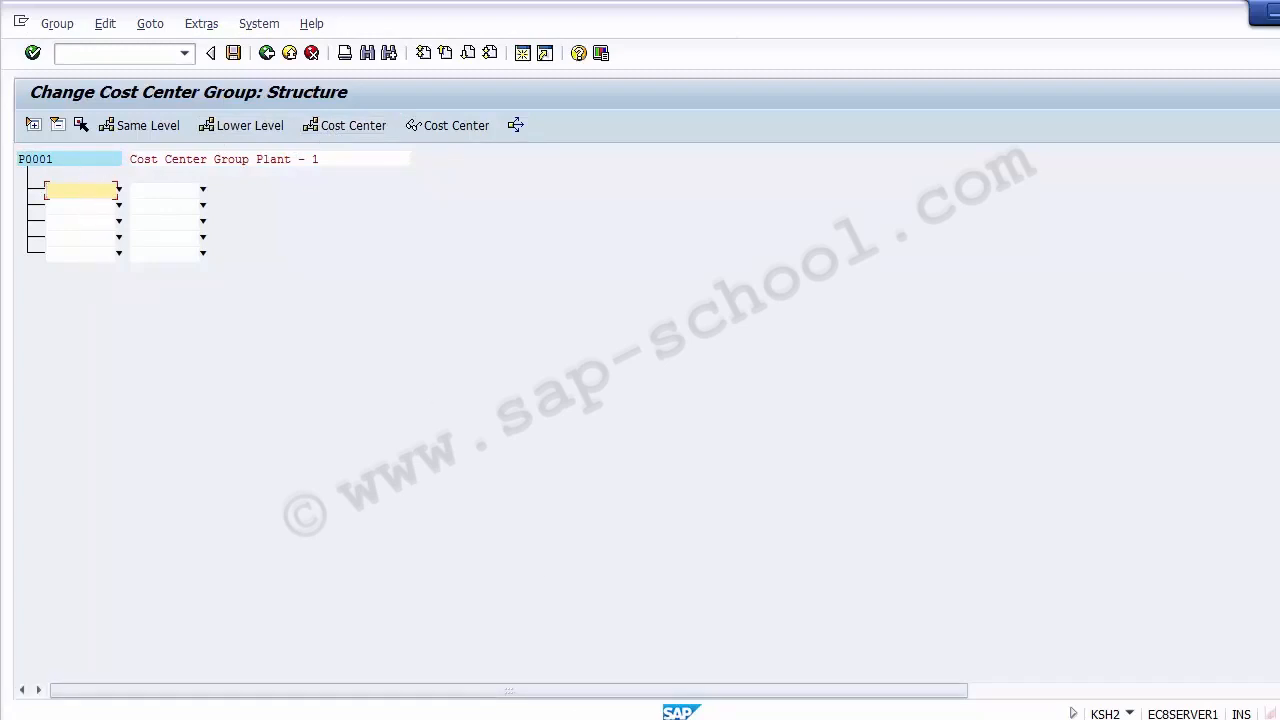
pyautogui.hotkey('alt', 'Tab')
pyautogui.click(150, 358)
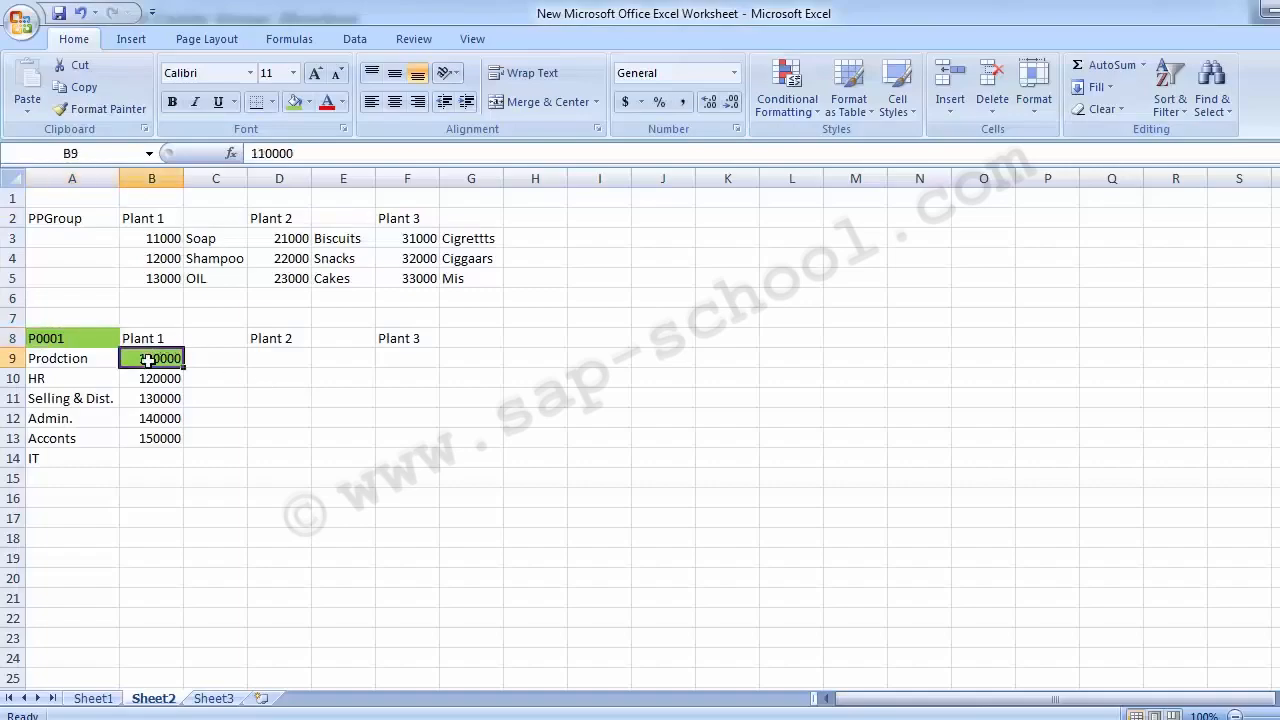
pyautogui.hotkey('ctrl', 'c')
pyautogui.hotkey('alt', 'Tab')
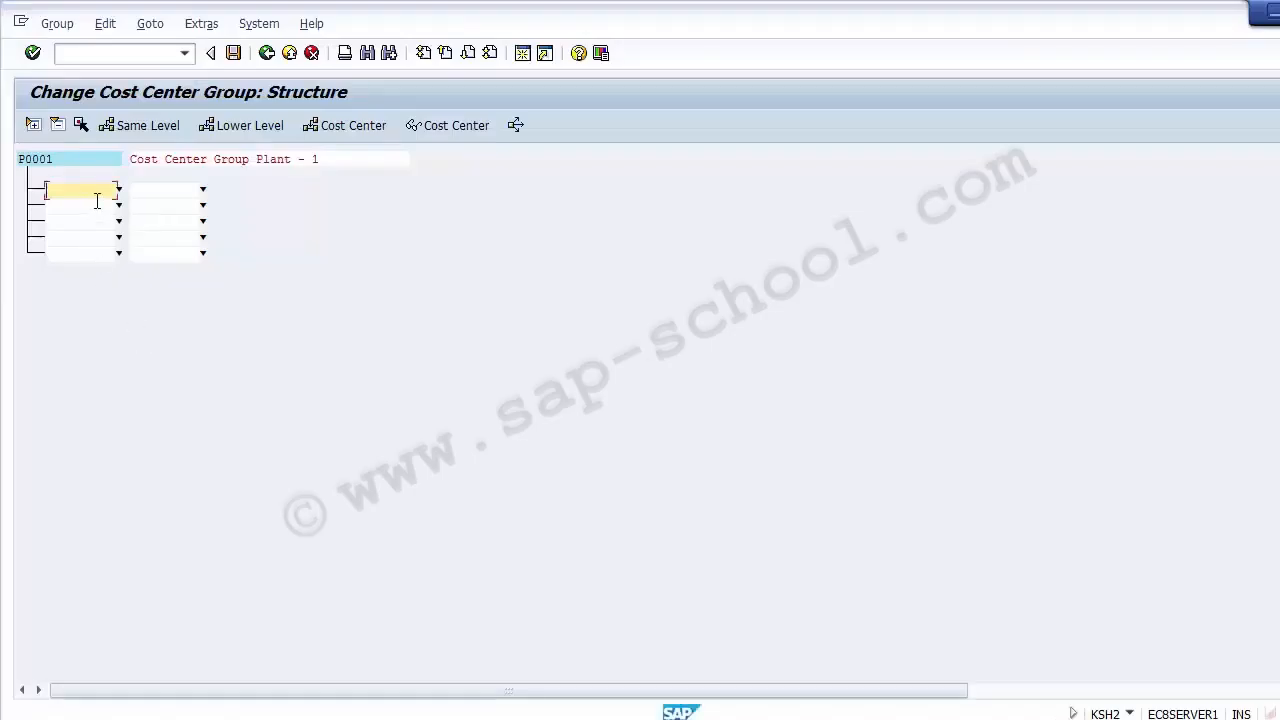
pyautogui.hotkey('ctrl', 'v')
pyautogui.click(178, 159)
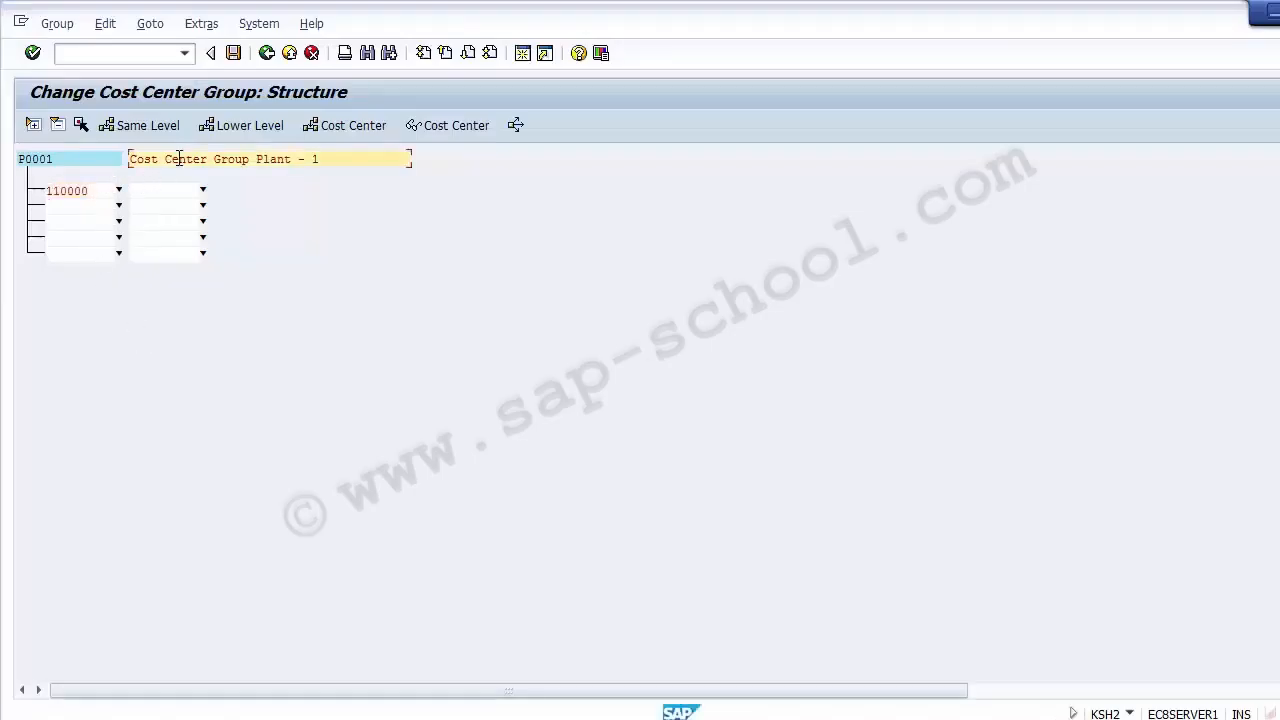
pyautogui.click(101, 190)
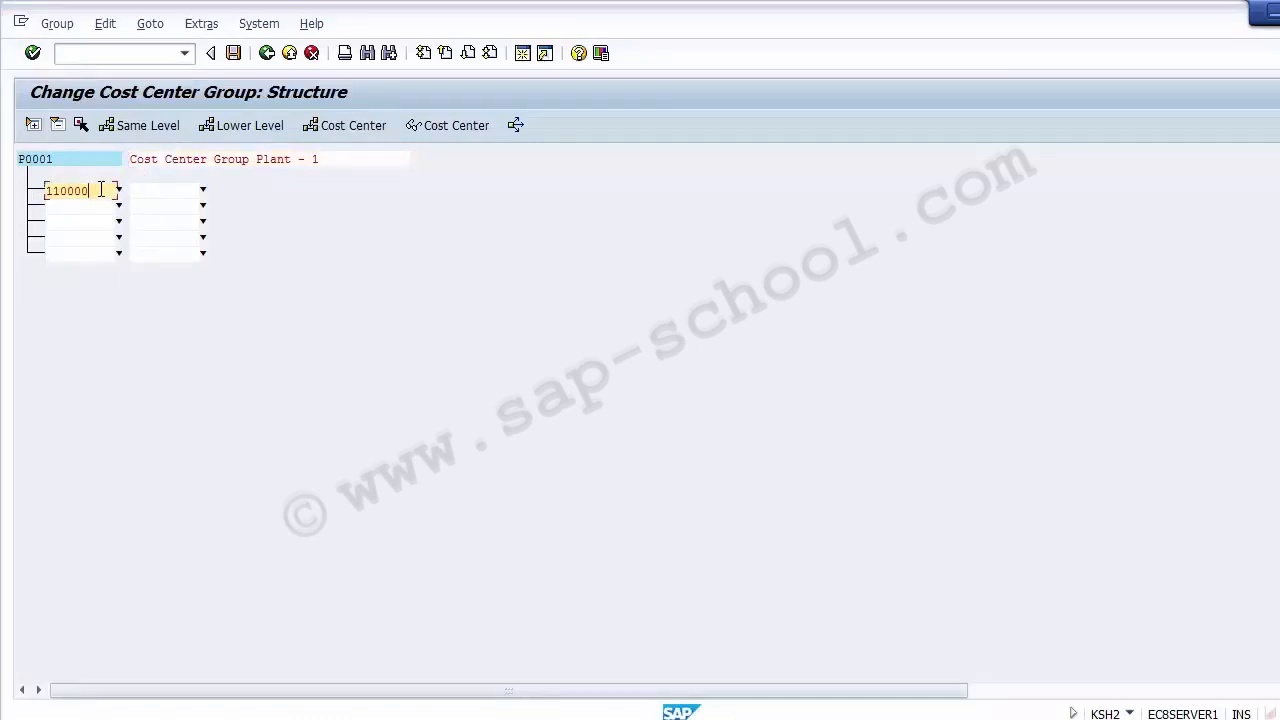
pyautogui.press('BackSpace')
pyautogui.press('BackSpace')
pyautogui.press('BackSpace')
pyautogui.press('BackSpace')
pyautogui.press('BackSpace')
pyautogui.press('BackSpace')
pyautogui.click(266, 54)
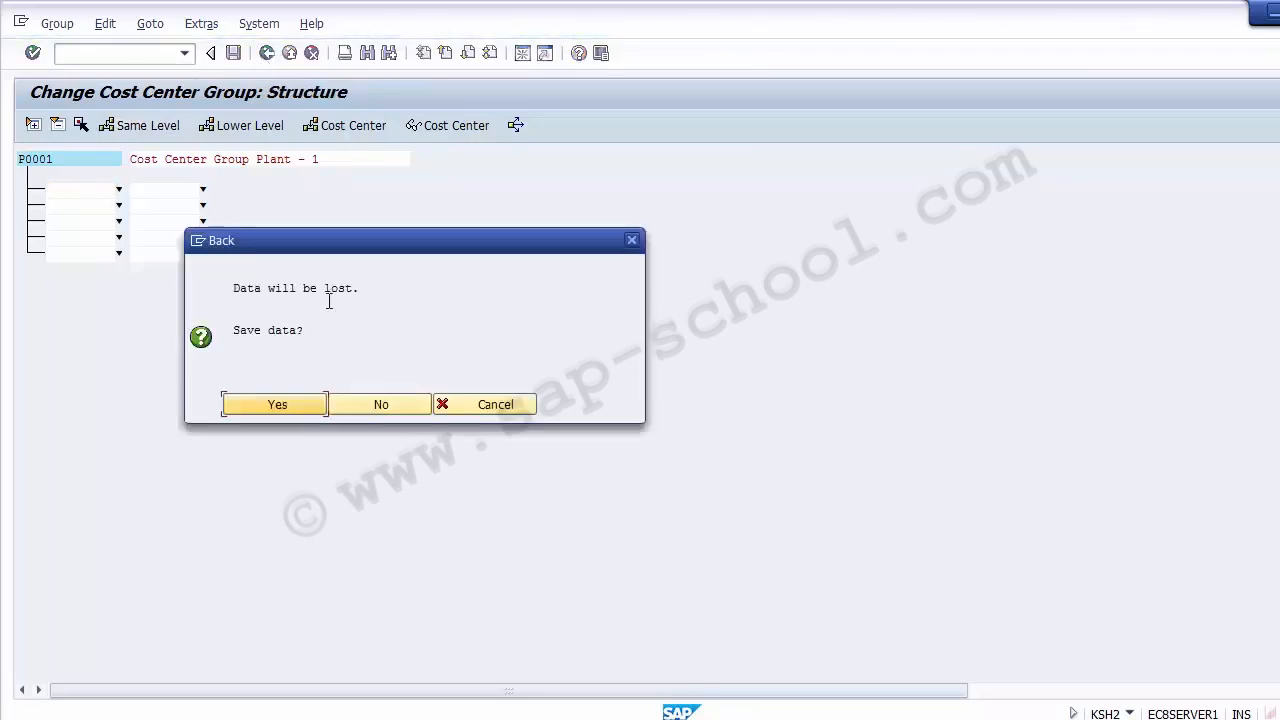
pyautogui.click(366, 407)
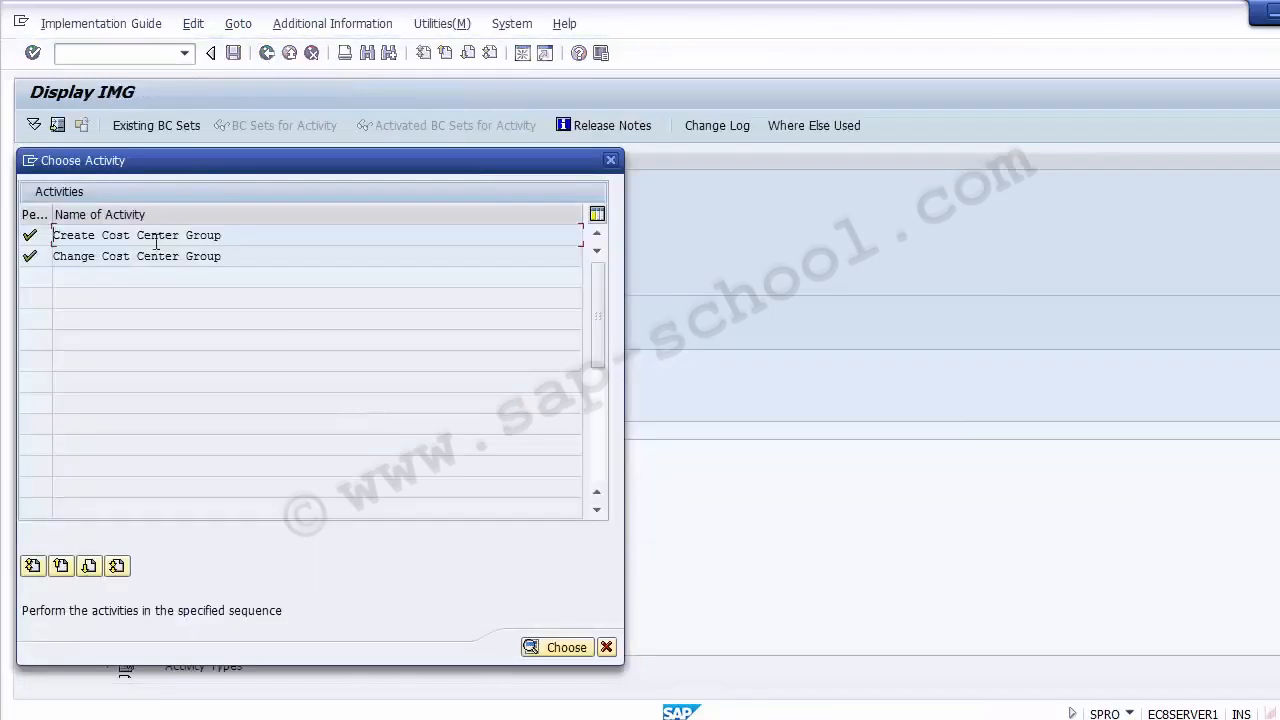
# - Review the Plant 1 departments in Excel and reopen cost center group P0001 for changing in SAP
pyautogui.doubleClick(184, 259)
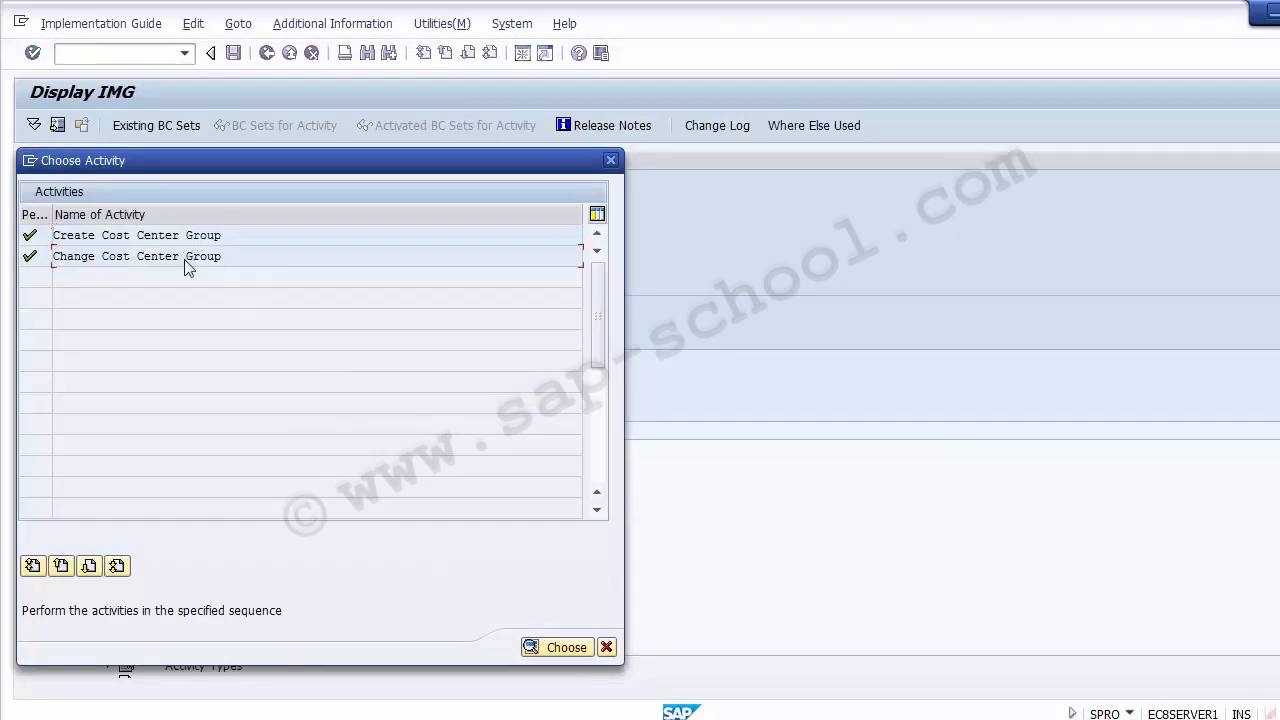
pyautogui.hotkey('alt', 'Tab')
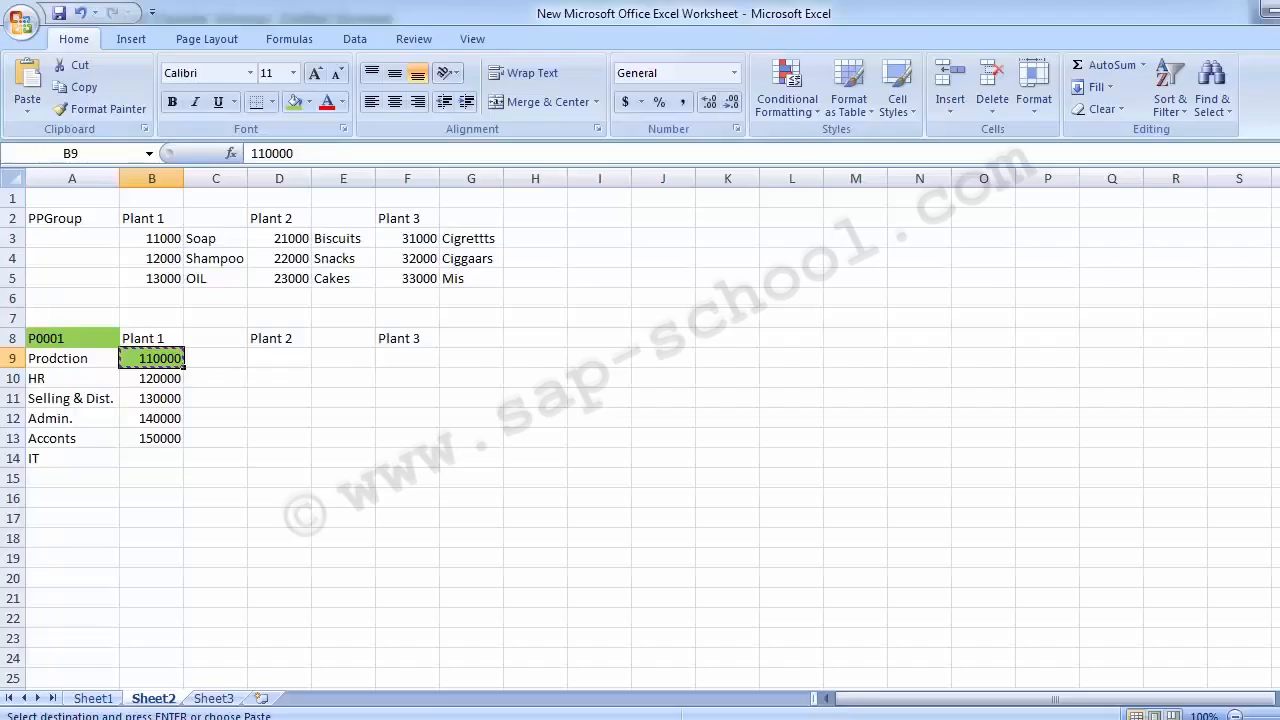
pyautogui.click(91, 336)
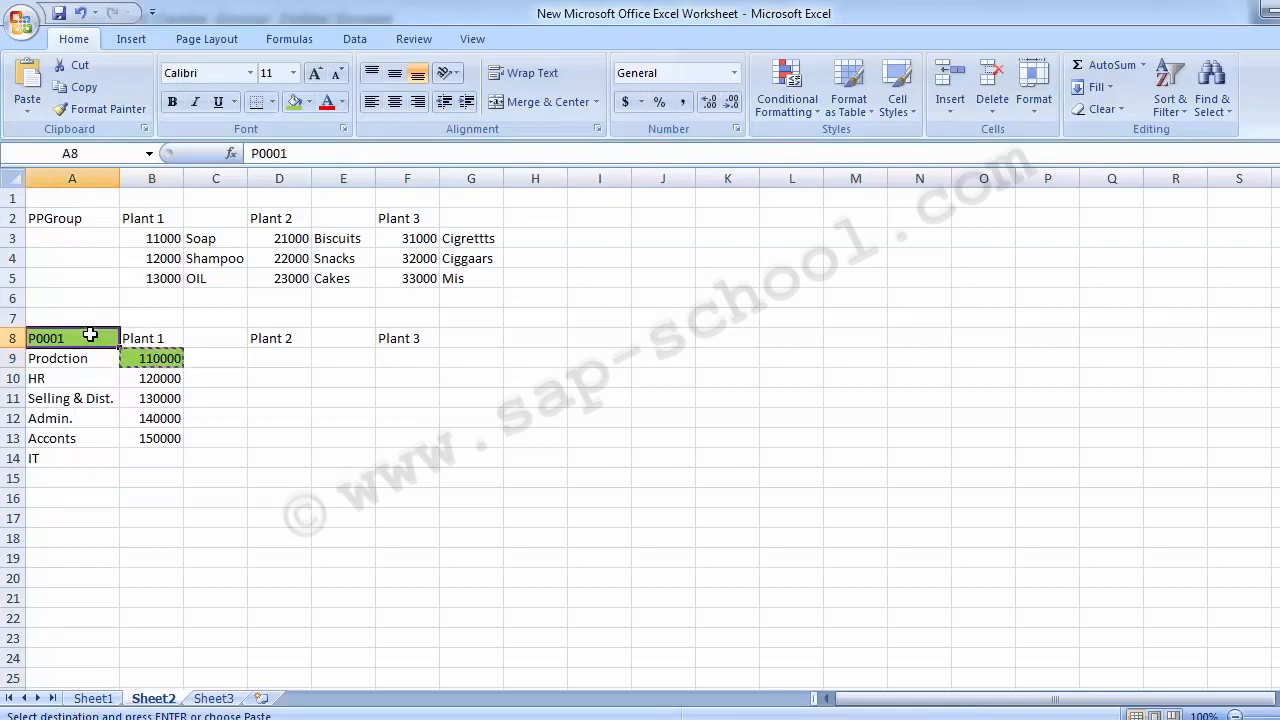
pyautogui.click(150, 340)
pyautogui.click(60, 337)
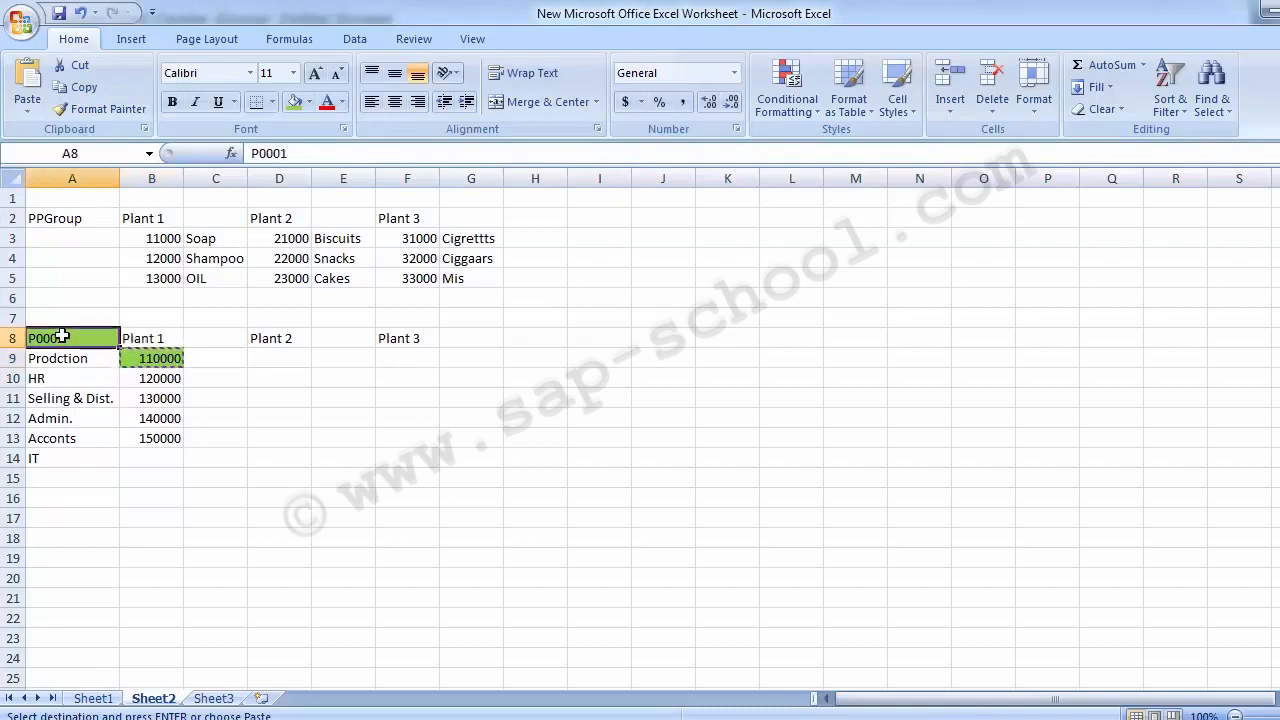
pyautogui.moveTo(72, 358); pyautogui.dragTo(67, 450)
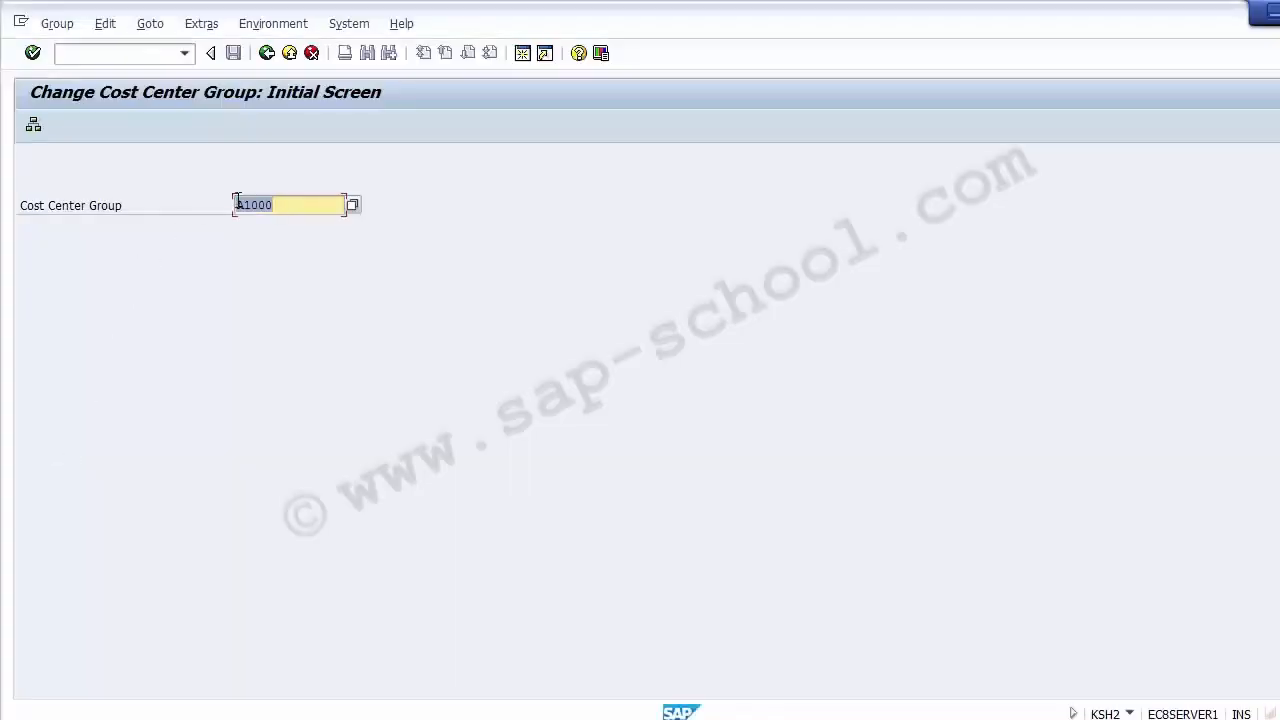
pyautogui.press('BackSpace')
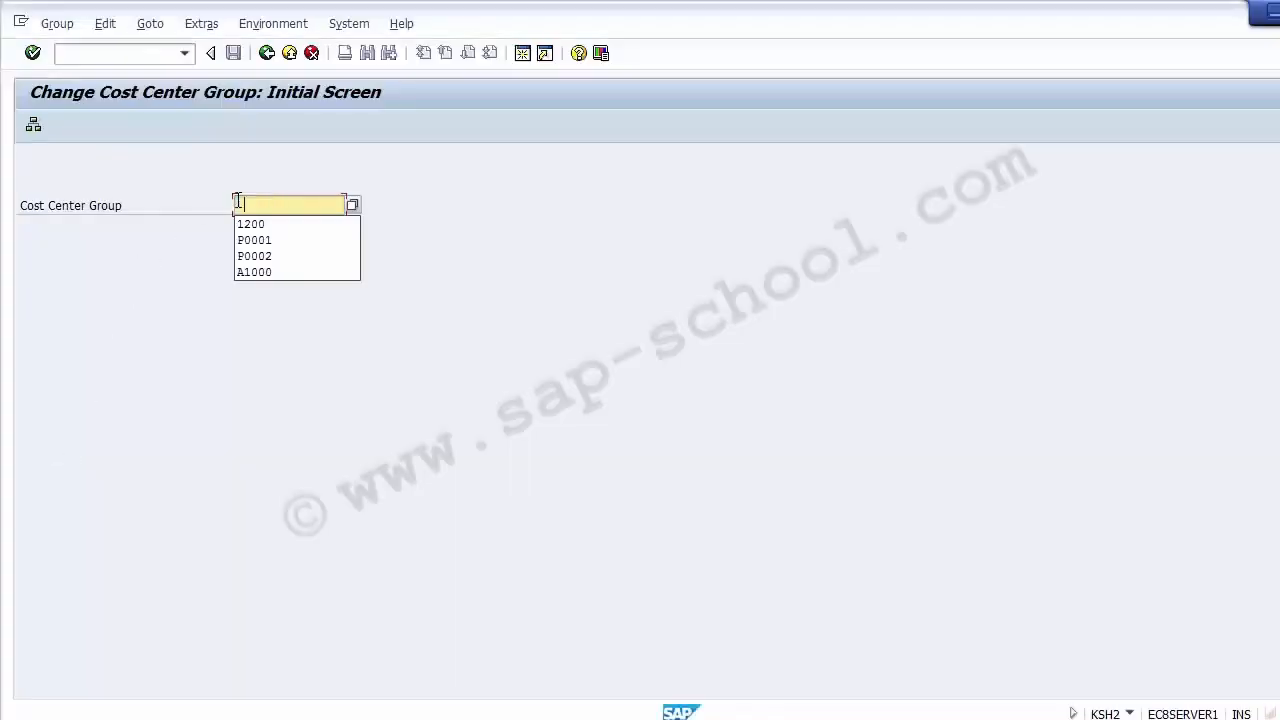
pyautogui.click(246, 240)
pyautogui.press('Return')
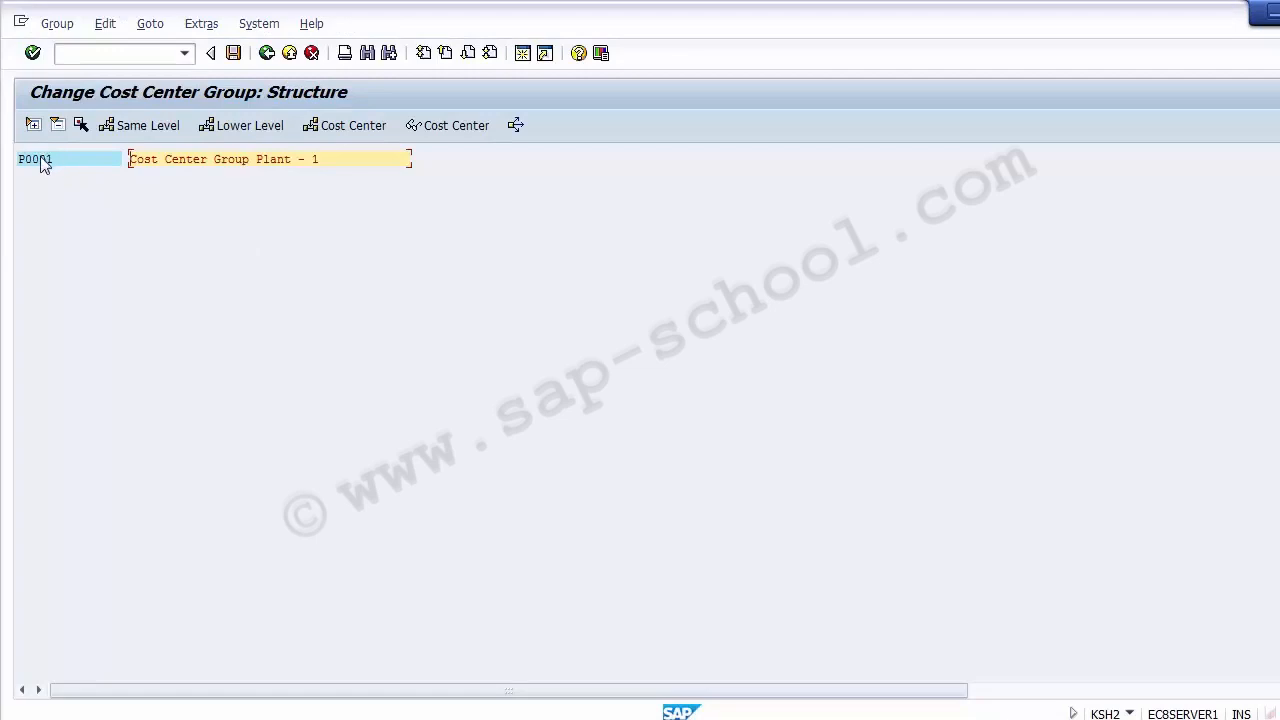
# - Insert a lower-level group P001 beneath P0001 with the description "Cost center Group - Production"
pyautogui.click(33, 164)
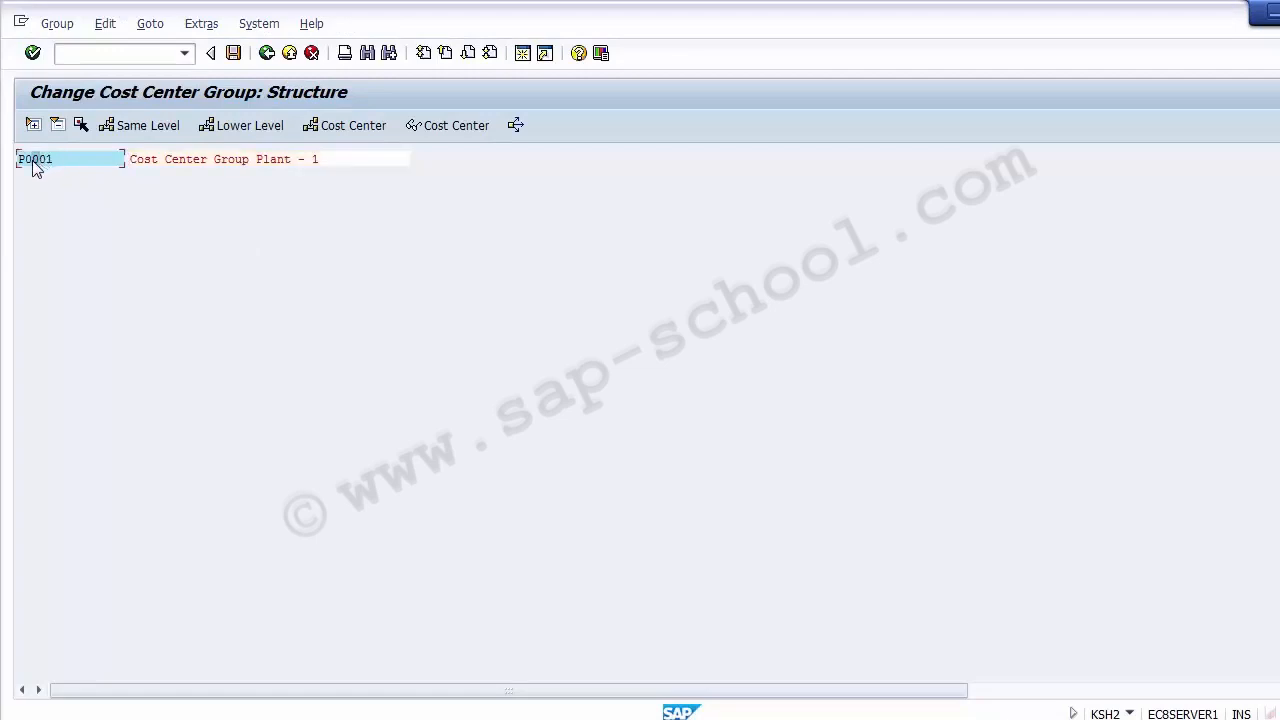
pyautogui.click(228, 135)
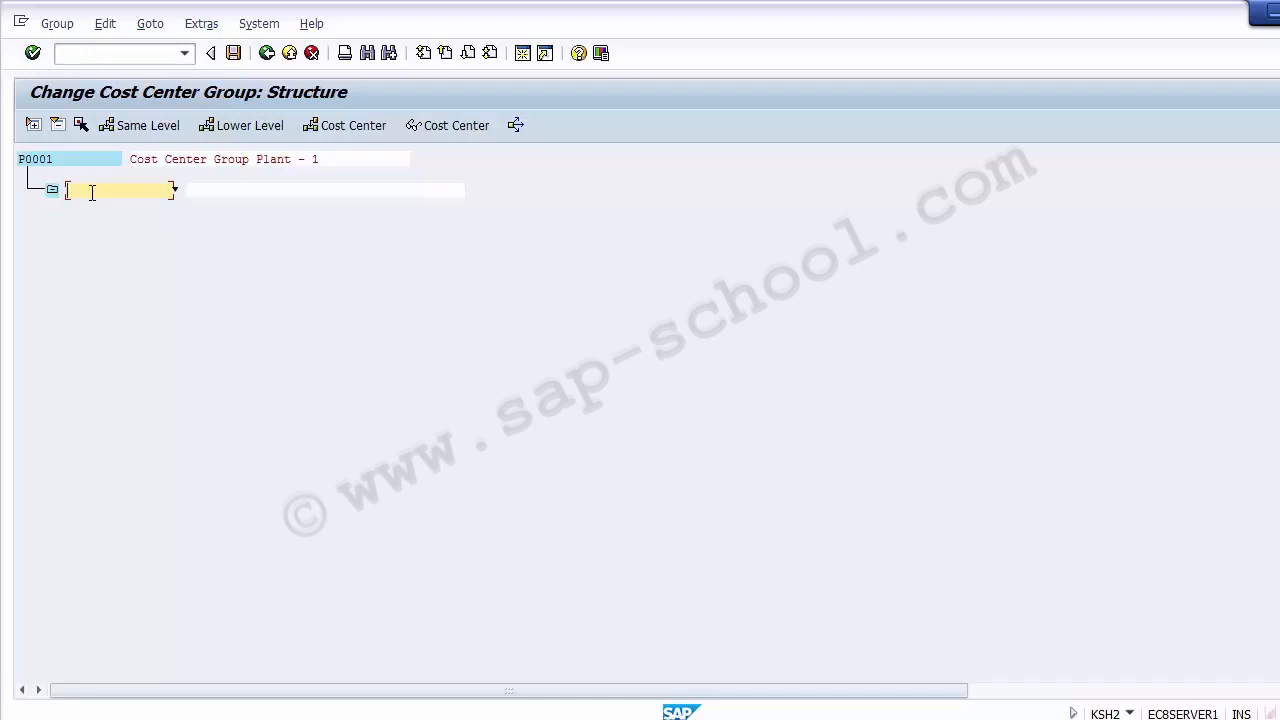
pyautogui.write('P001')
pyautogui.click(204, 188)
pyautogui.write('Product')
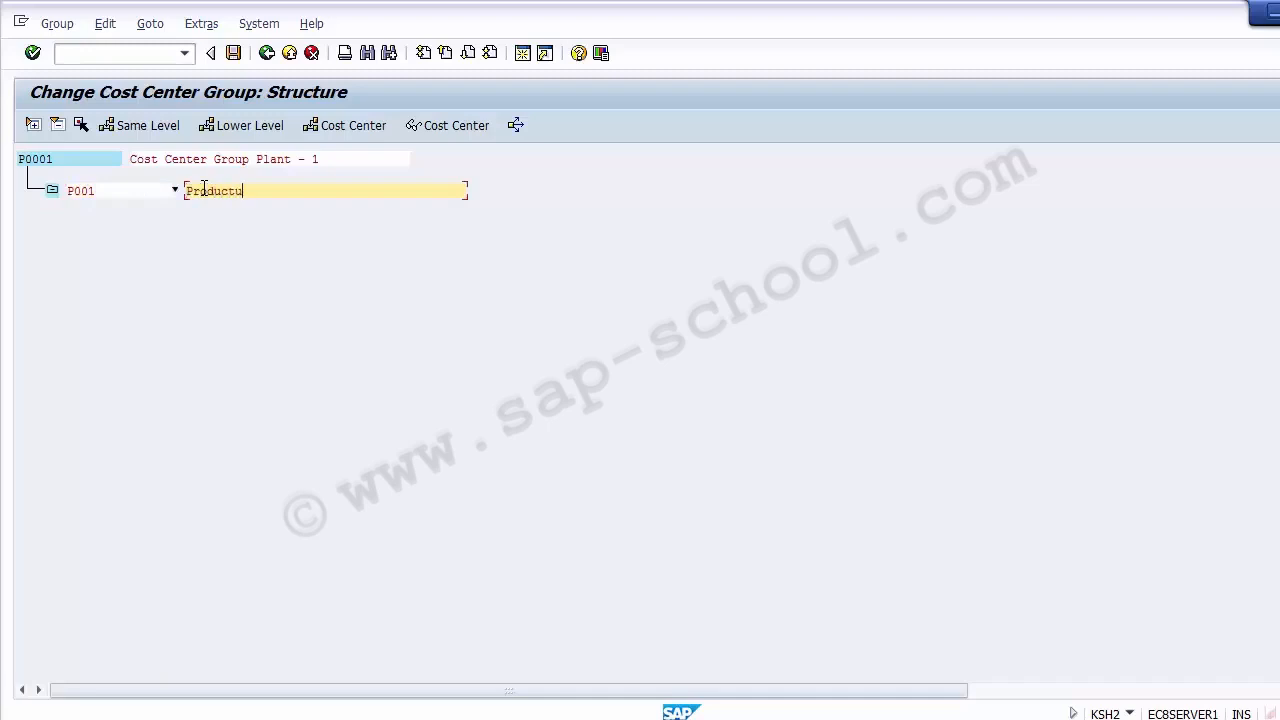
pyautogui.write('ion C')
pyautogui.press('BackSpace')
pyautogui.write('Cost center Gr')
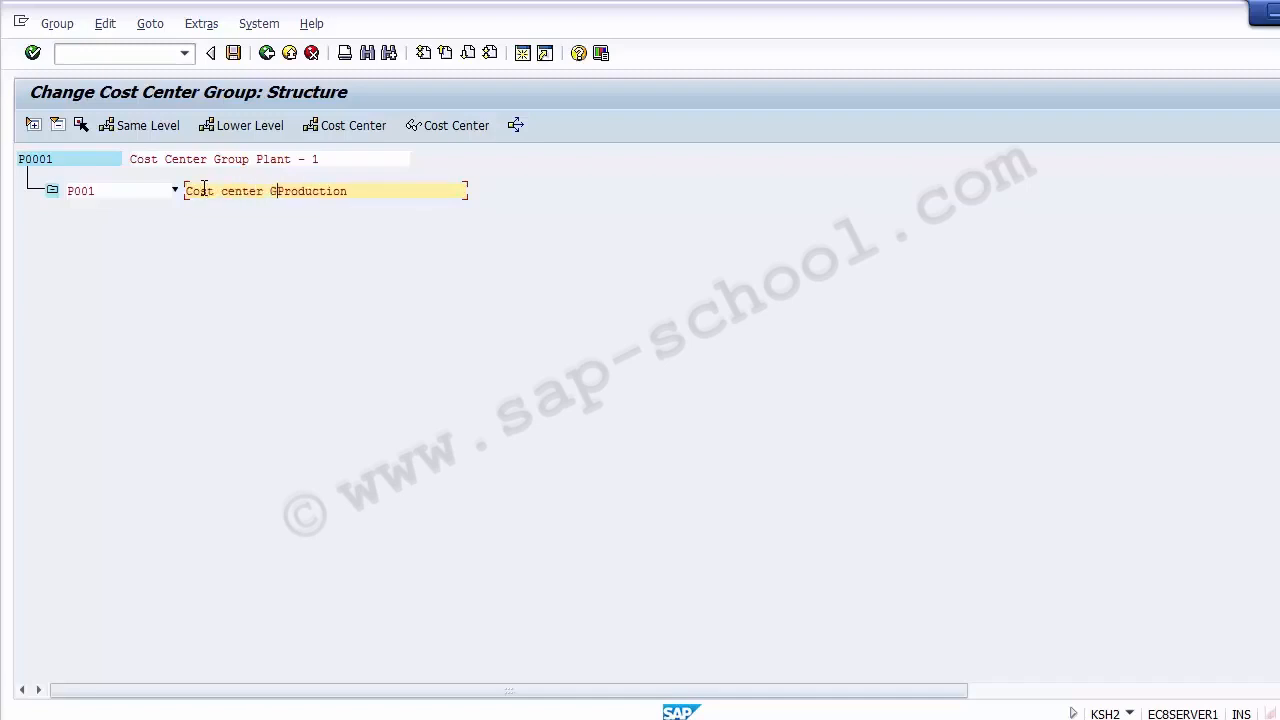
pyautogui.write('oup -')
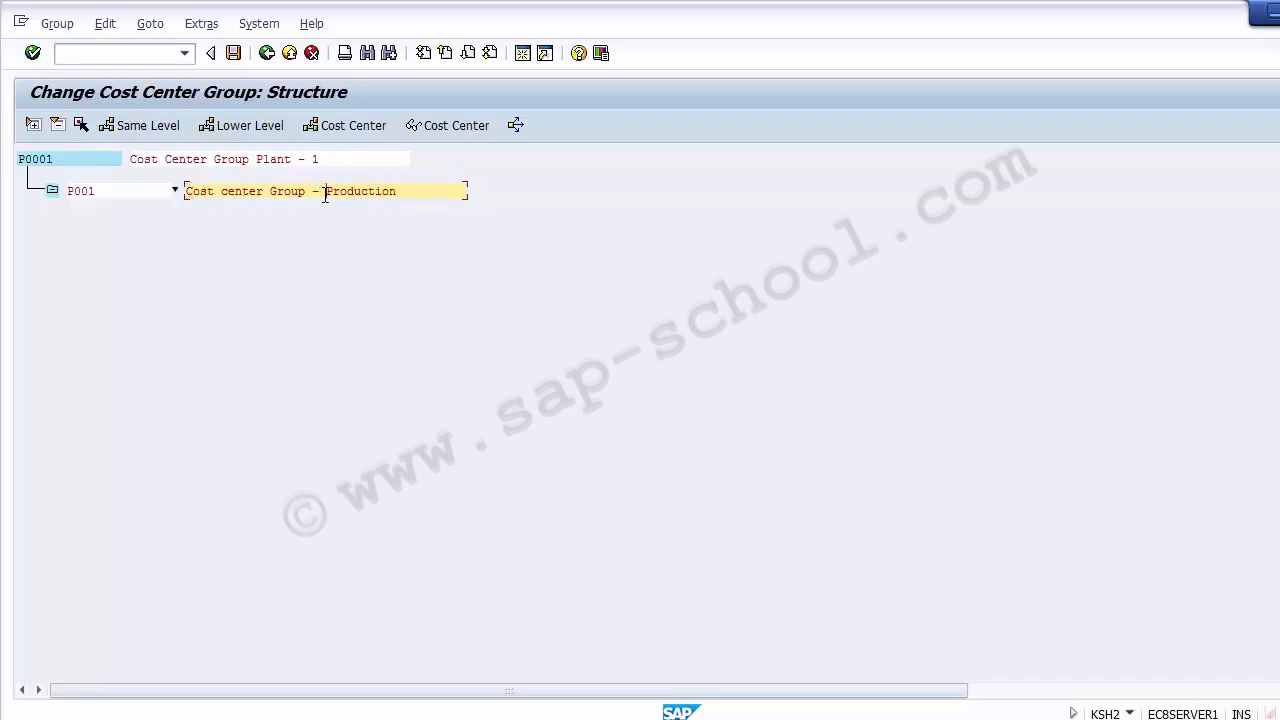
pyautogui.press('Return')
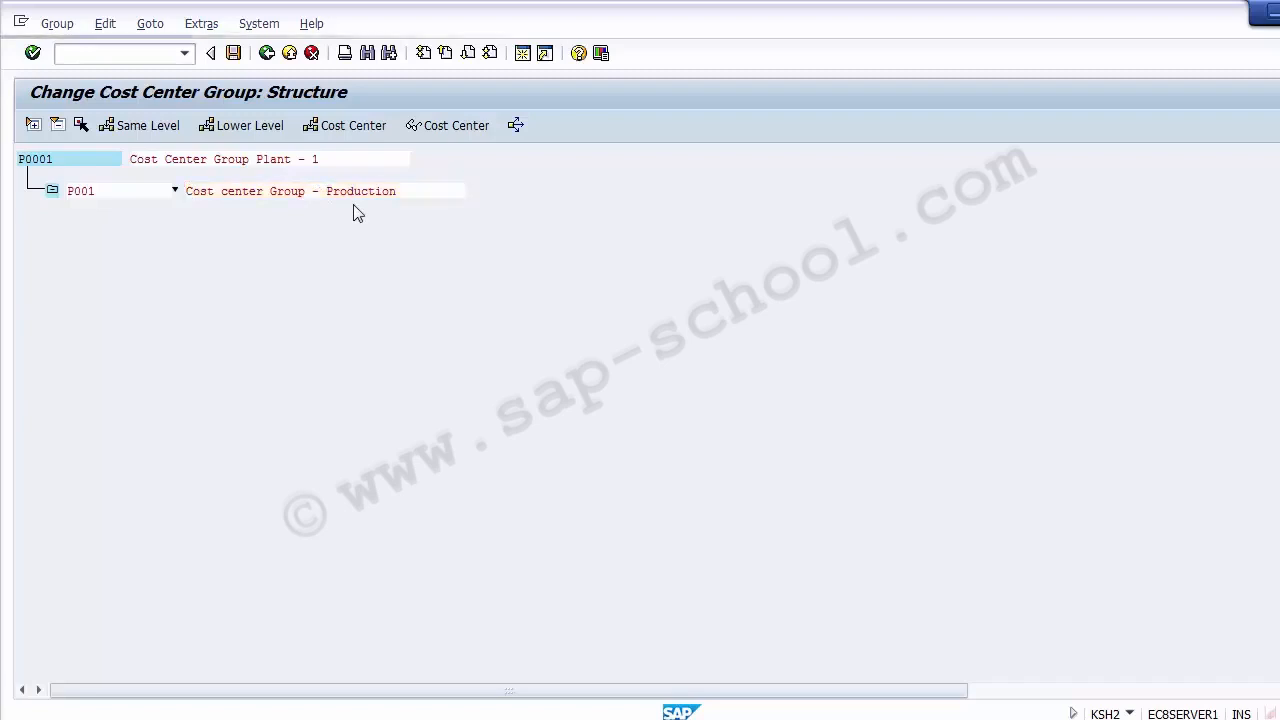
# - Assign the Plant 1 production cost center 110000 from the Excel sheet to group P001 in SAP
pyautogui.click(101, 197)
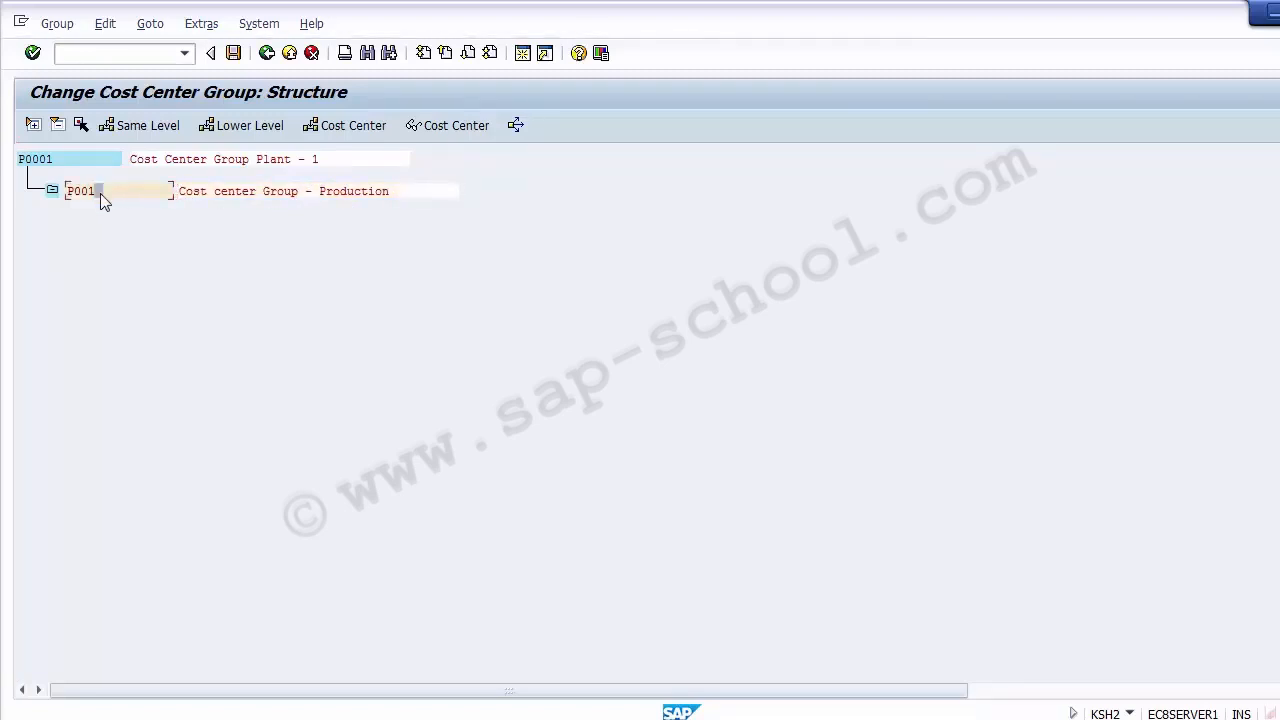
pyautogui.click(341, 126)
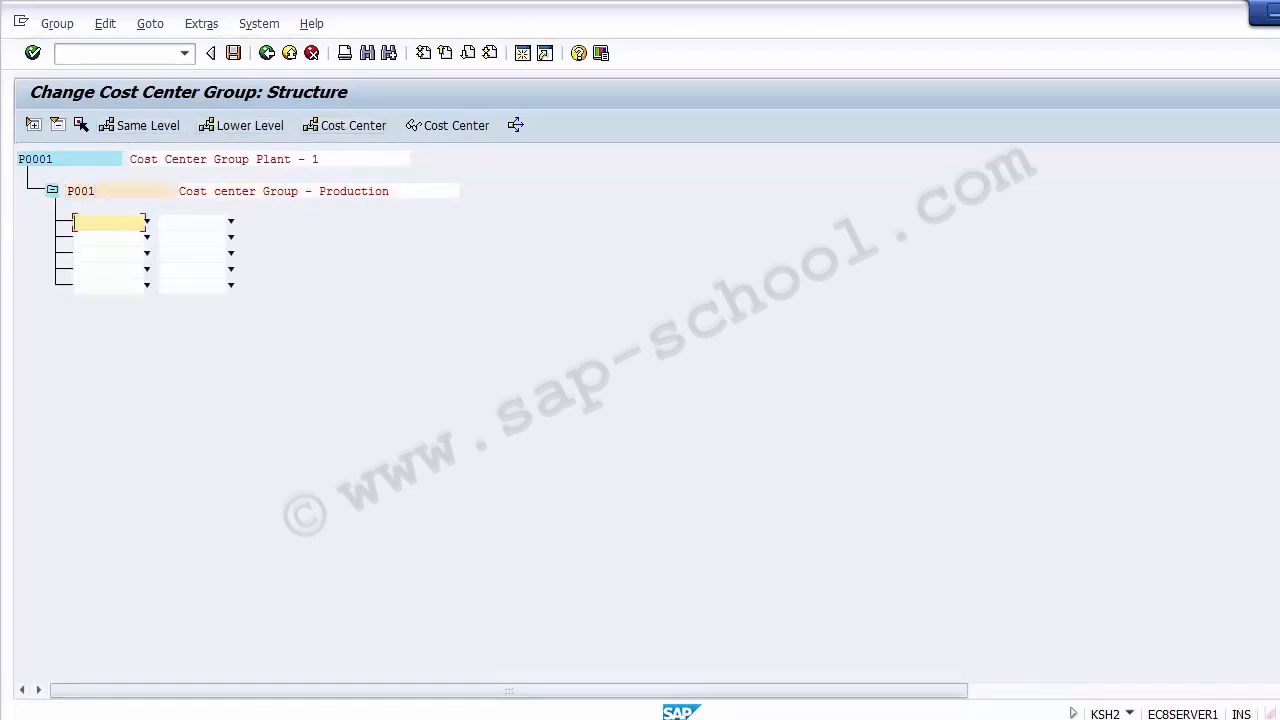
pyautogui.hotkey('alt', 'Tab')
pyautogui.click(150, 358)
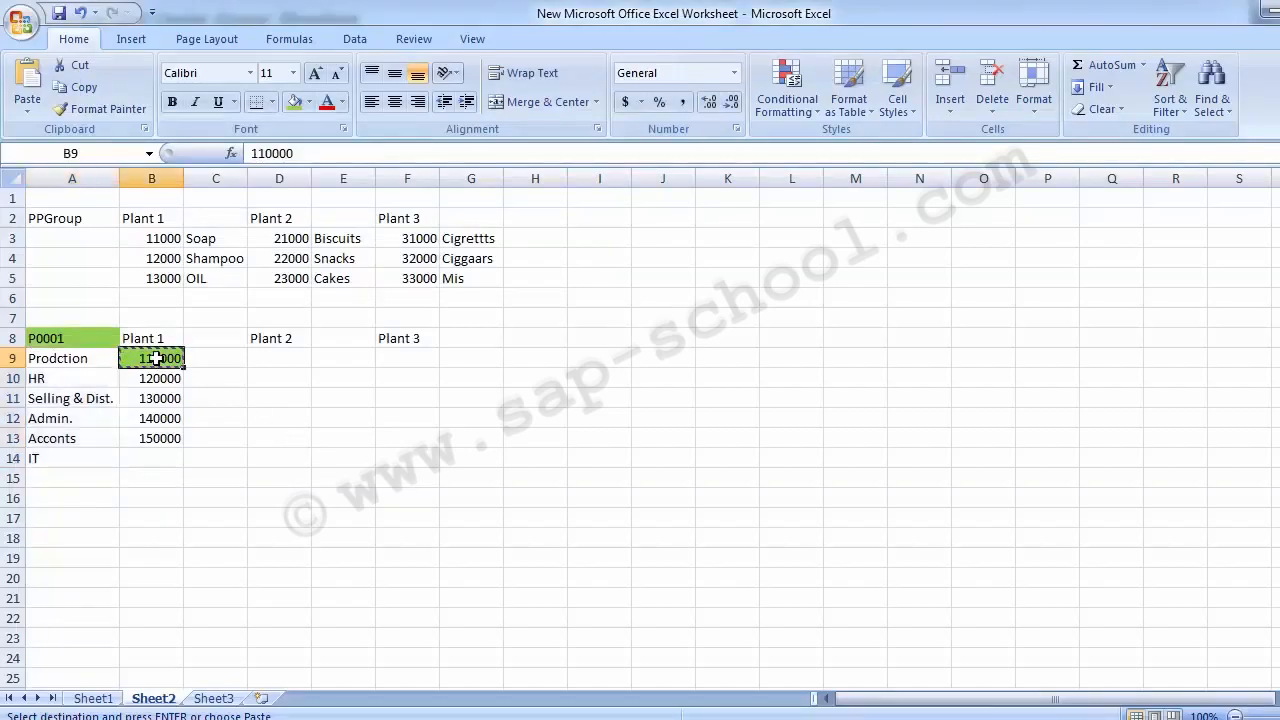
pyautogui.hotkey('alt', 'Tab')
pyautogui.write('110000')
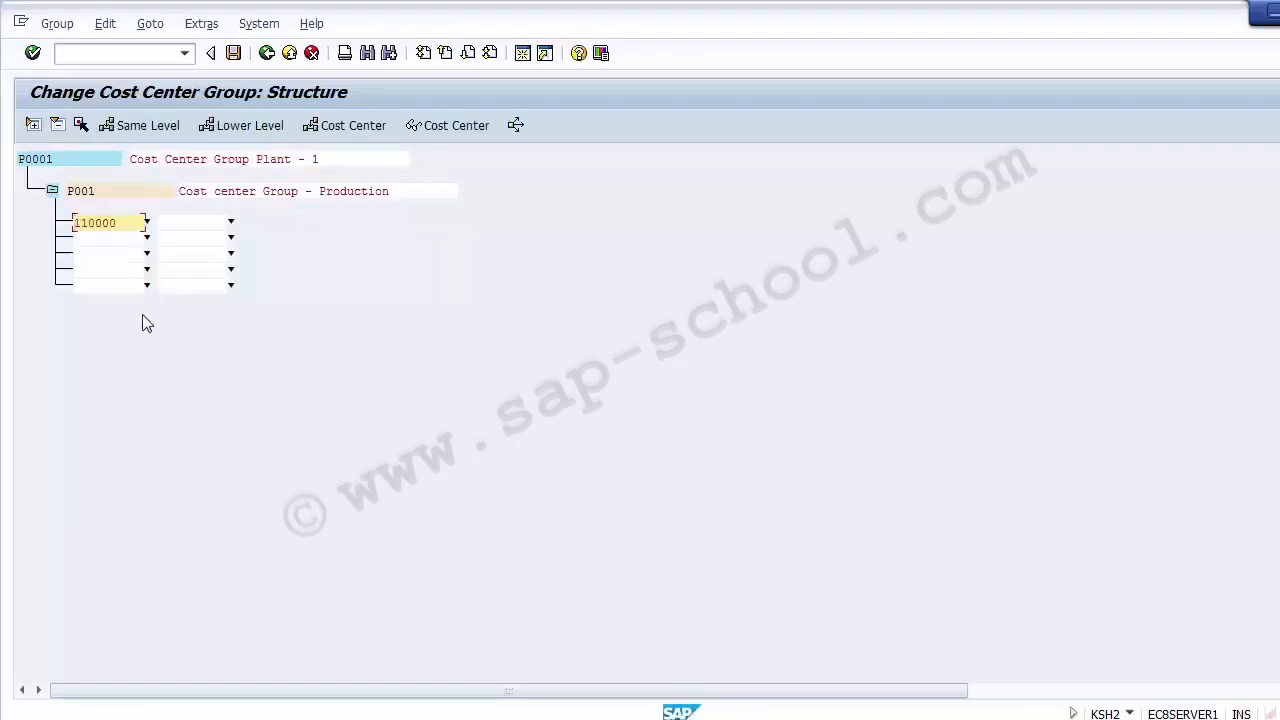
pyautogui.press('Return')
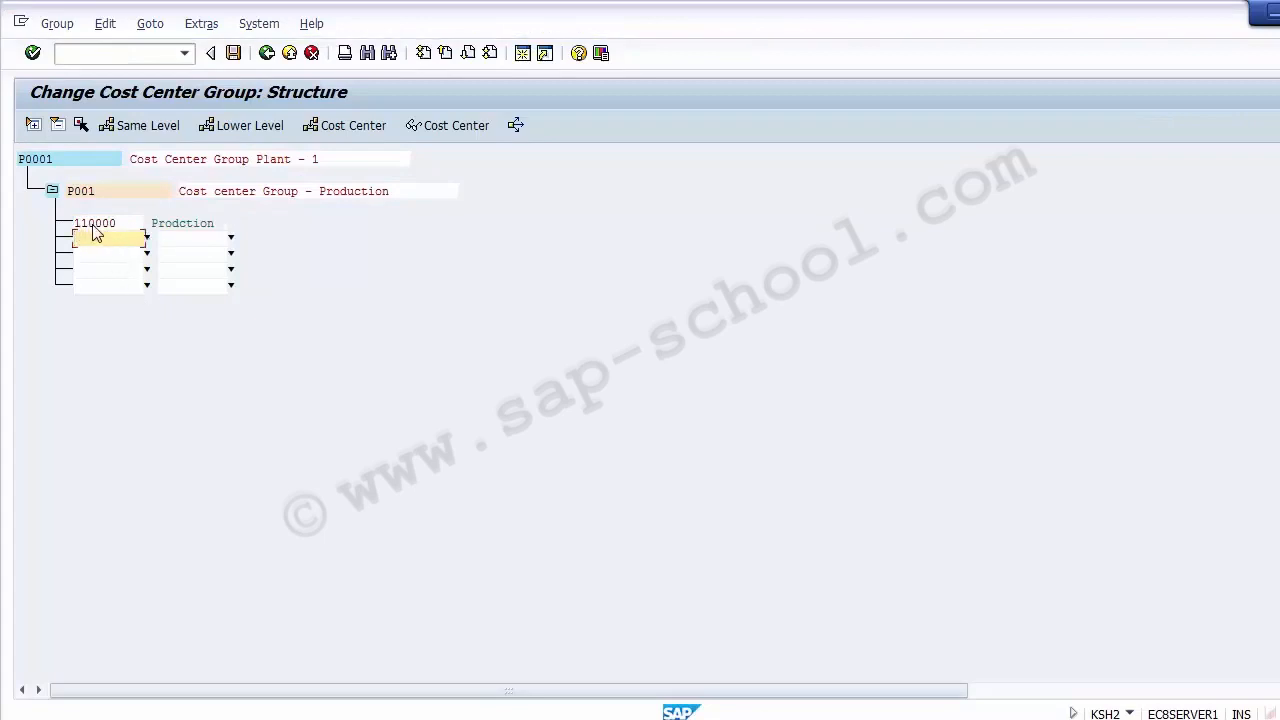
pyautogui.click(175, 229)
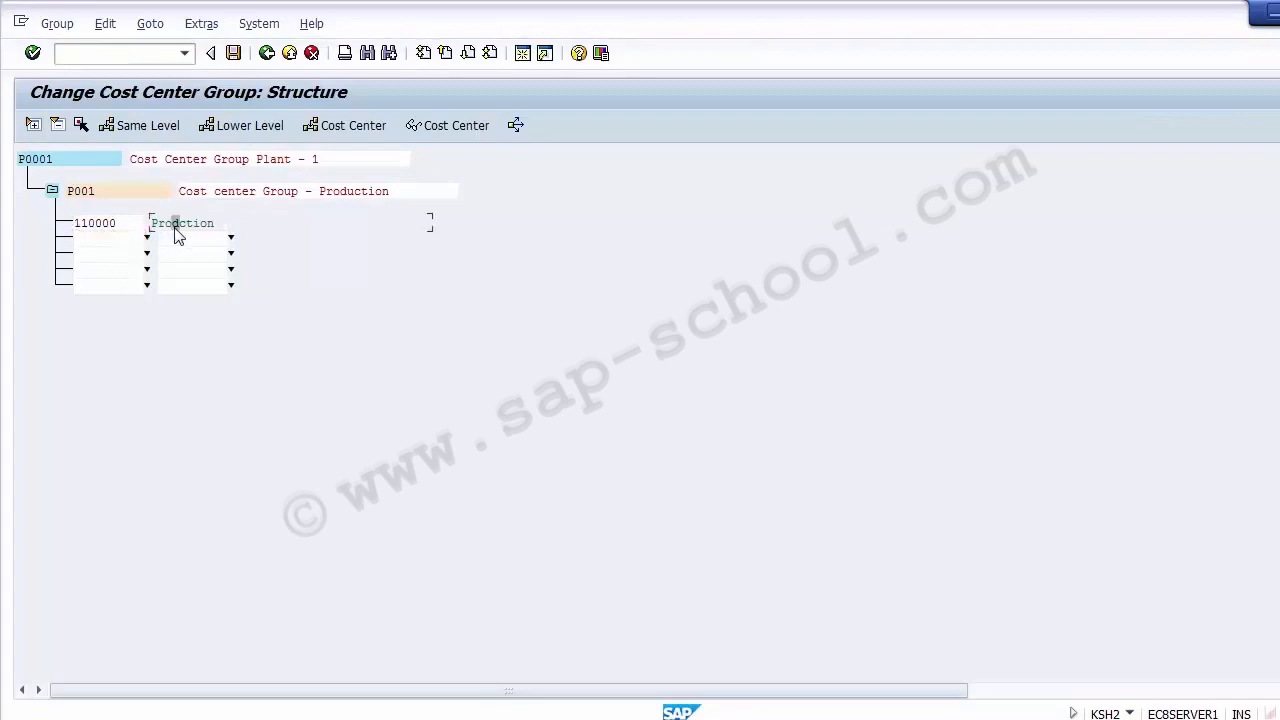
pyautogui.click(287, 195)
pyautogui.click(106, 224)
pyautogui.click(344, 191)
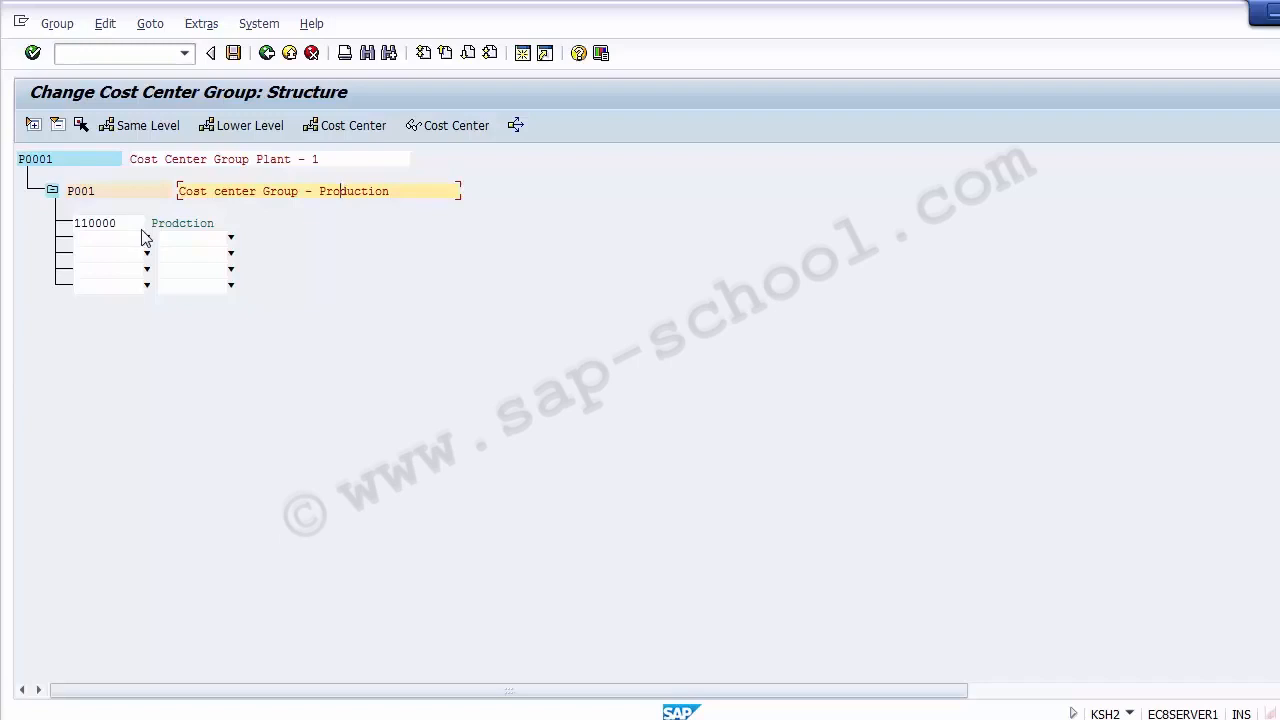
# - Insert another lower-level group with the code P002 beneath P0001
pyautogui.click(33, 163)
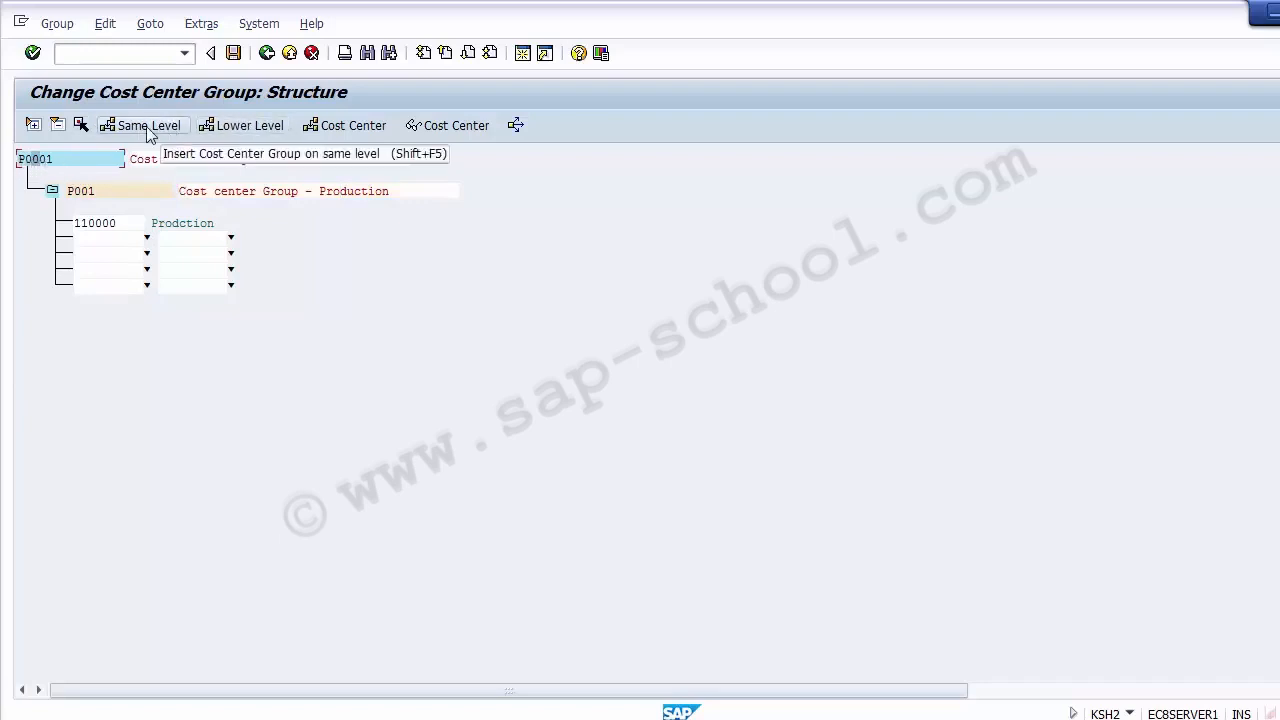
pyautogui.click(232, 131)
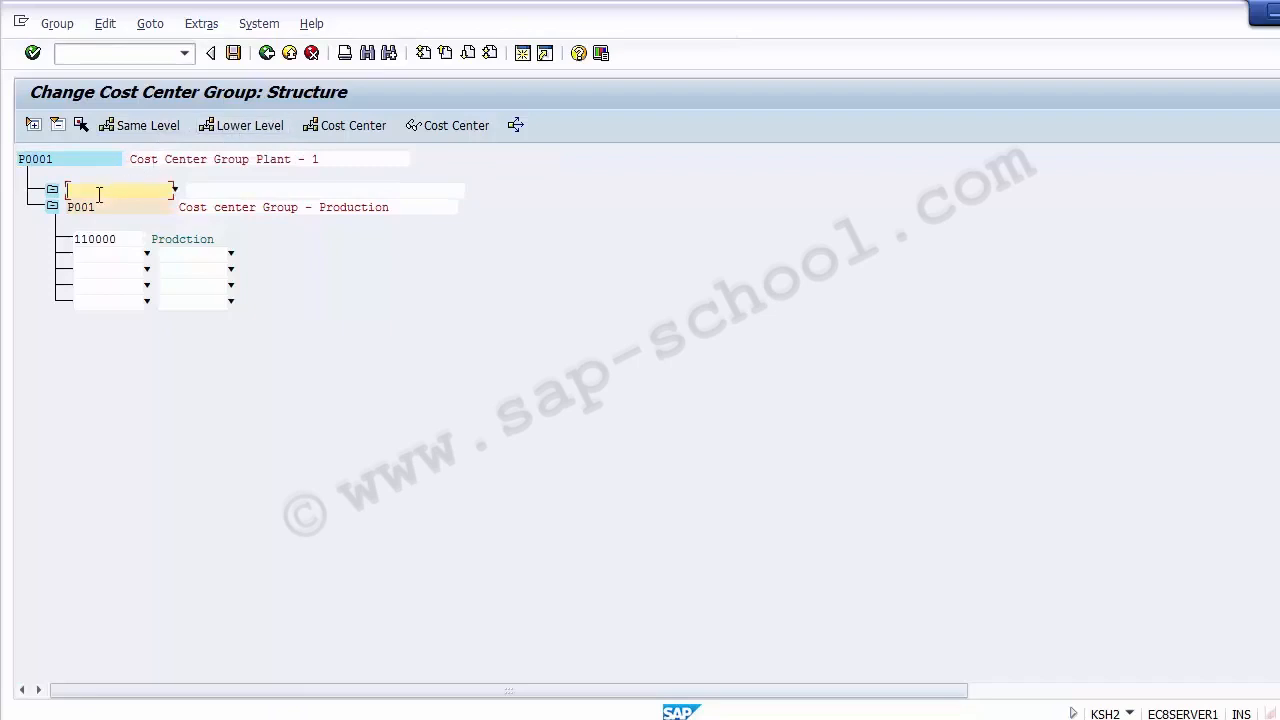
pyautogui.write('P002')
pyautogui.click(212, 193)
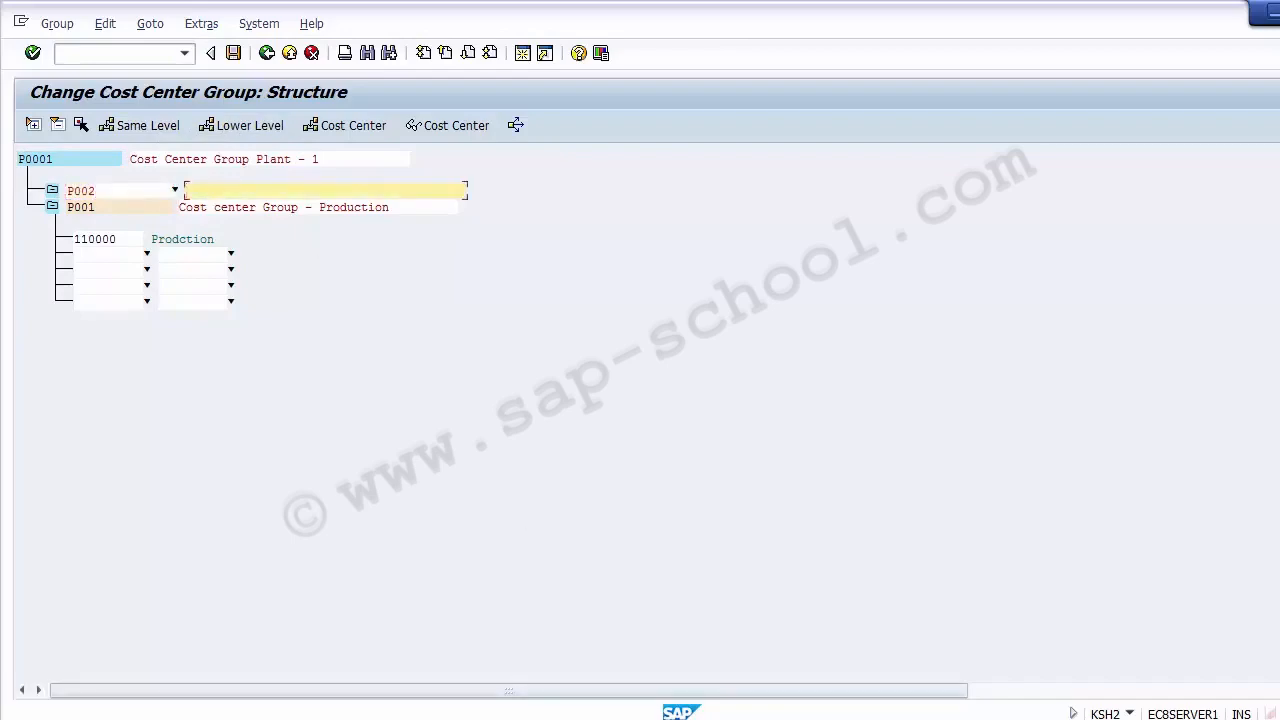
# - Check the next department in Excel, and describe group P002 in SAP as "Cost center Group - HR", based on P001's description
pyautogui.click(312, 718)
pyautogui.click(40, 378)
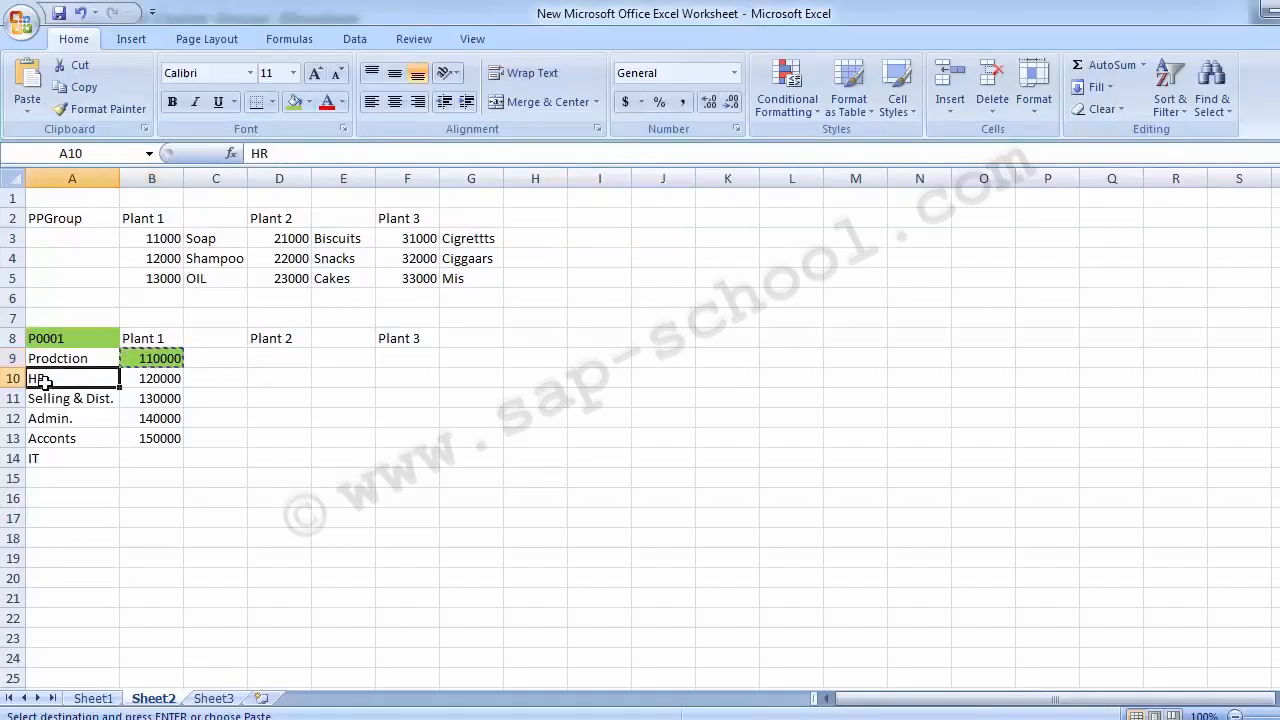
pyautogui.hotkey('alt', 'Tab')
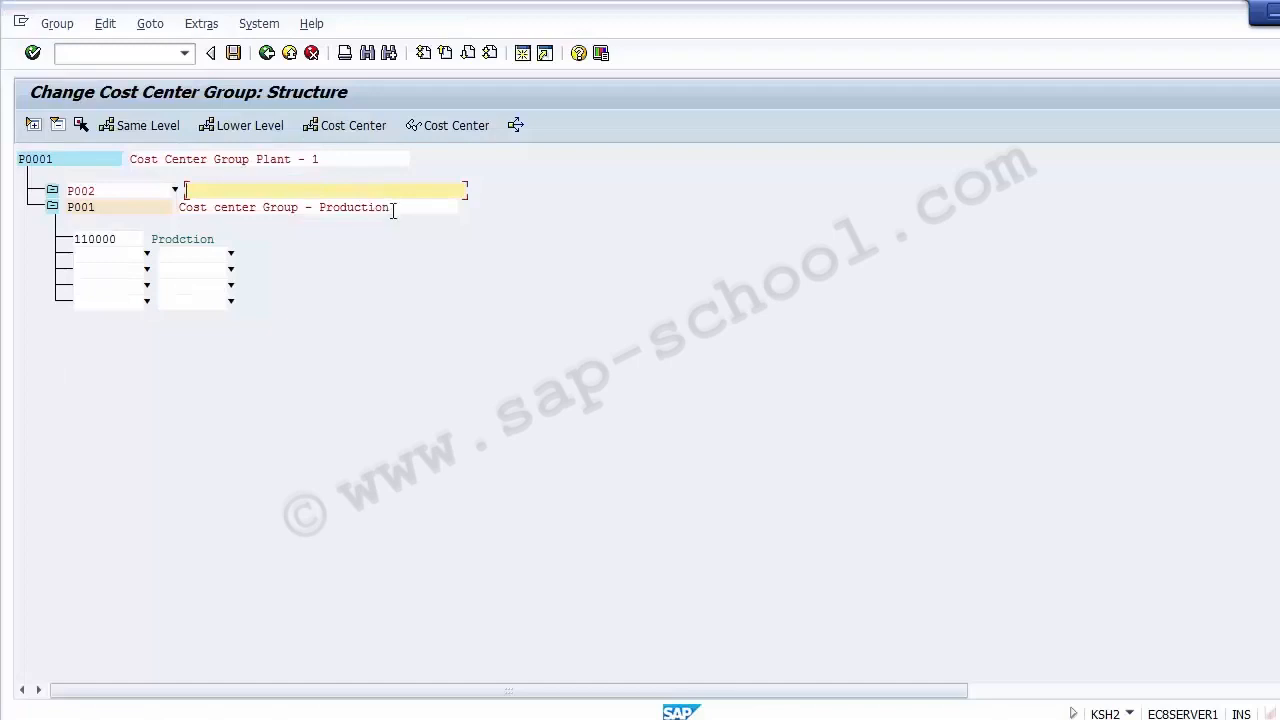
pyautogui.moveTo(392, 208); pyautogui.dragTo(165, 213)
pyautogui.hotkey('ctrl', 'c')
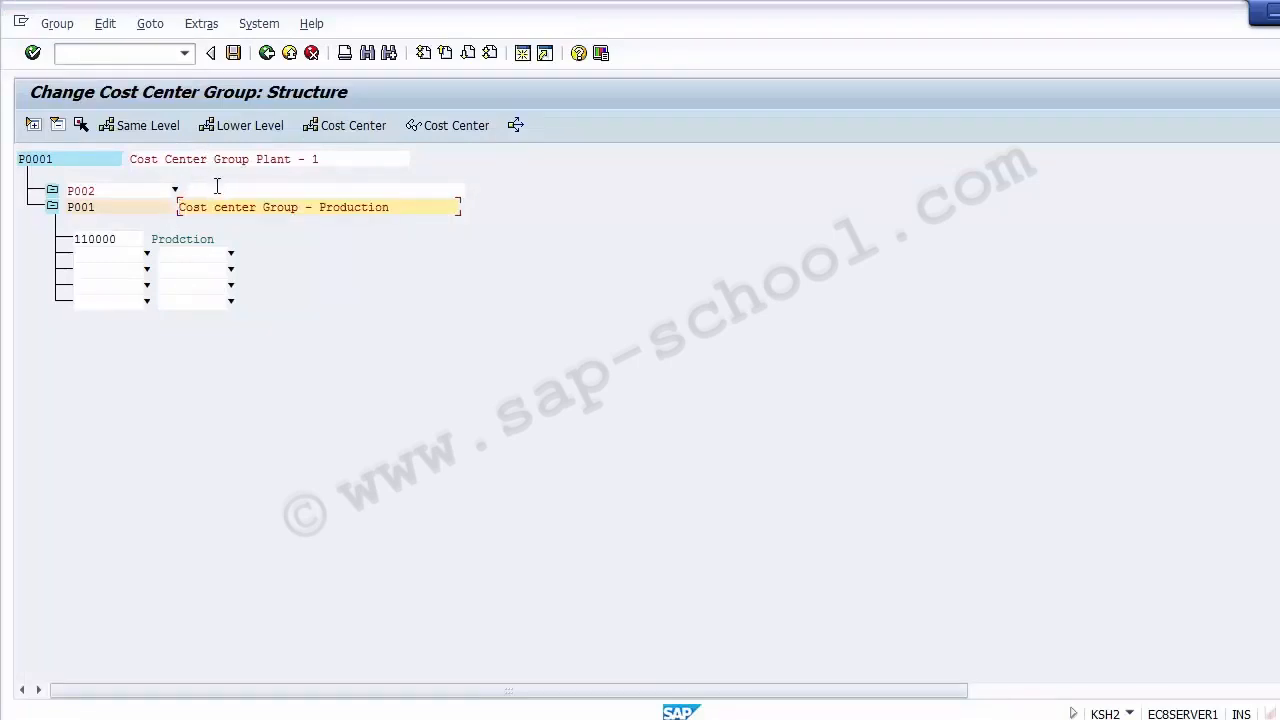
pyautogui.click(217, 188)
pyautogui.hotkey('ctrl', 'v')
pyautogui.press('BackSpace')
pyautogui.press('BackSpace')
pyautogui.press('BackSpace')
pyautogui.press('BackSpace')
pyautogui.press('BackSpace')
pyautogui.press('BackSpace')
pyautogui.press('BackSpace')
pyautogui.press('BackSpace')
pyautogui.press('BackSpace')
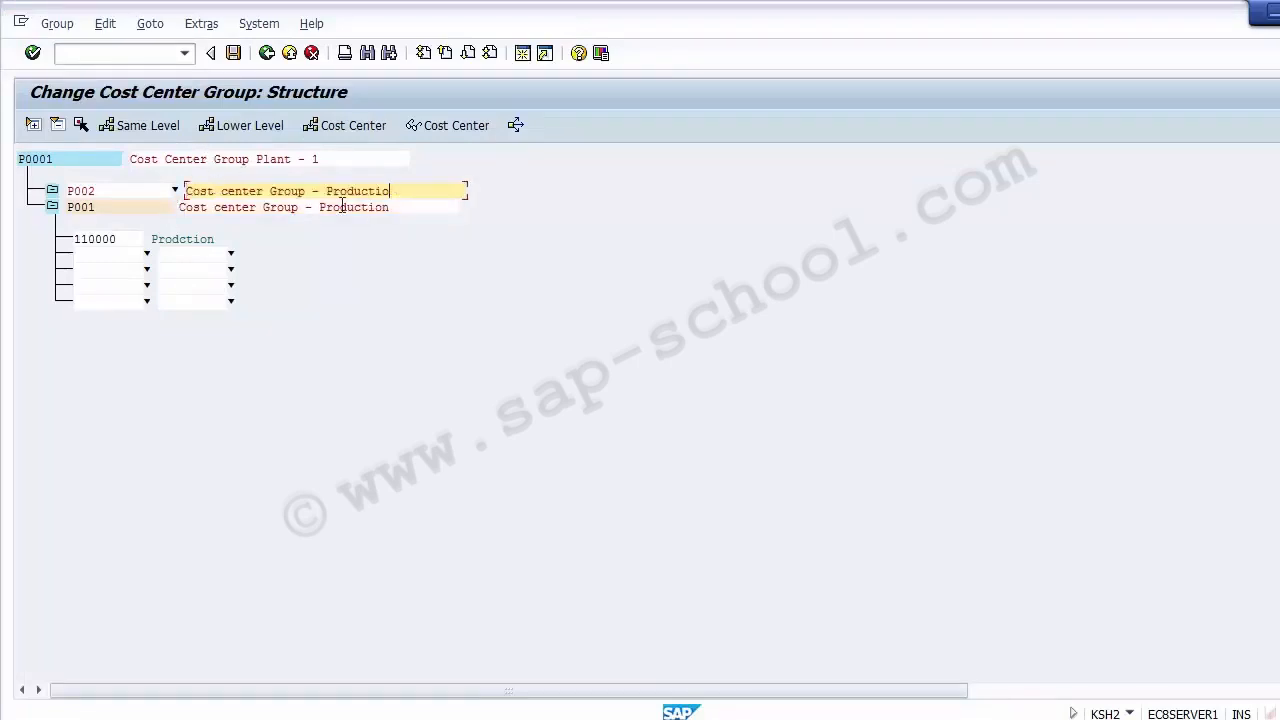
pyautogui.press('BackSpace')
pyautogui.write('HREE')
pyautogui.press('BackSpace')
pyautogui.press('BackSpace')
pyautogui.click(280, 163)
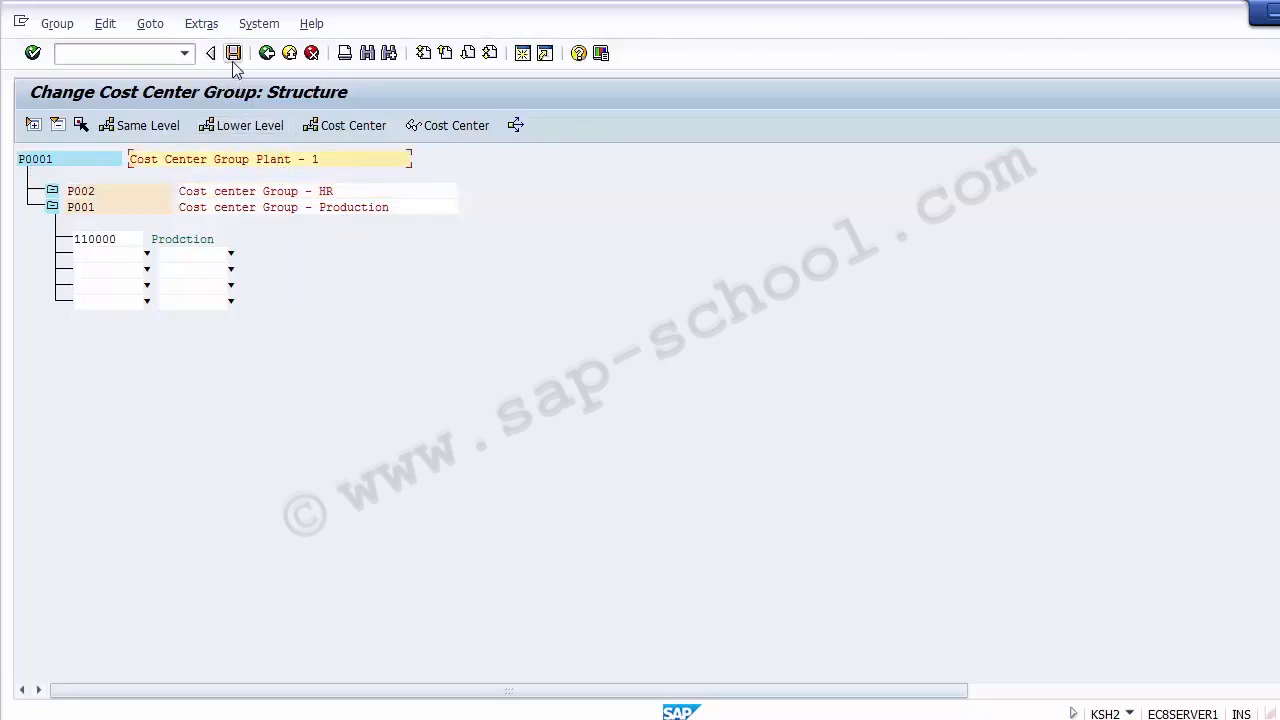
# - Save the P0001 cost center group structure with its P001 and P002 subgroups, and return to the IMG tree
pyautogui.click(82, 195)
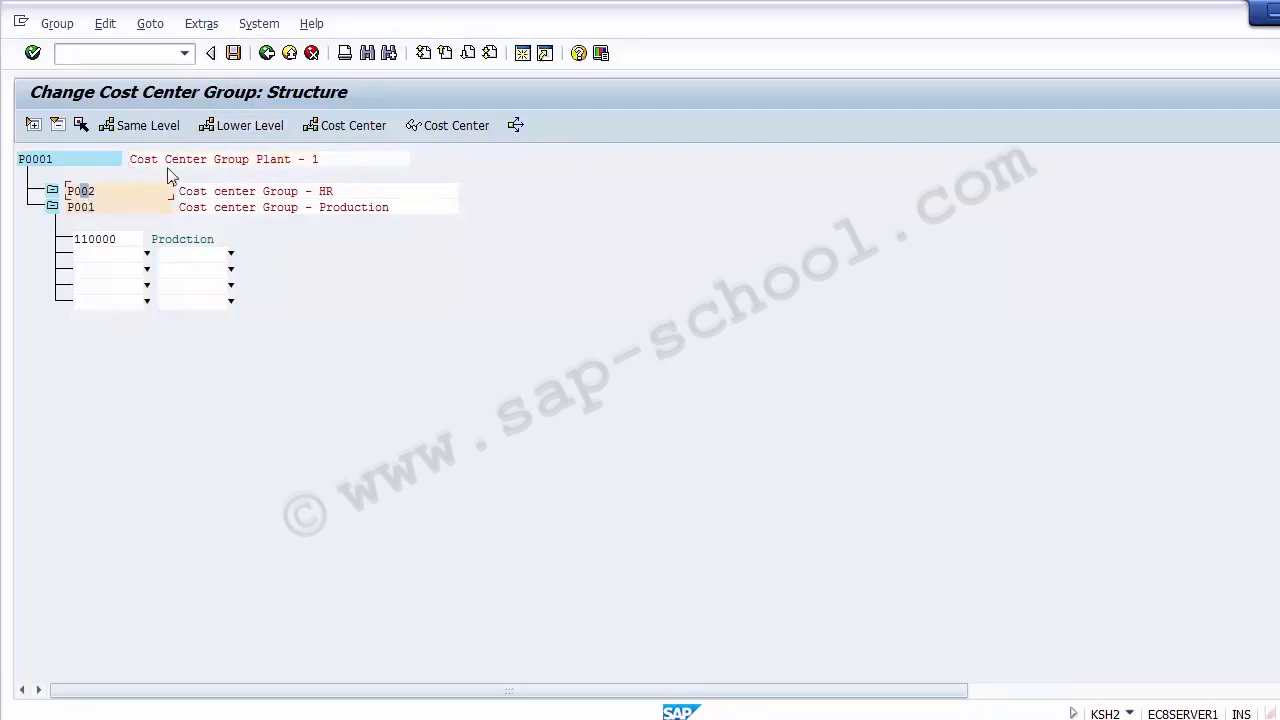
pyautogui.click(279, 163)
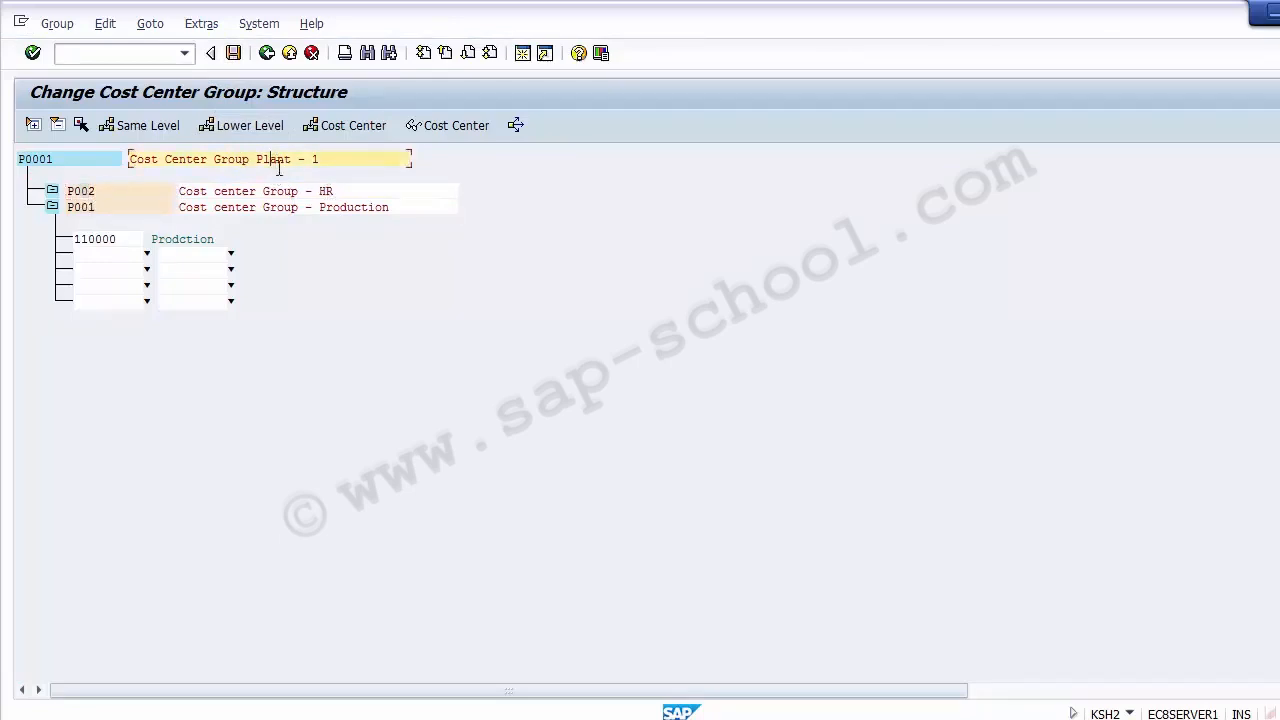
pyautogui.click(326, 191)
pyautogui.click(141, 192)
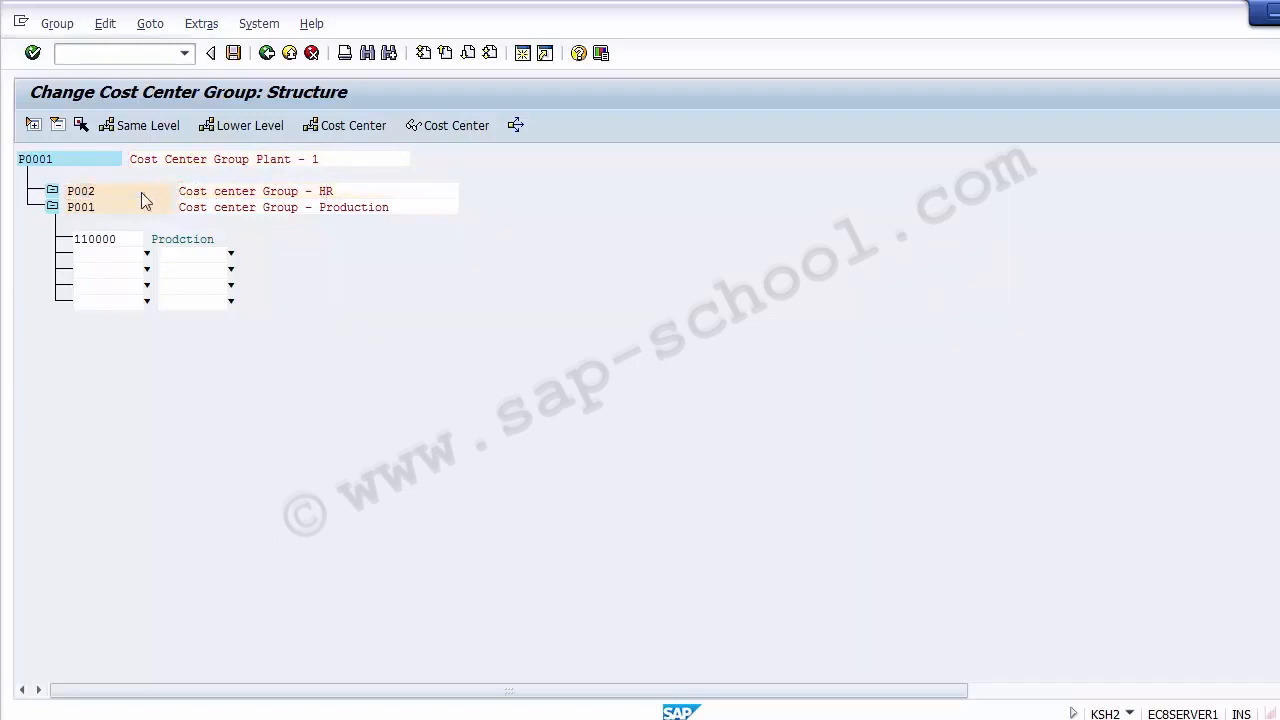
pyautogui.click(79, 192)
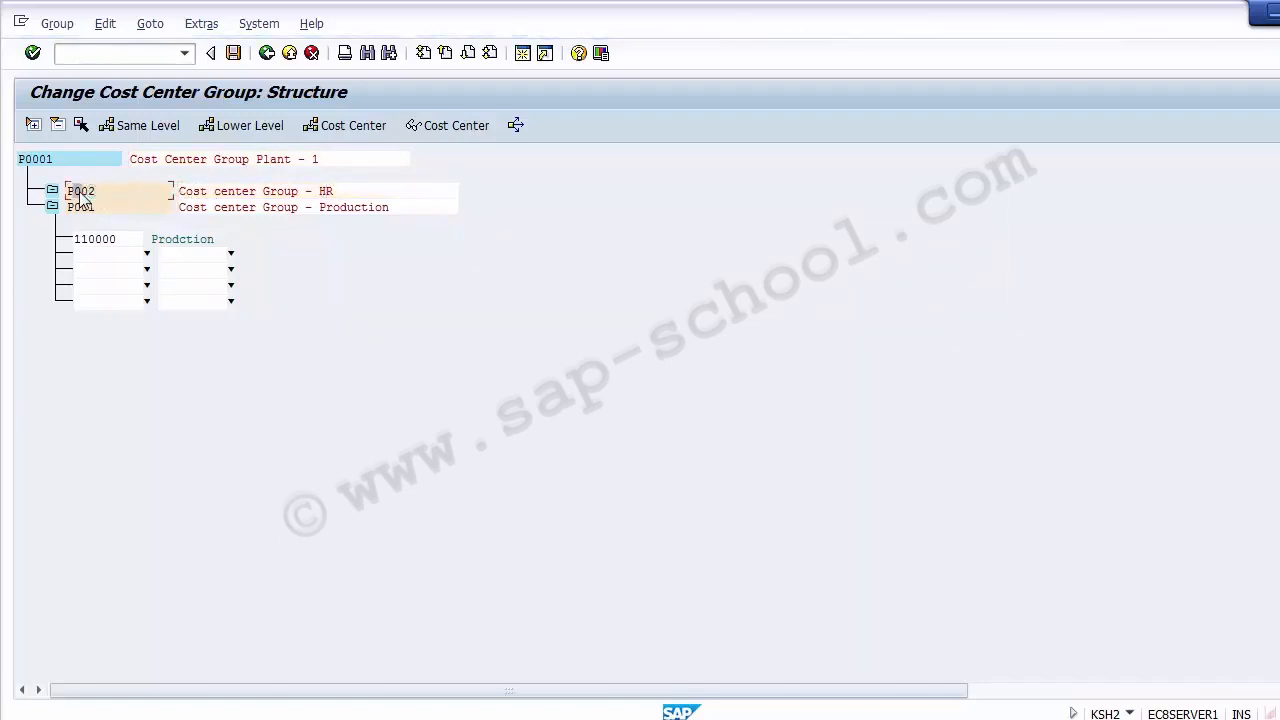
pyautogui.click(233, 52)
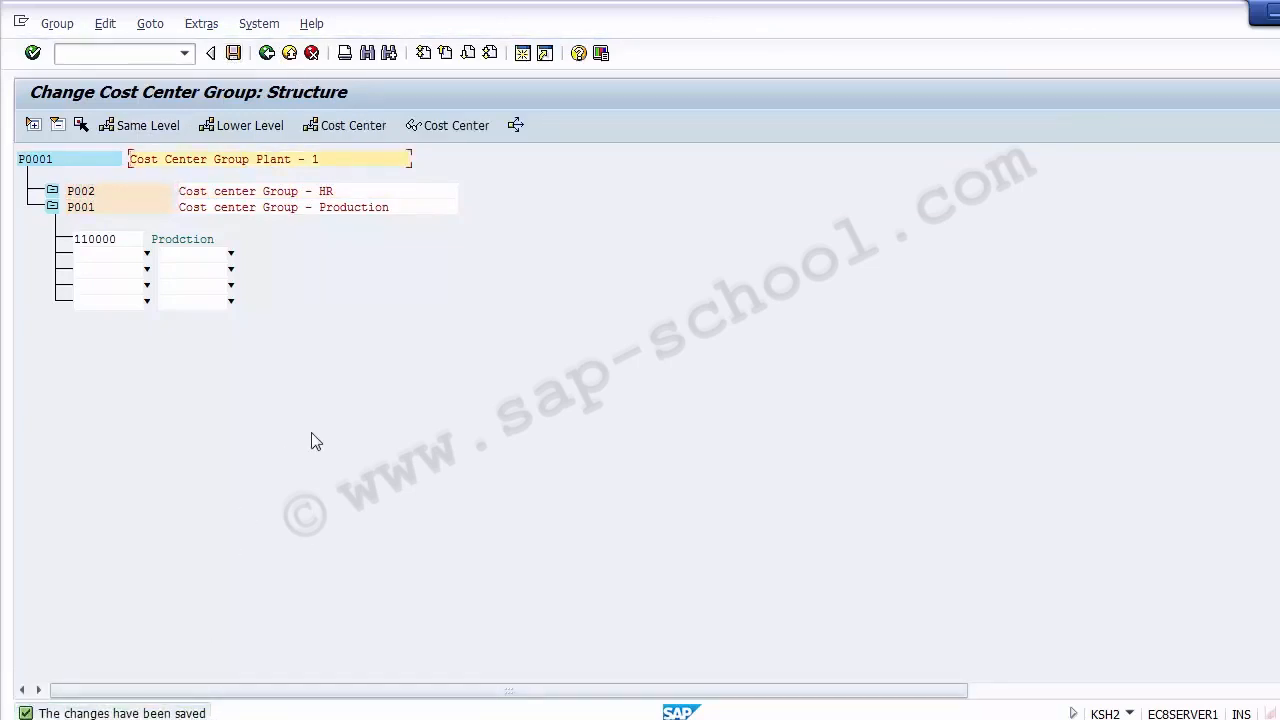
pyautogui.click(266, 52)
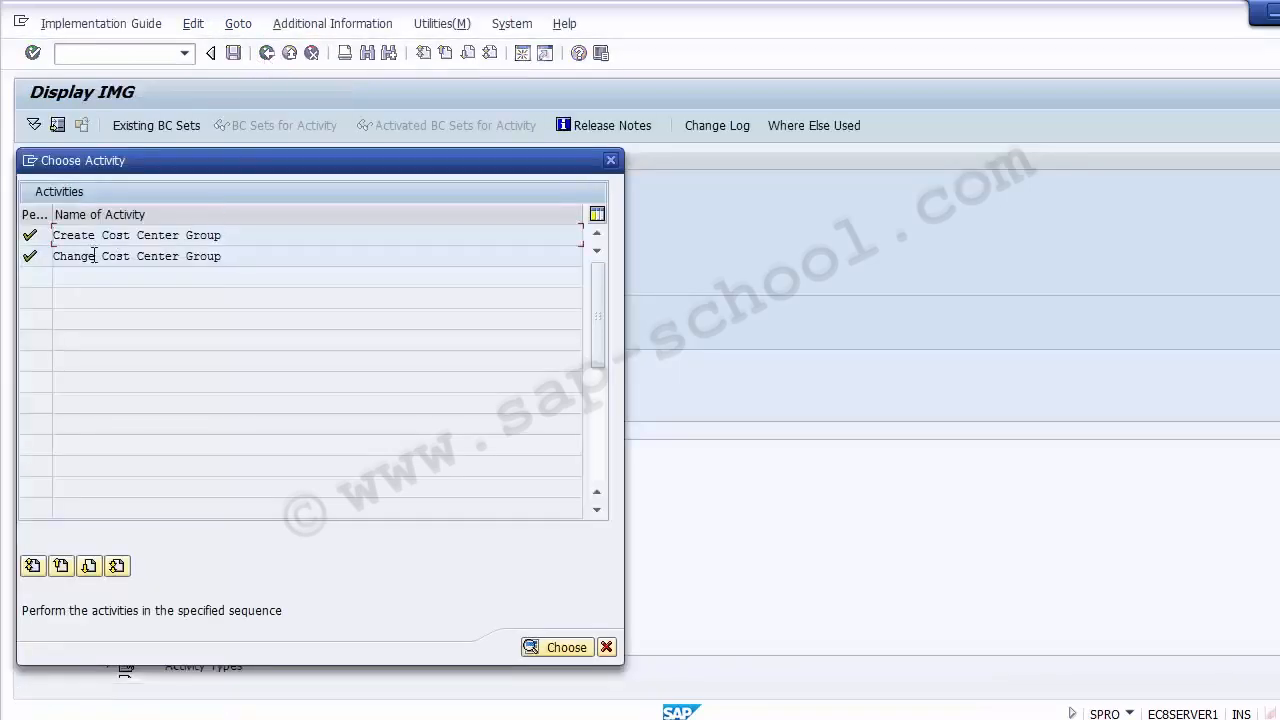
pyautogui.click(166, 258)
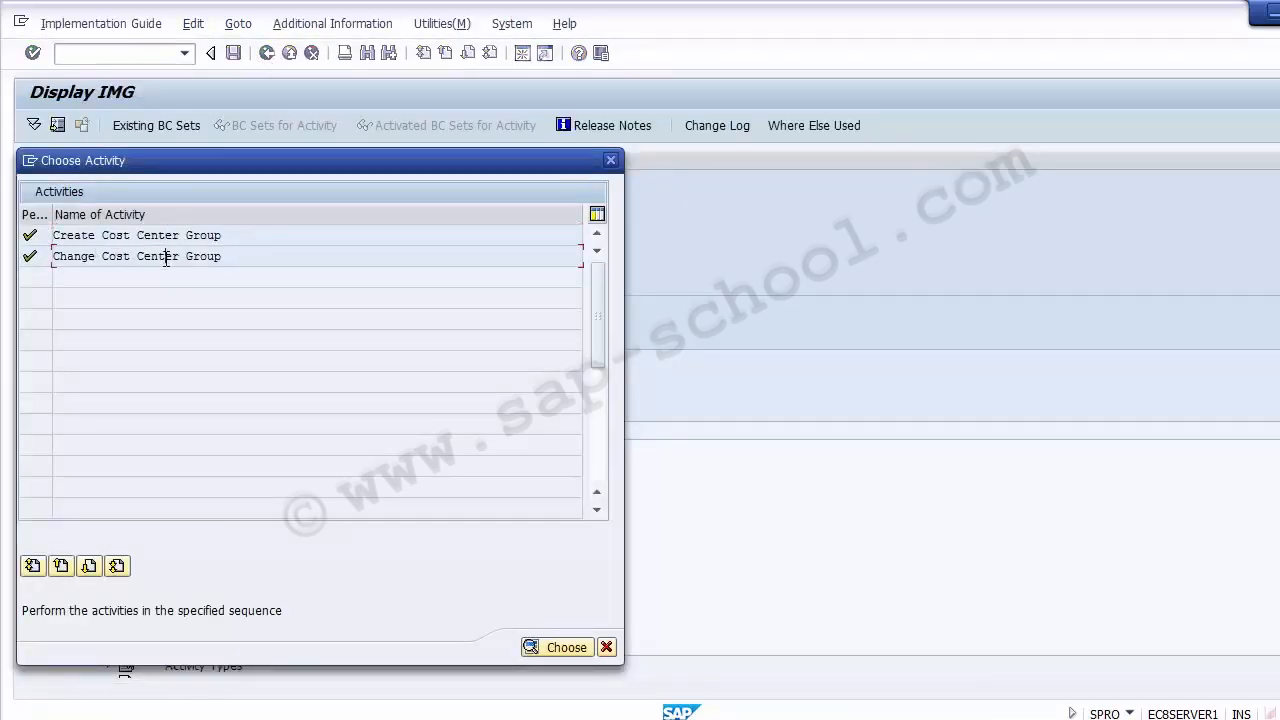
pyautogui.click(608, 649)
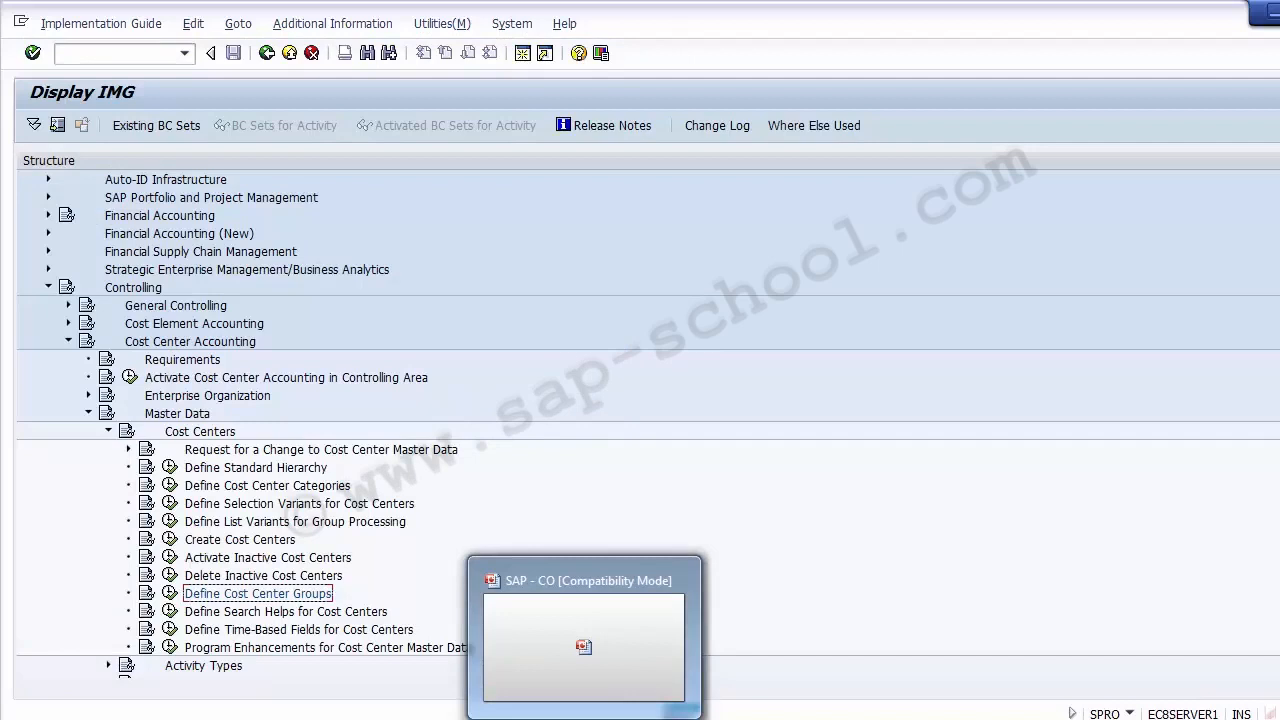
# - Switch to the SAP - CO presentation in PowerPoint and copy the transaction code OKENN from the Standard Hierarchy slide
pyautogui.click(584, 716)
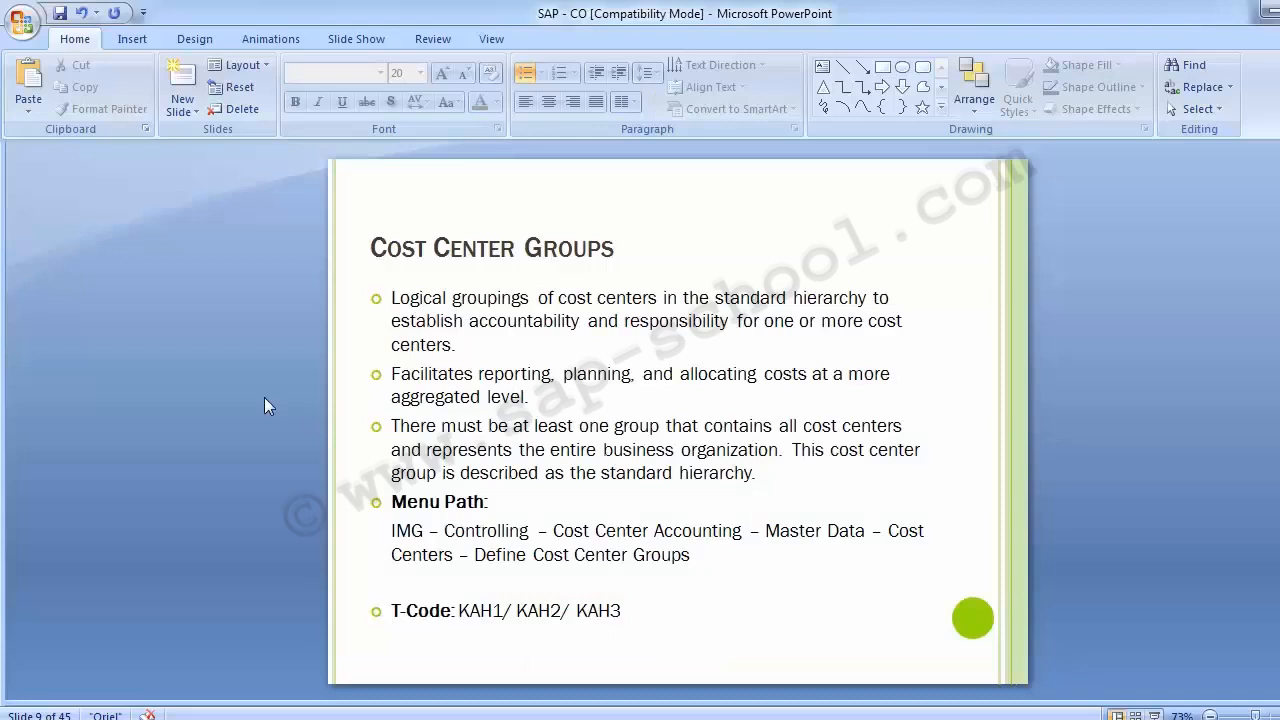
pyautogui.press('pagedown')
pyautogui.press('pageup')
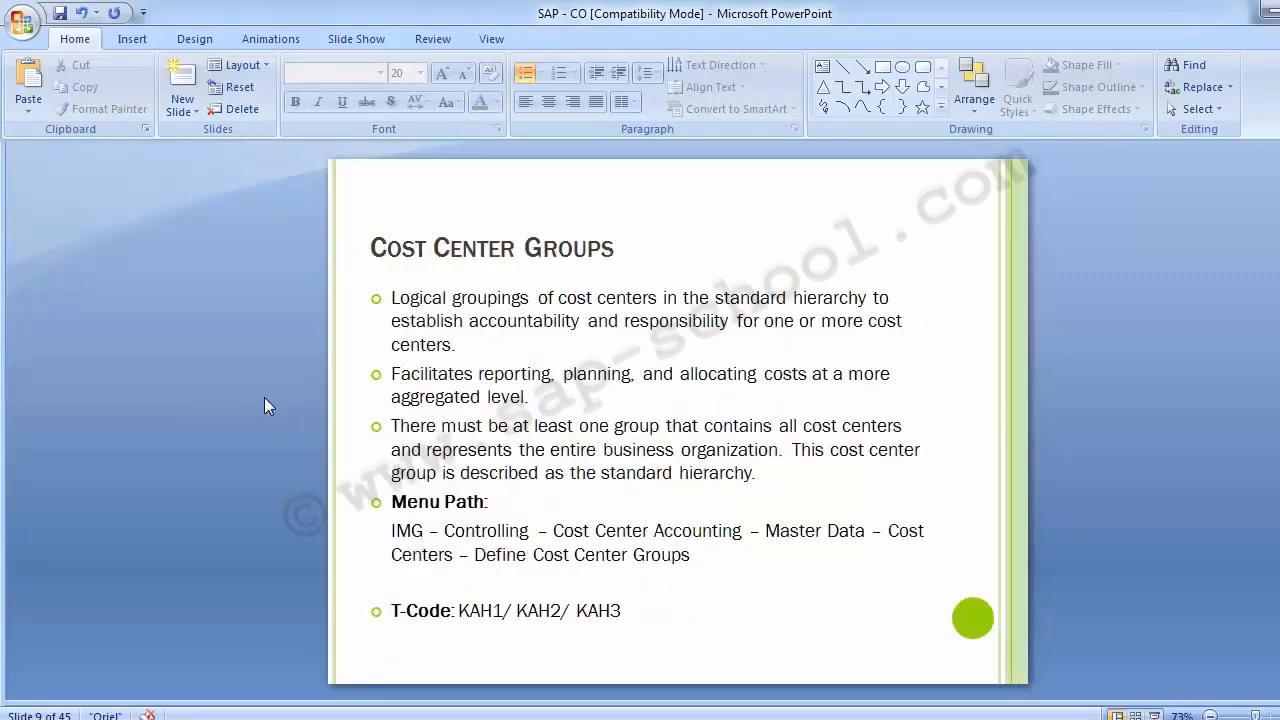
pyautogui.press('pageup')
pyautogui.press('pageup')
pyautogui.press('pageup')
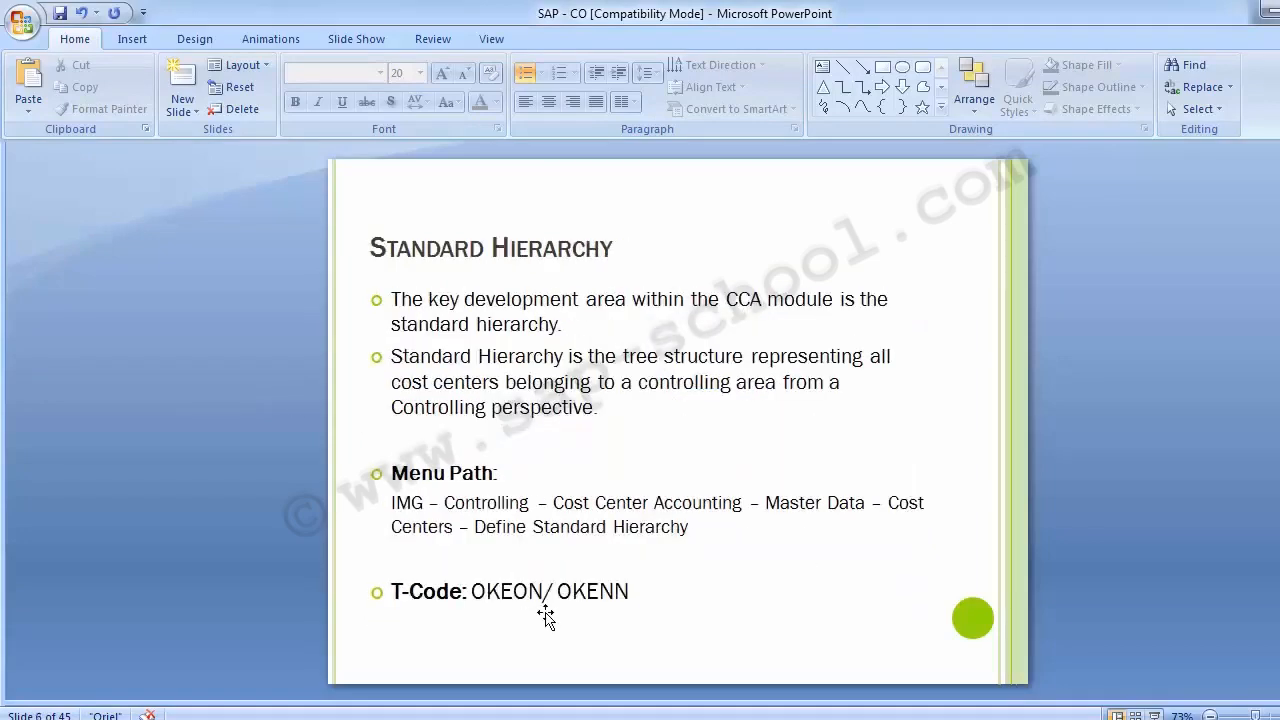
pyautogui.moveTo(556, 592); pyautogui.dragTo(638, 595)
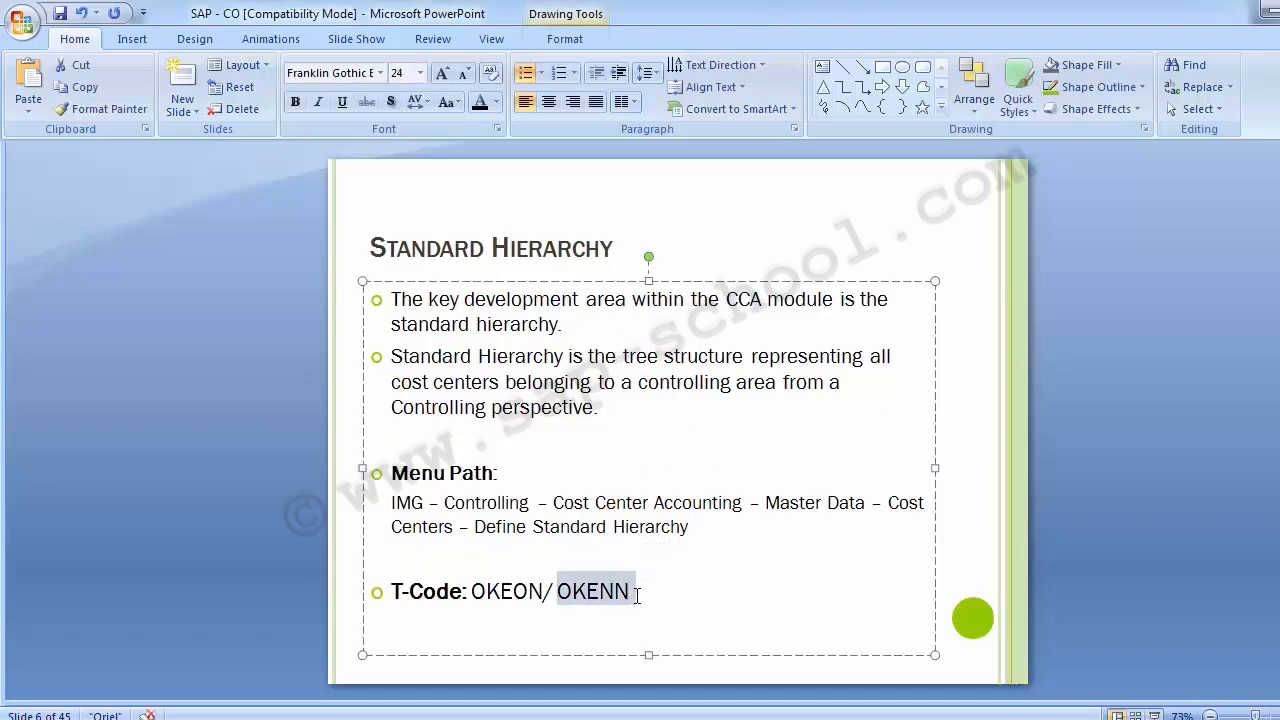
pyautogui.hotkey('alt', 'Tab')
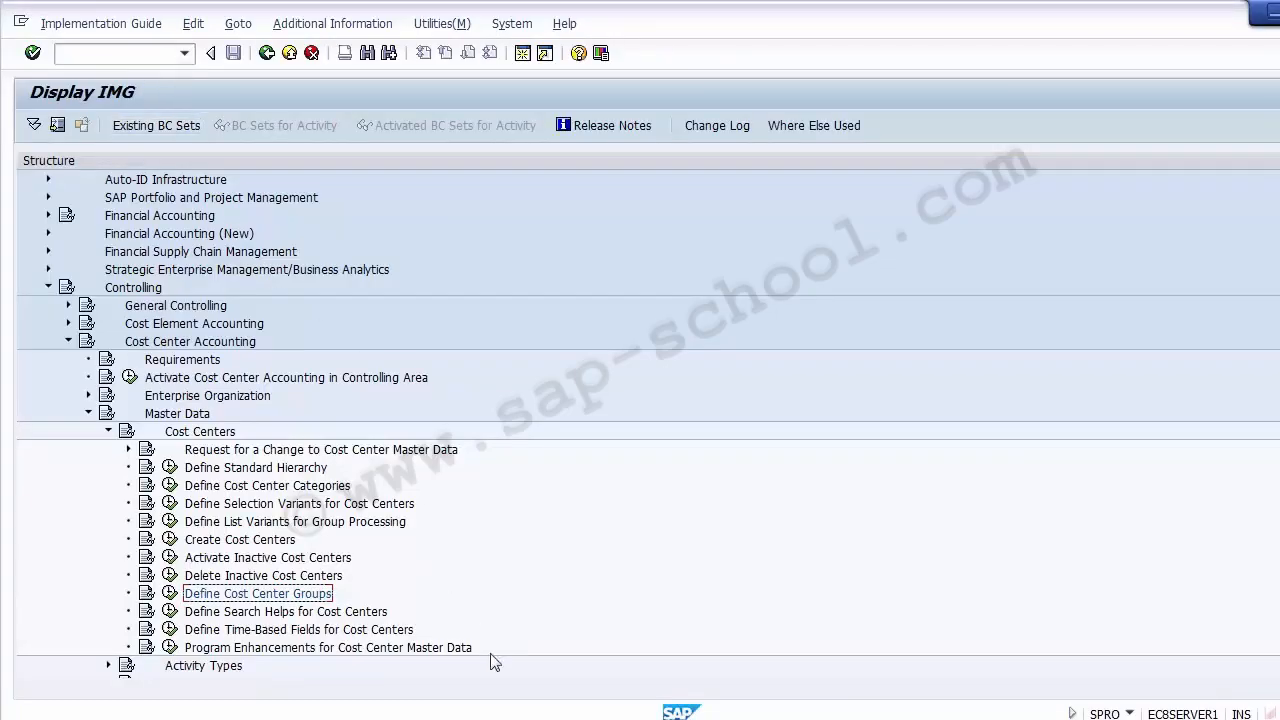
# - Switch to the SAP Easy Access session and try to run transaction OKENN
pyautogui.click(522, 718)
pyautogui.click(671, 694)
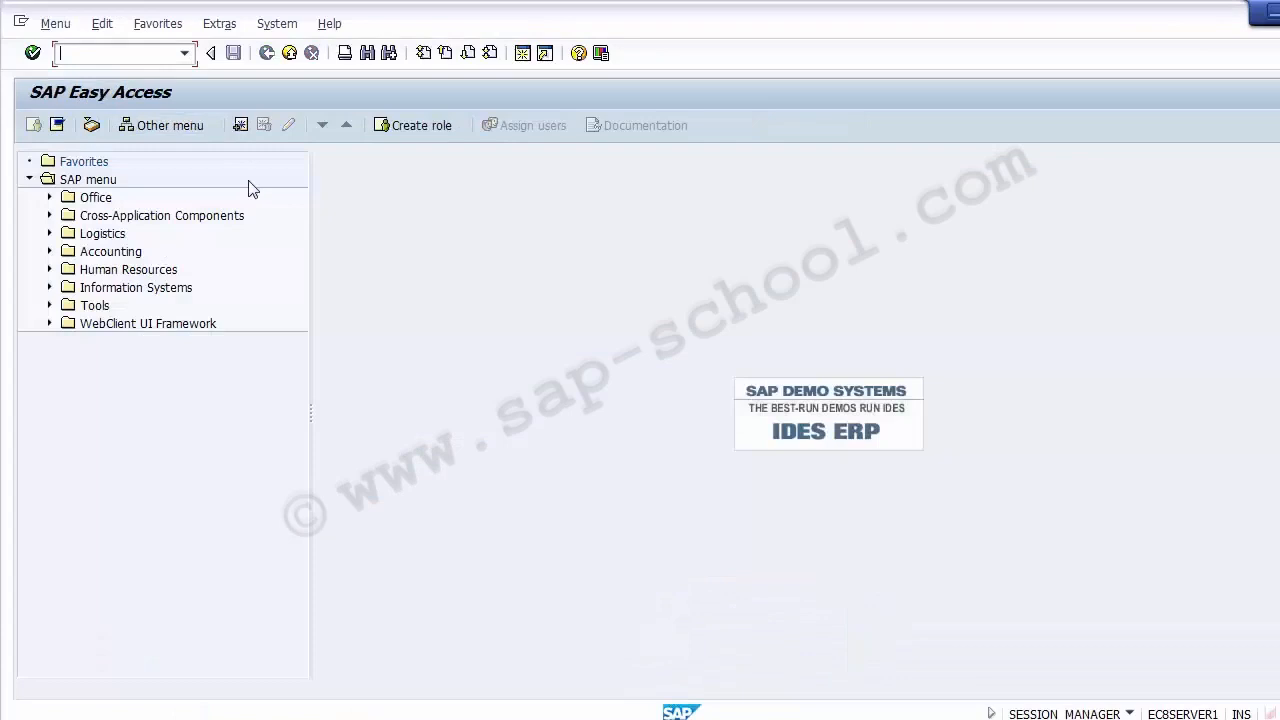
pyautogui.click(107, 52)
pyautogui.hotkey('ctrl', 'v')
pyautogui.press('Return')
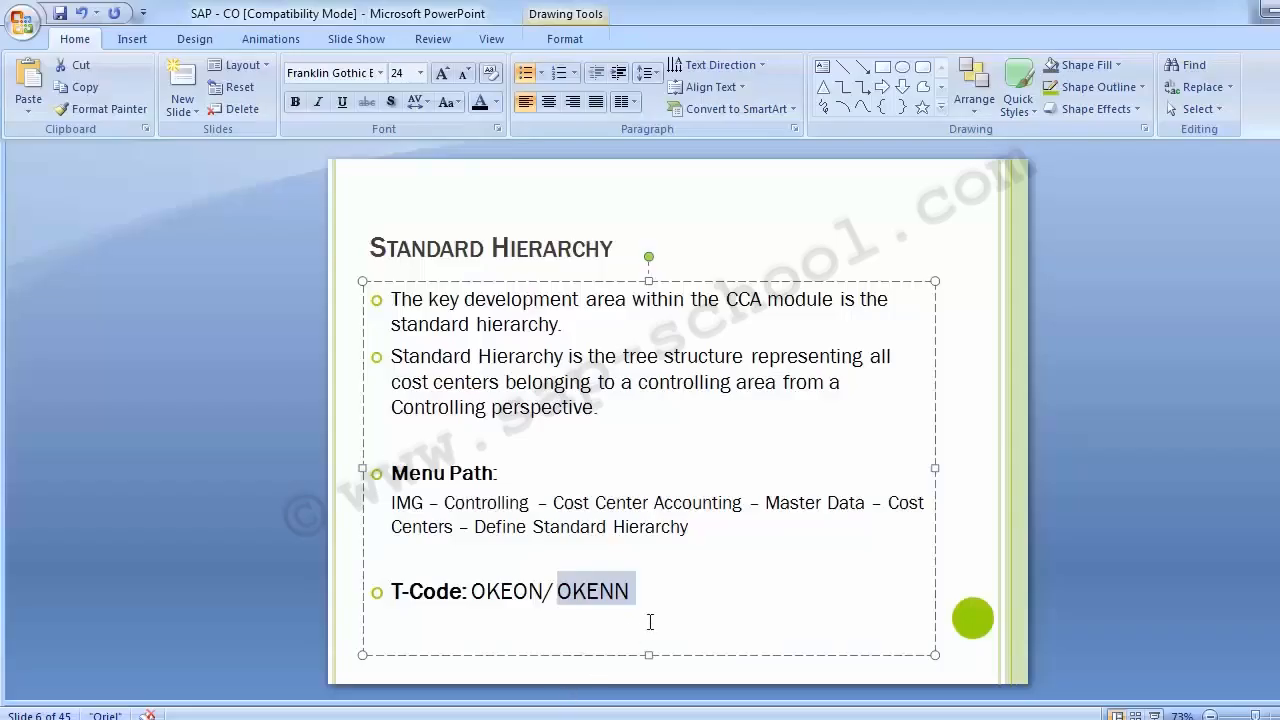
# - Correct the second transaction code on the Standard Hierarchy slide in PowerPoint and select it for copying
pyautogui.press('BackSpace')
pyautogui.press('BackSpace')
pyautogui.press('BackSpace')
pyautogui.hotkey('shift', 'Left')
pyautogui.hotkey('shift', 'Left')
pyautogui.hotkey('shift', 'Left')
pyautogui.hotkey('shift', 'Left')
pyautogui.hotkey('shift', 'Left')
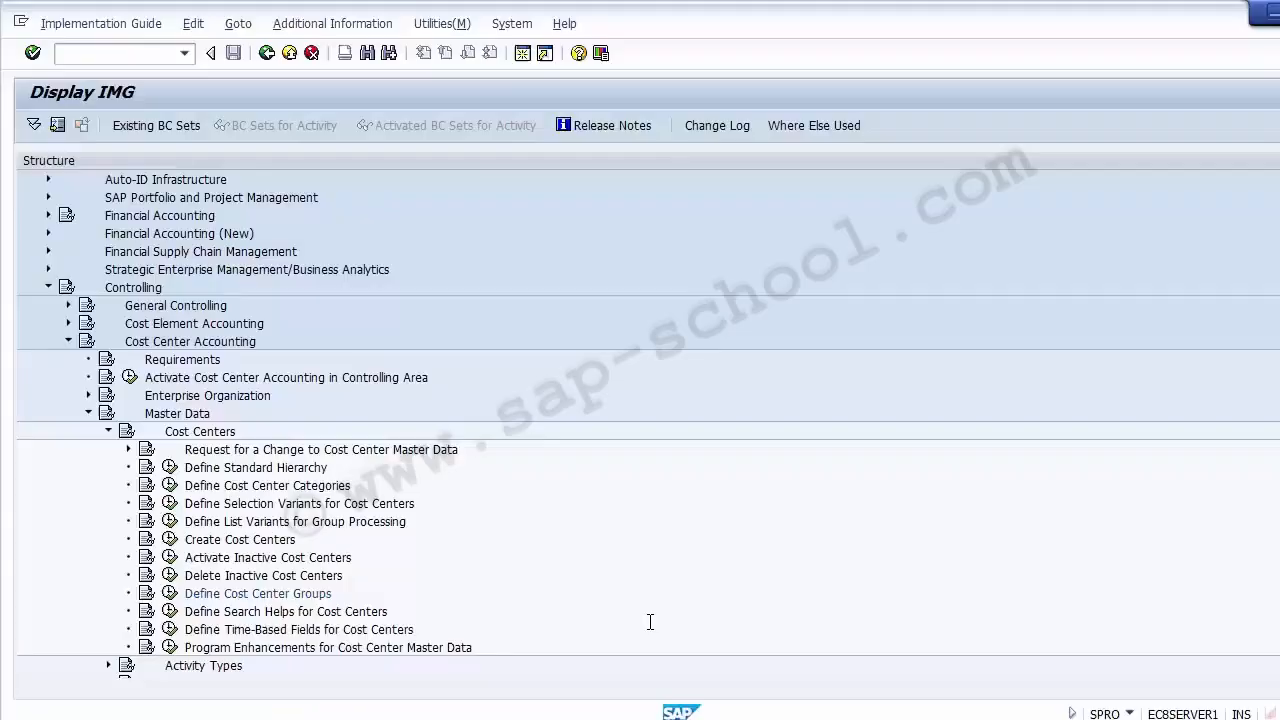
# - Run transaction OKEON from the SAP Easy Access session to open the standard hierarchy for changing
pyautogui.click(142, 52)
pyautogui.click(634, 697)
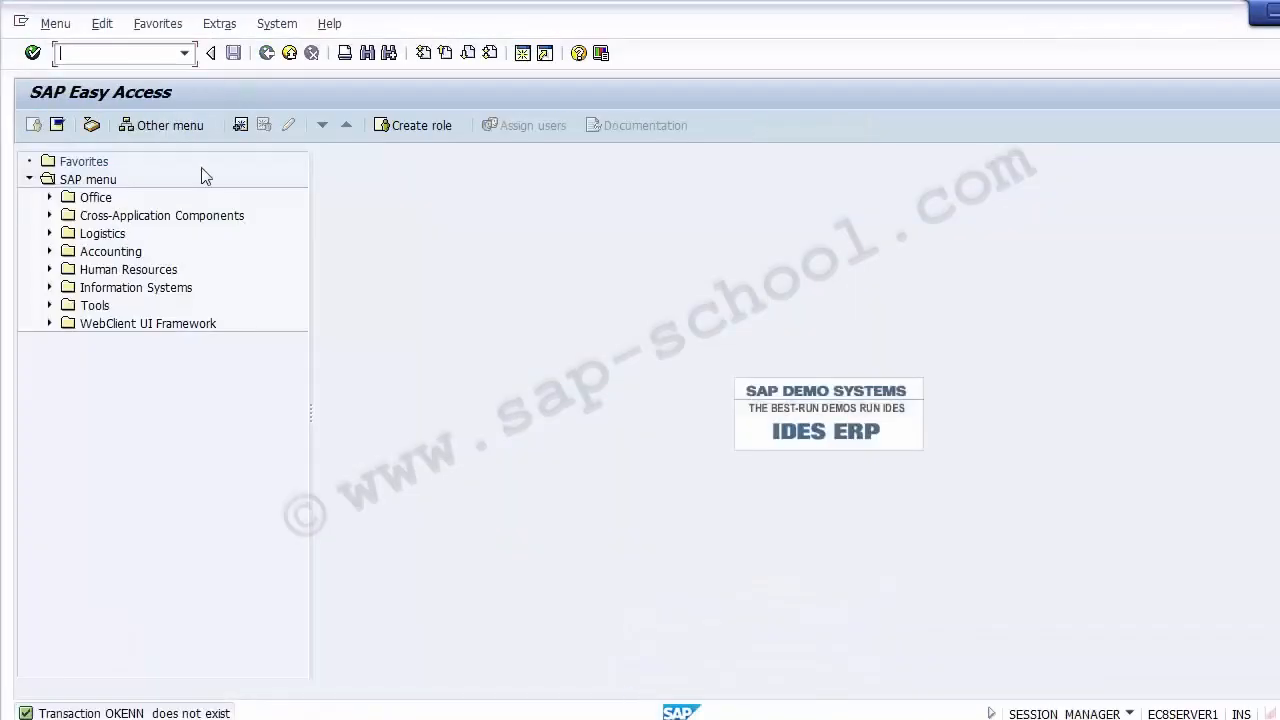
pyautogui.hotkey('ctrl', 'v')
pyautogui.press('Return')
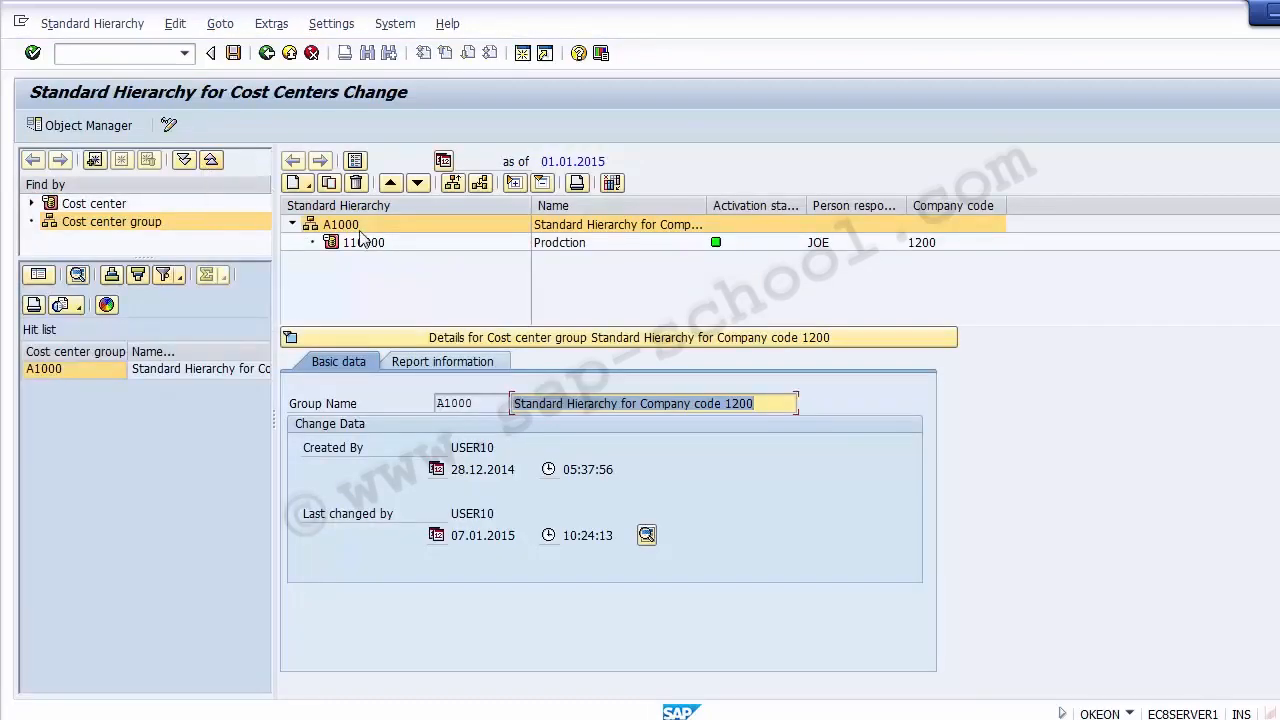
# - Examine group A1000 and its cost center 110000 in the standard hierarchy, dismissing the cost center group search
pyautogui.click(654, 226)
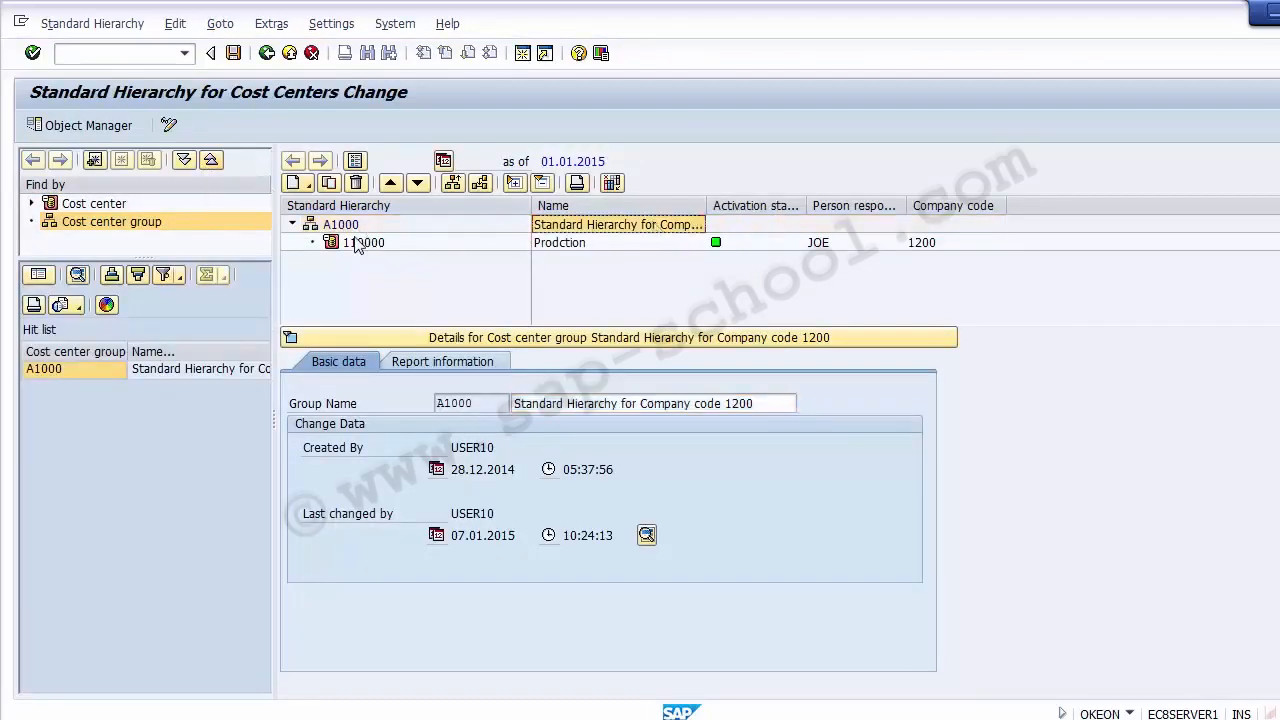
pyautogui.click(572, 256)
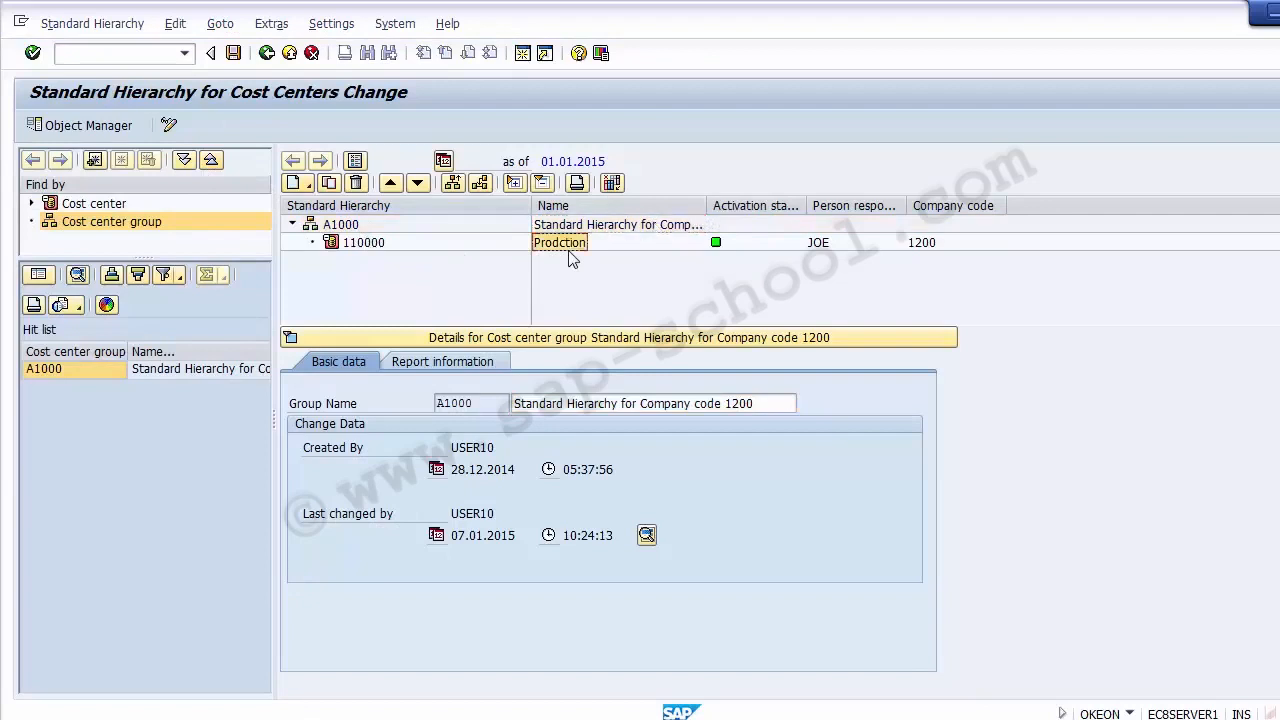
pyautogui.click(368, 244)
pyautogui.doubleClick(134, 228)
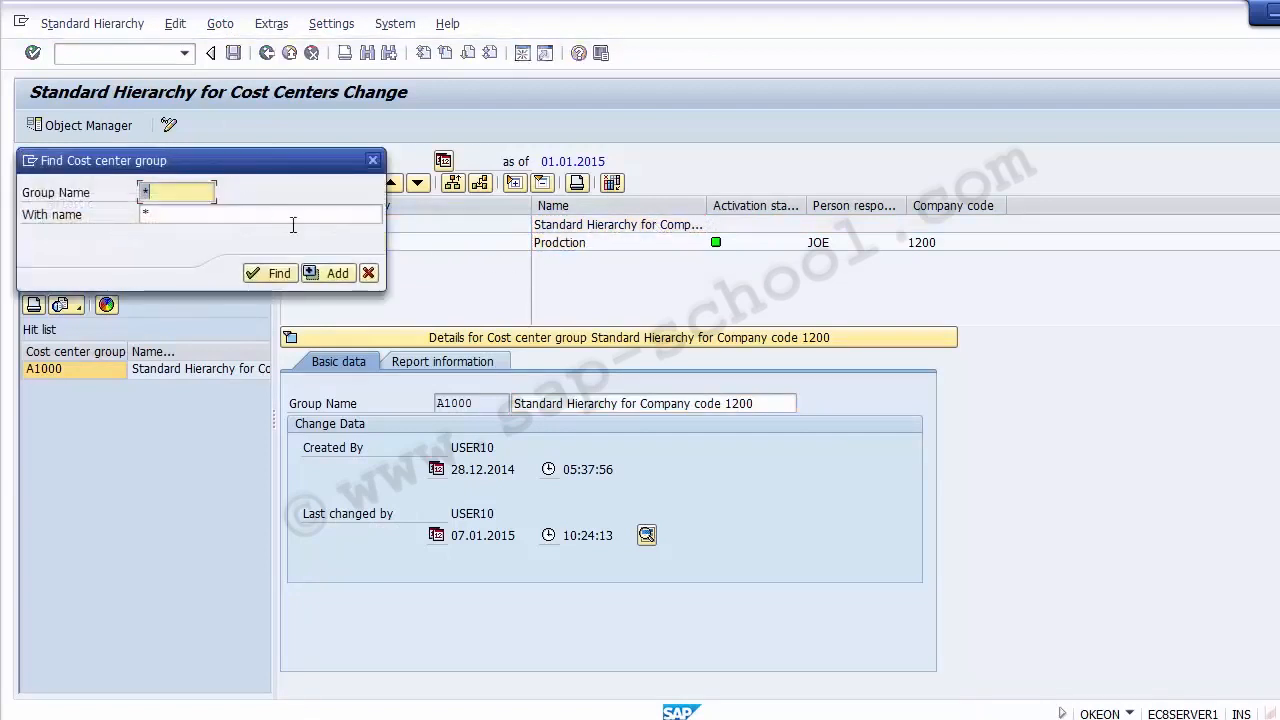
pyautogui.click(368, 274)
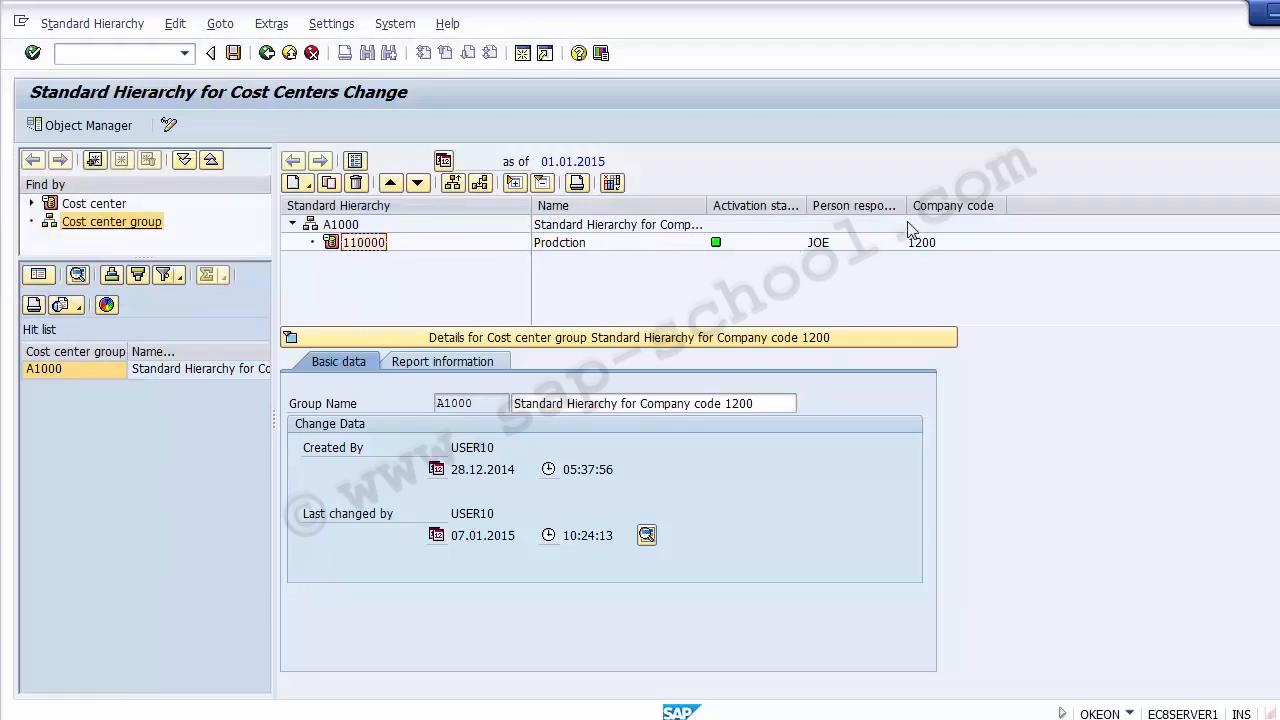
# - Widen the Person responsible column and check the responsible person of cost center 110000 and its place under A1000
pyautogui.moveTo(907, 206); pyautogui.dragTo(1003, 190)
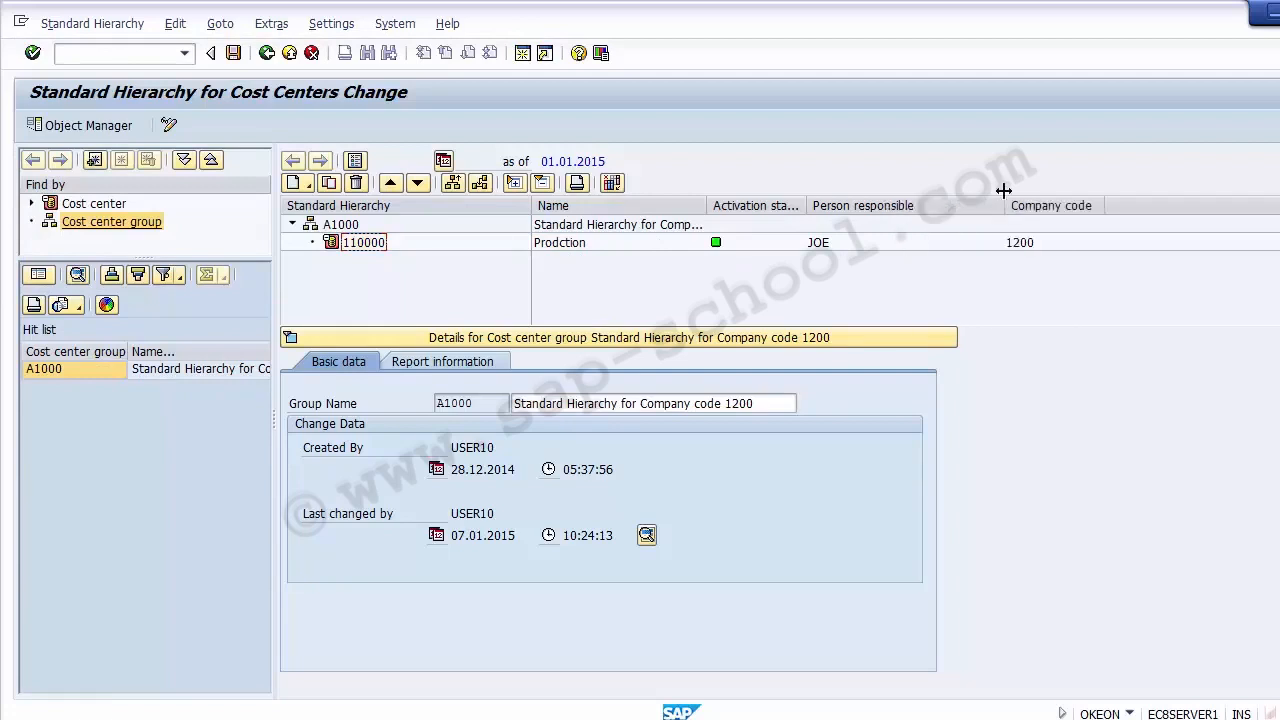
pyautogui.click(828, 246)
pyautogui.click(368, 243)
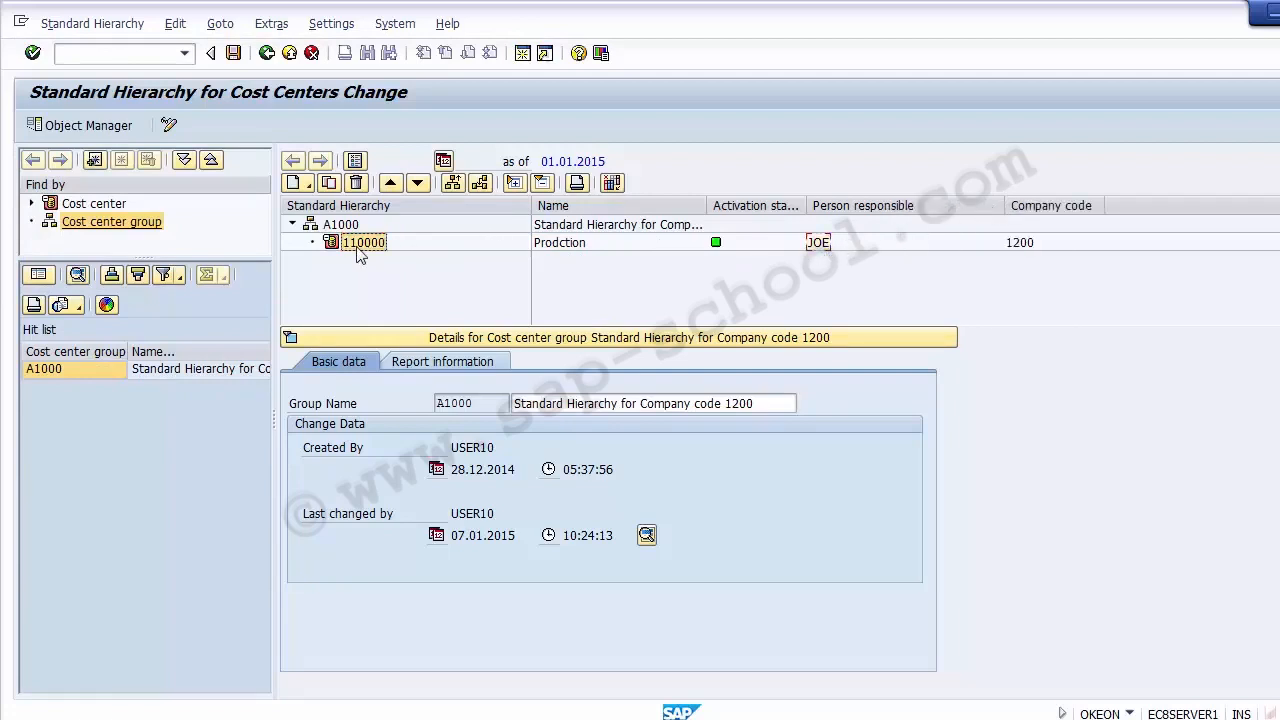
pyautogui.click(292, 225)
pyautogui.click(292, 225)
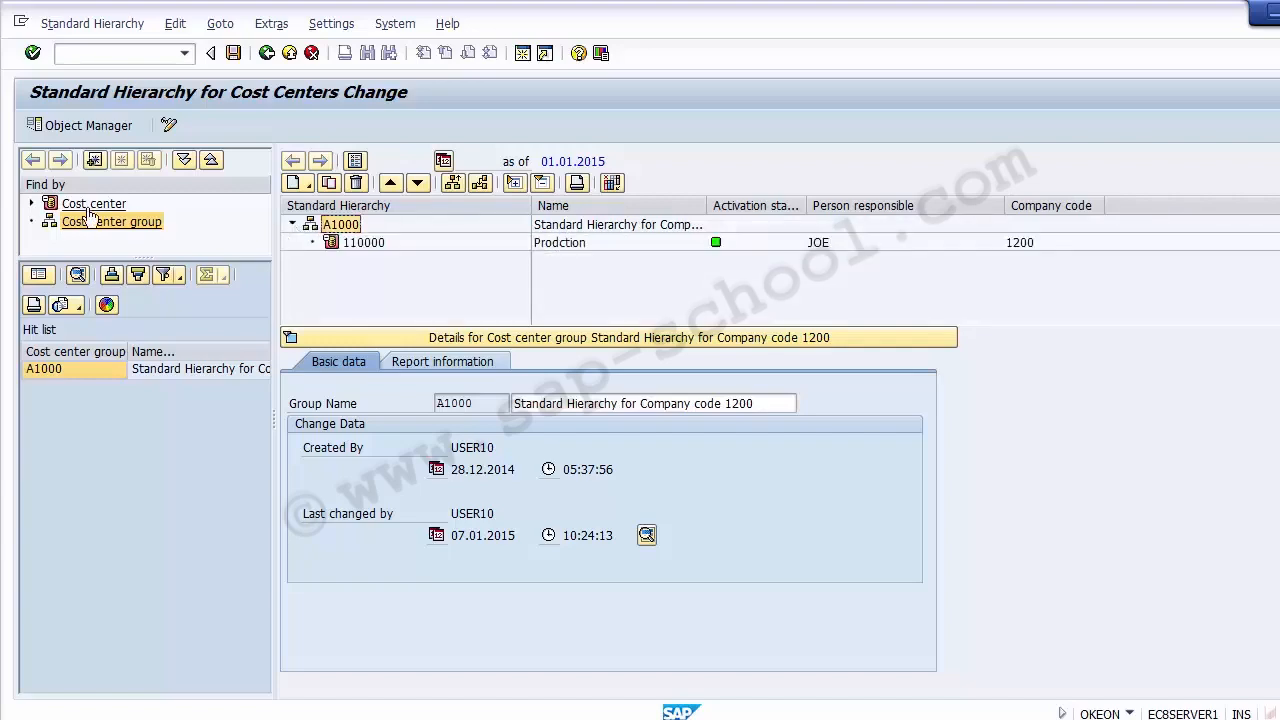